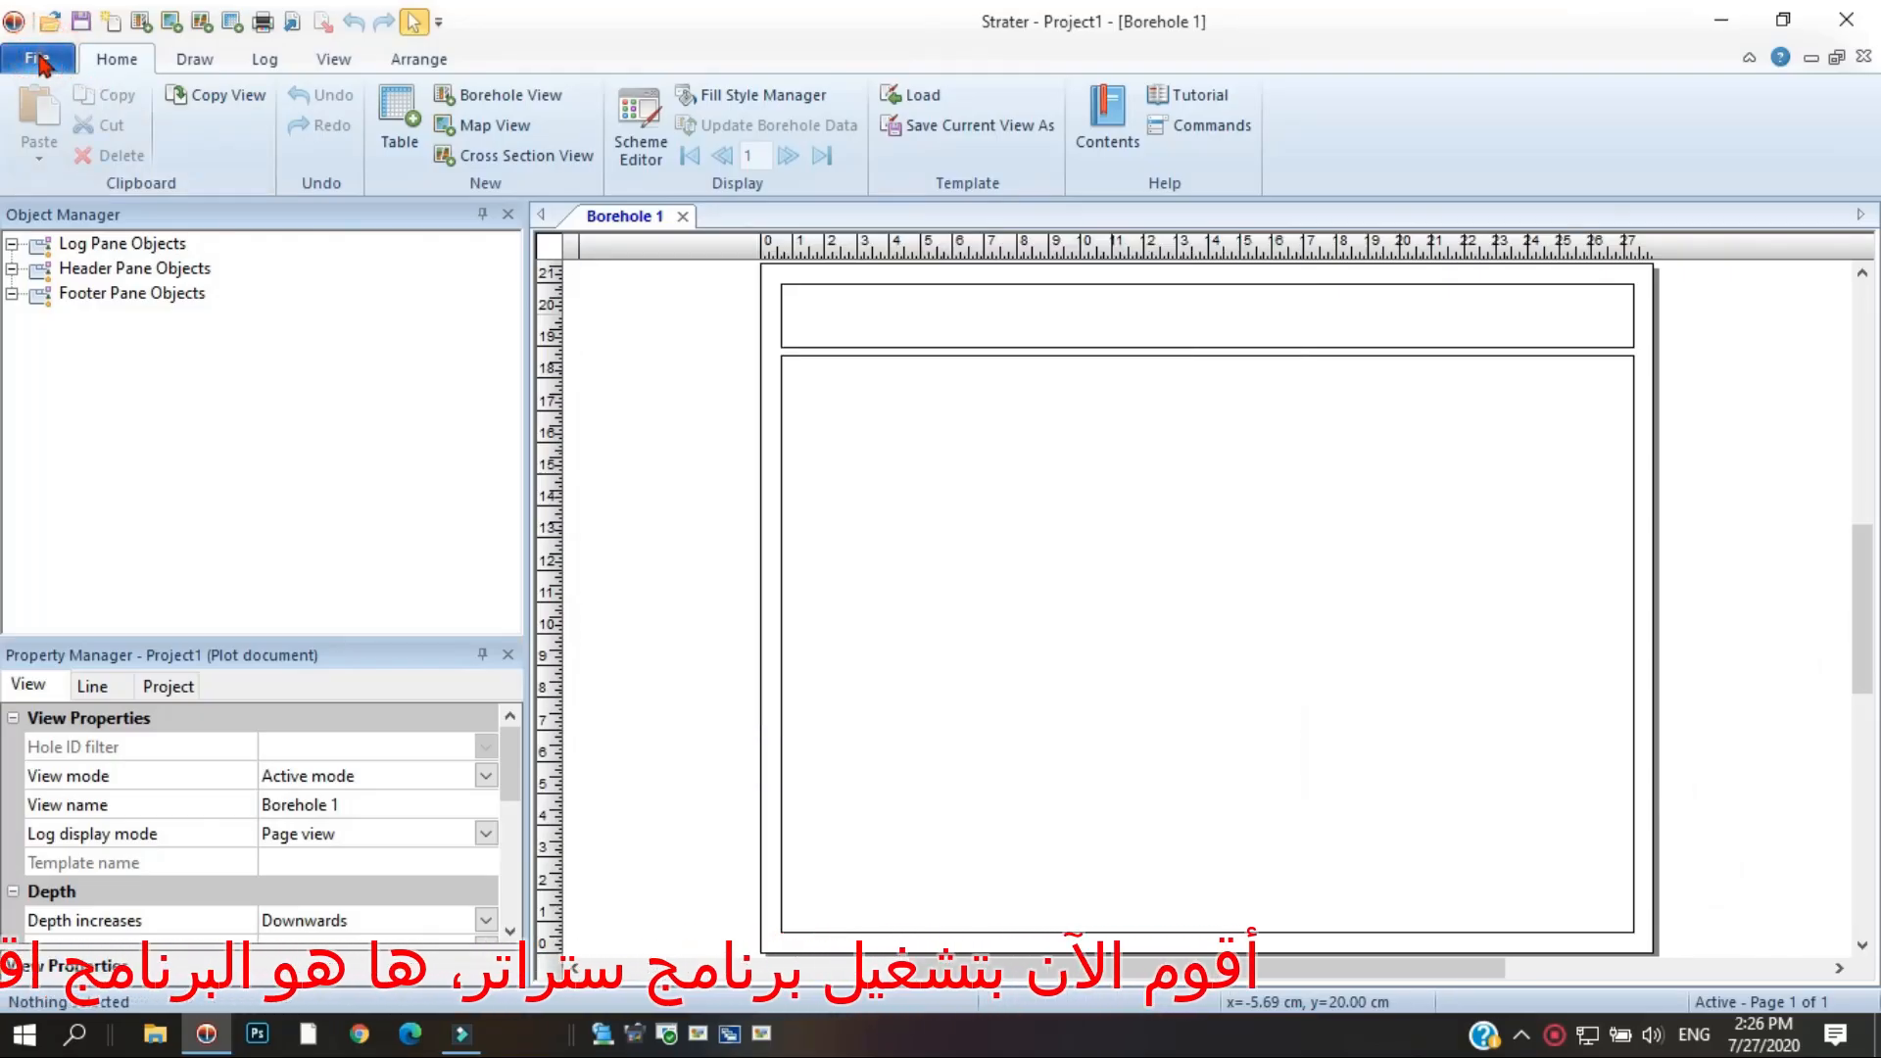
Open the project zabadani_section.sdg and review the first three wells and wells 245K to 252K in the wells_ids table.
click(41, 59)
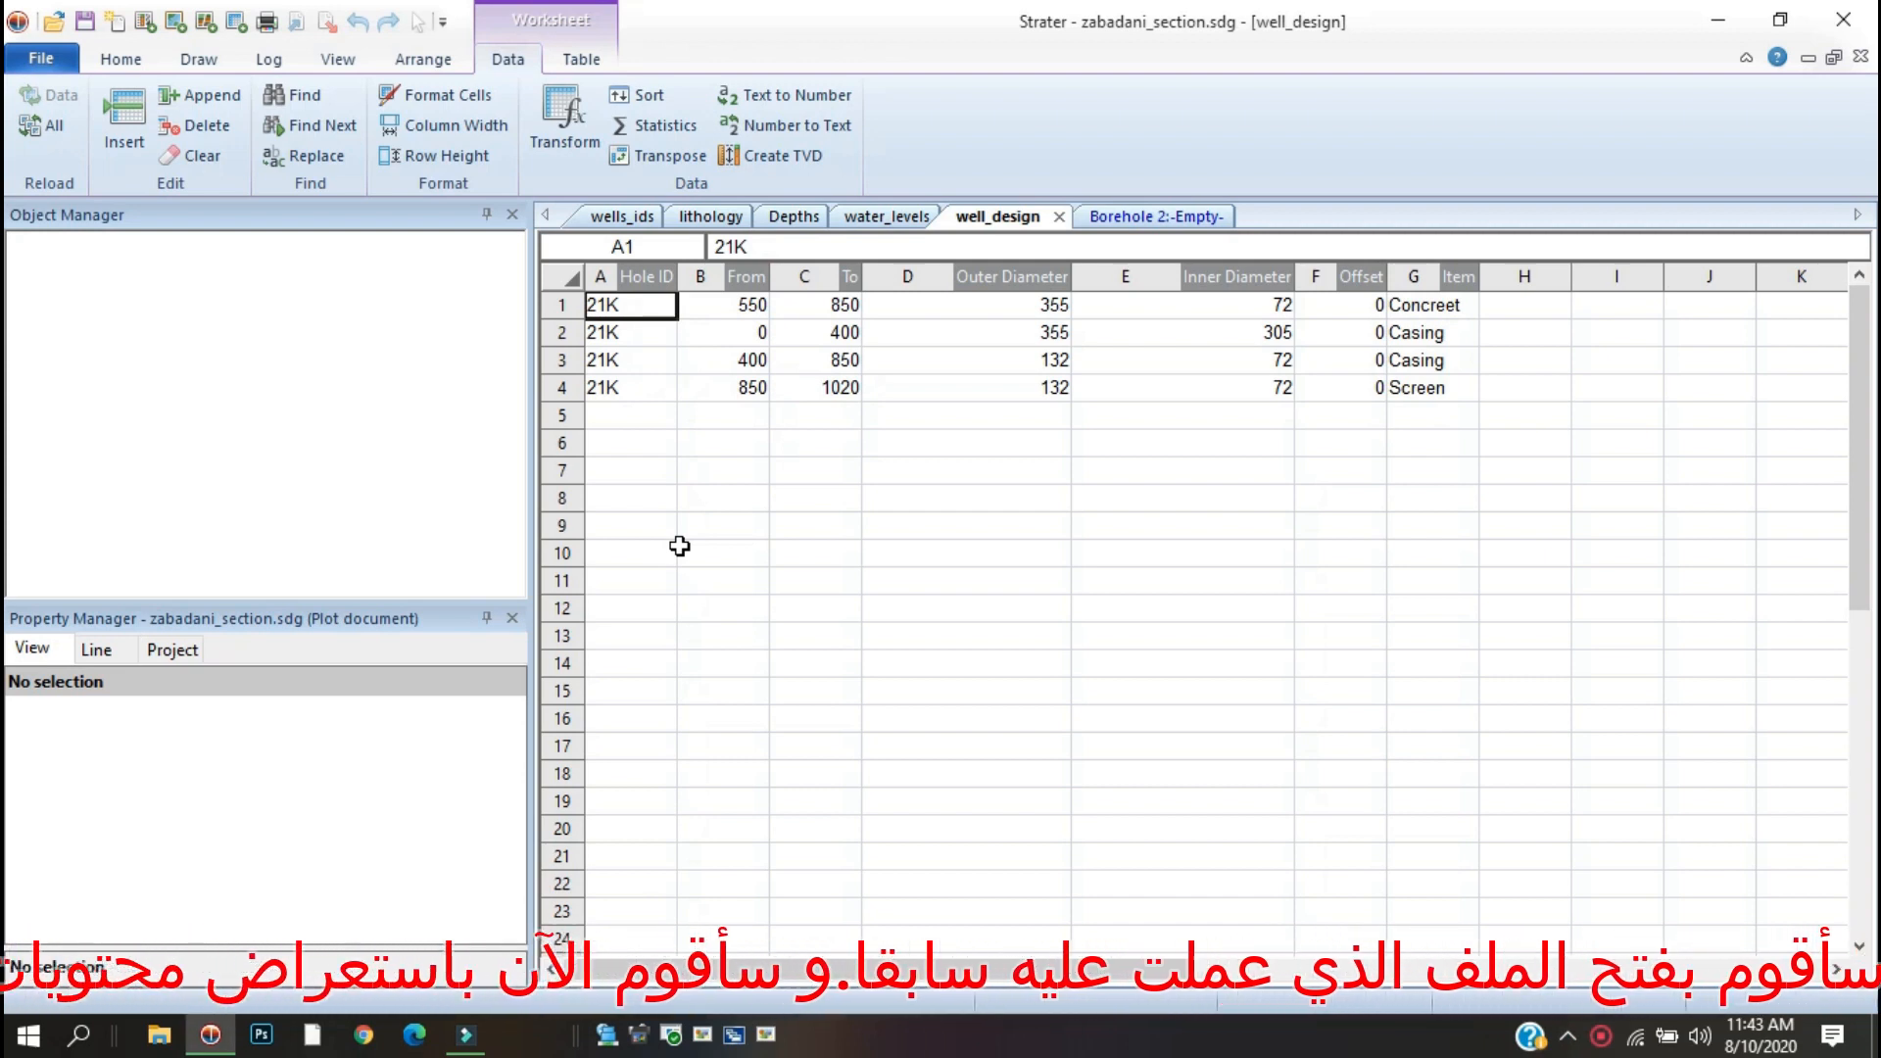
click(623, 222)
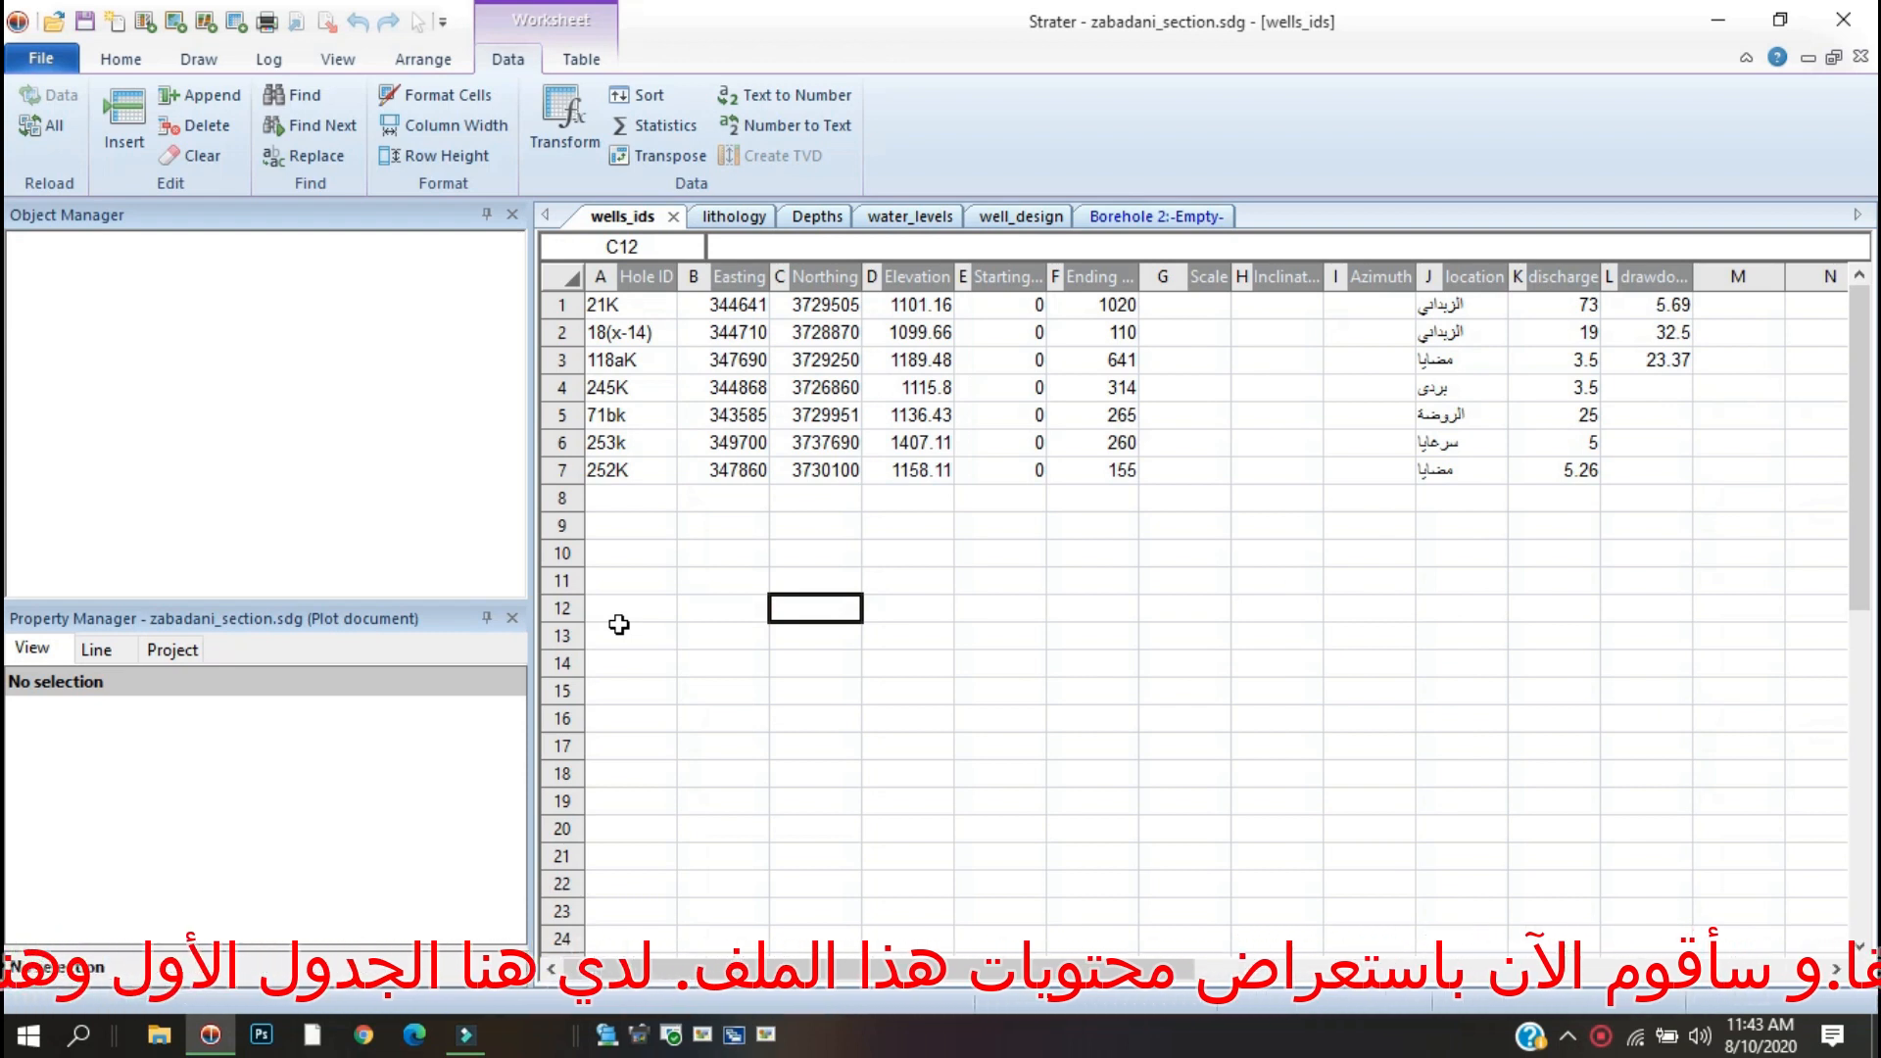
drag(641, 306, 1638, 362)
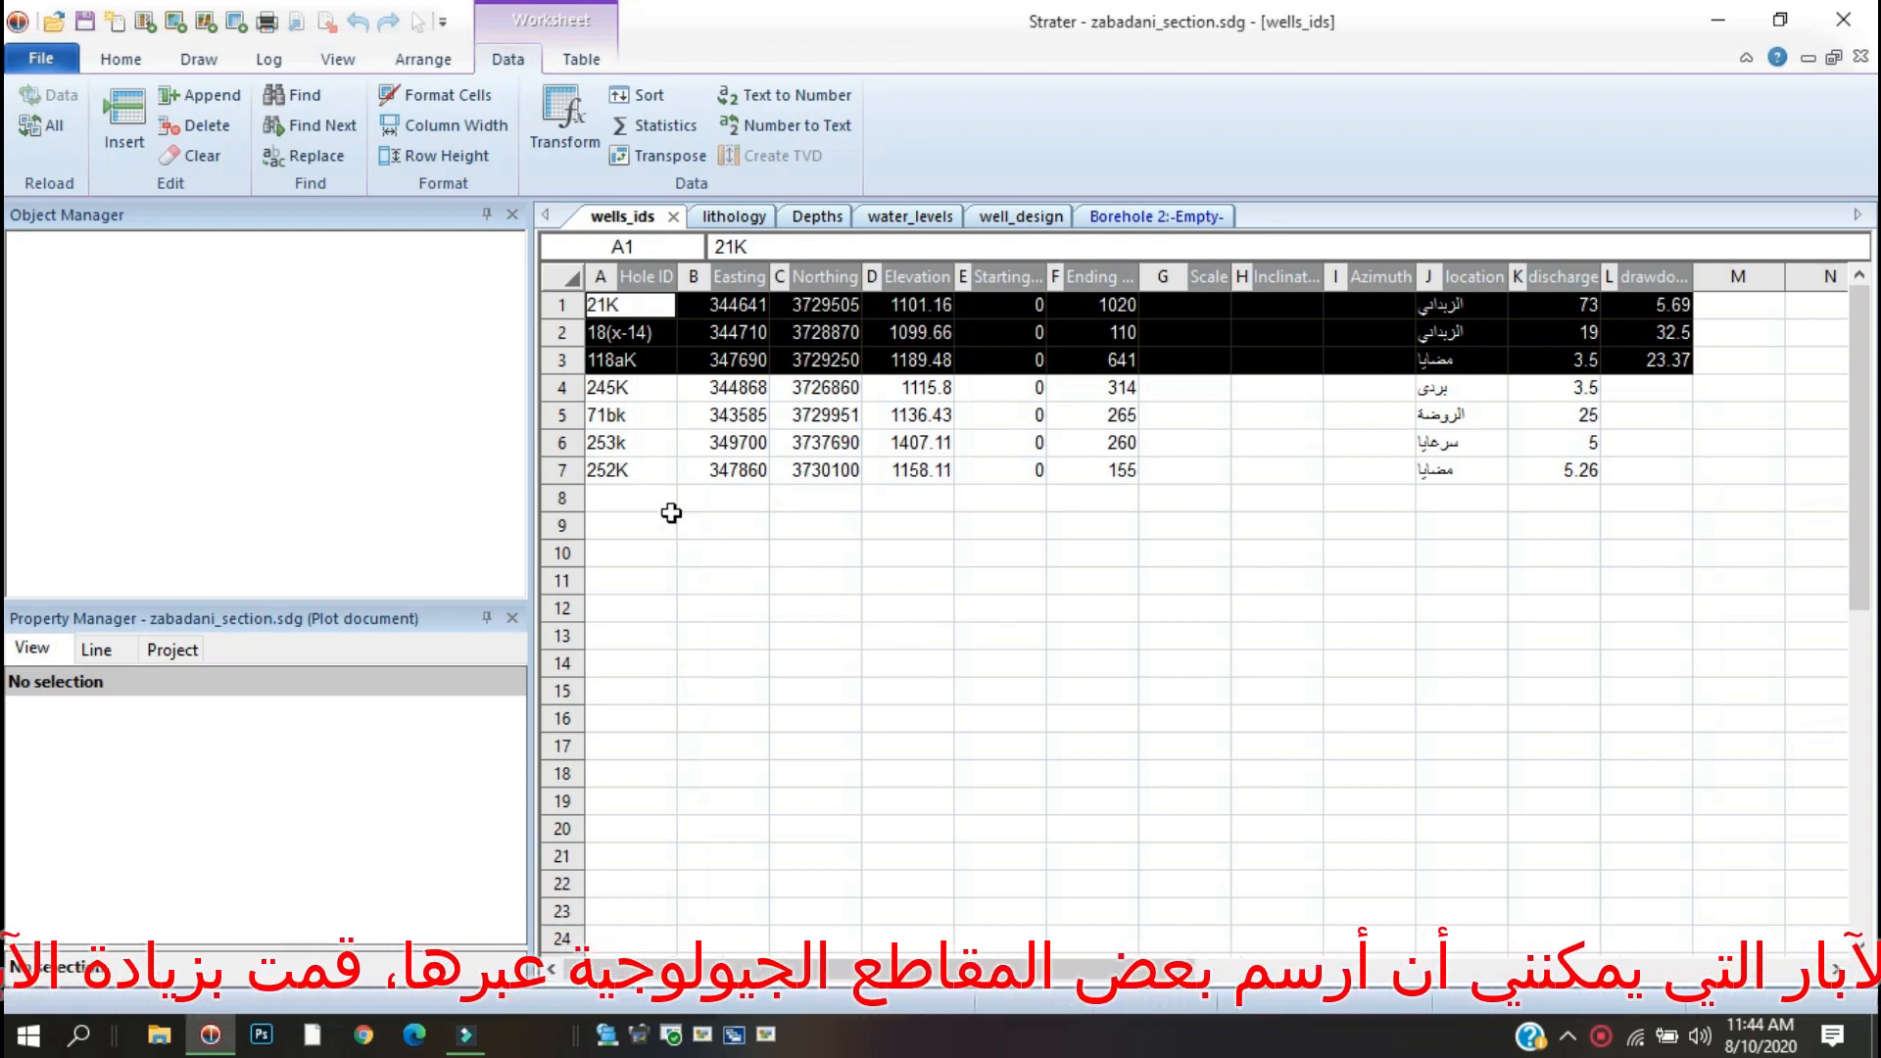
drag(632, 387, 1436, 471)
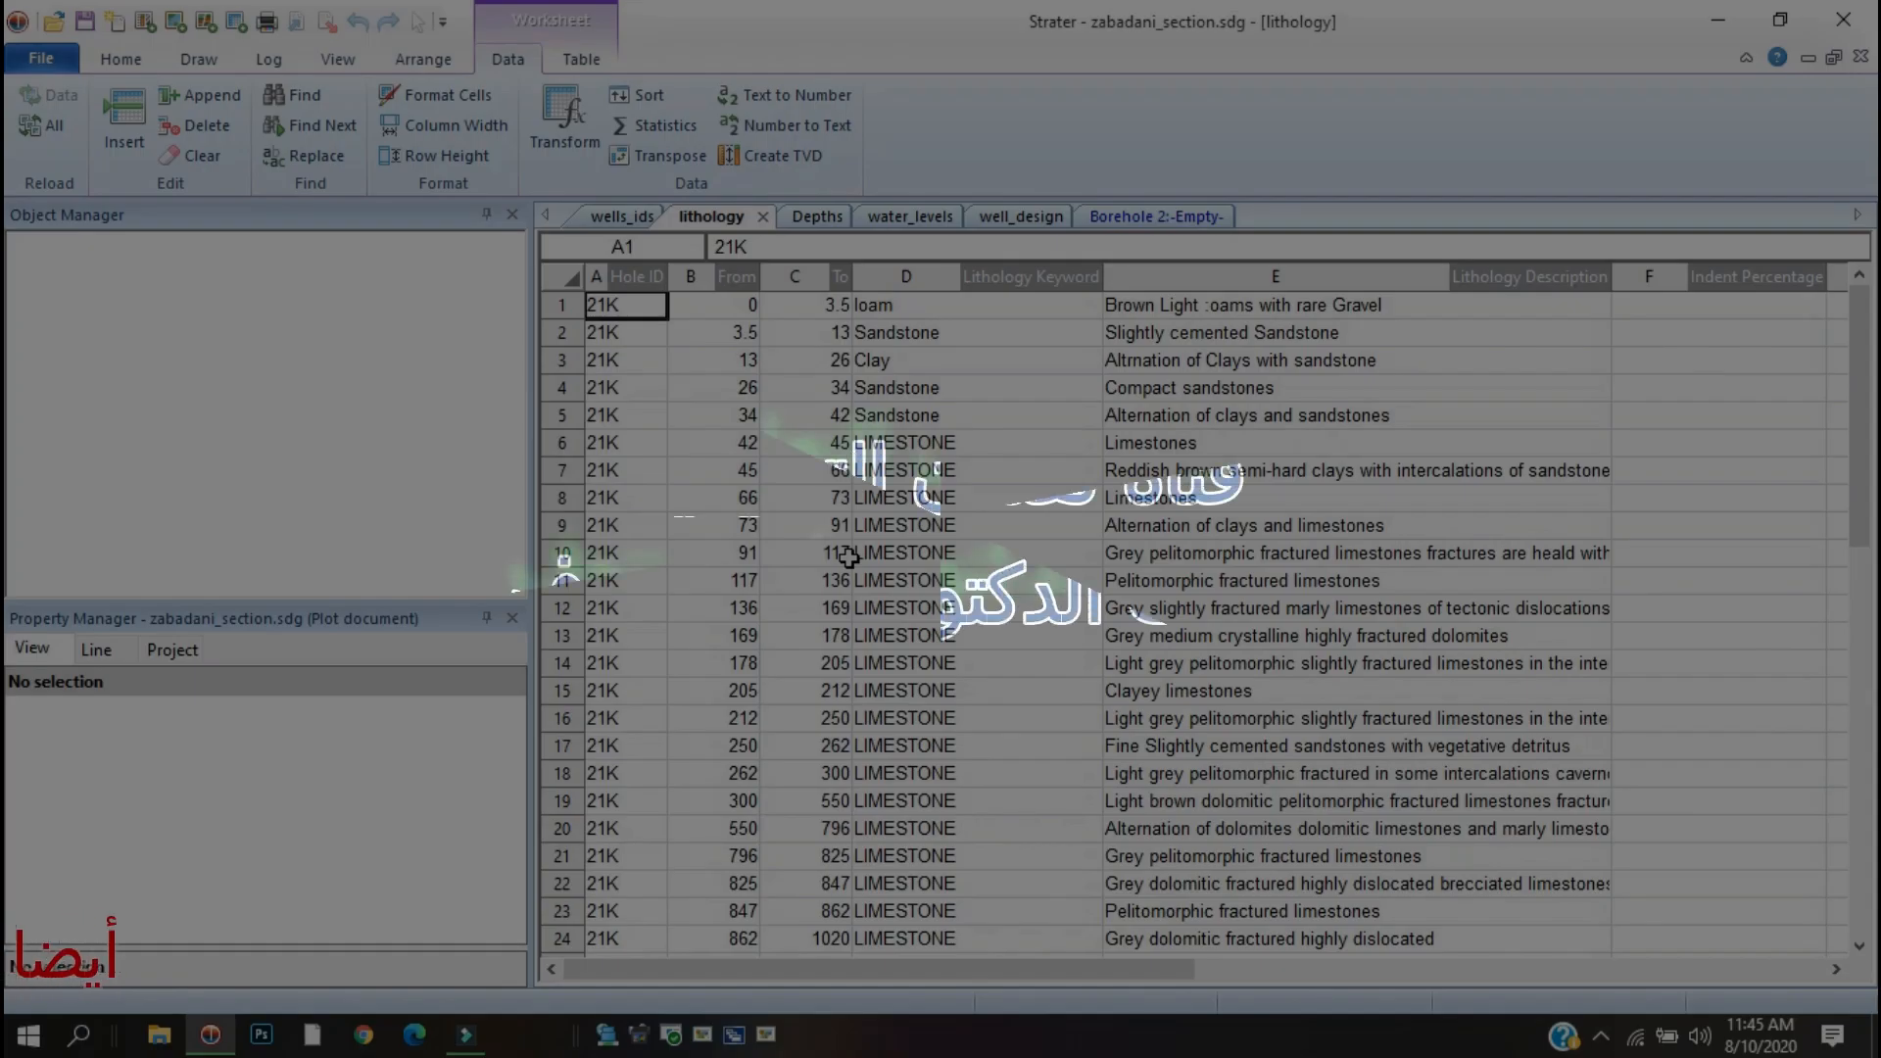
Look through the lithology table and highlight all the layer rows of well 71bk.
scroll(849, 558, down, 7)
scroll(830, 580, down, 4)
drag(595, 530, 1498, 744)
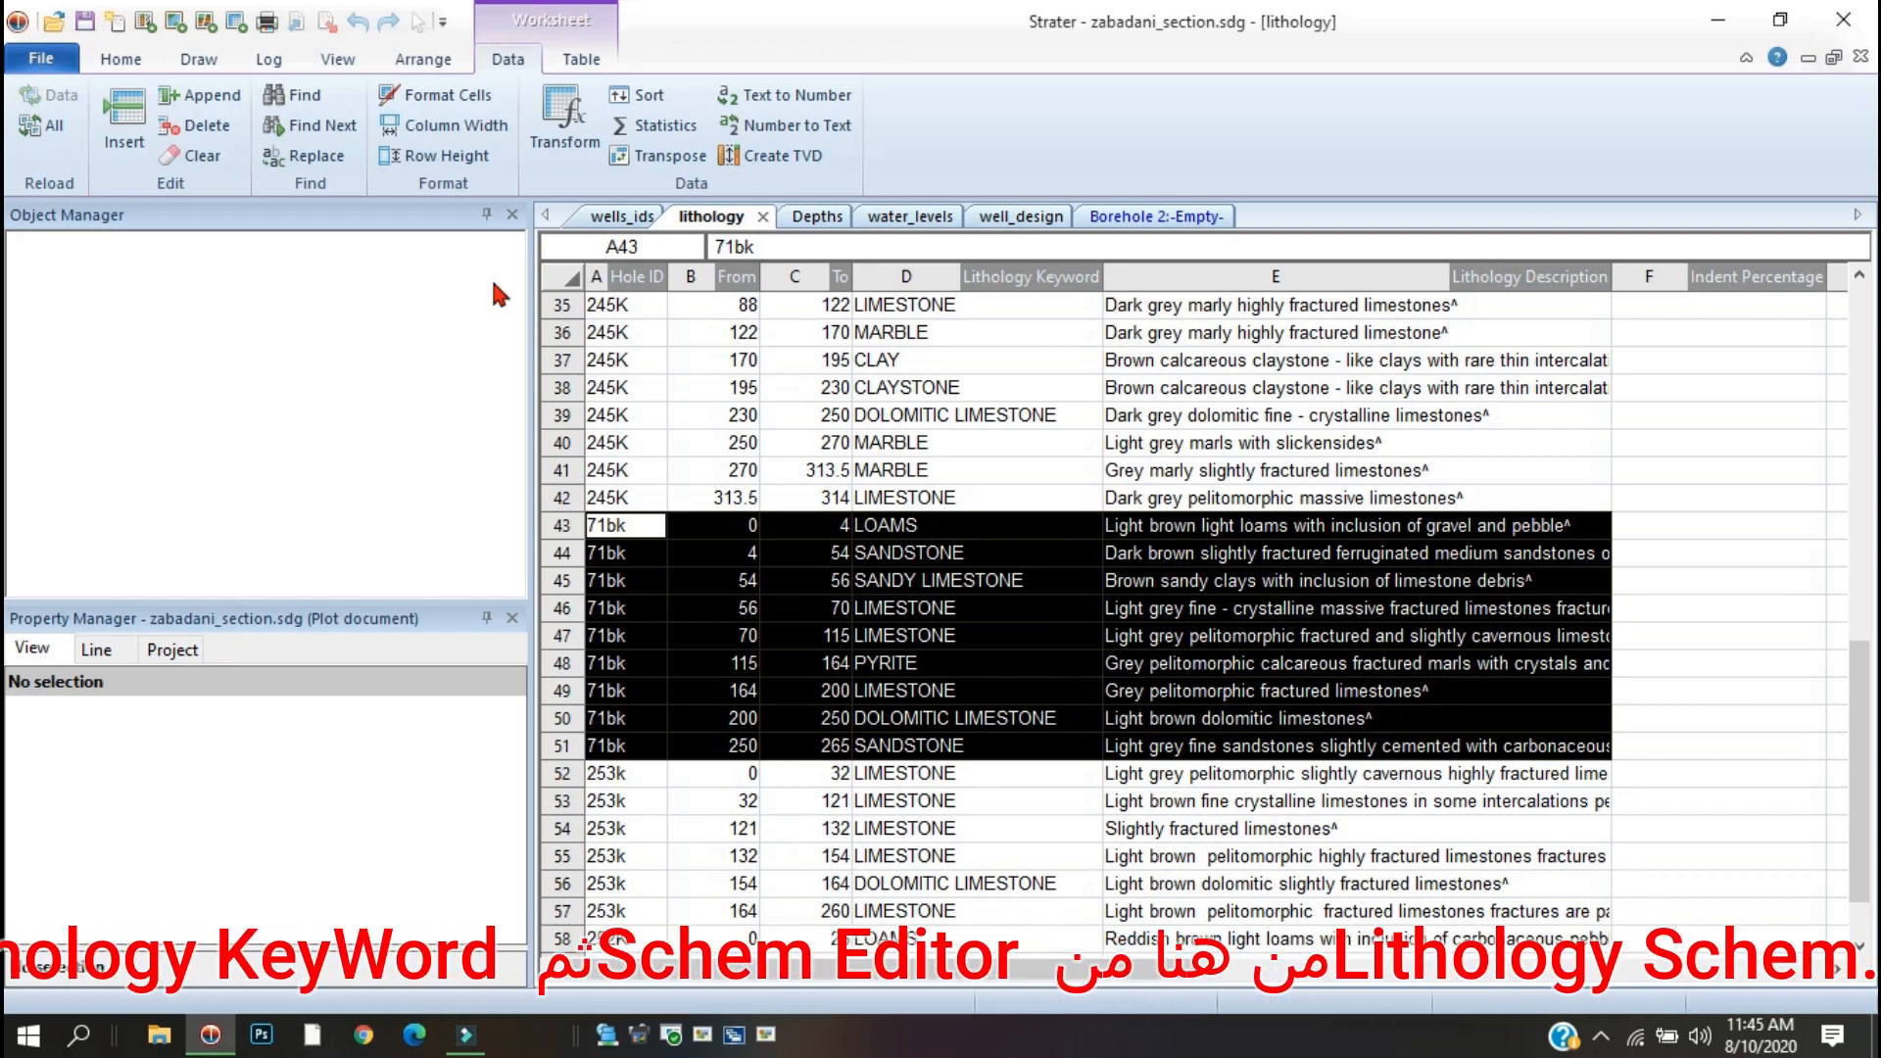
Inspect the fill properties of the MARBLE and PYRITE keywords in the lithology keyword scheme, and close the Scheme Editor.
click(120, 59)
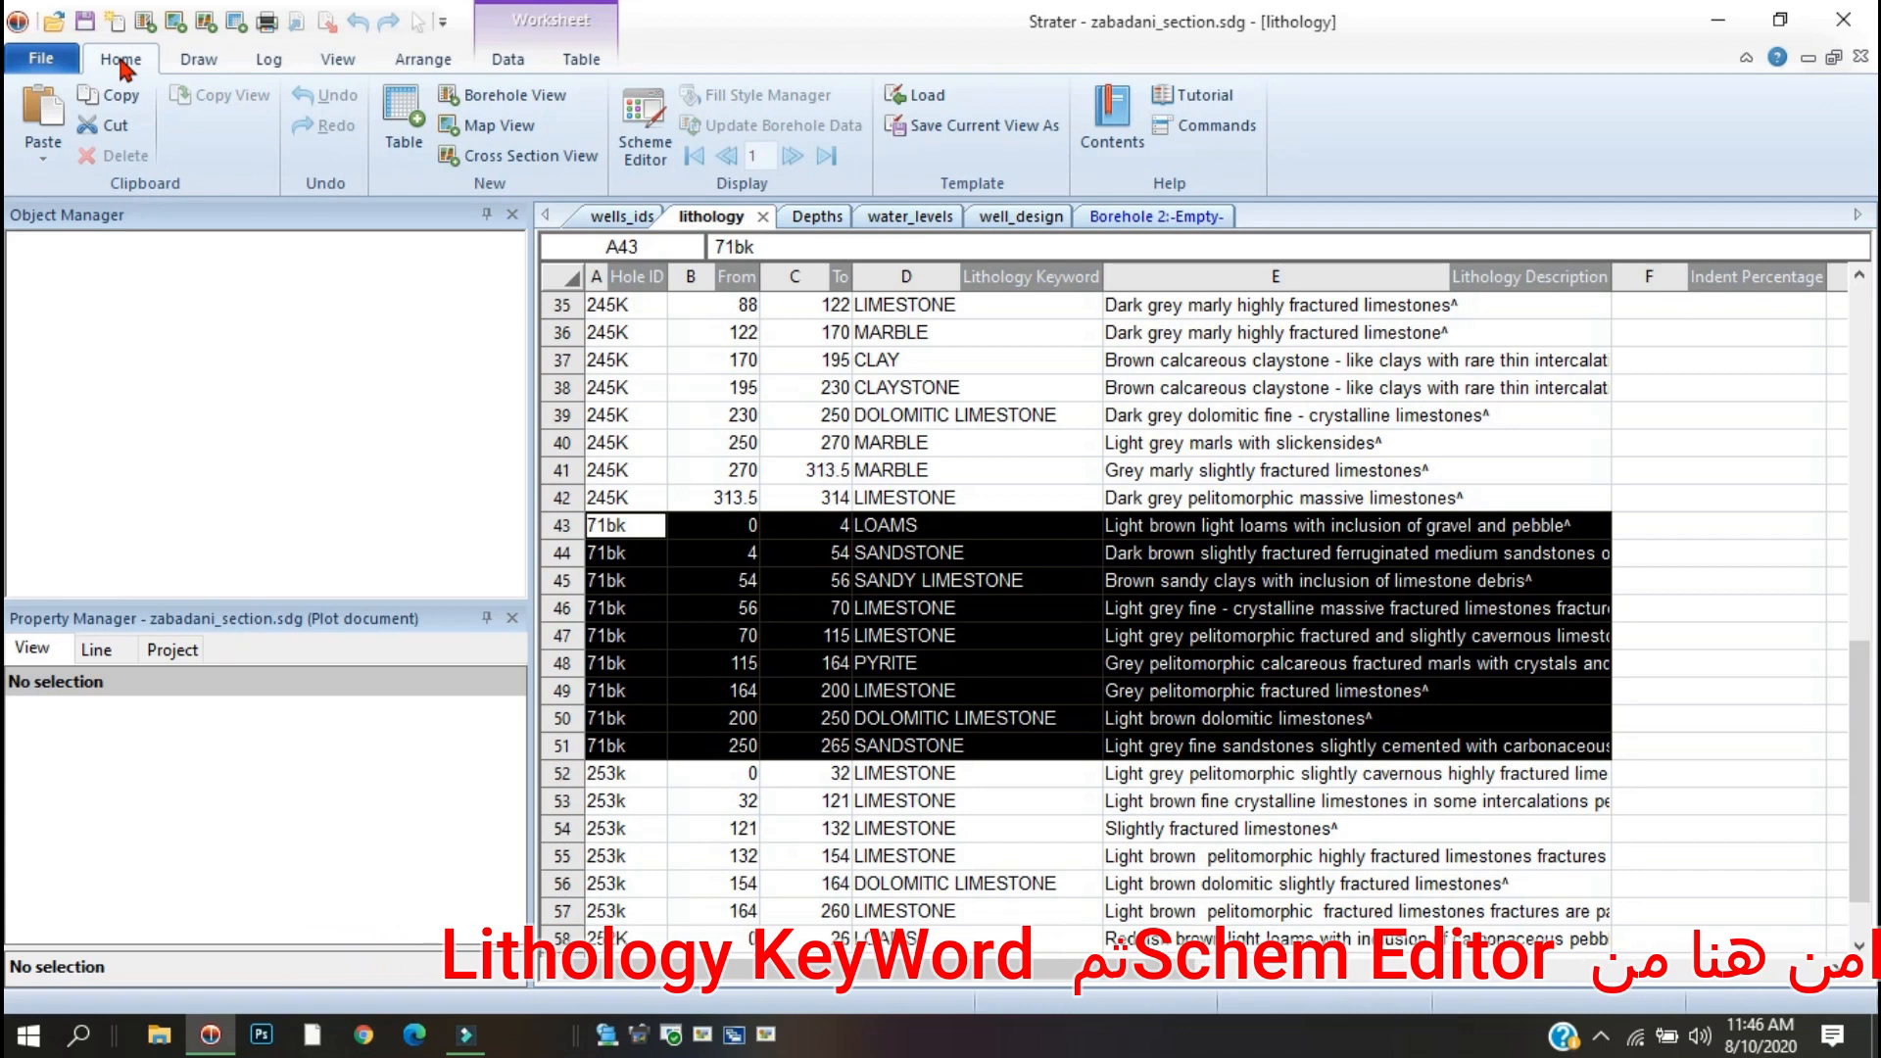
click(646, 119)
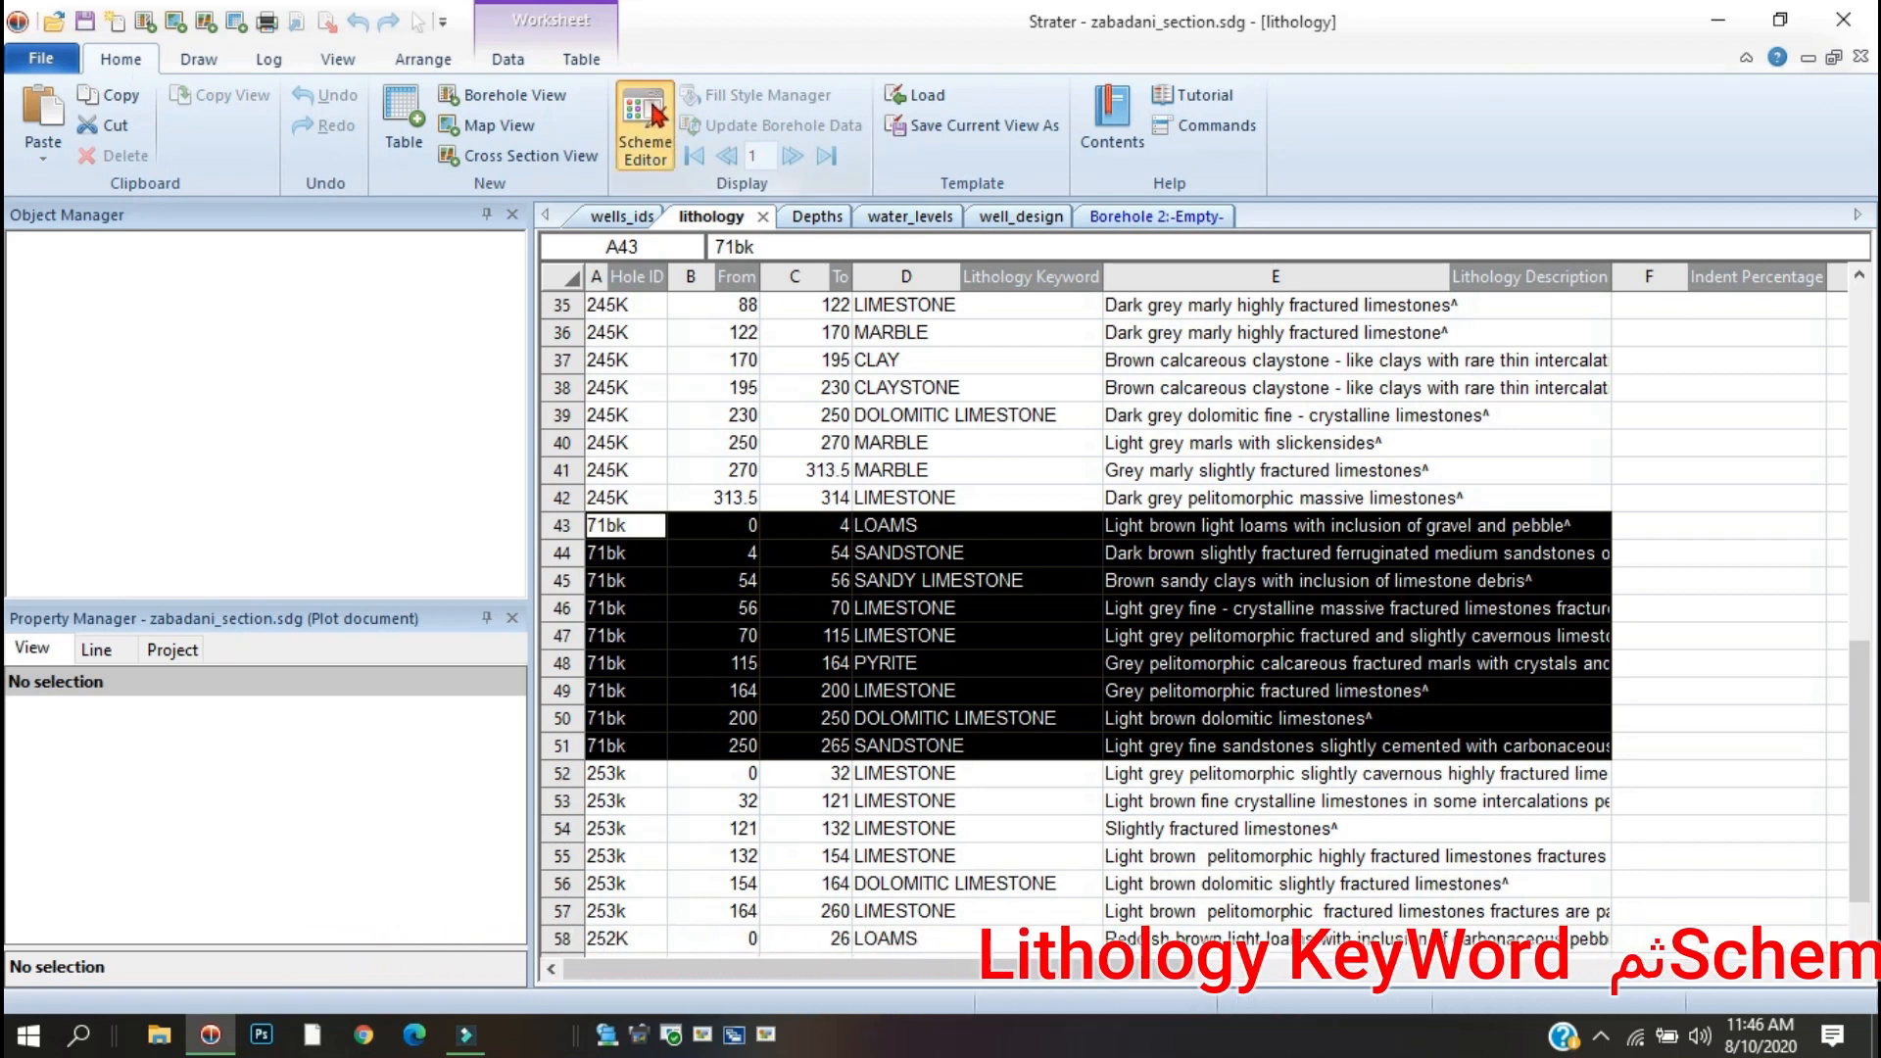
double_click(551, 378)
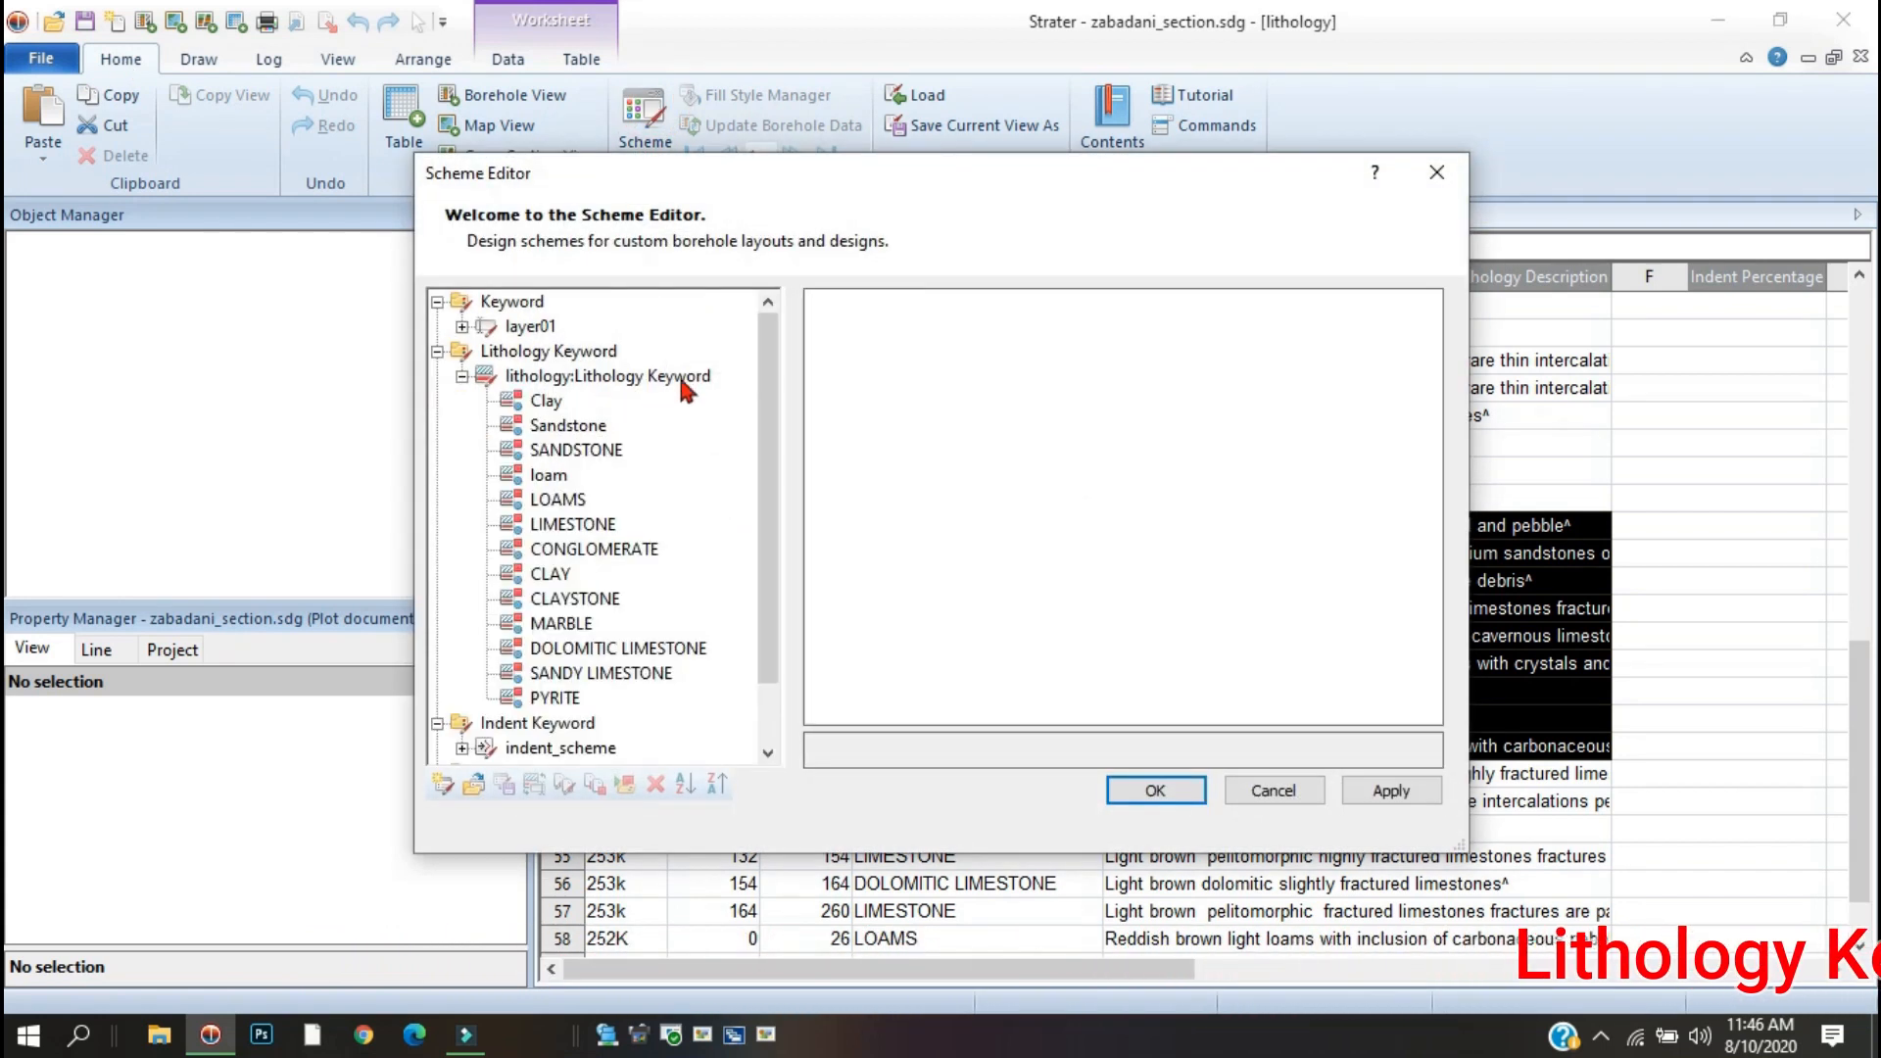
click(561, 625)
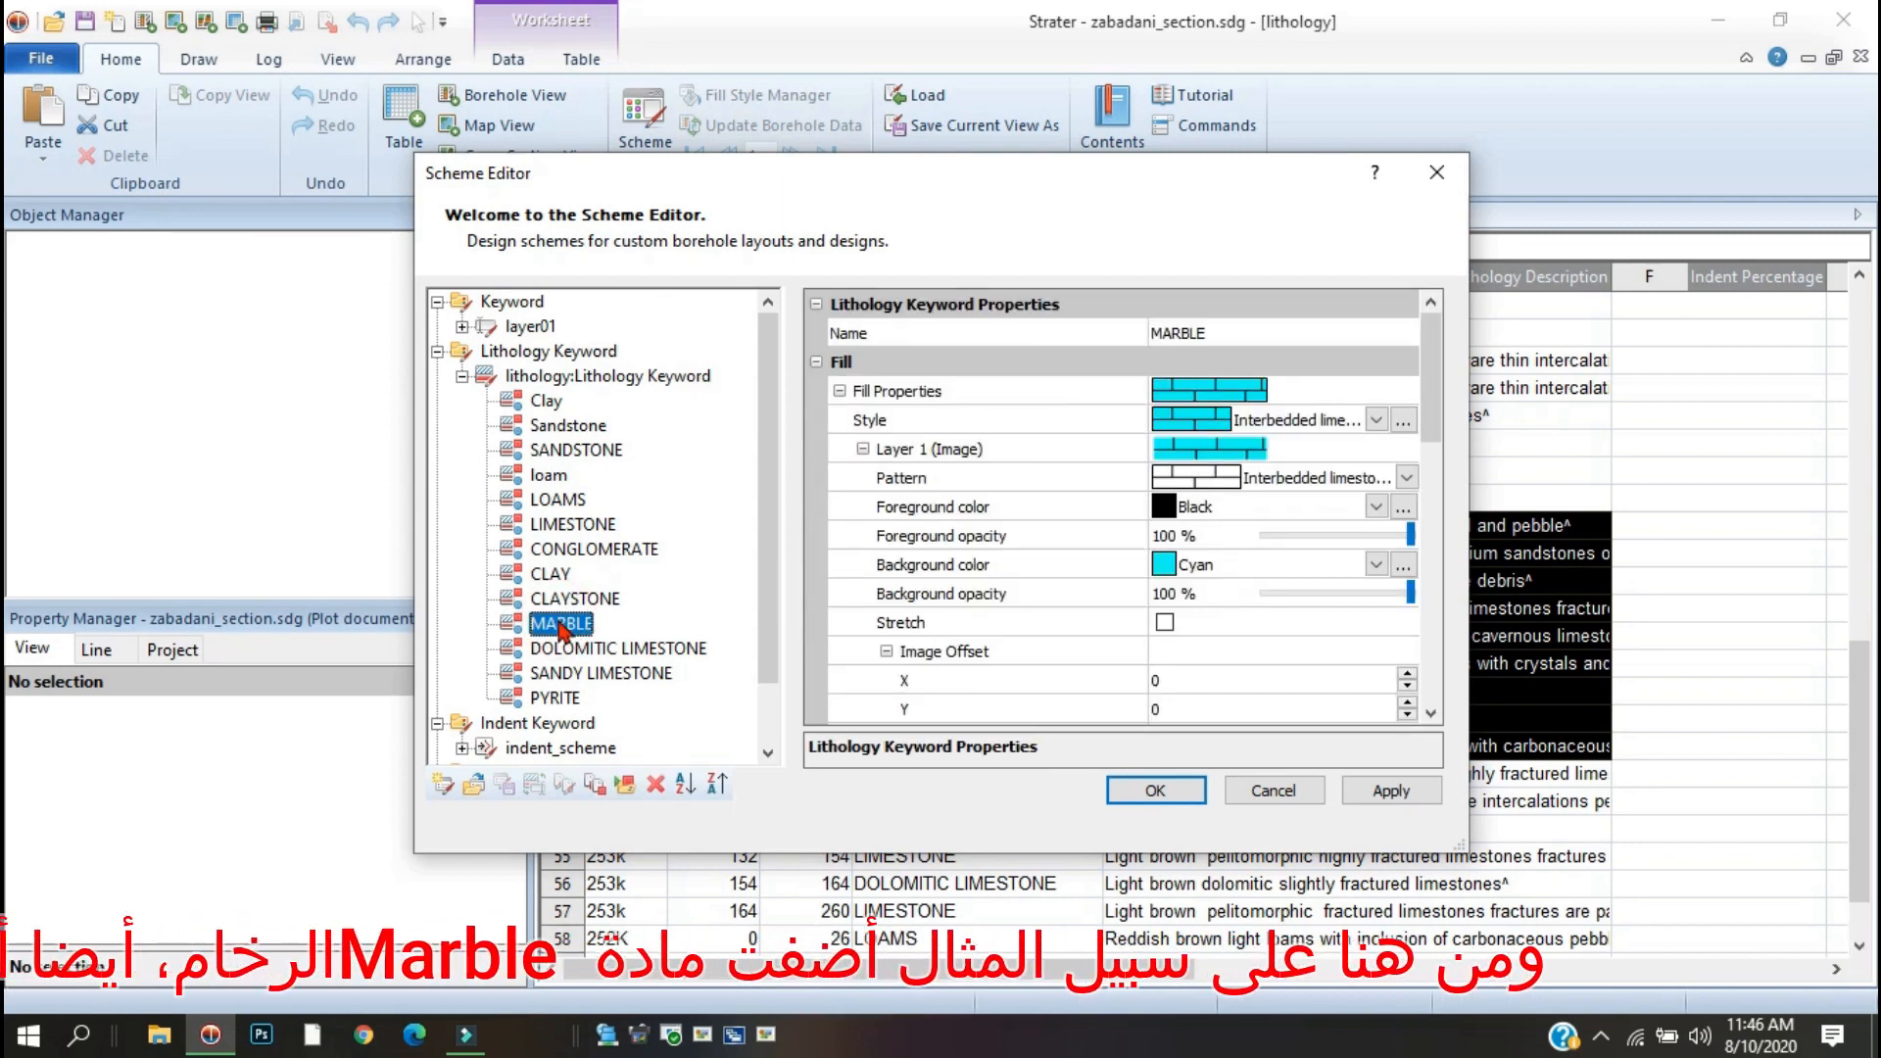
click(556, 698)
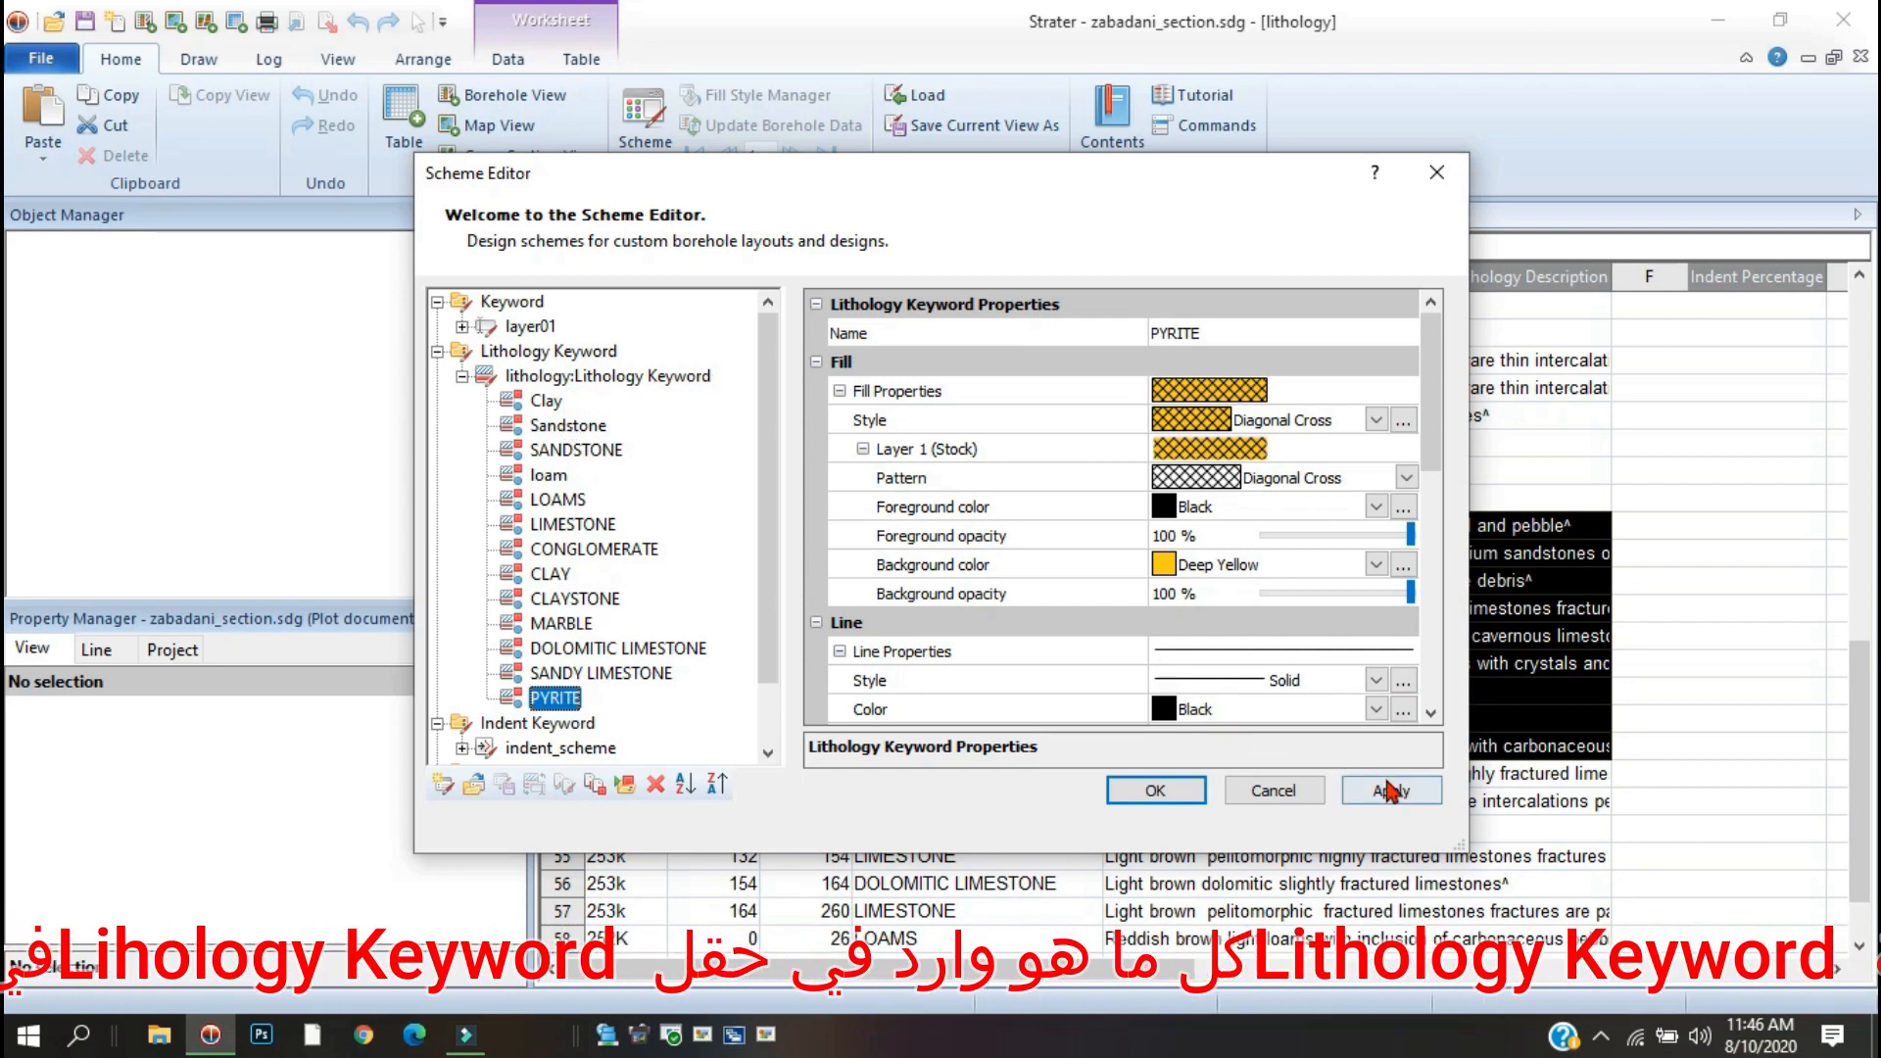
click(1156, 790)
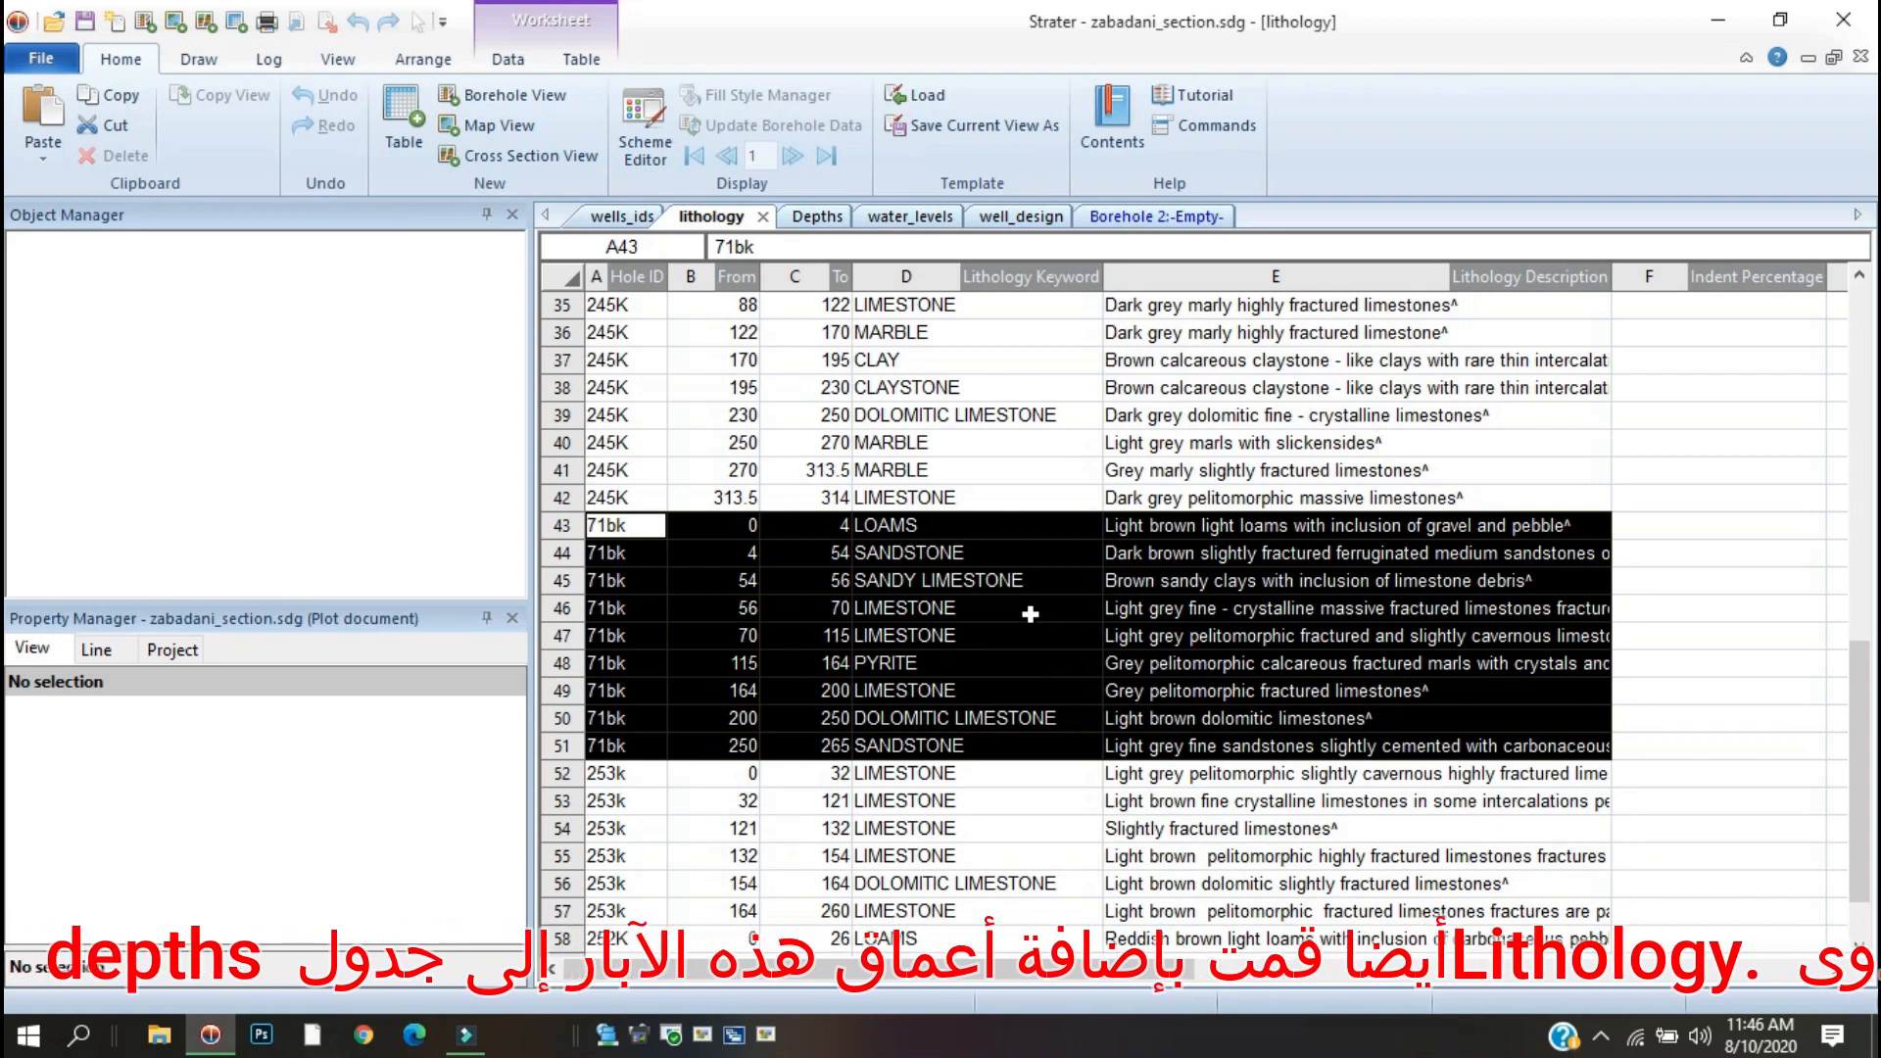
Review the rows of wells 245K to 252K in the Depths and water_levels tables.
click(793, 217)
drag(614, 387, 745, 470)
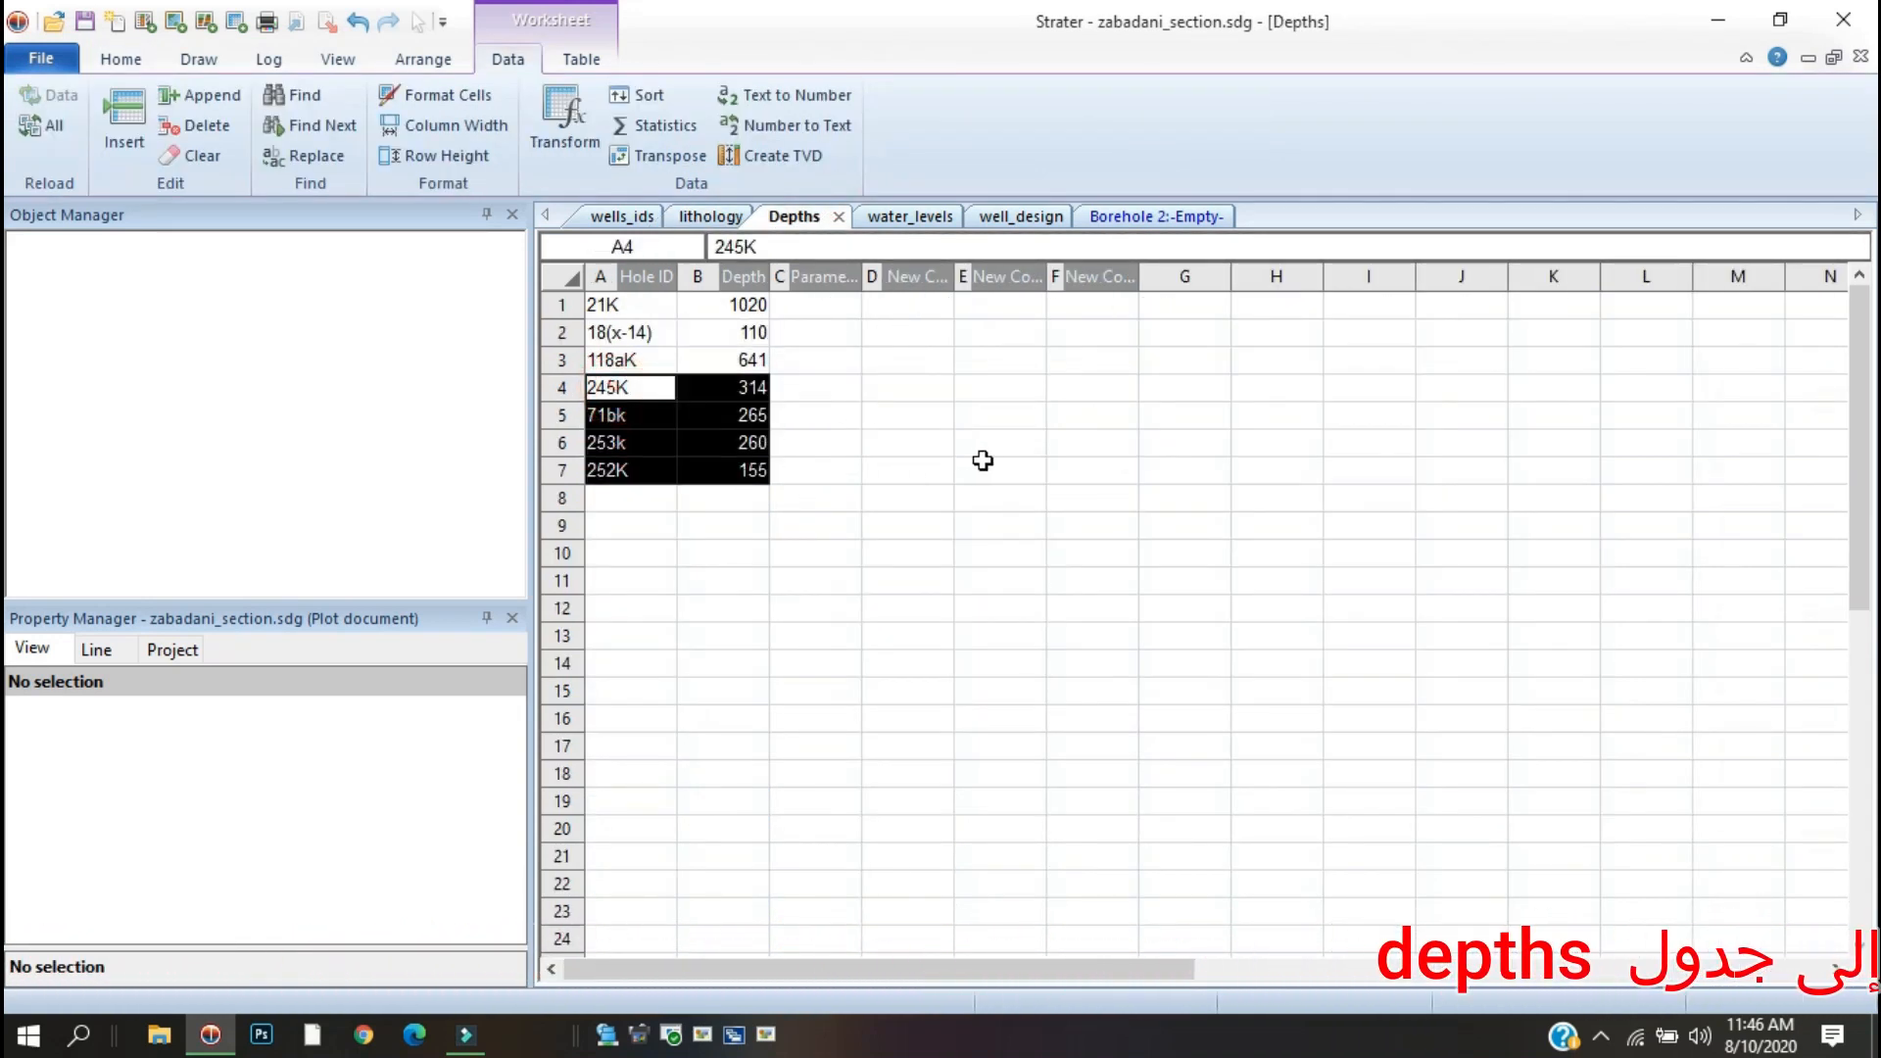
click(910, 217)
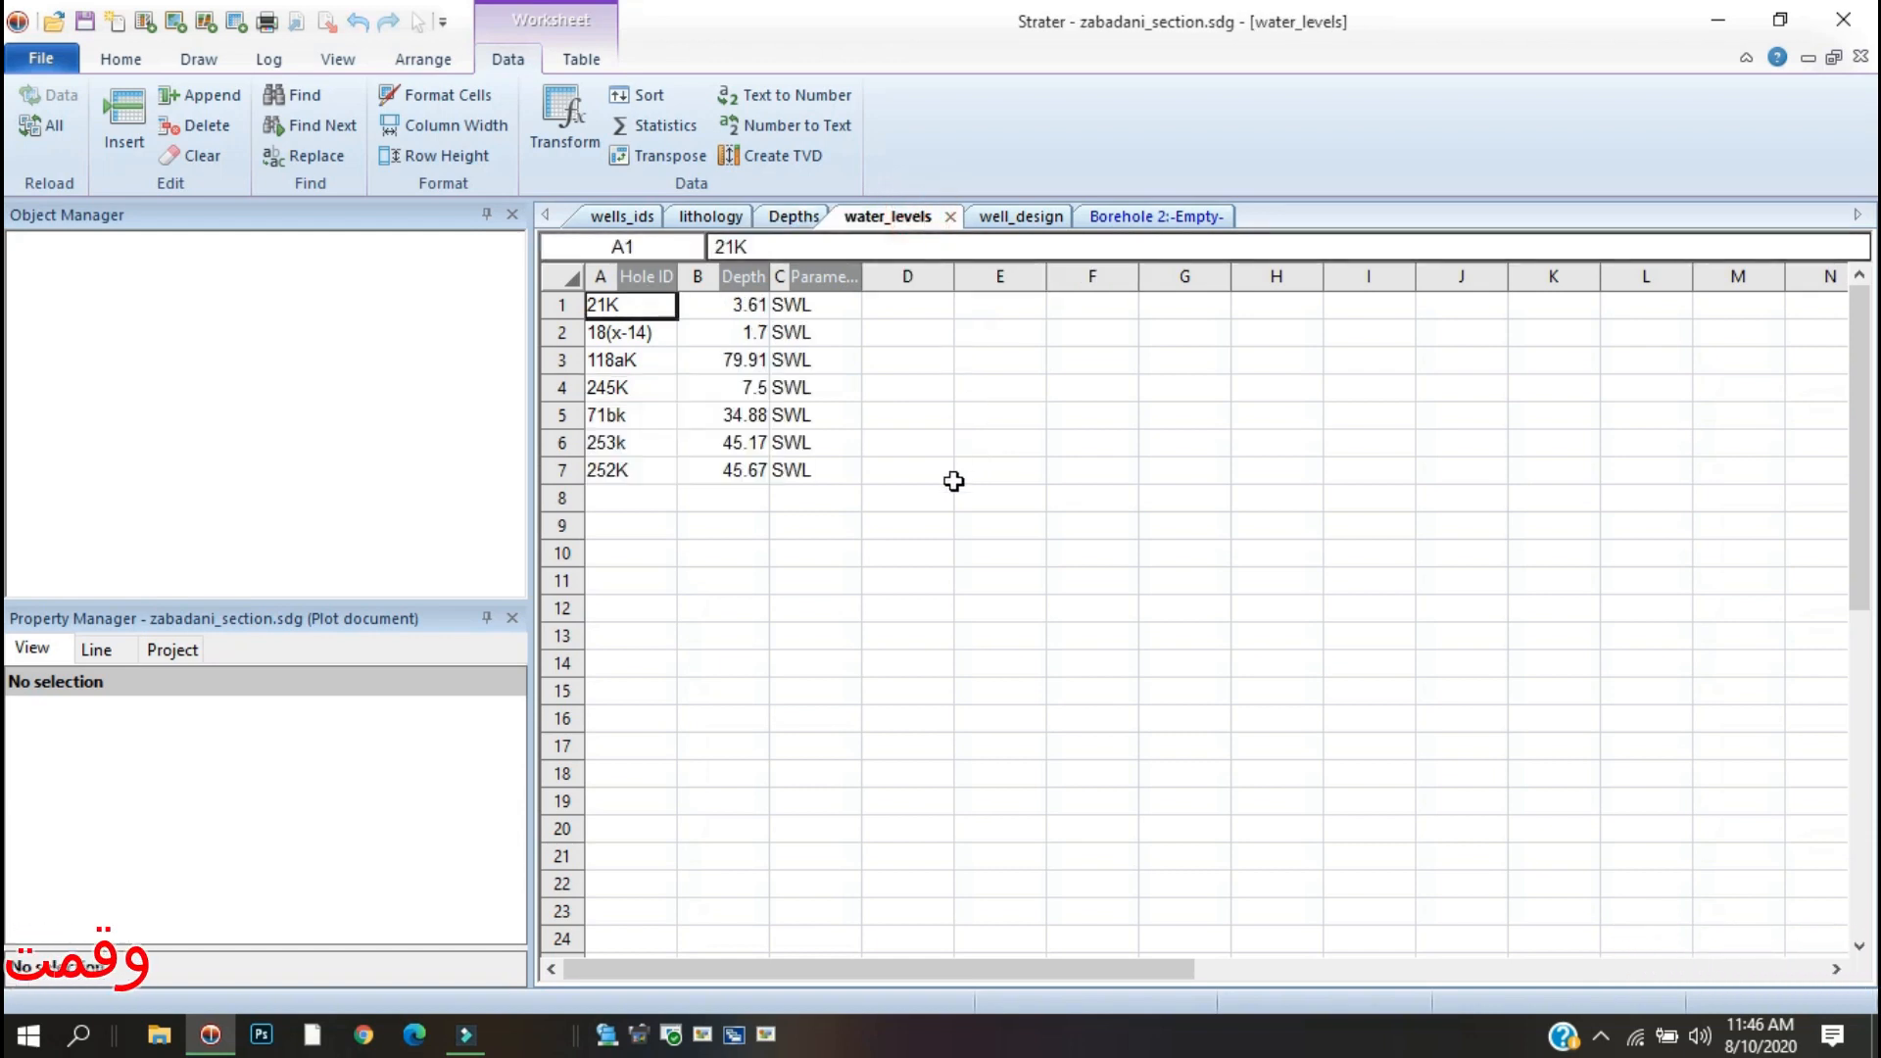
drag(626, 387, 832, 472)
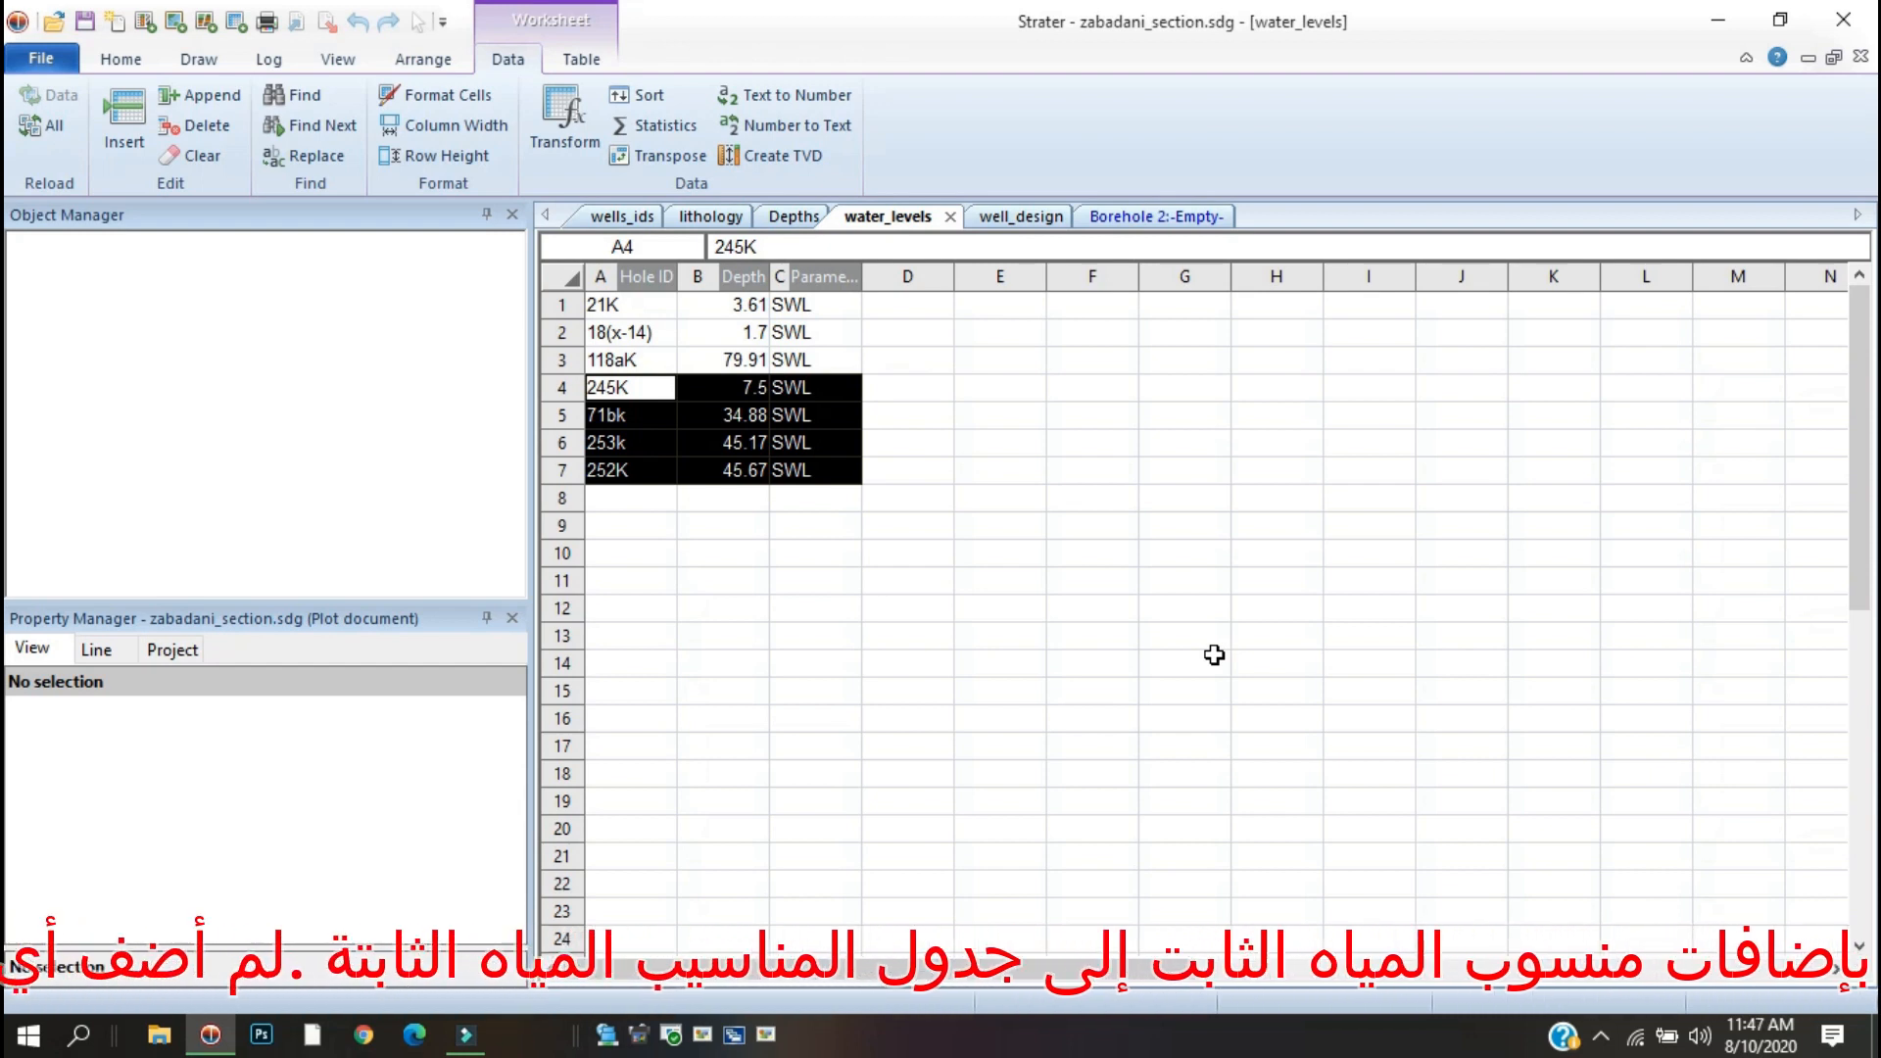
click(1036, 215)
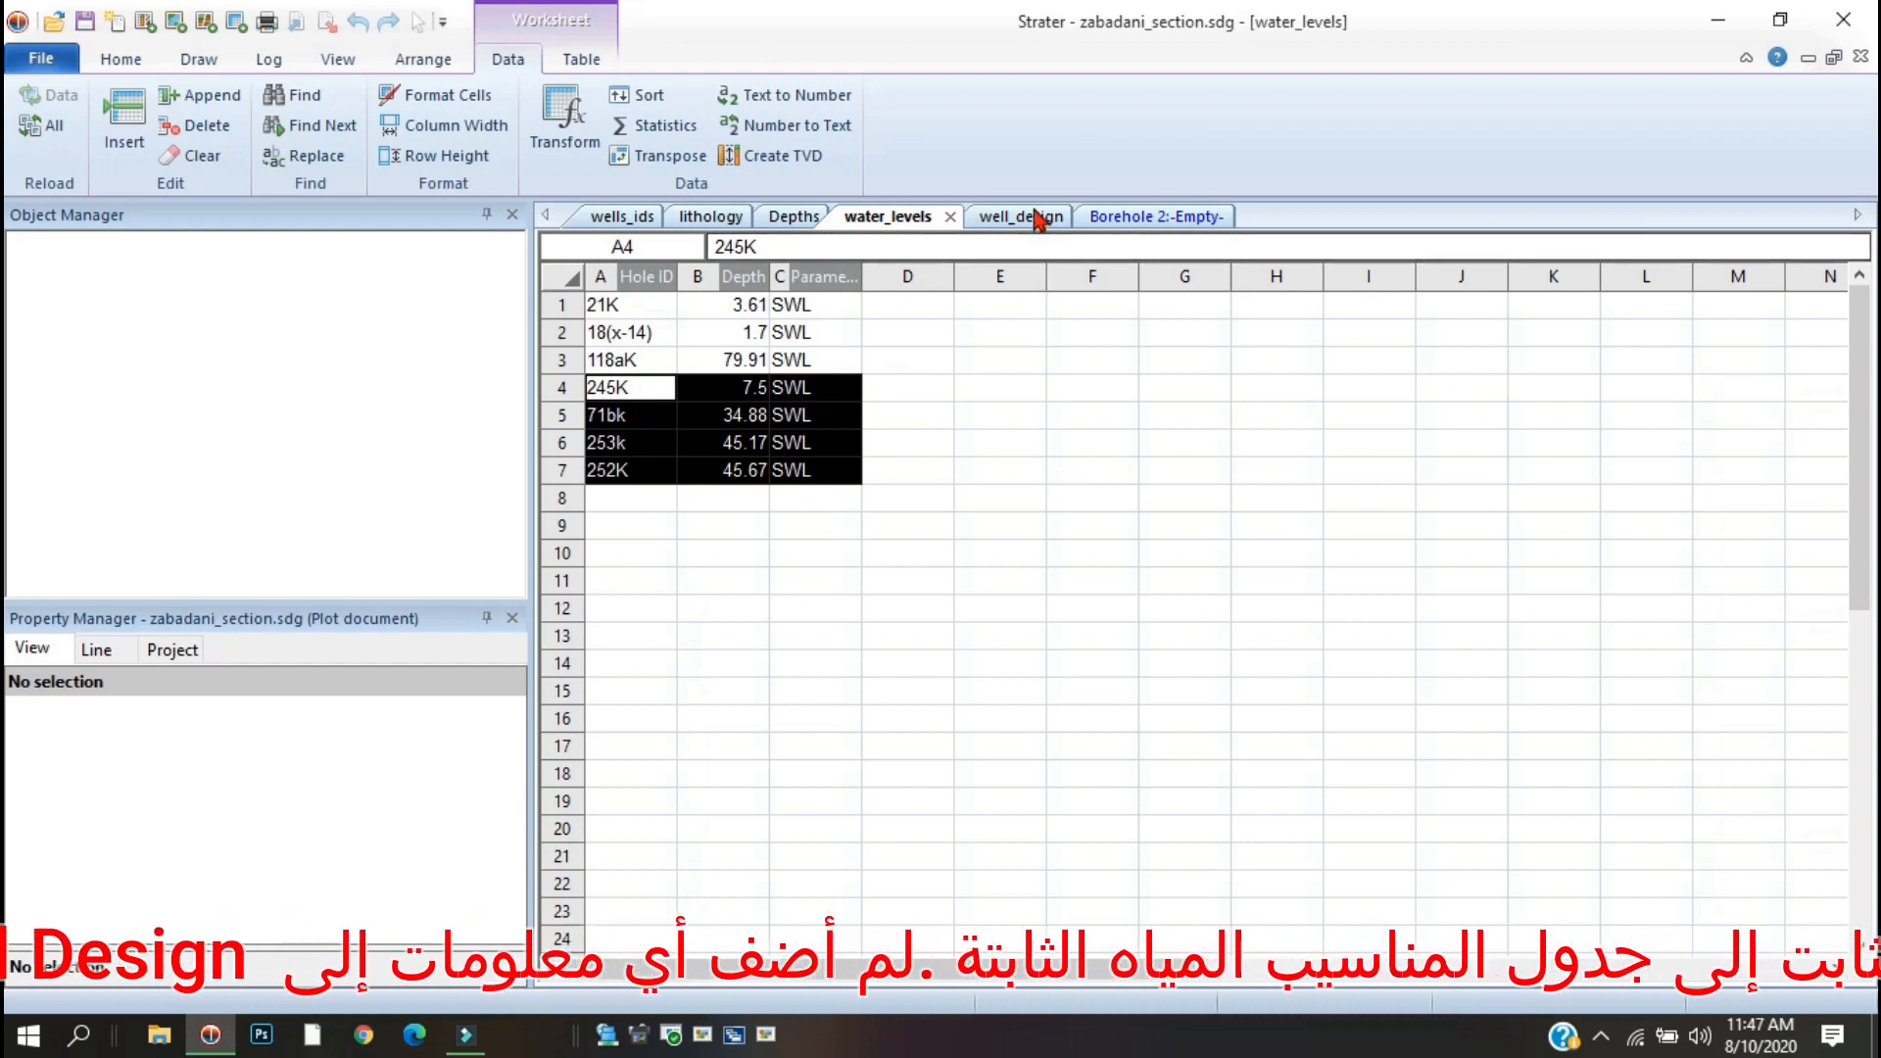
click(892, 217)
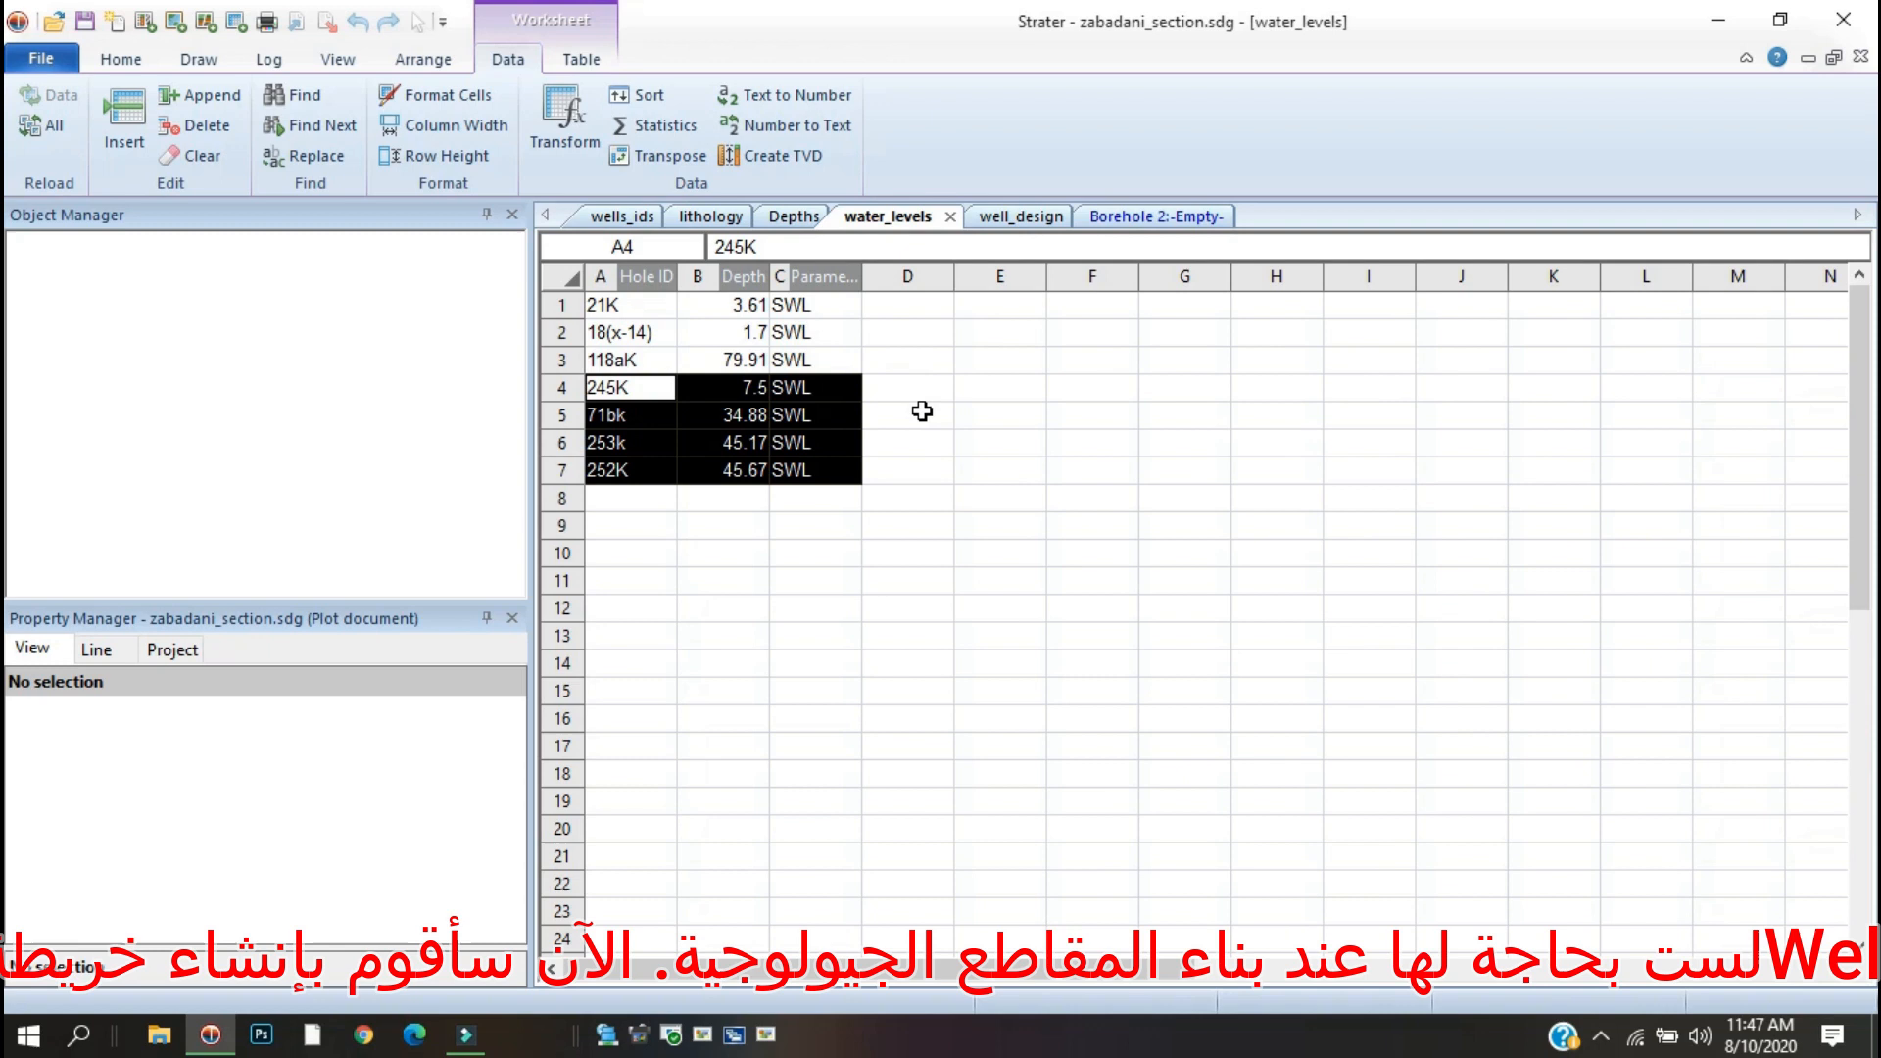
click(936, 306)
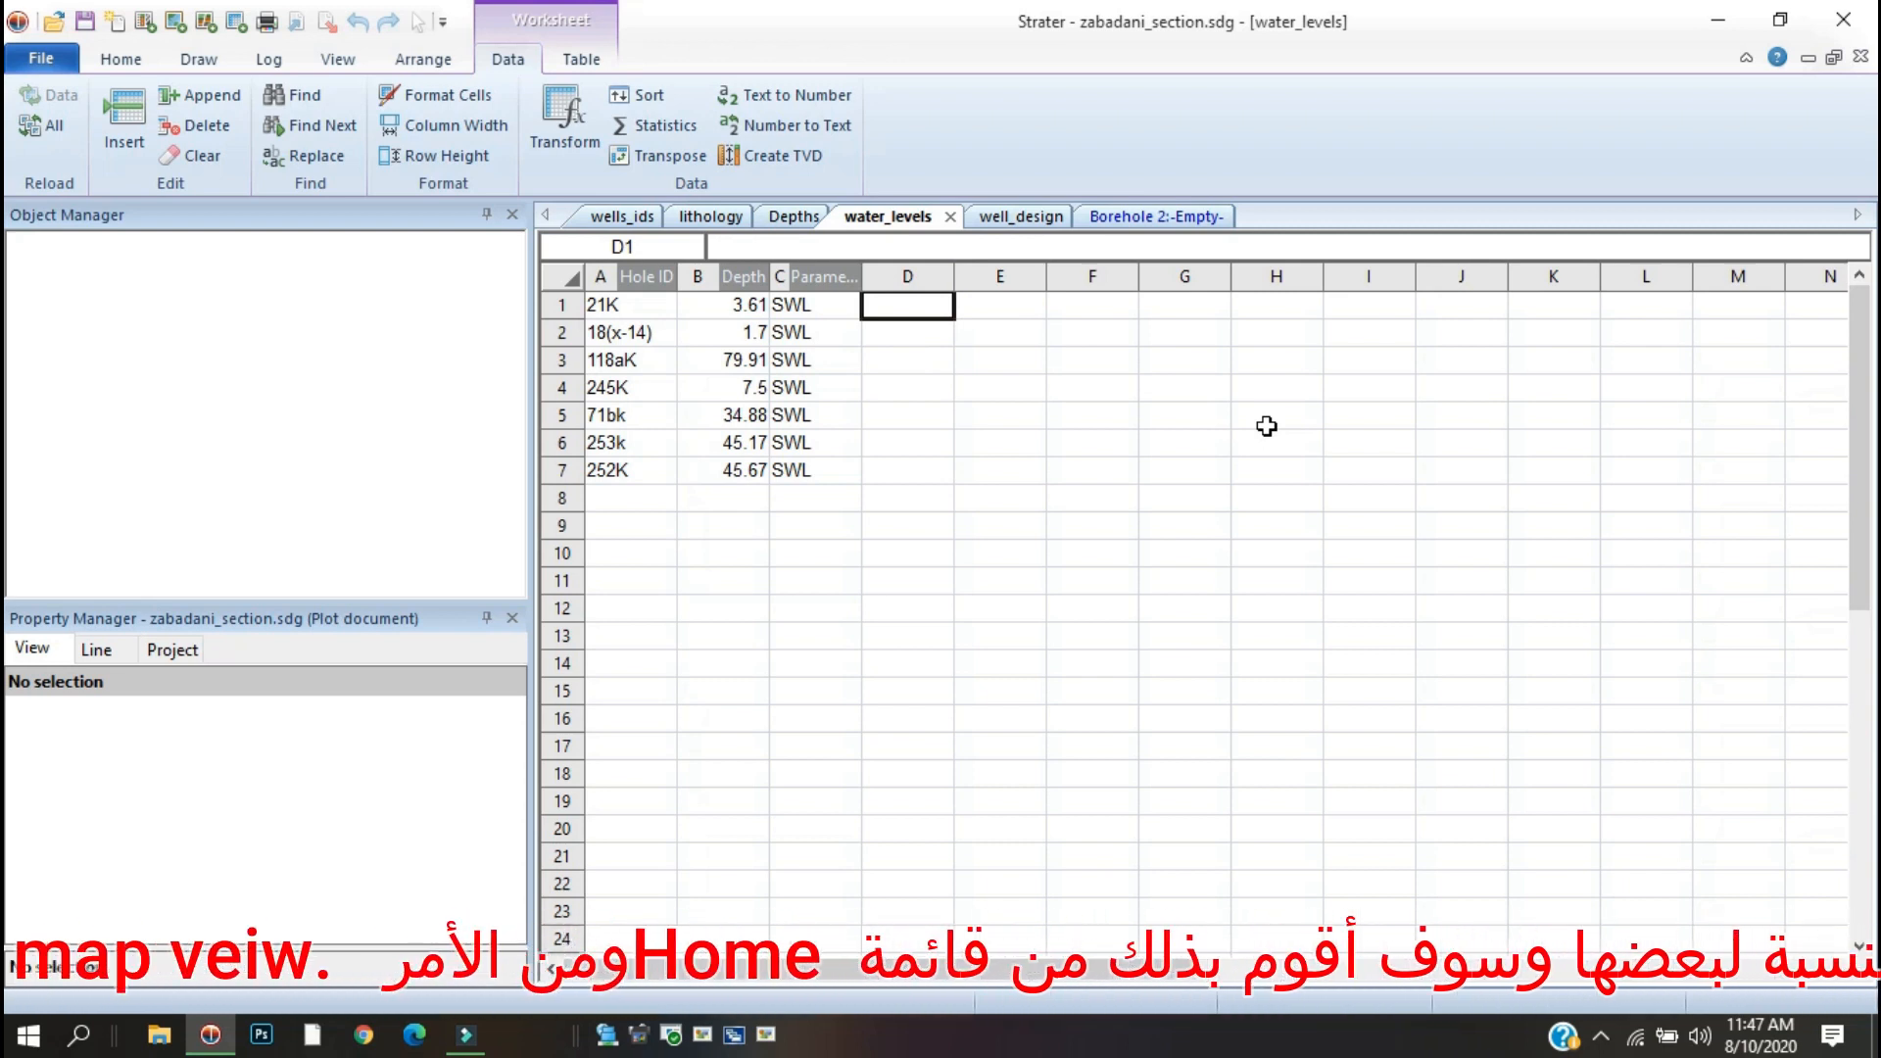
Add a new map view and create a well map in it from the open wells_ids table.
click(114, 60)
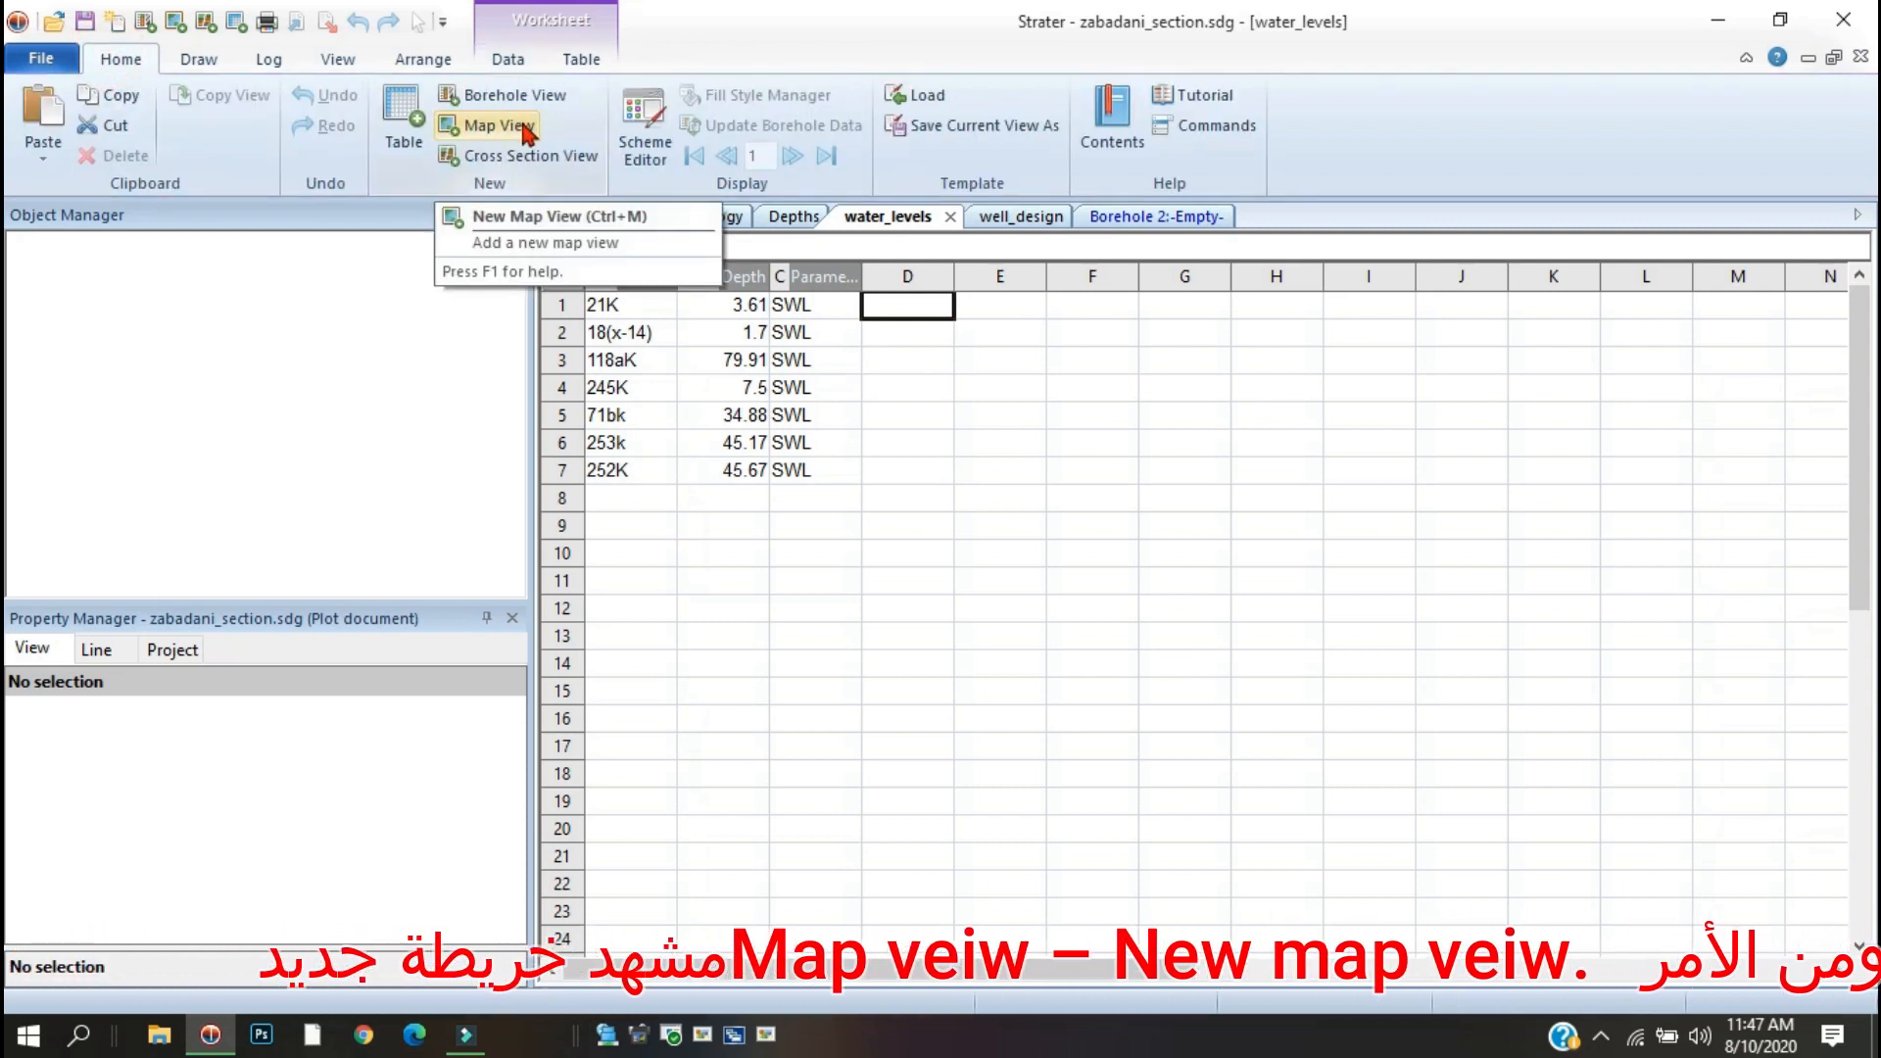
click(499, 125)
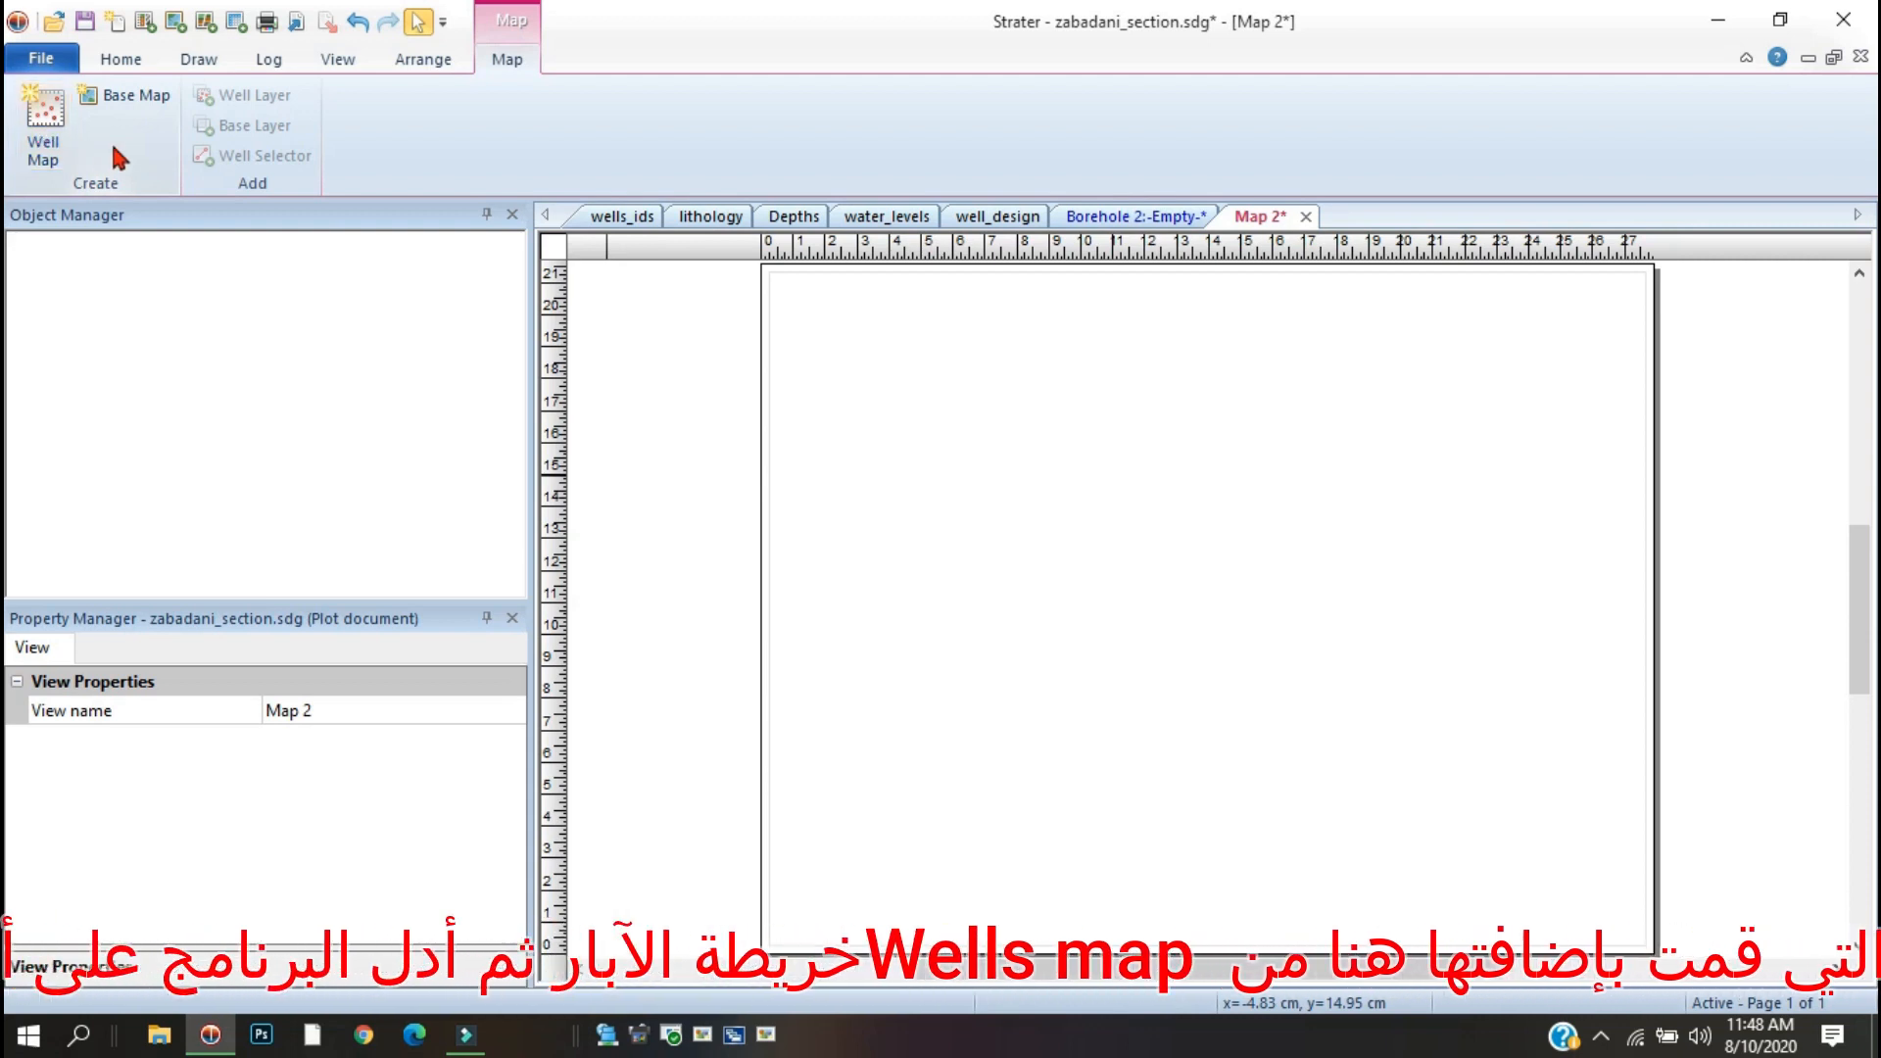
click(40, 121)
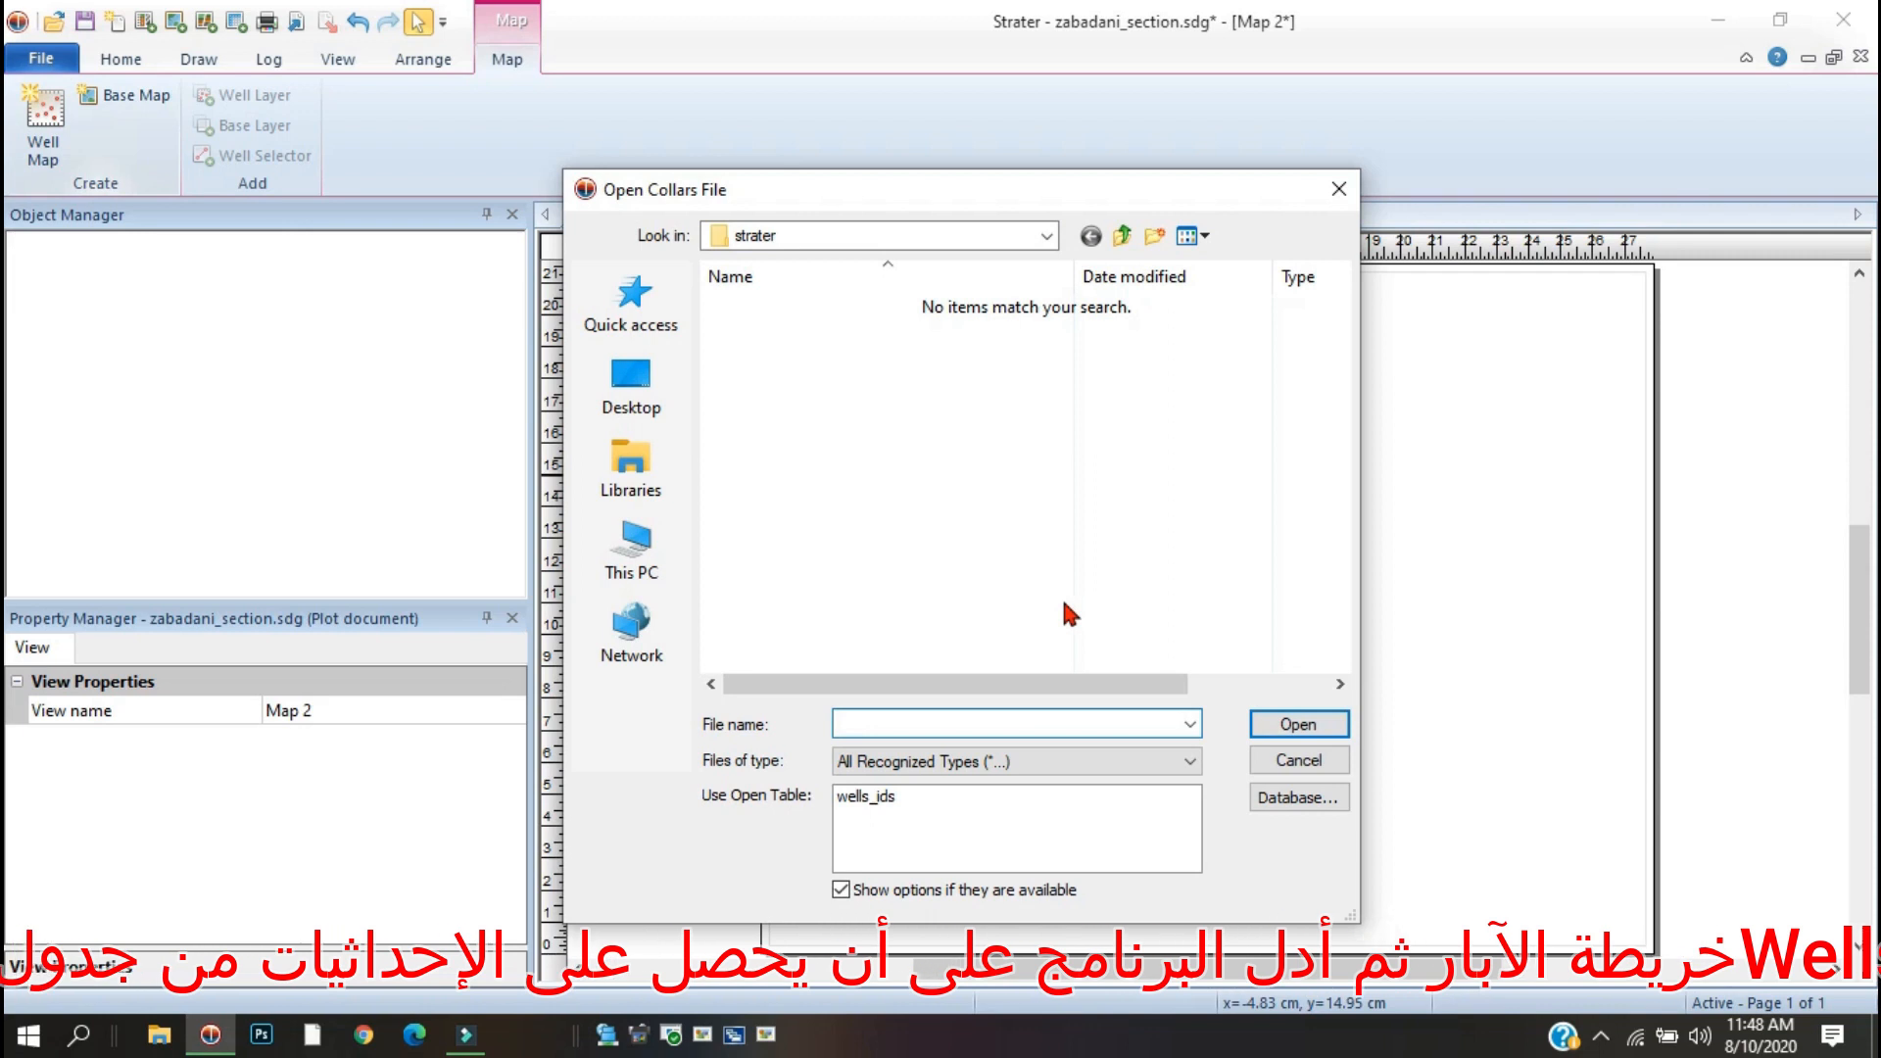
click(878, 795)
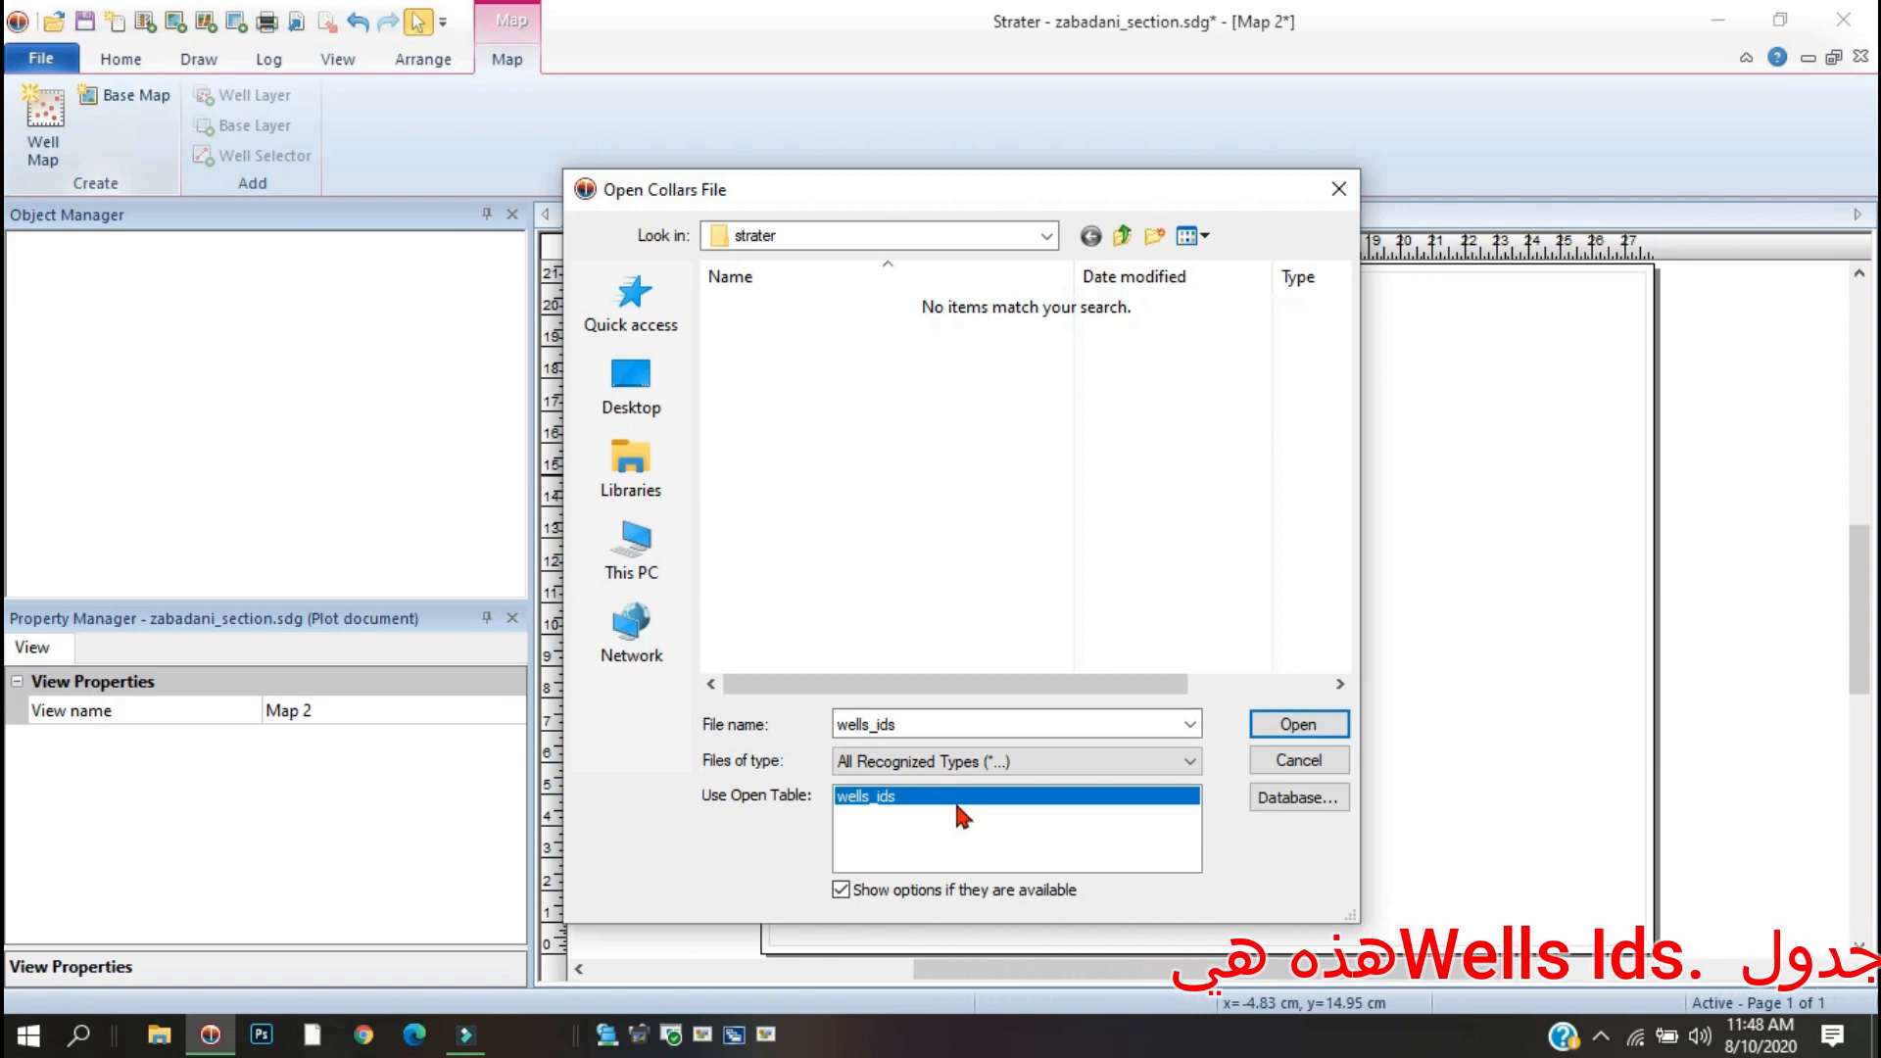
click(1292, 724)
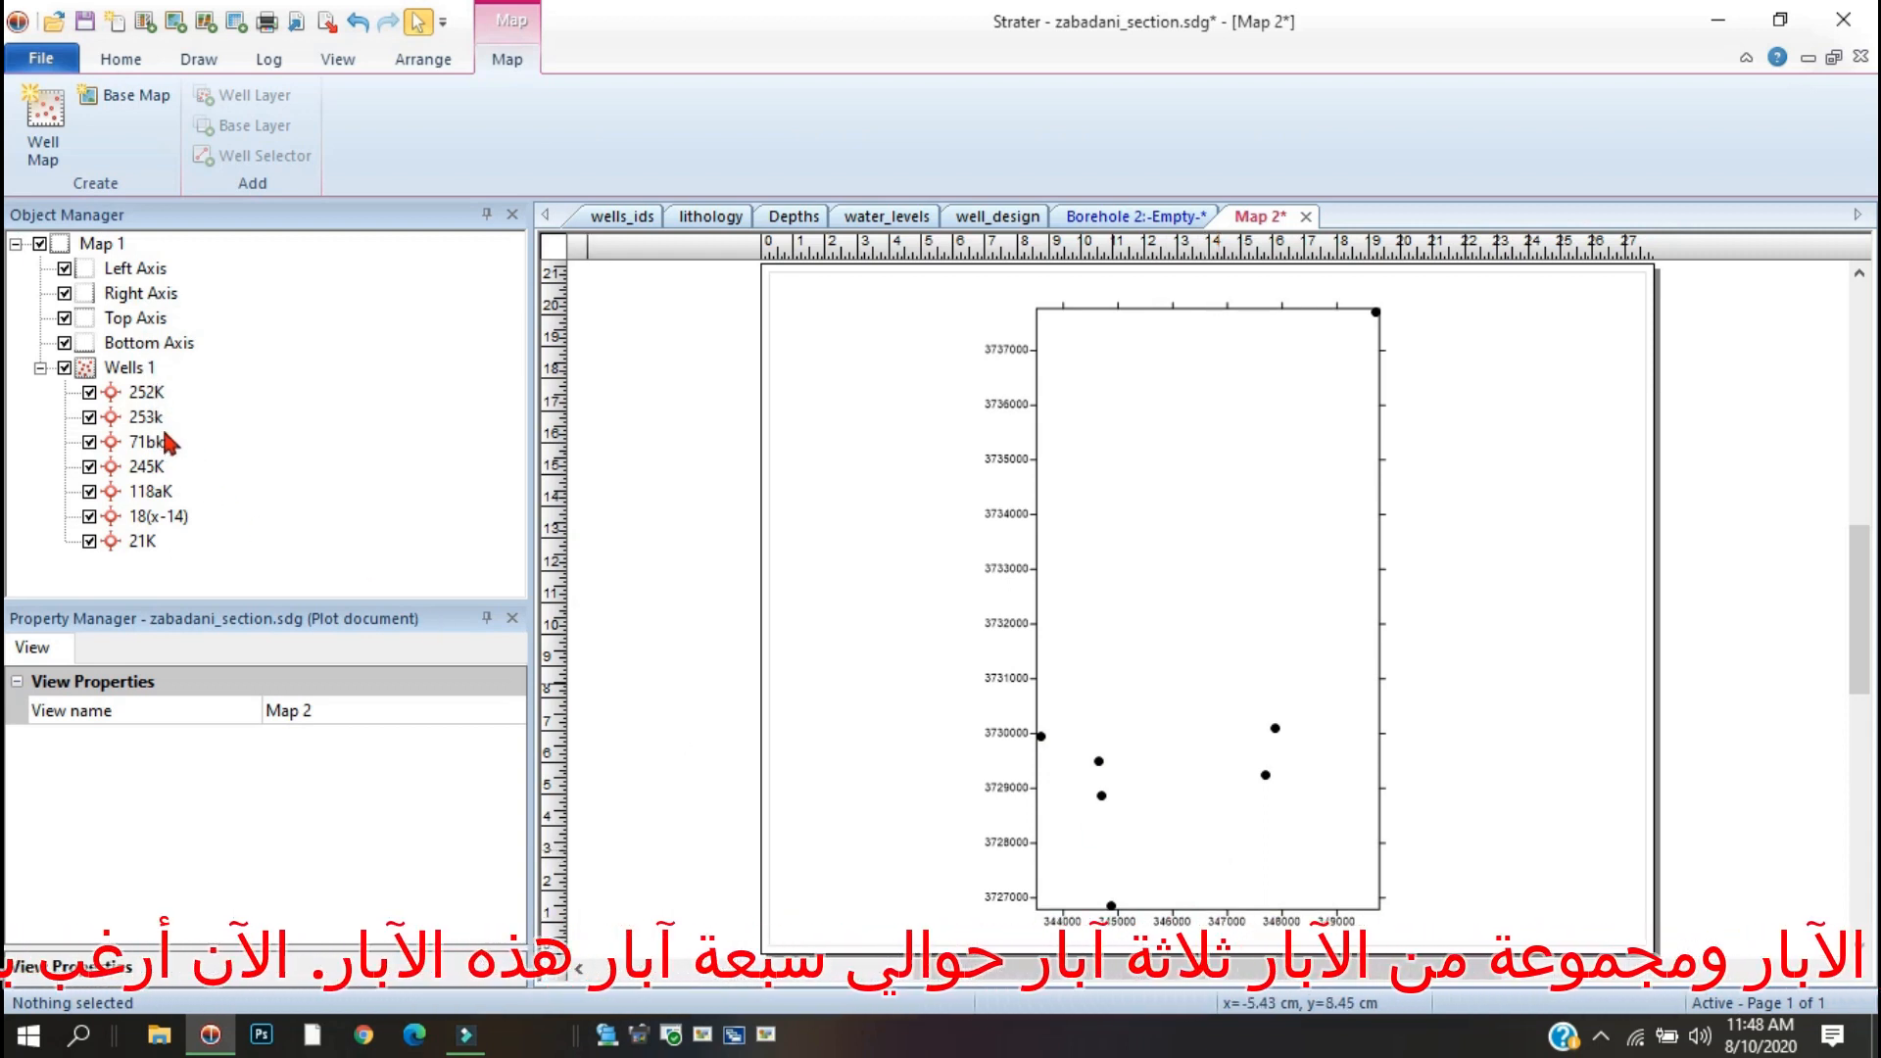
Label the wells on the map by setting Label 1 of the wells layer to Hole ID.
click(1205, 553)
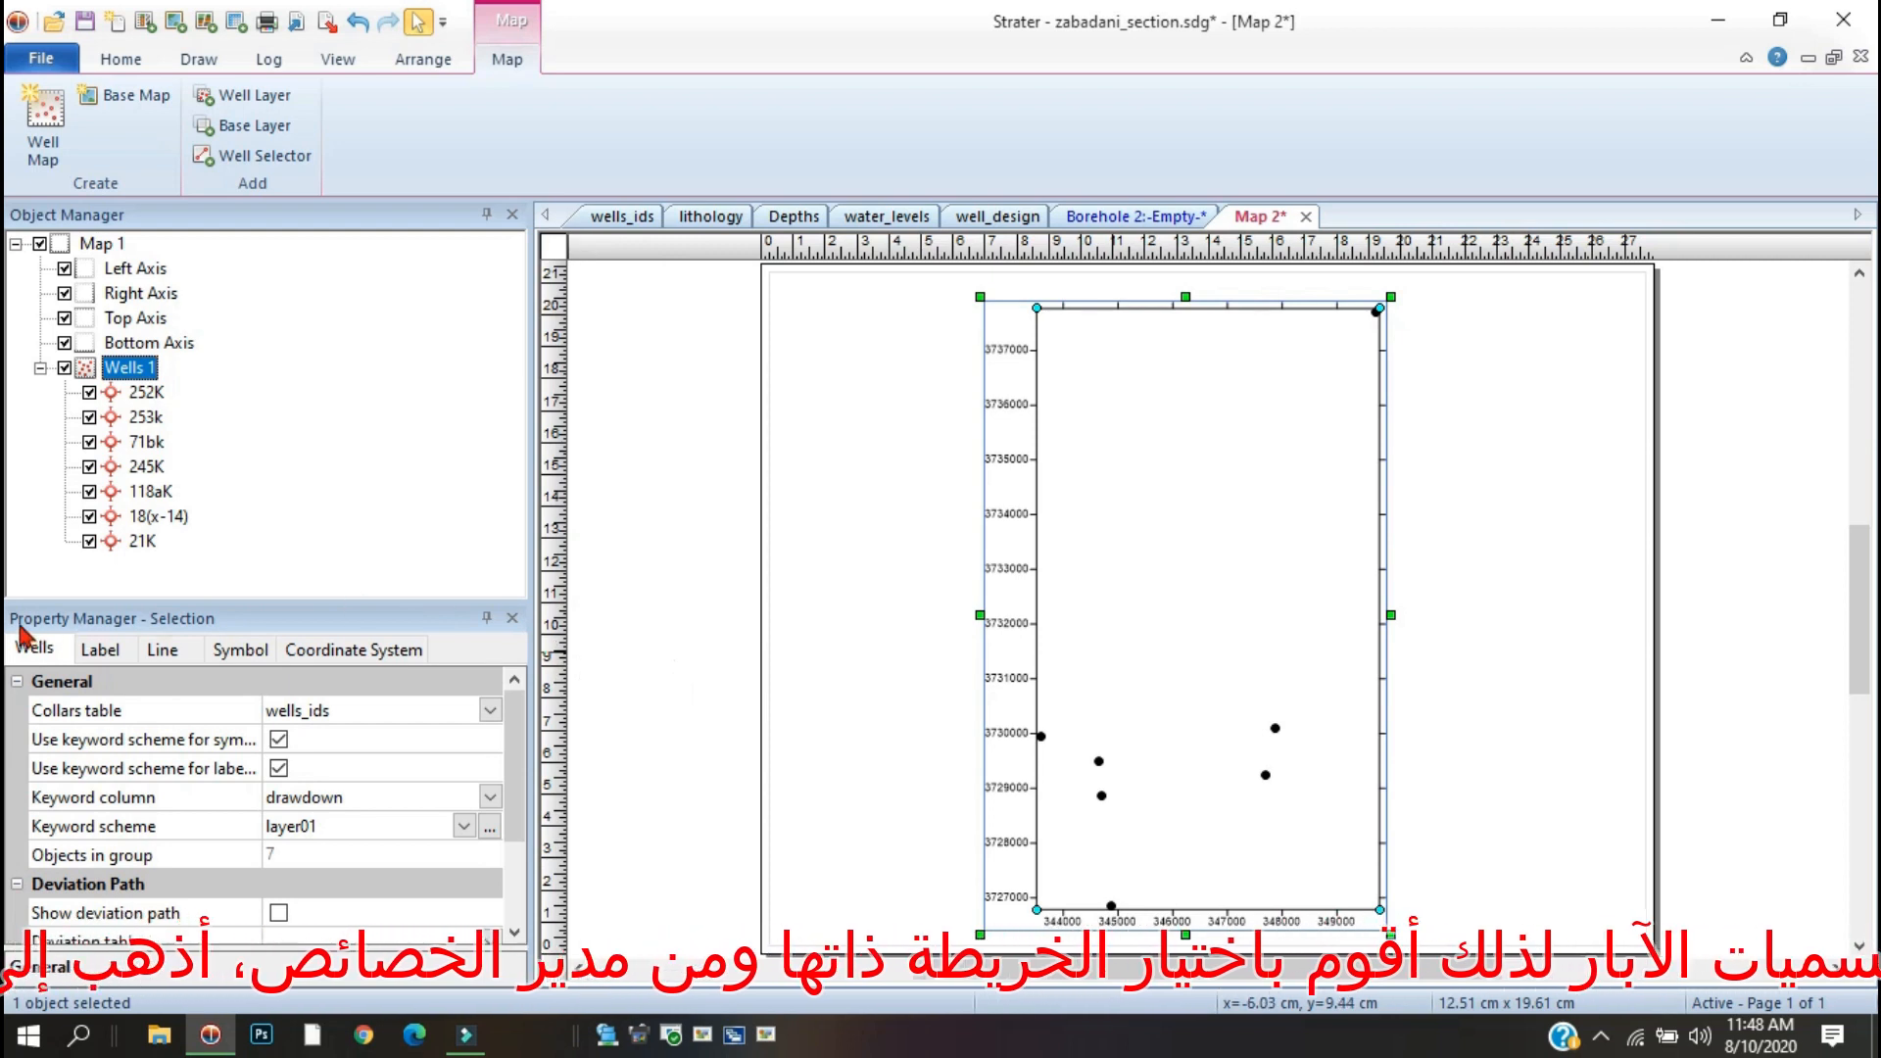
click(102, 651)
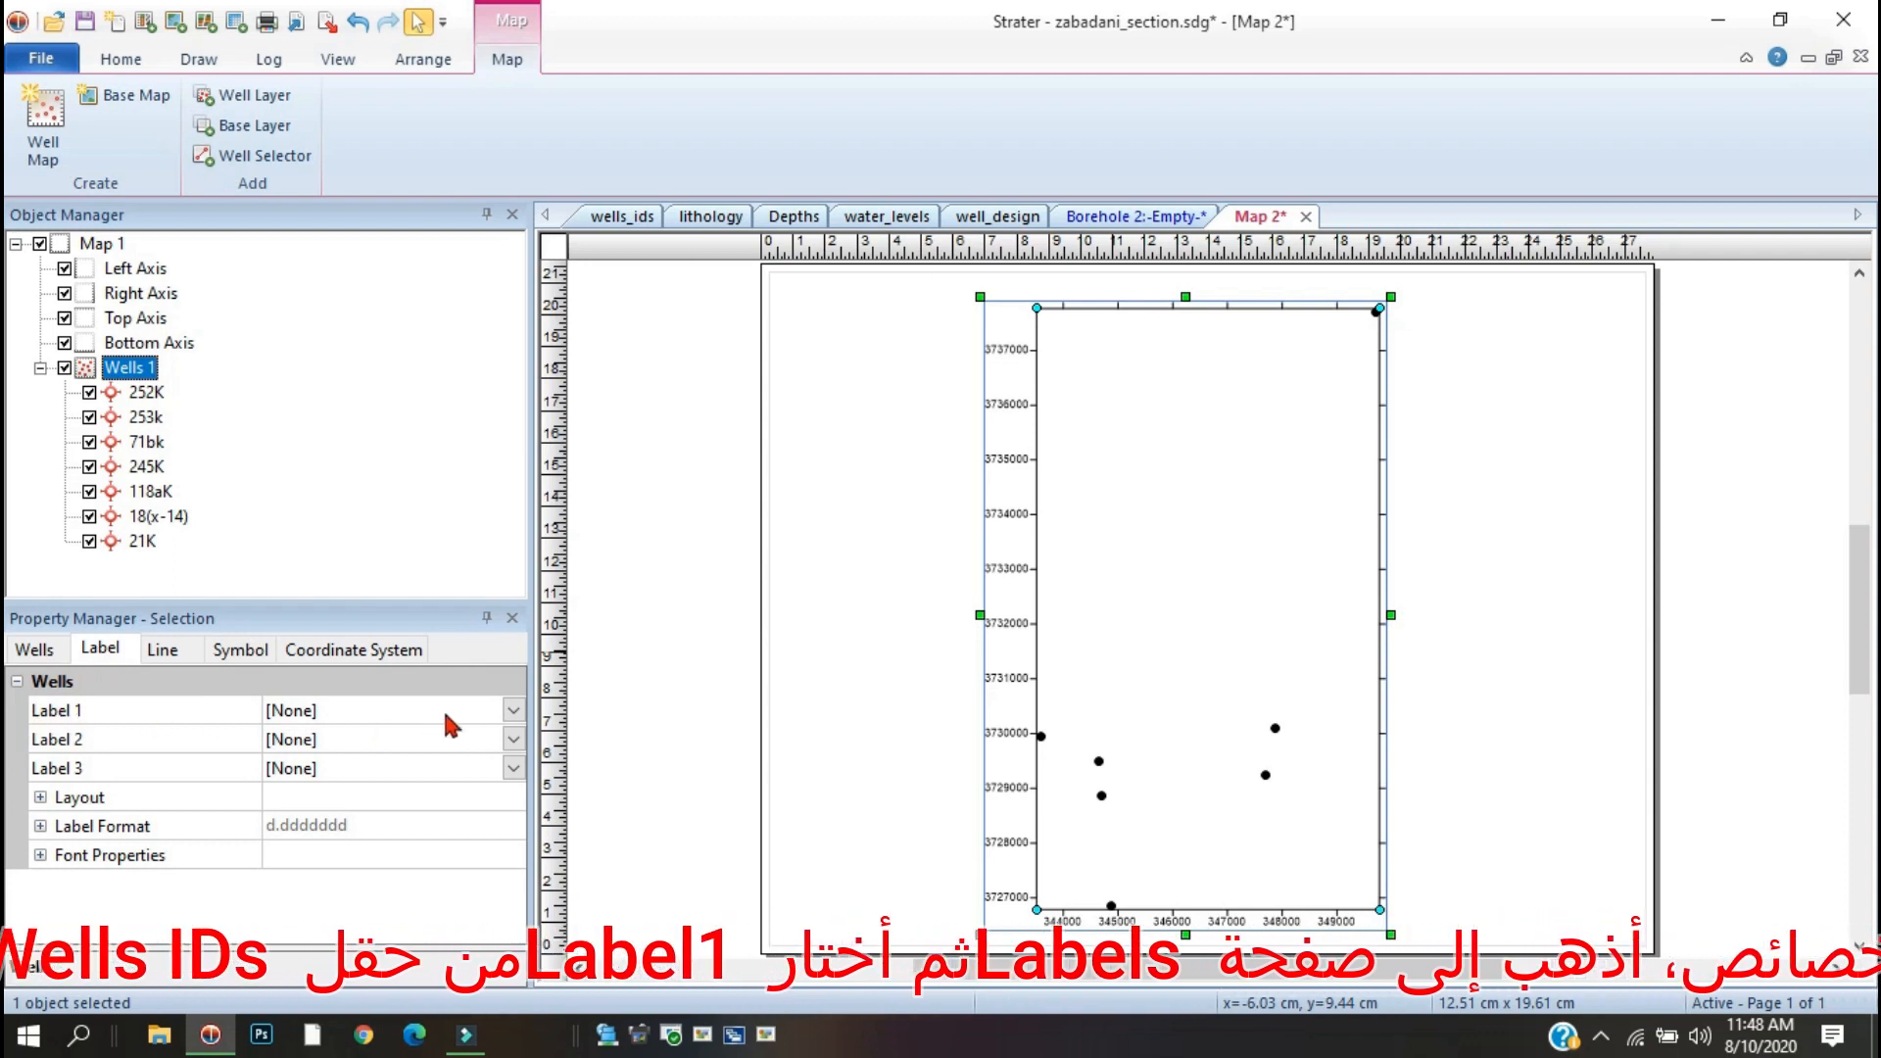
click(513, 711)
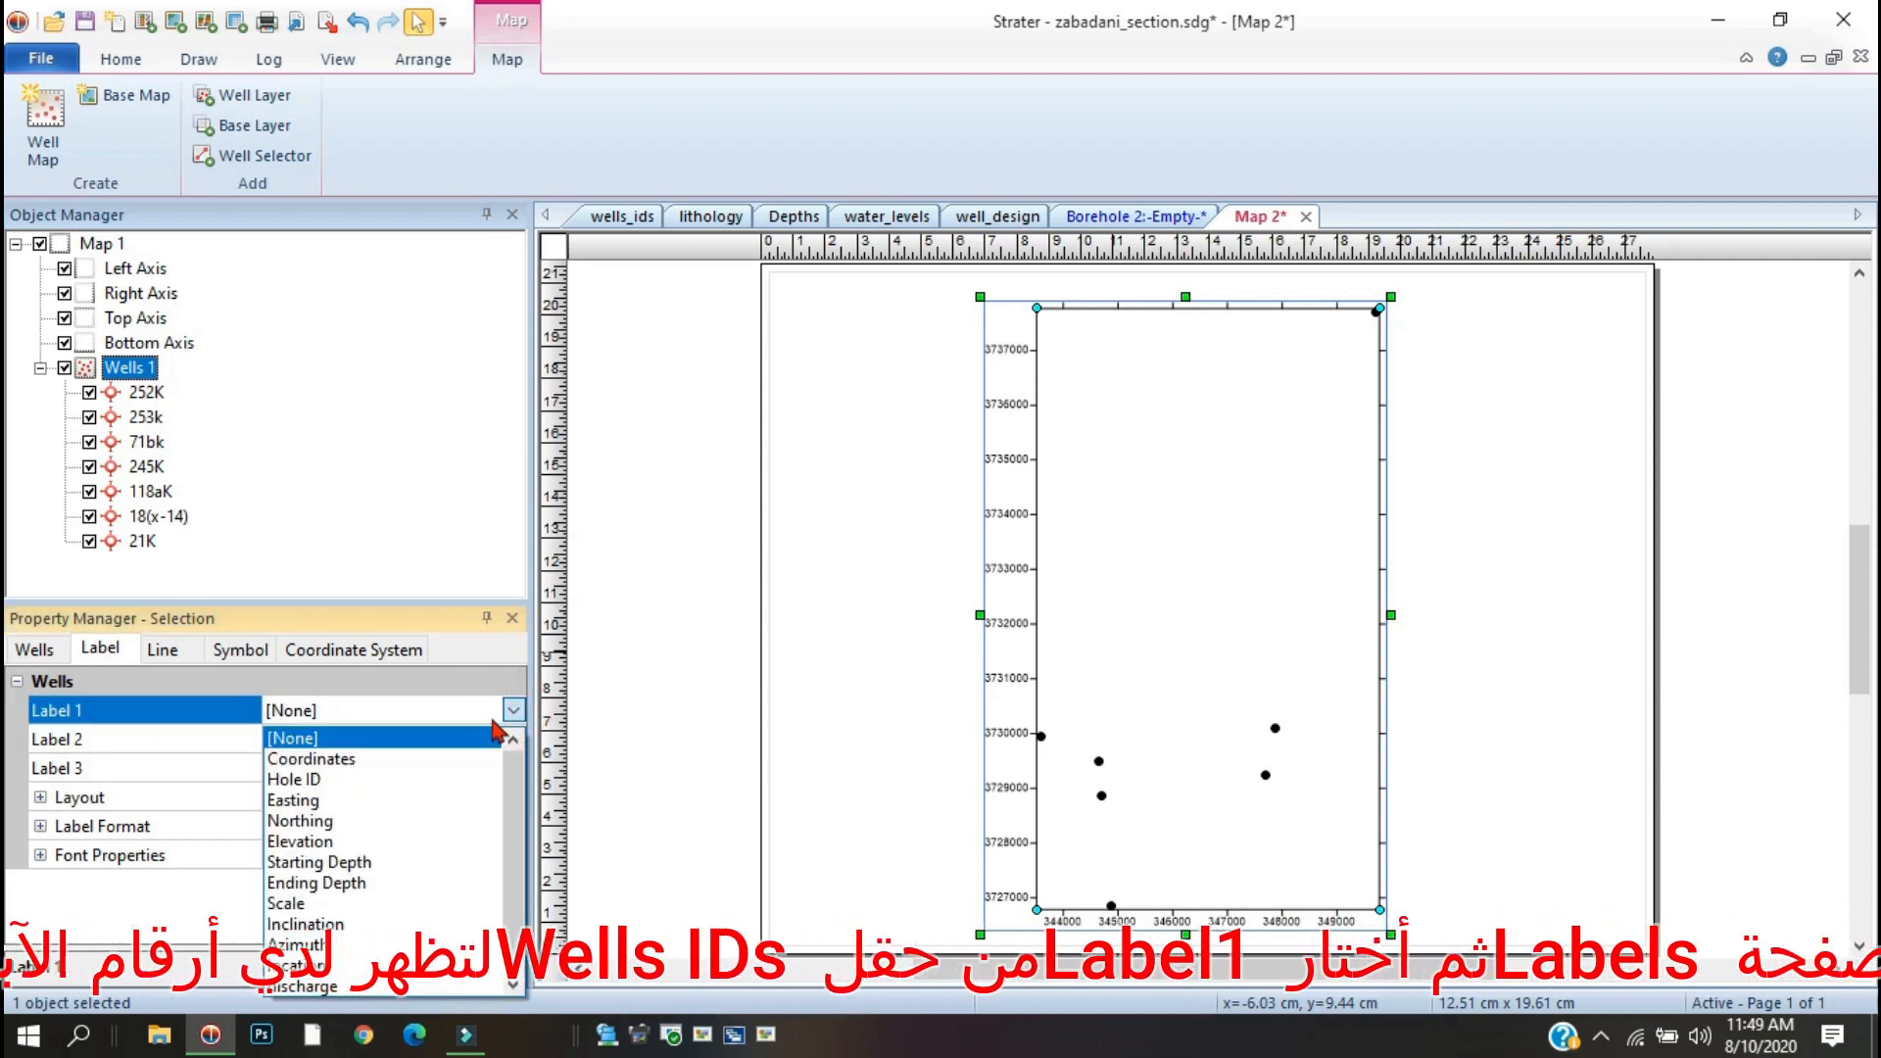
click(337, 780)
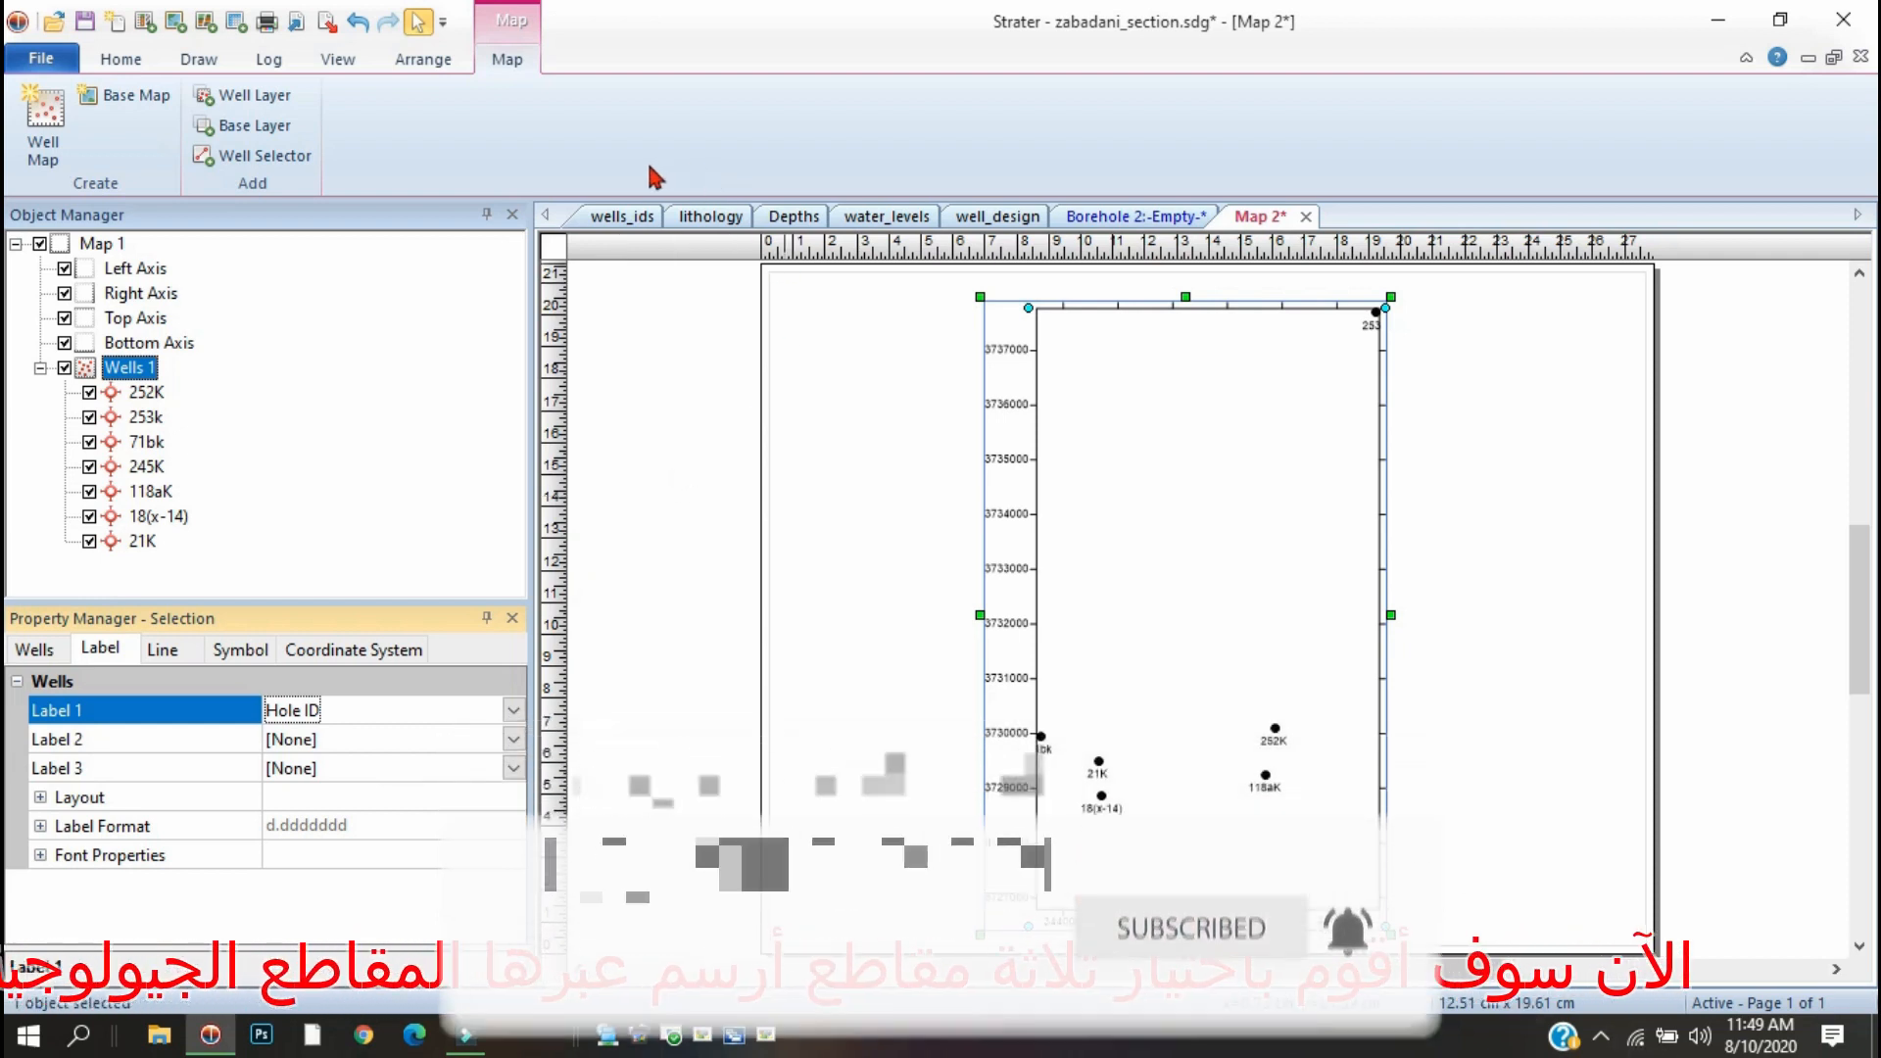
Draw a Well Selector line on the map through wells 245K, 118aK, 252K and 253k, in that order.
click(262, 161)
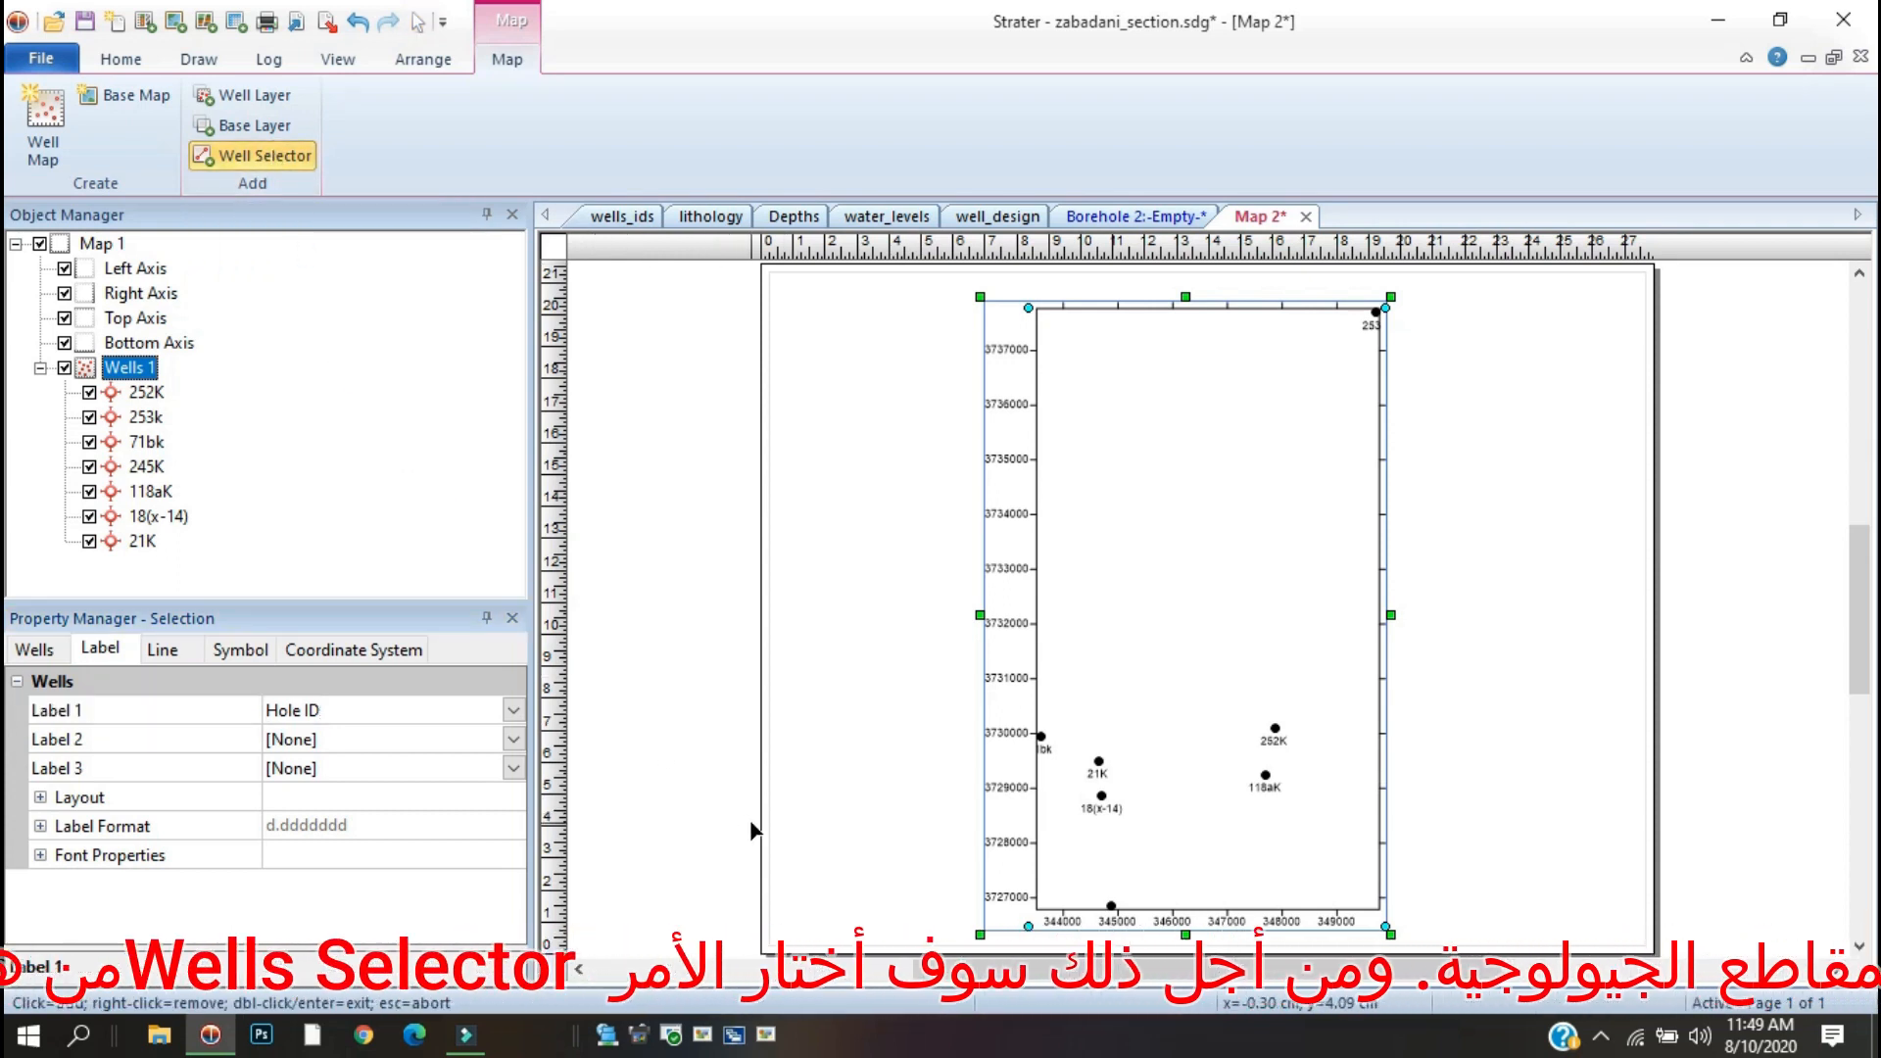
click(1112, 907)
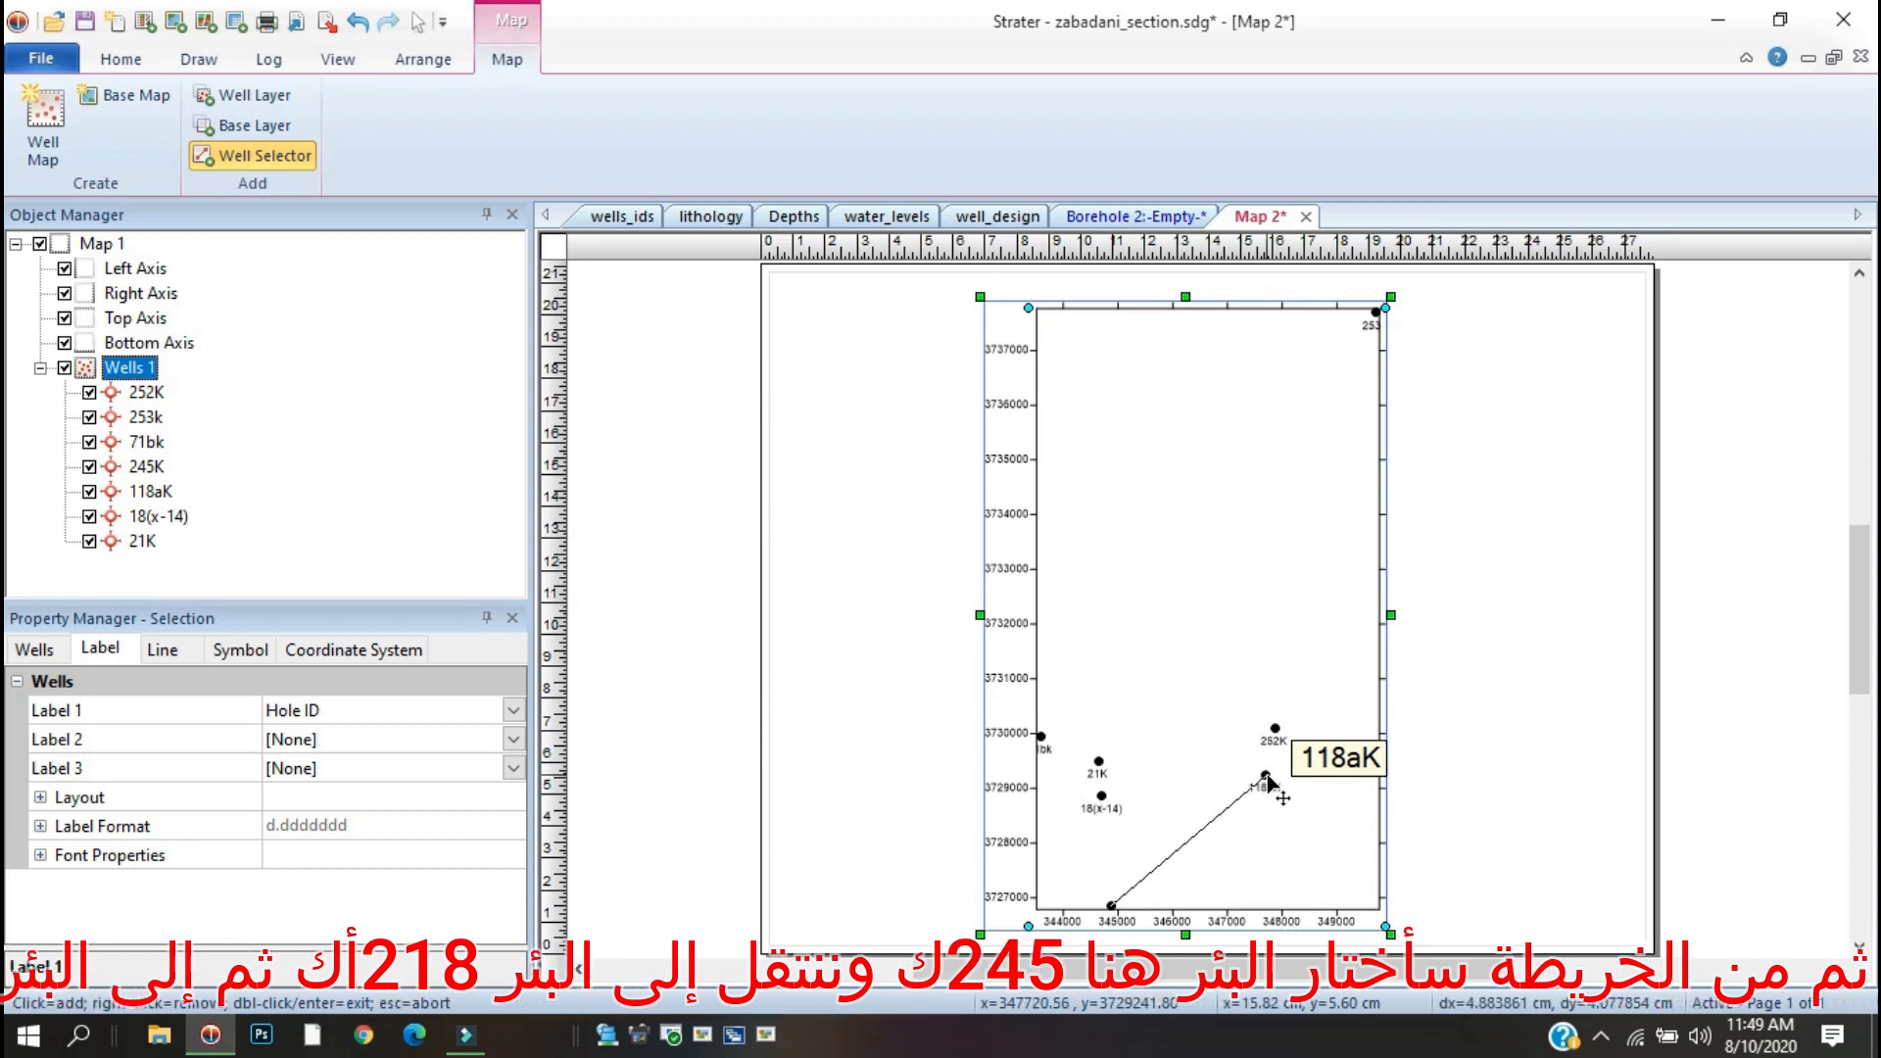
click(1266, 777)
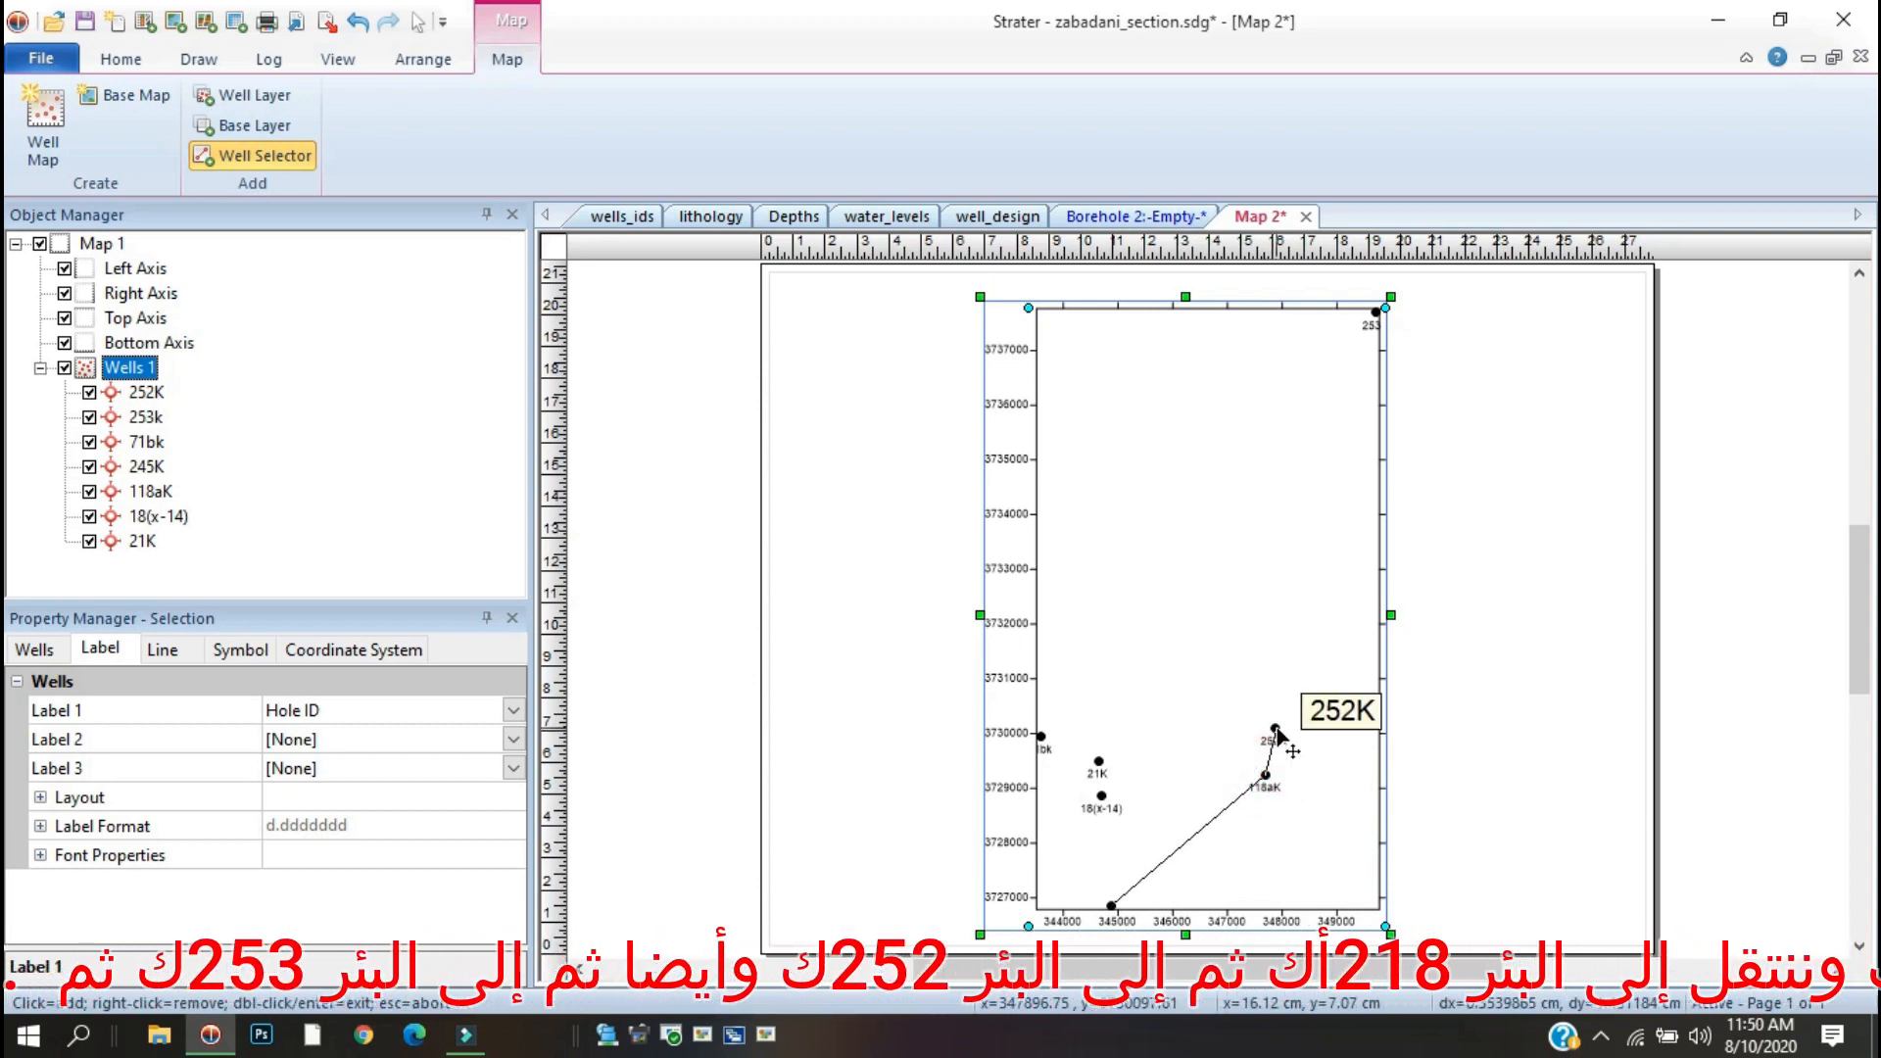
double_click(1276, 732)
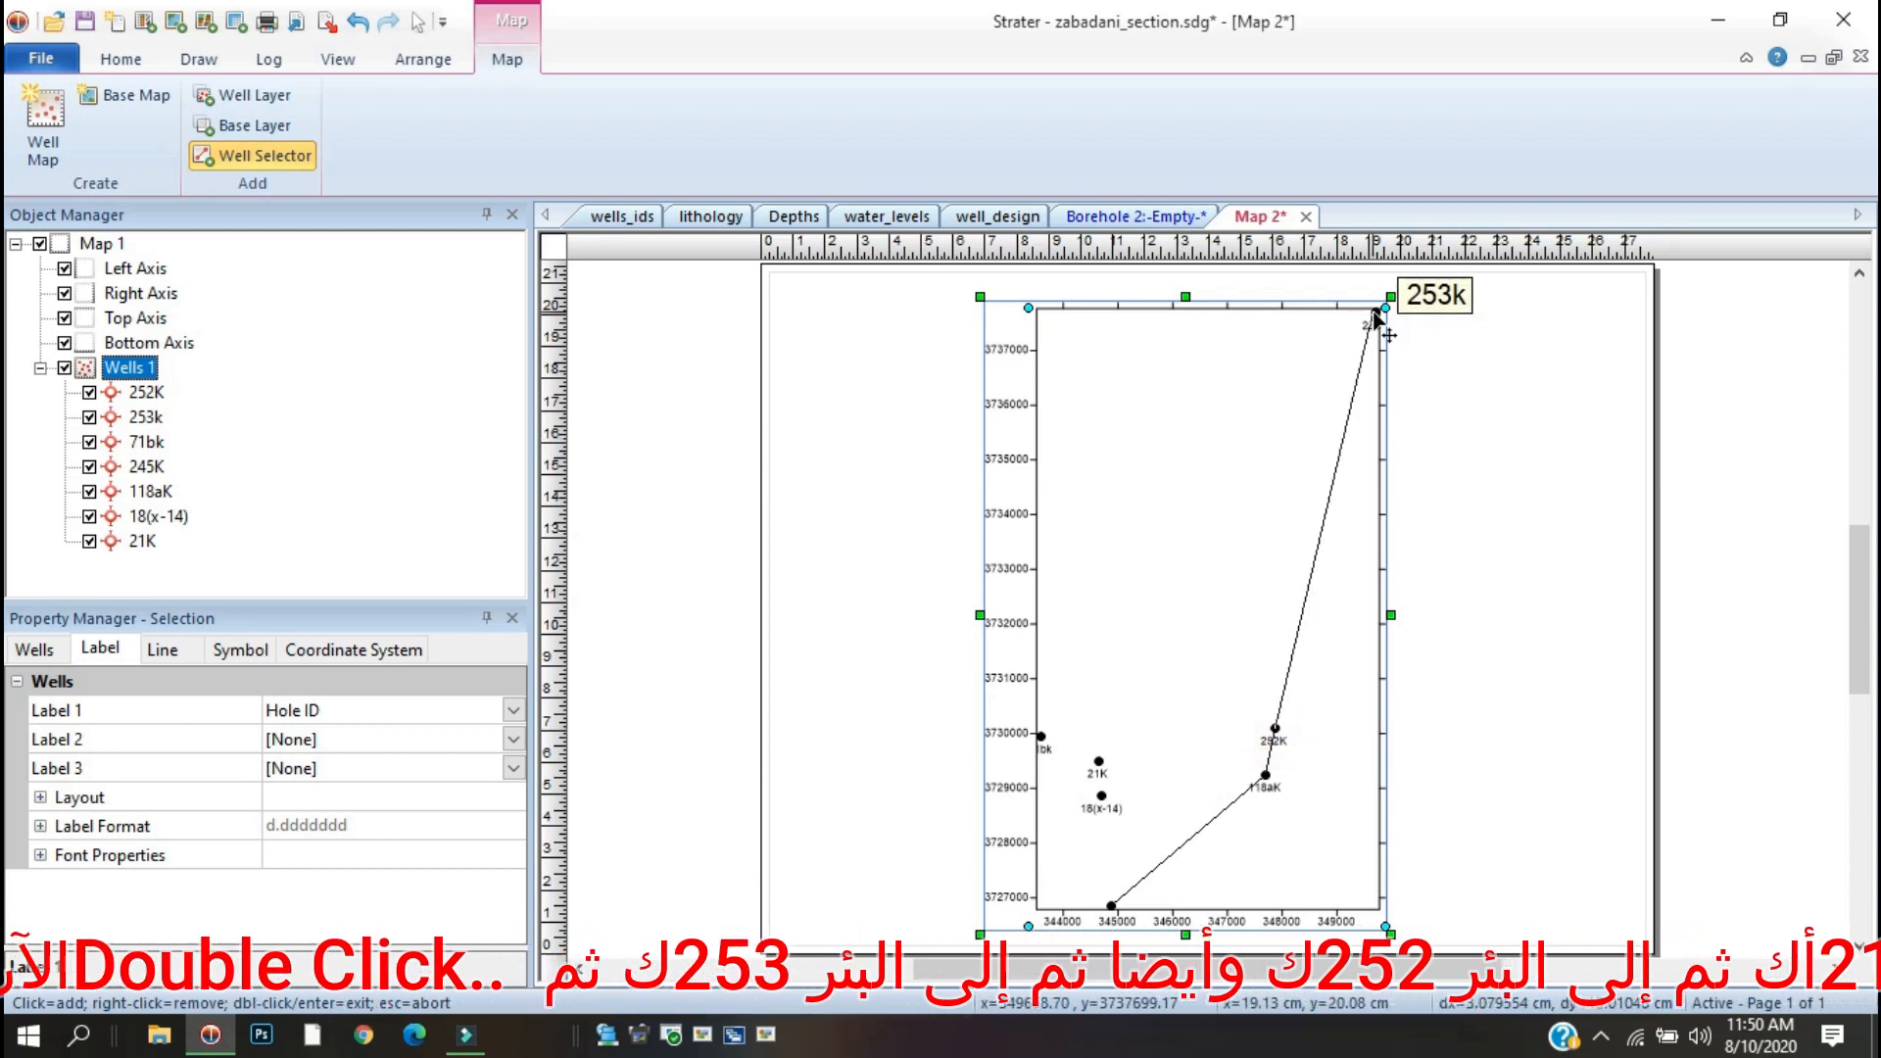
click(1376, 312)
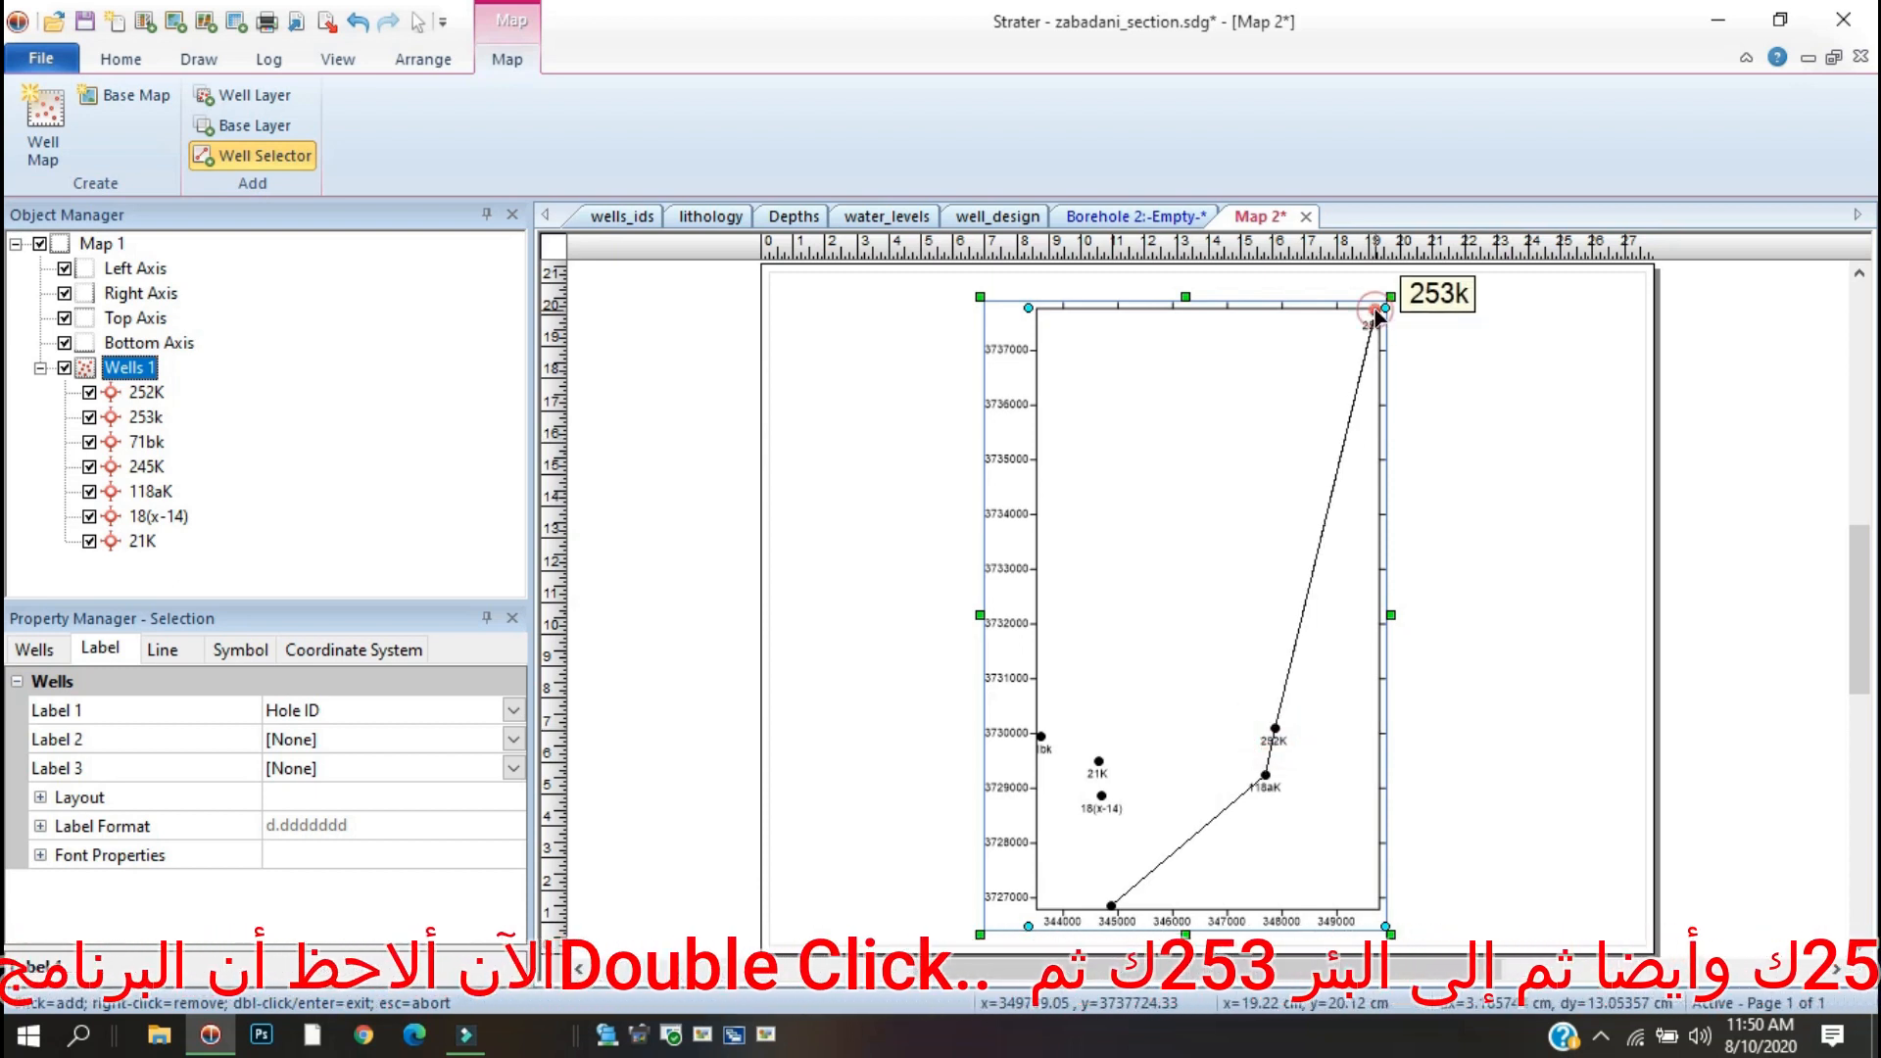
double_click(1377, 311)
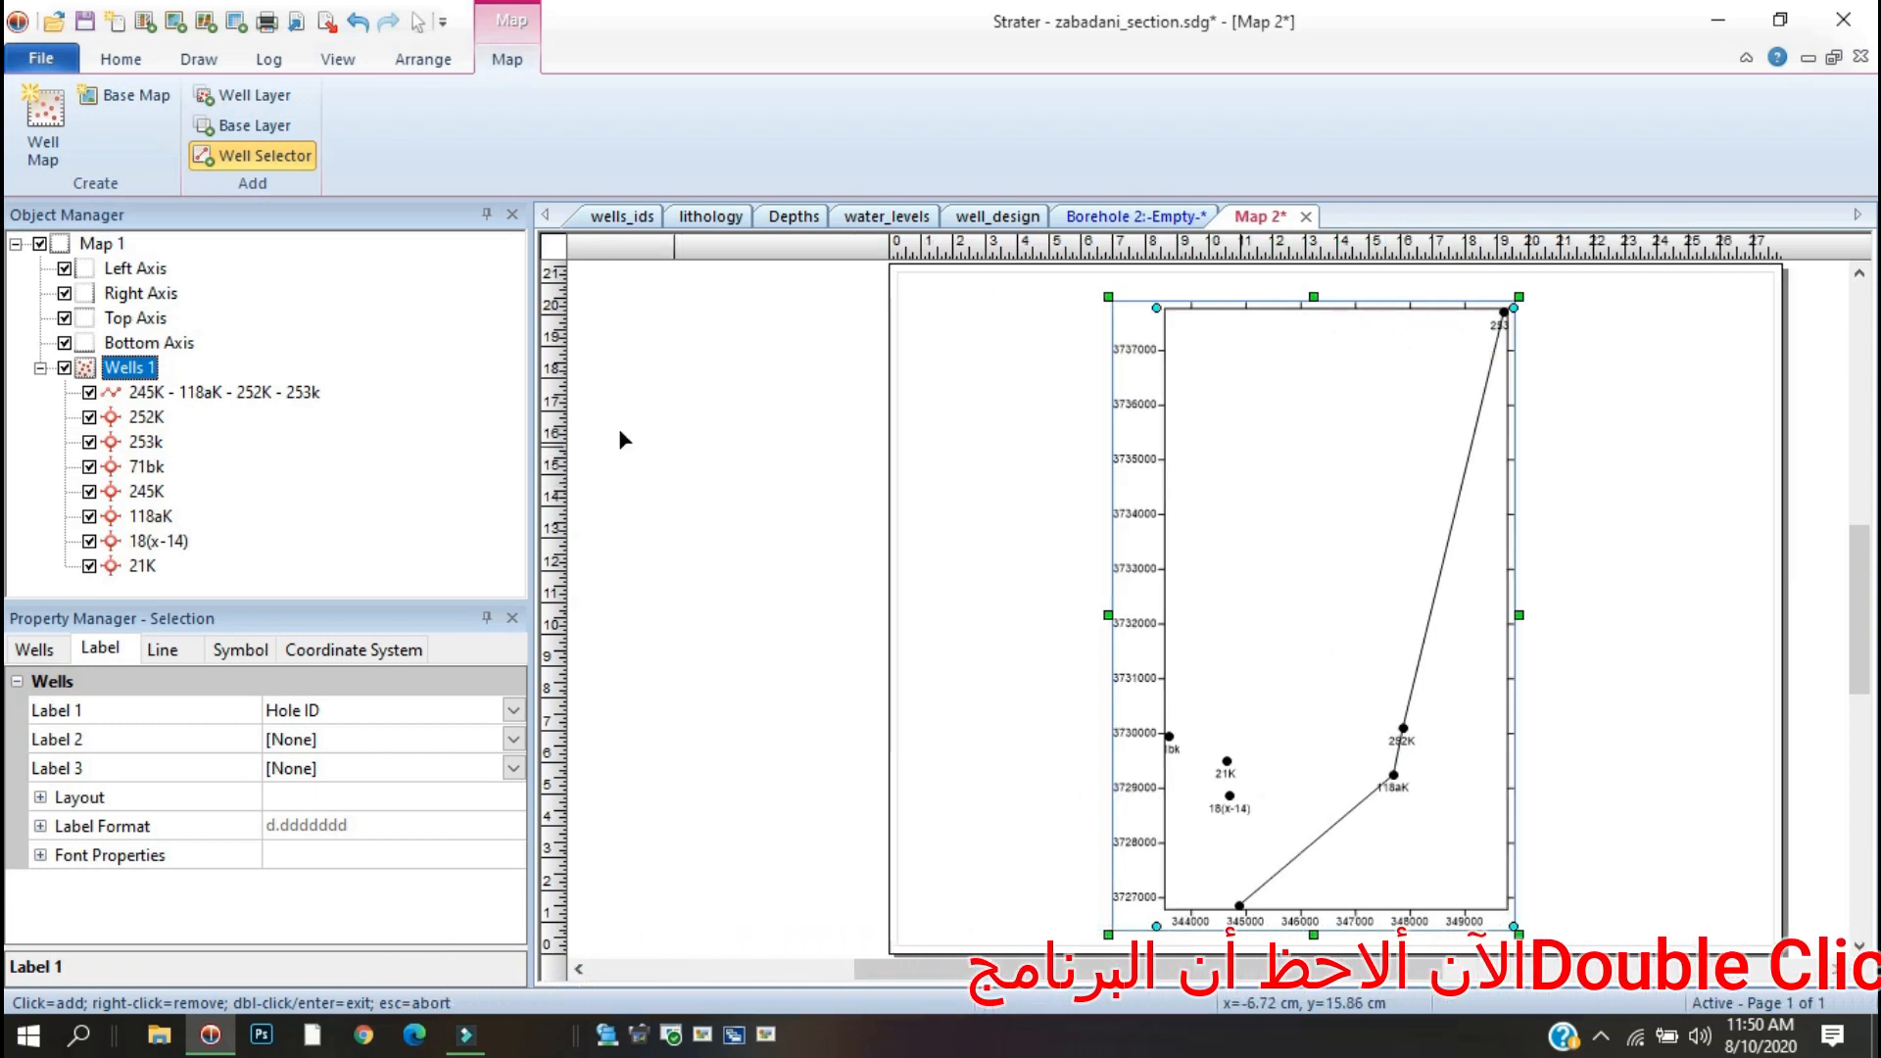
Draw a second Well Selector line on the map from well 71bk to well 118aK.
click(282, 390)
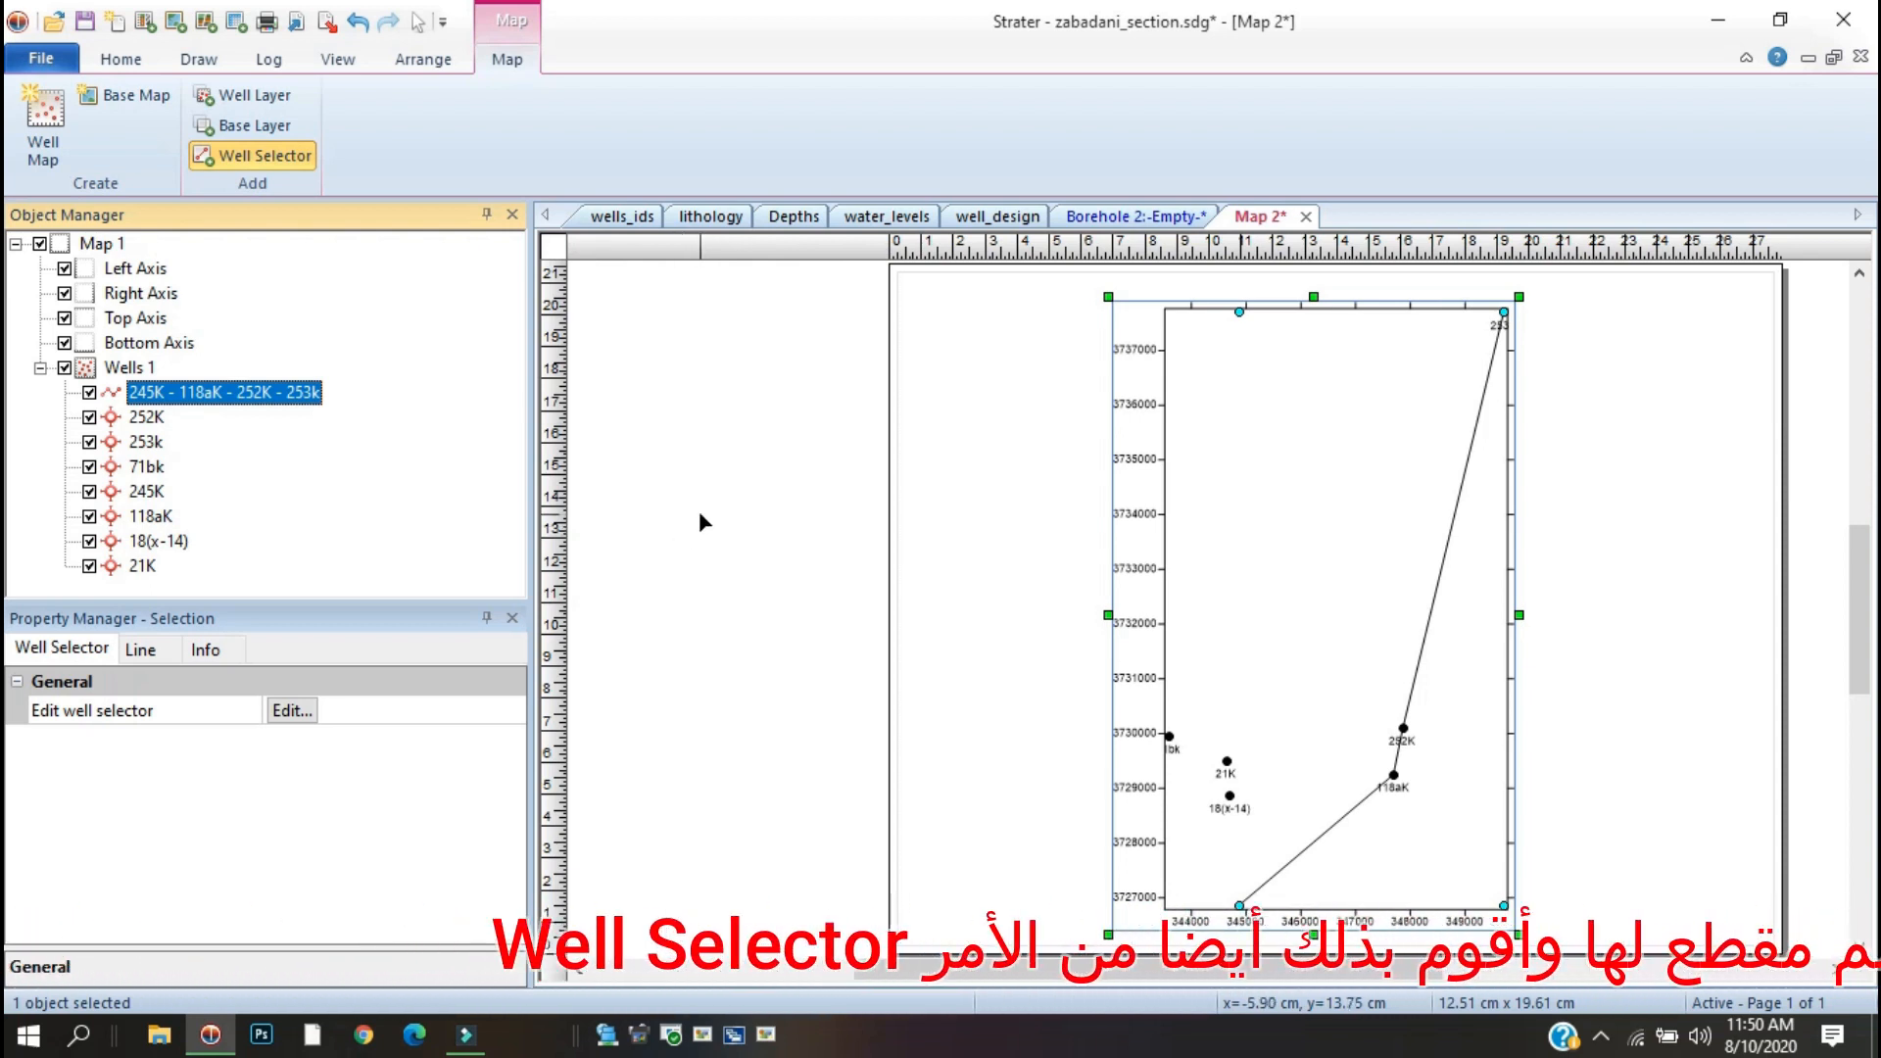
click(701, 516)
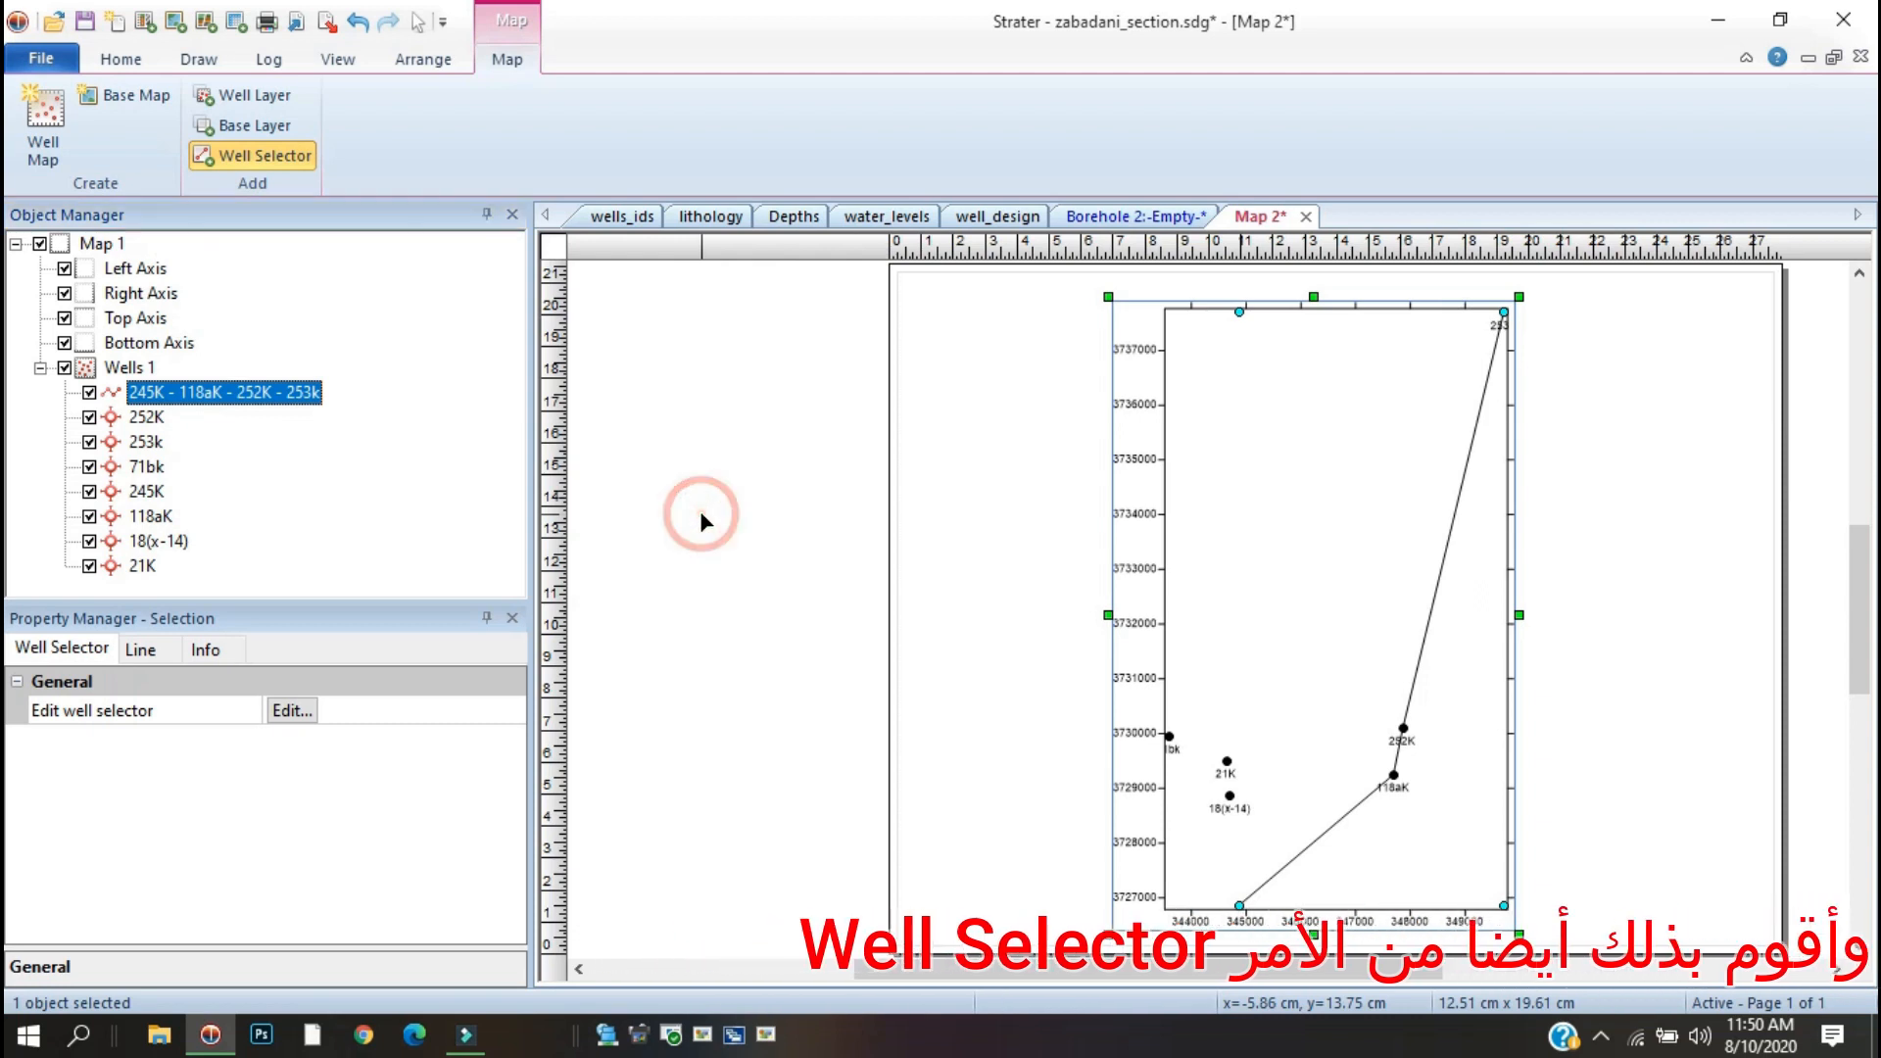
click(259, 163)
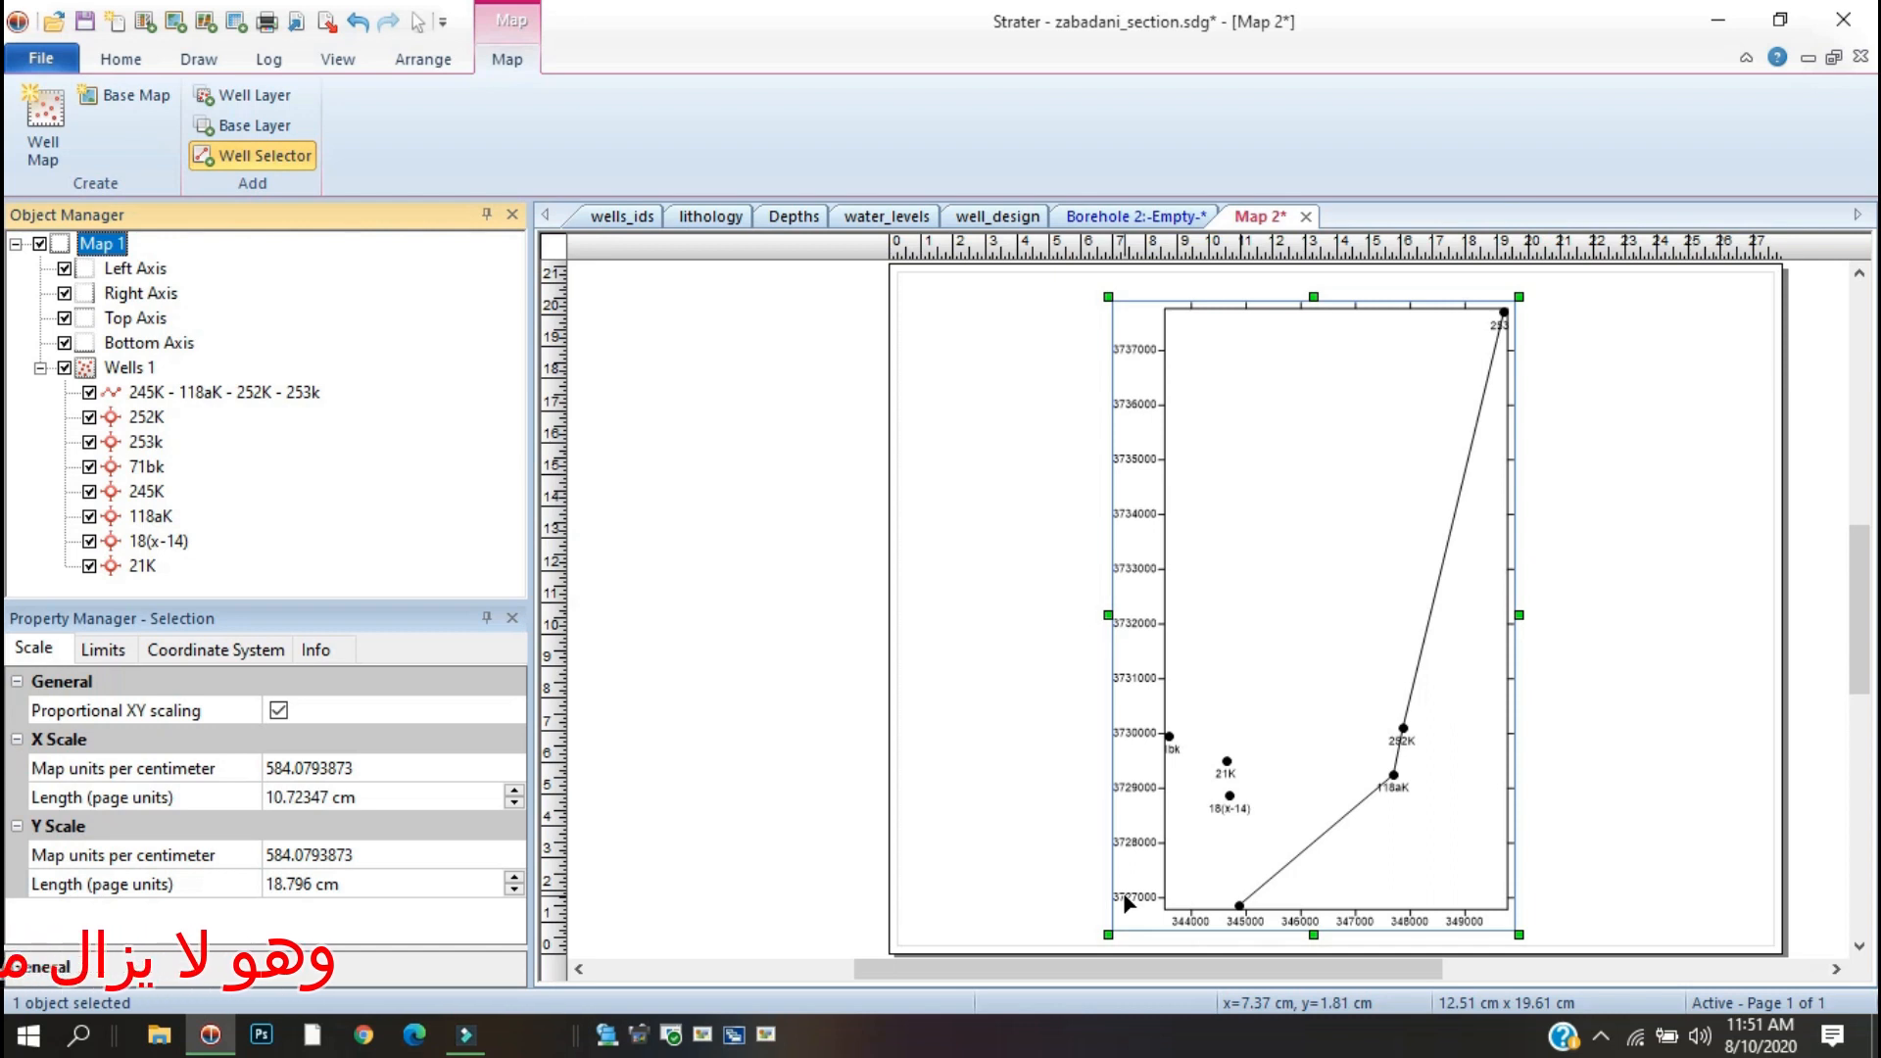
click(1171, 739)
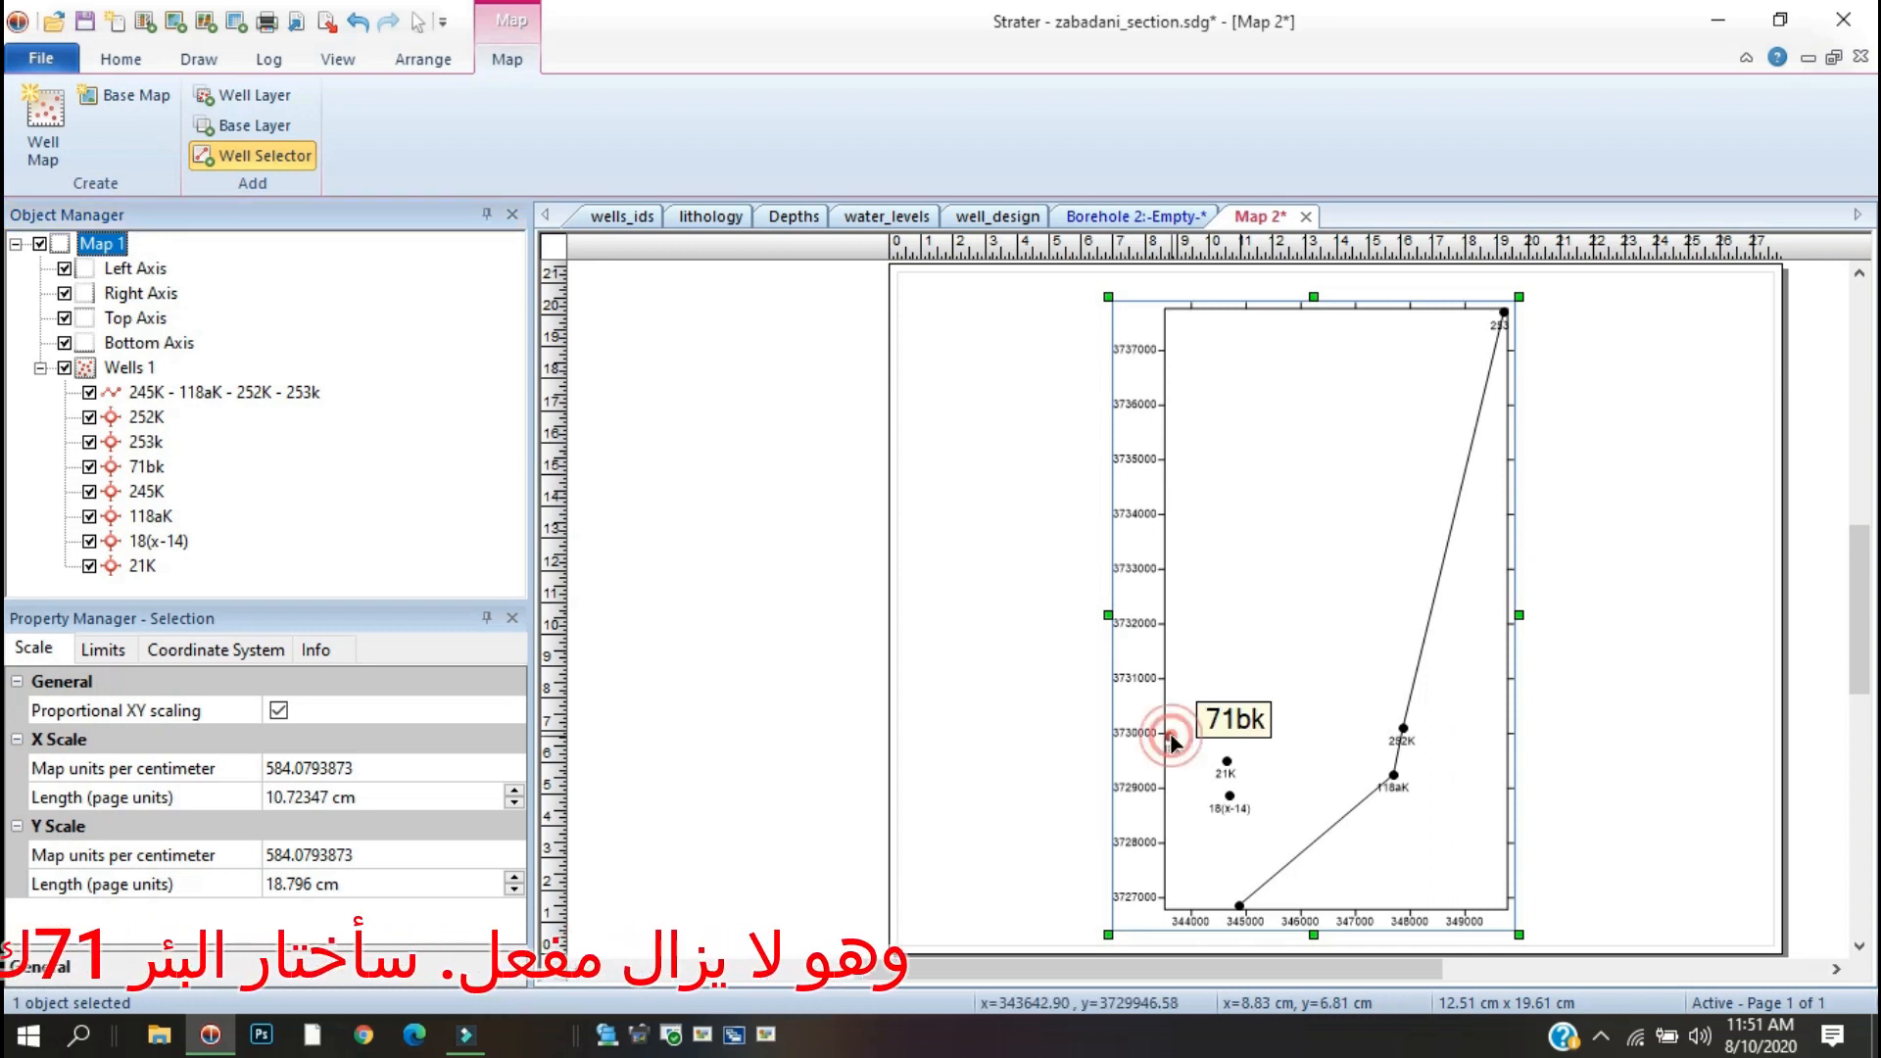
click(1398, 781)
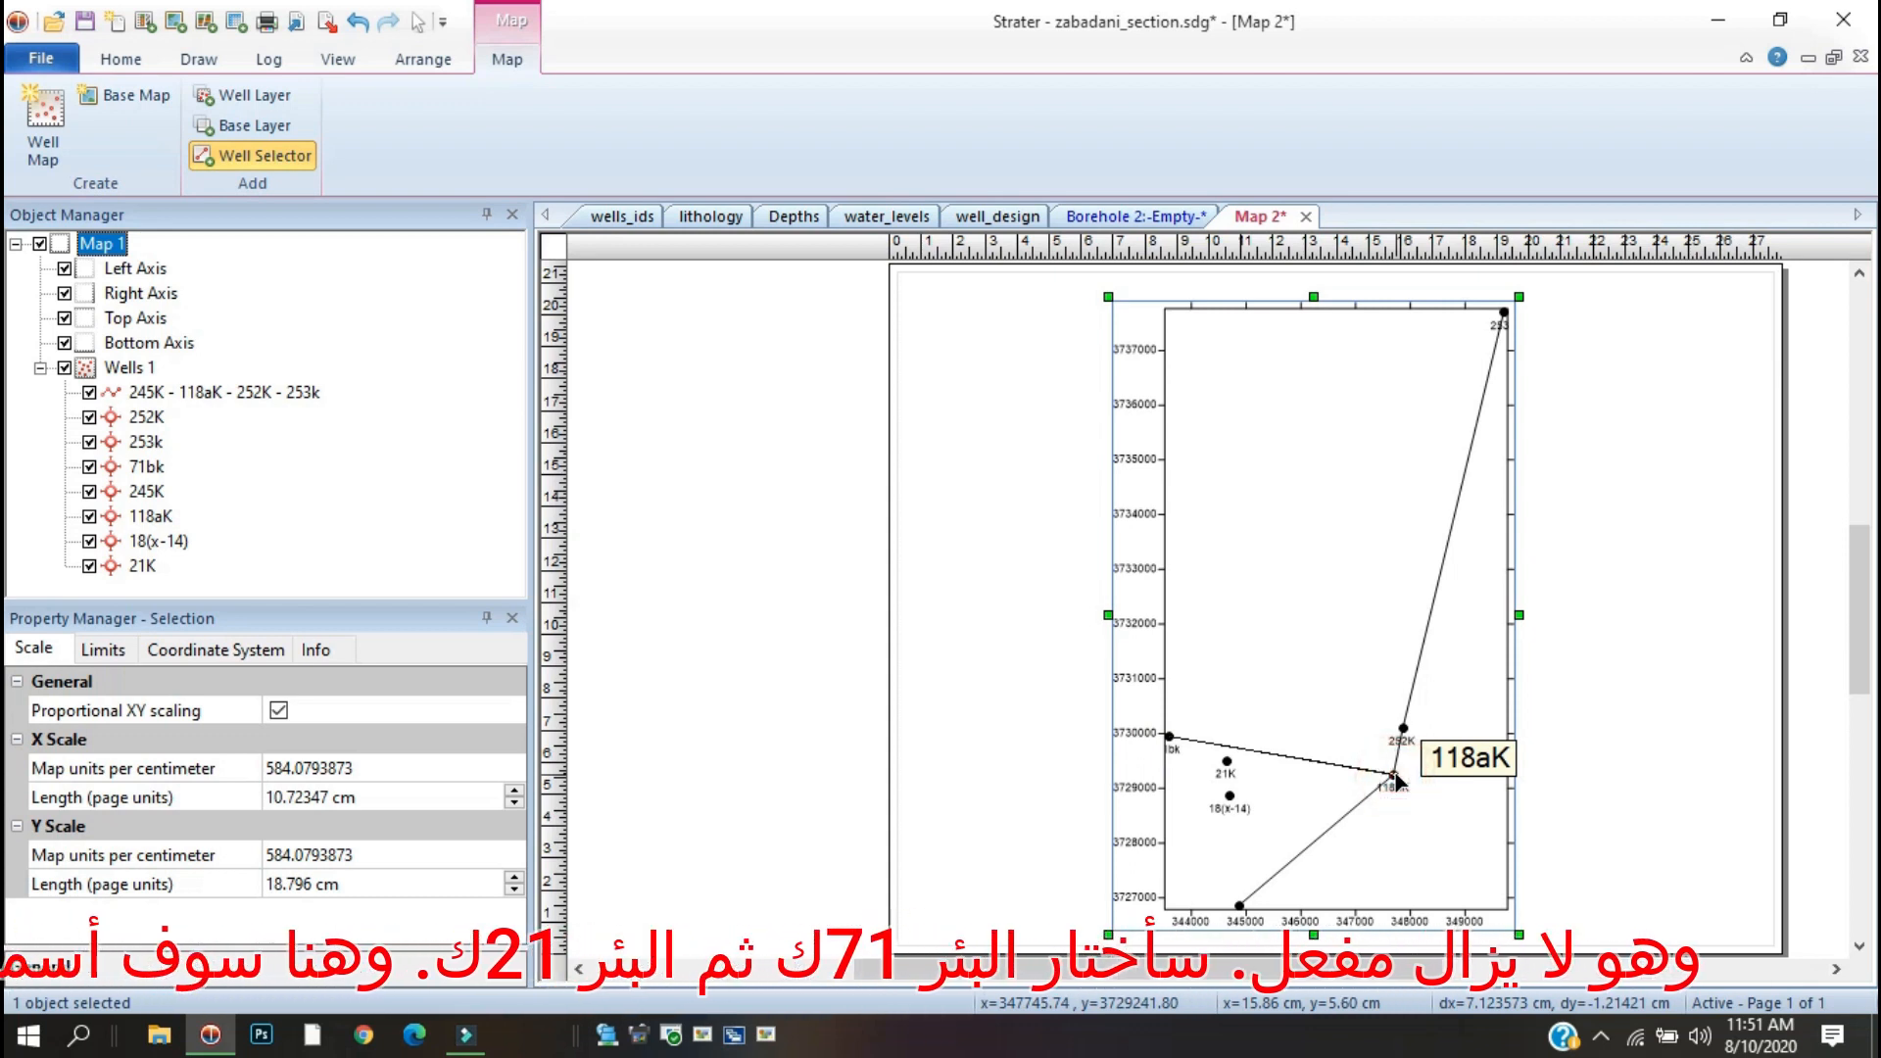
double_click(1398, 781)
Rename the well selector line between wells 71bk and 118aK as AA'.
click(186, 392)
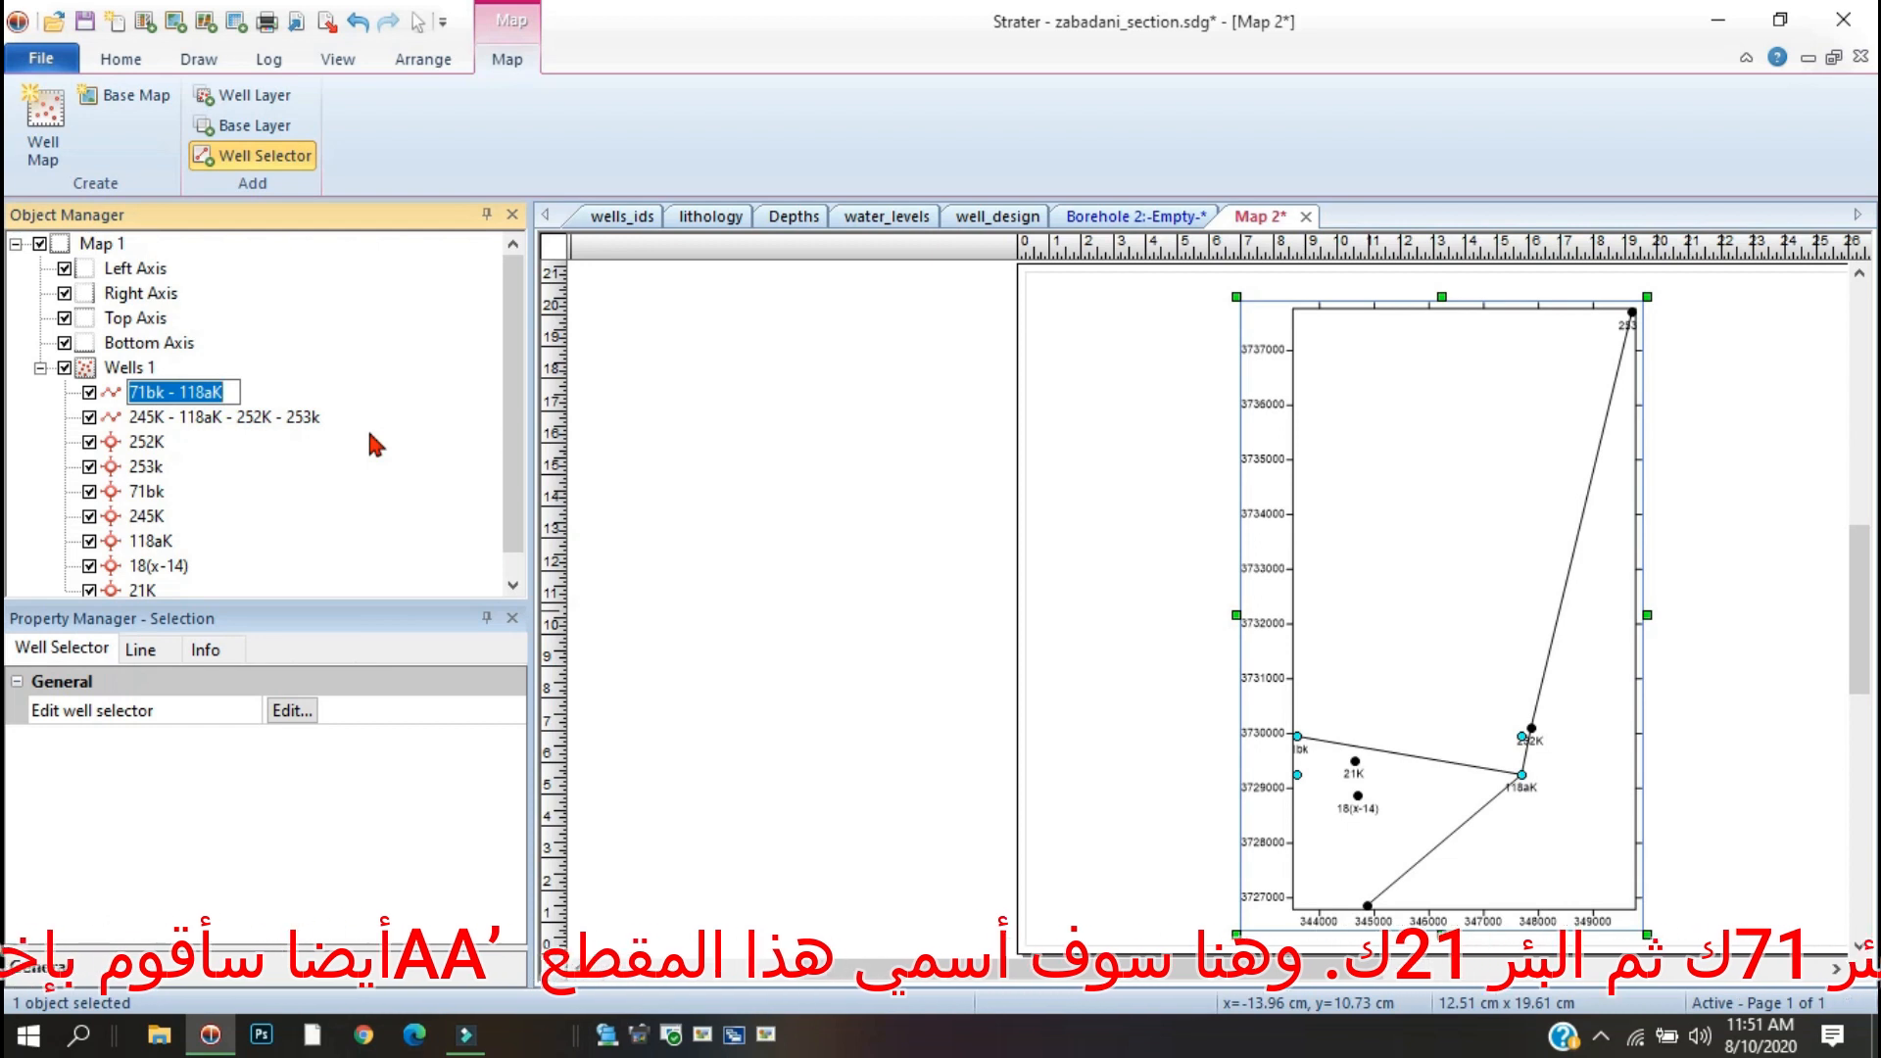
text(AA')
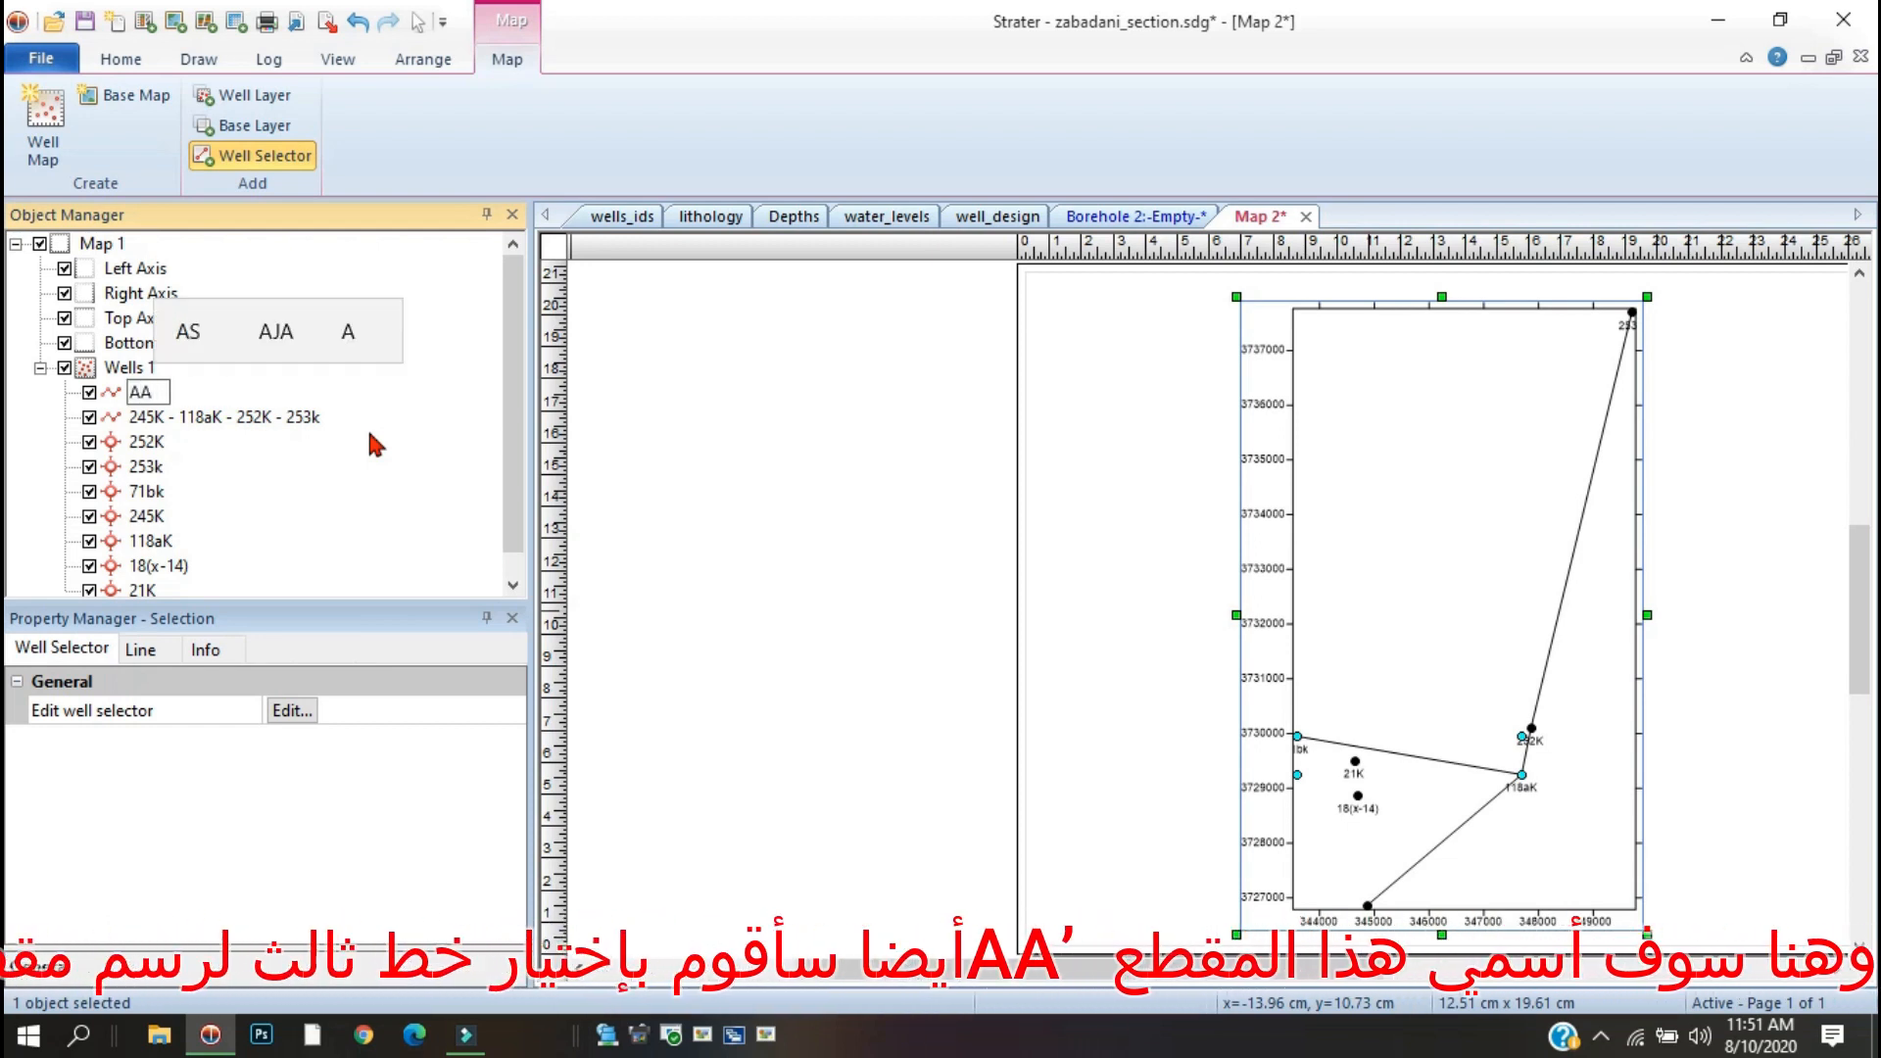
key(Return)
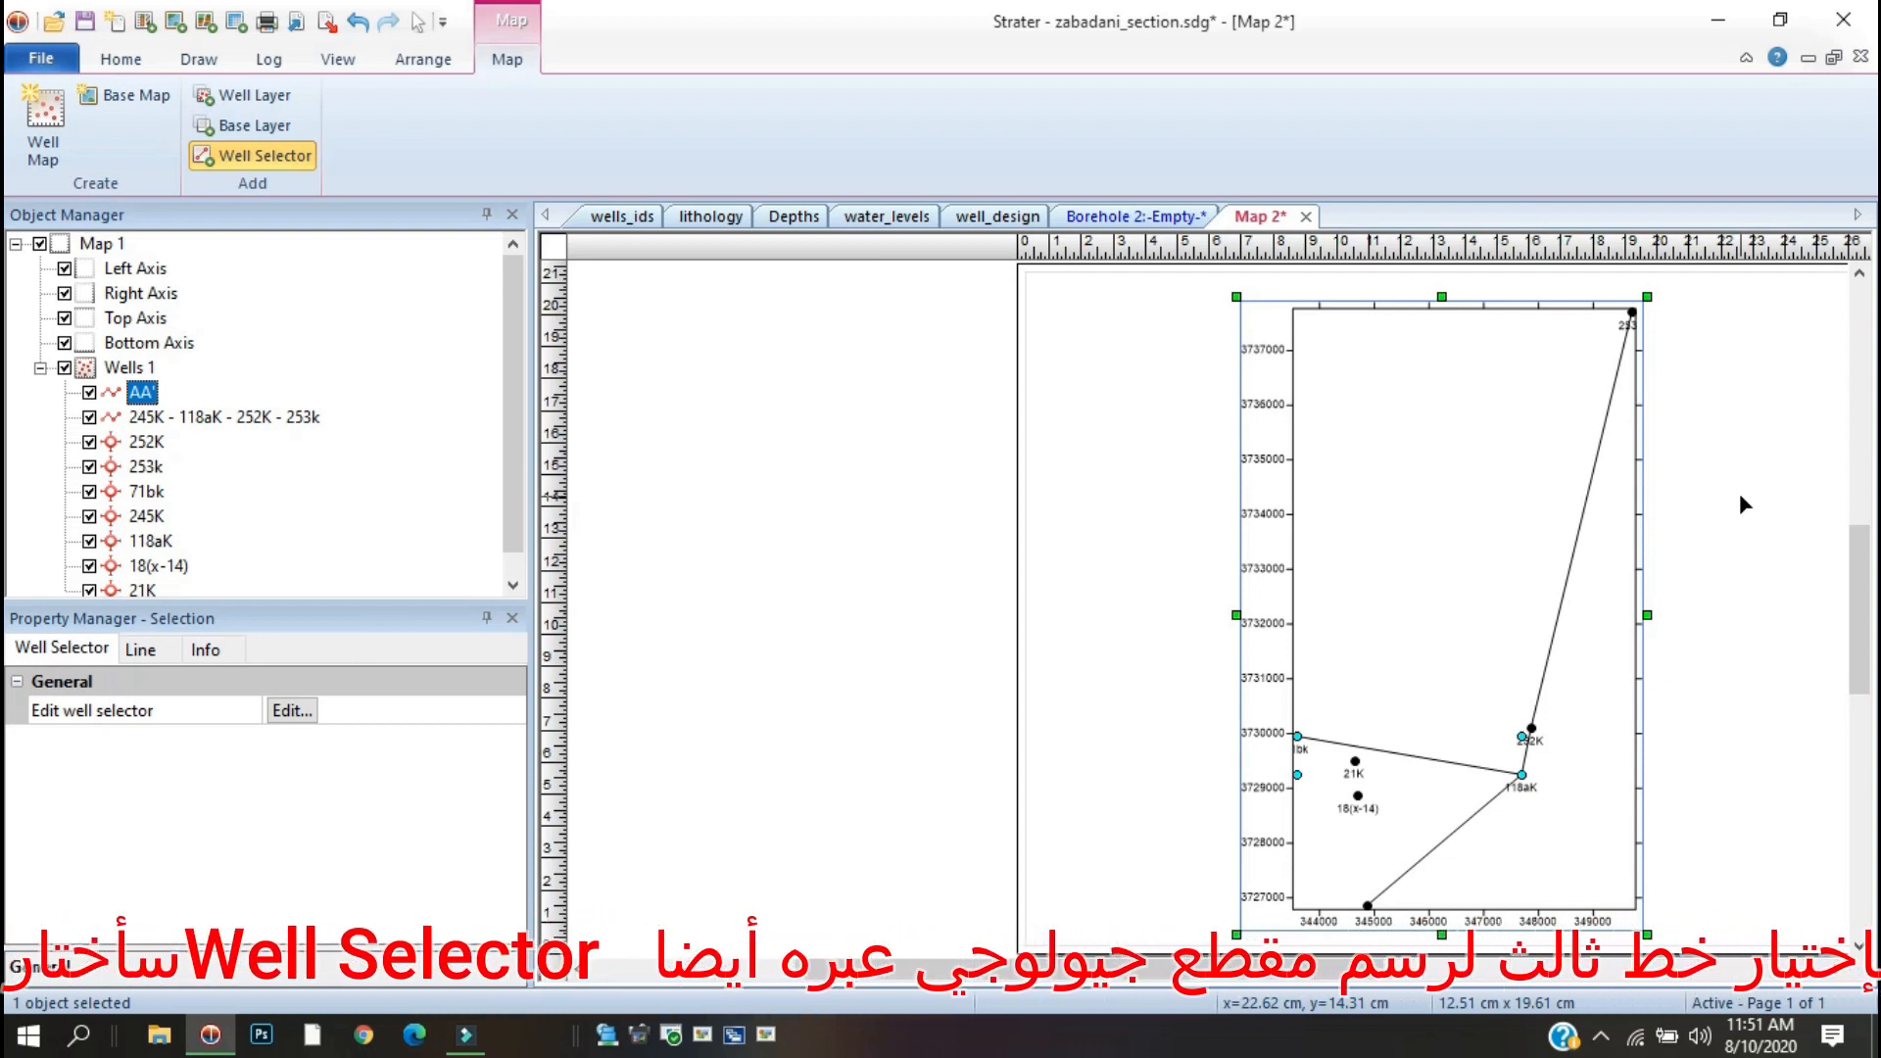
Draw a third Well Selector line on the map through wells 21K, 252K and 253k, in that order.
click(98, 244)
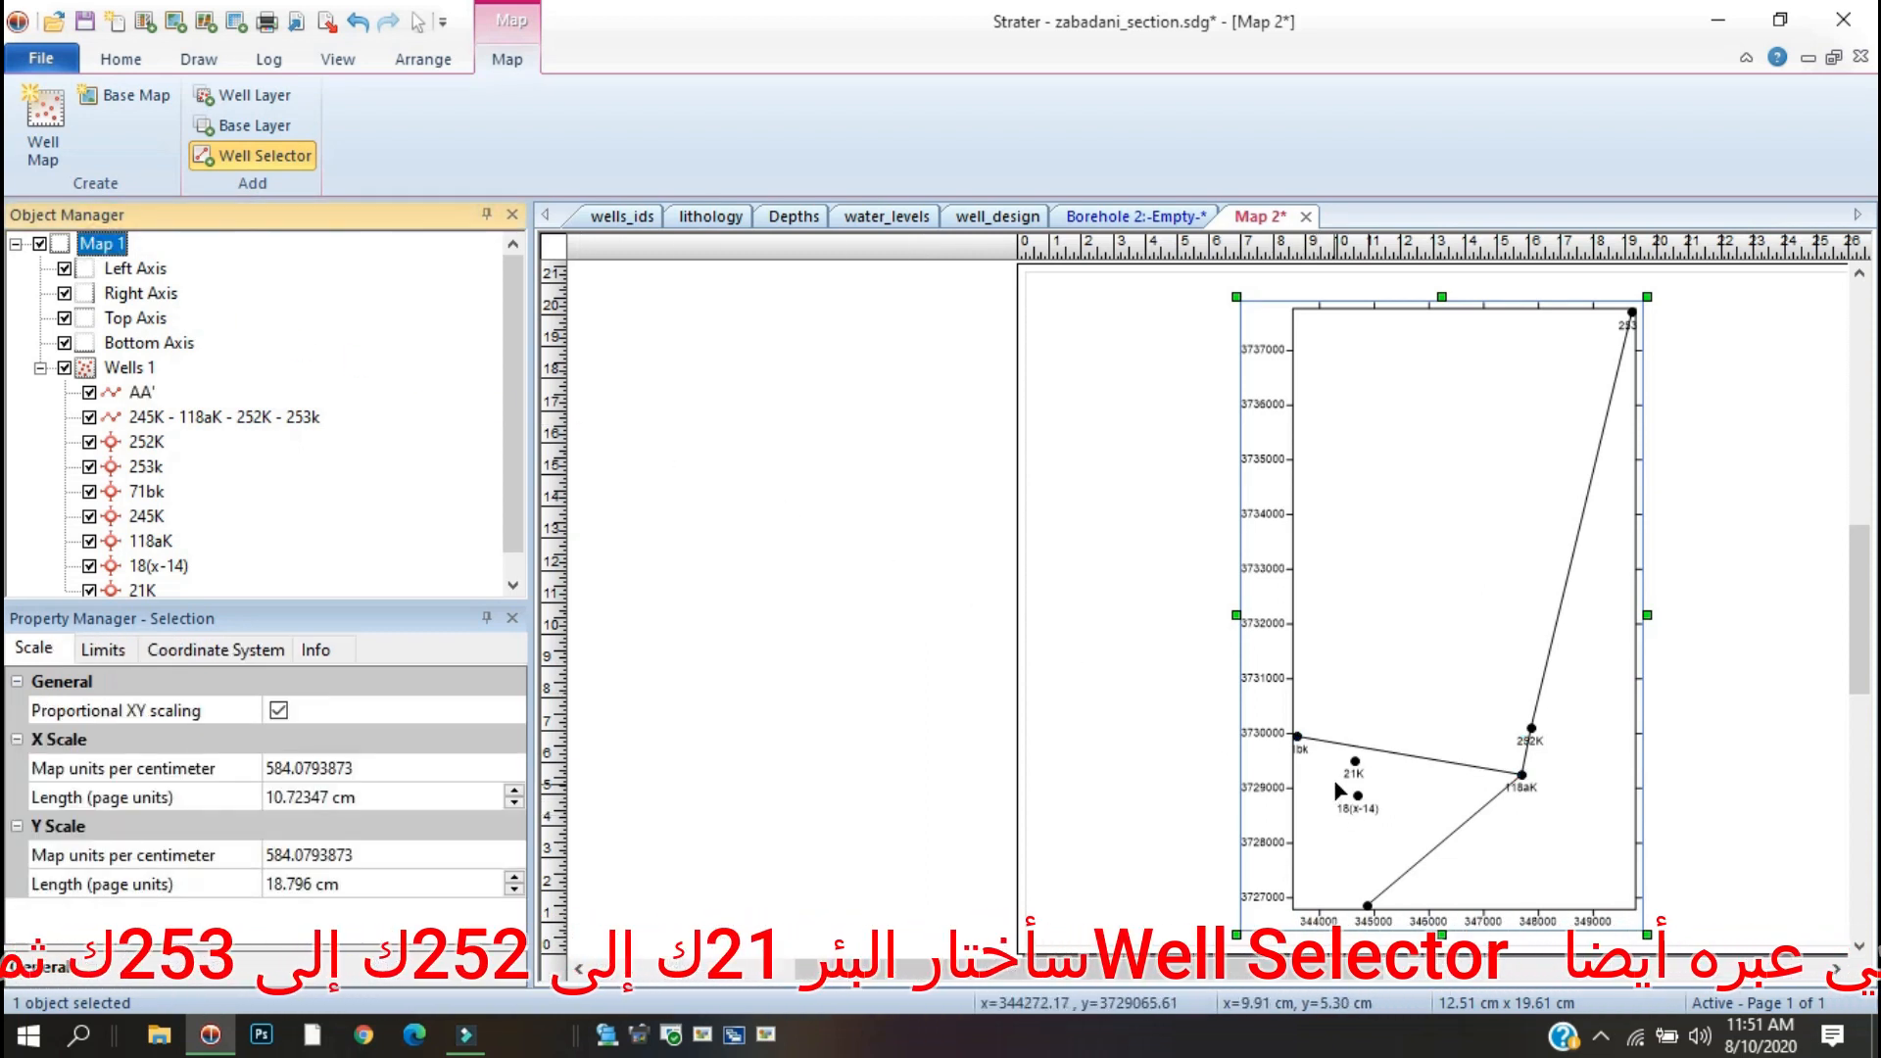
click(1354, 762)
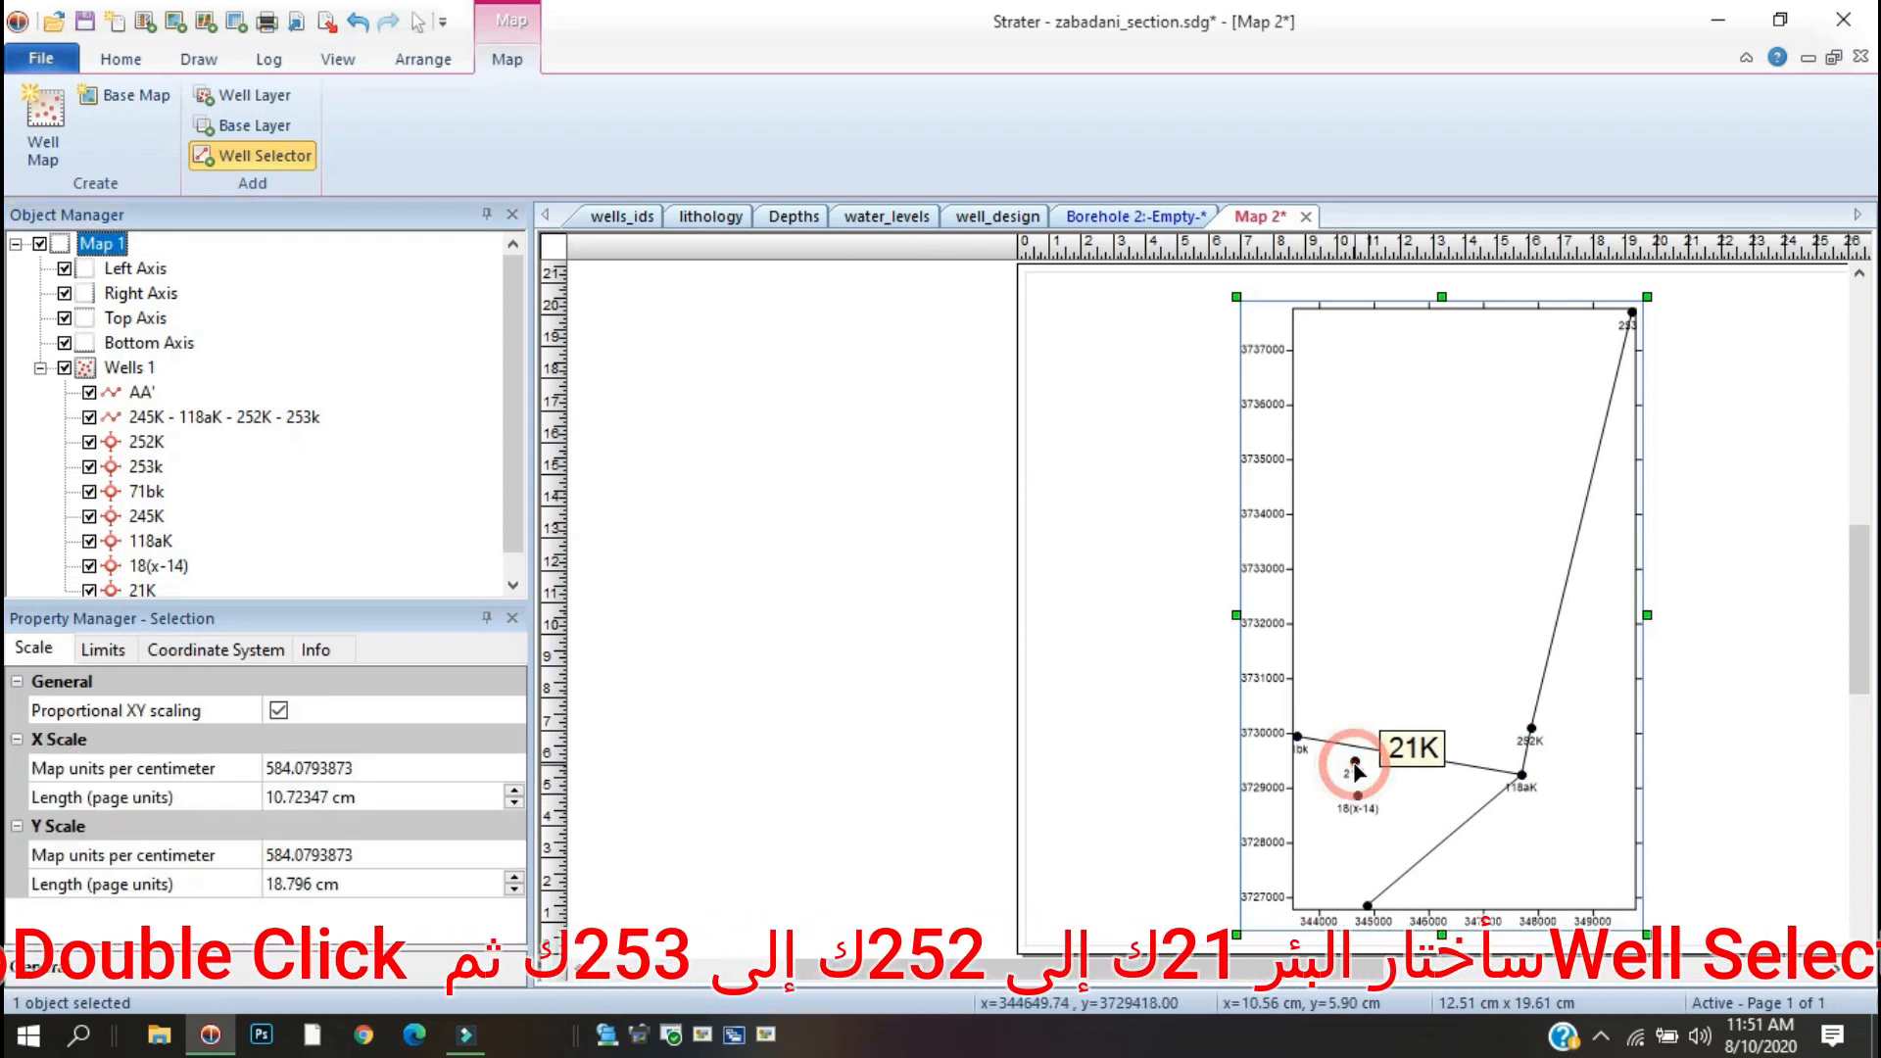
click(1534, 730)
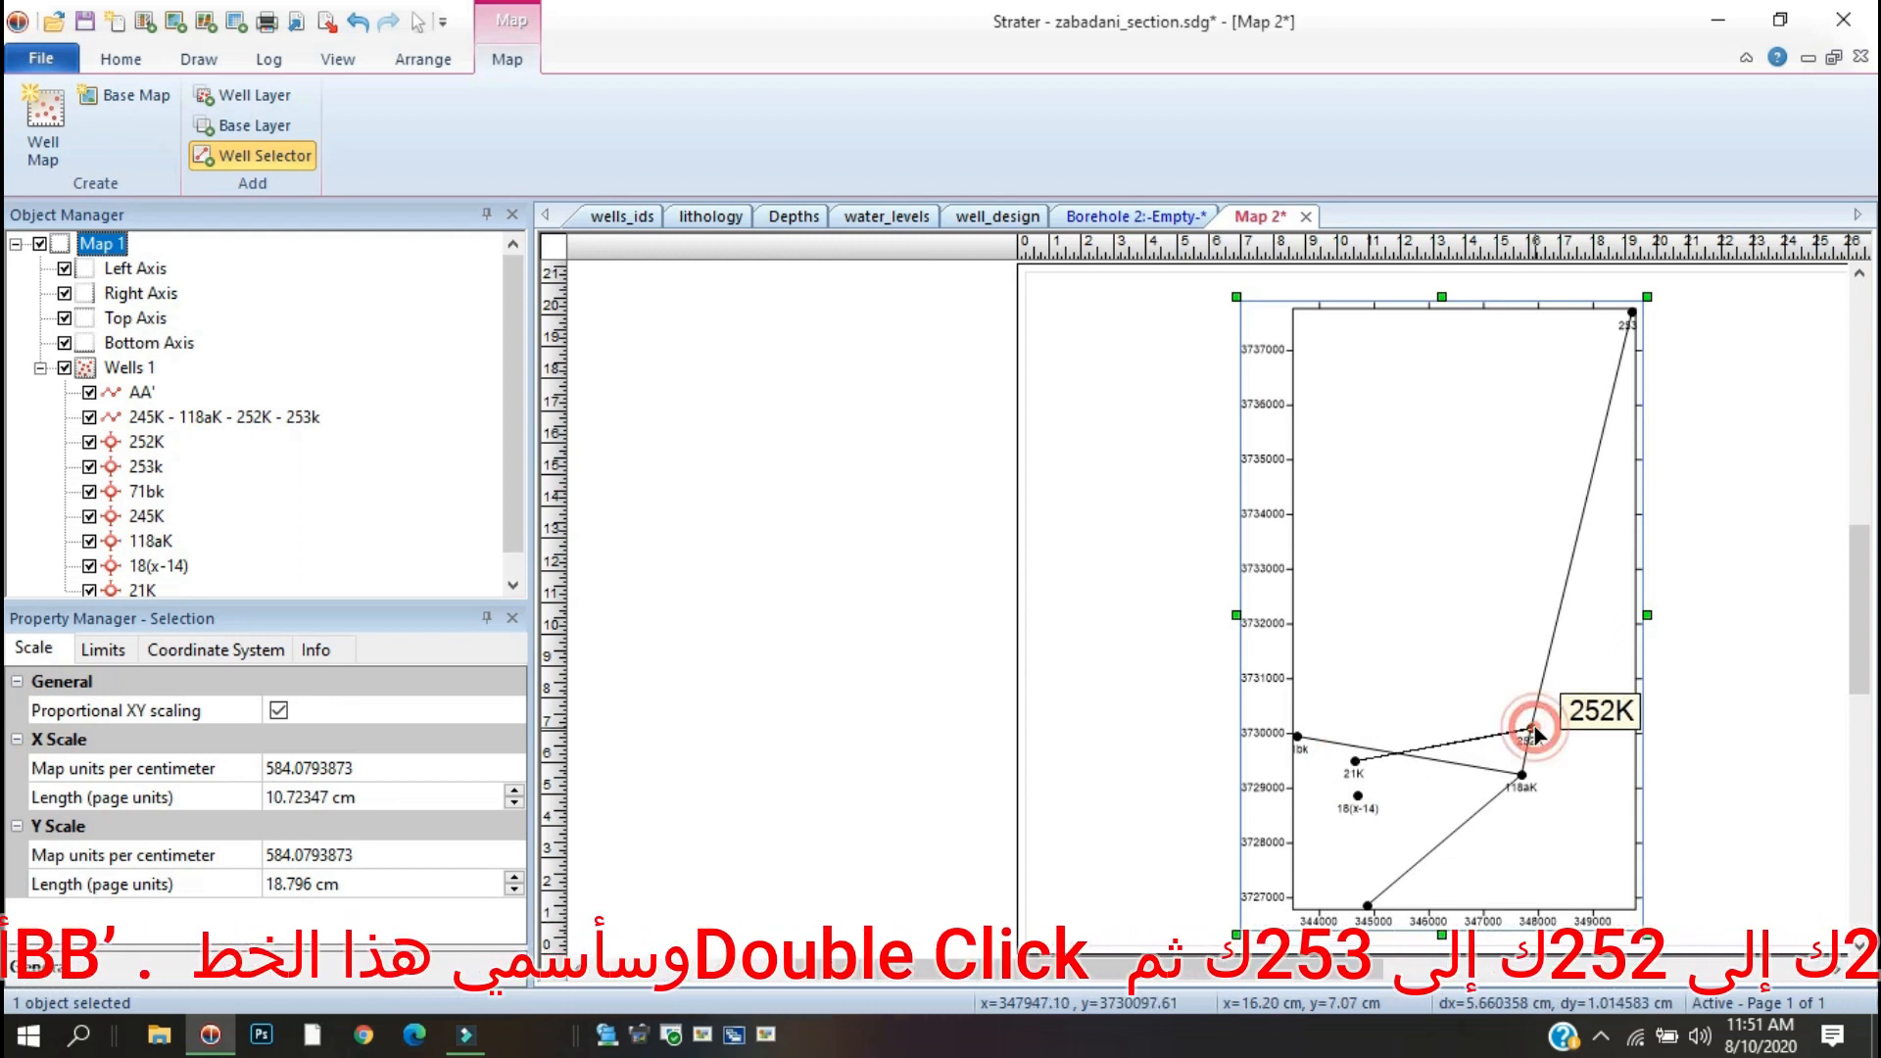
double_click(1629, 314)
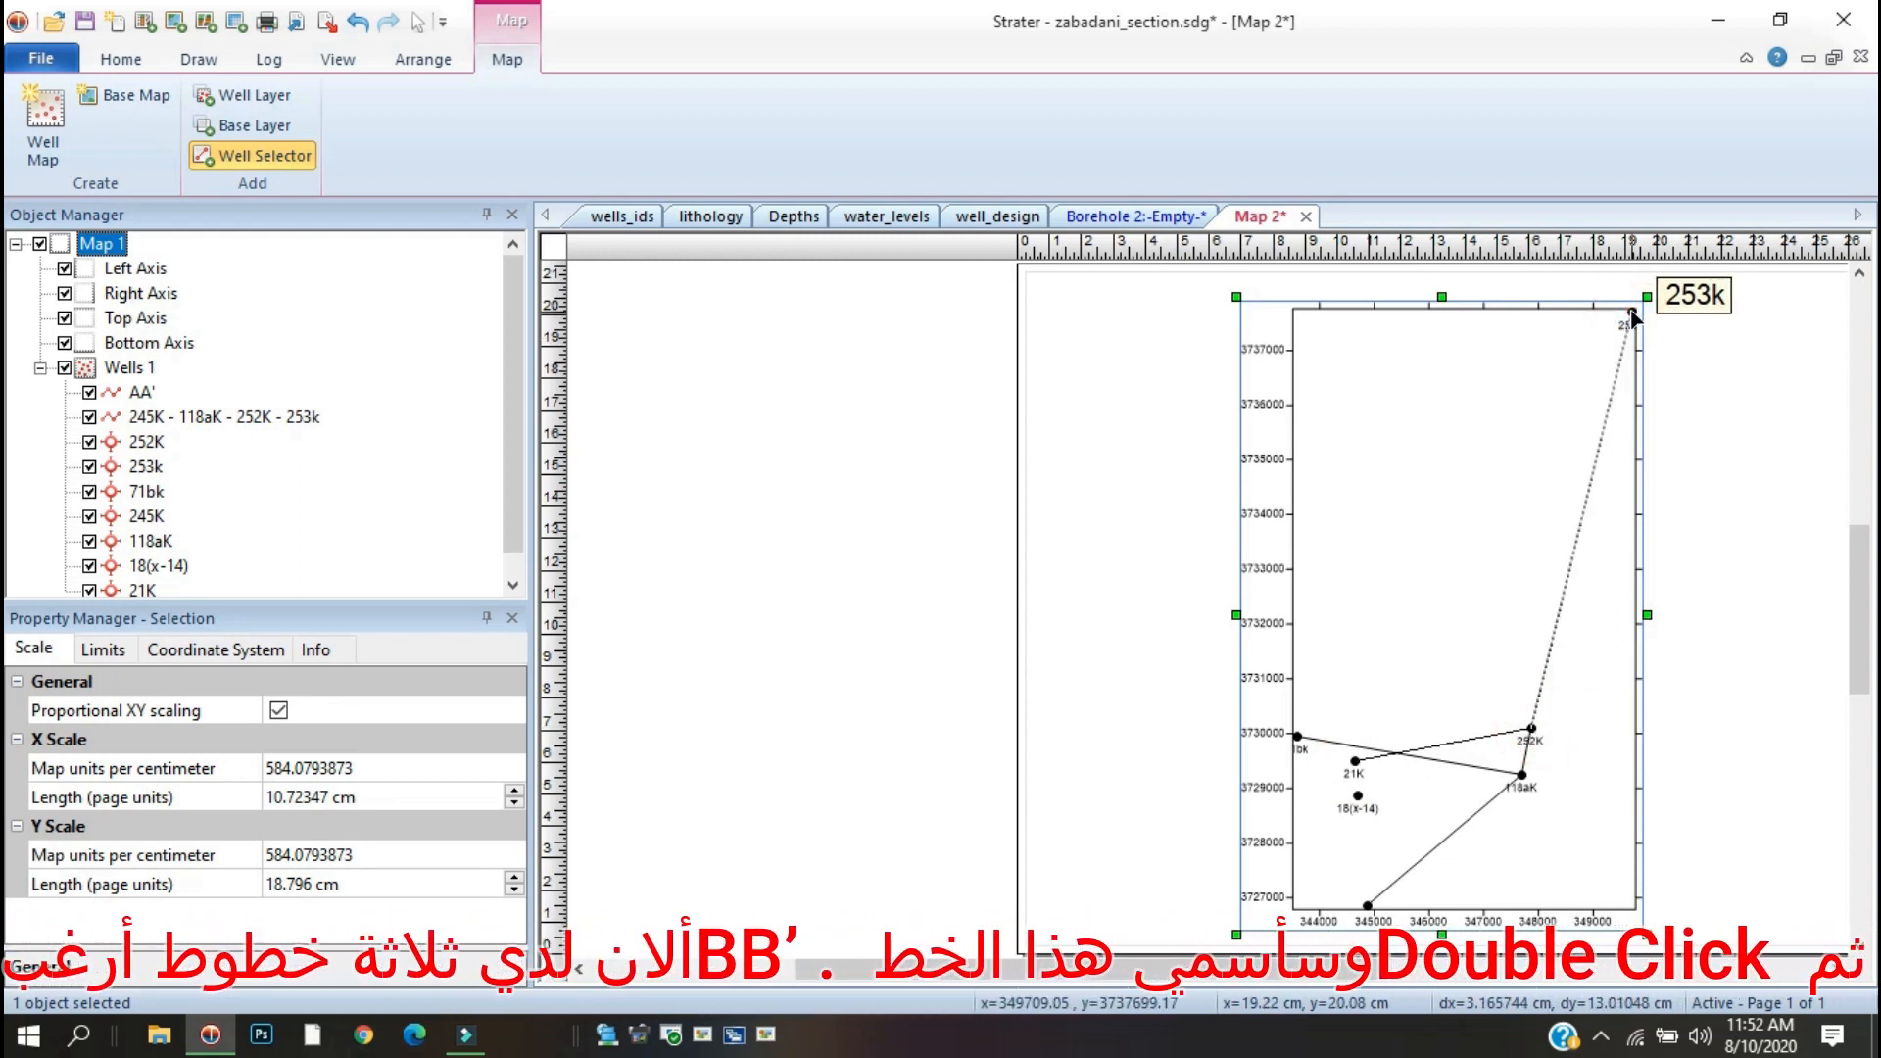
double_click(1631, 314)
Rename the well selector line through wells 21K, 252K and 253k as BB'.
click(188, 394)
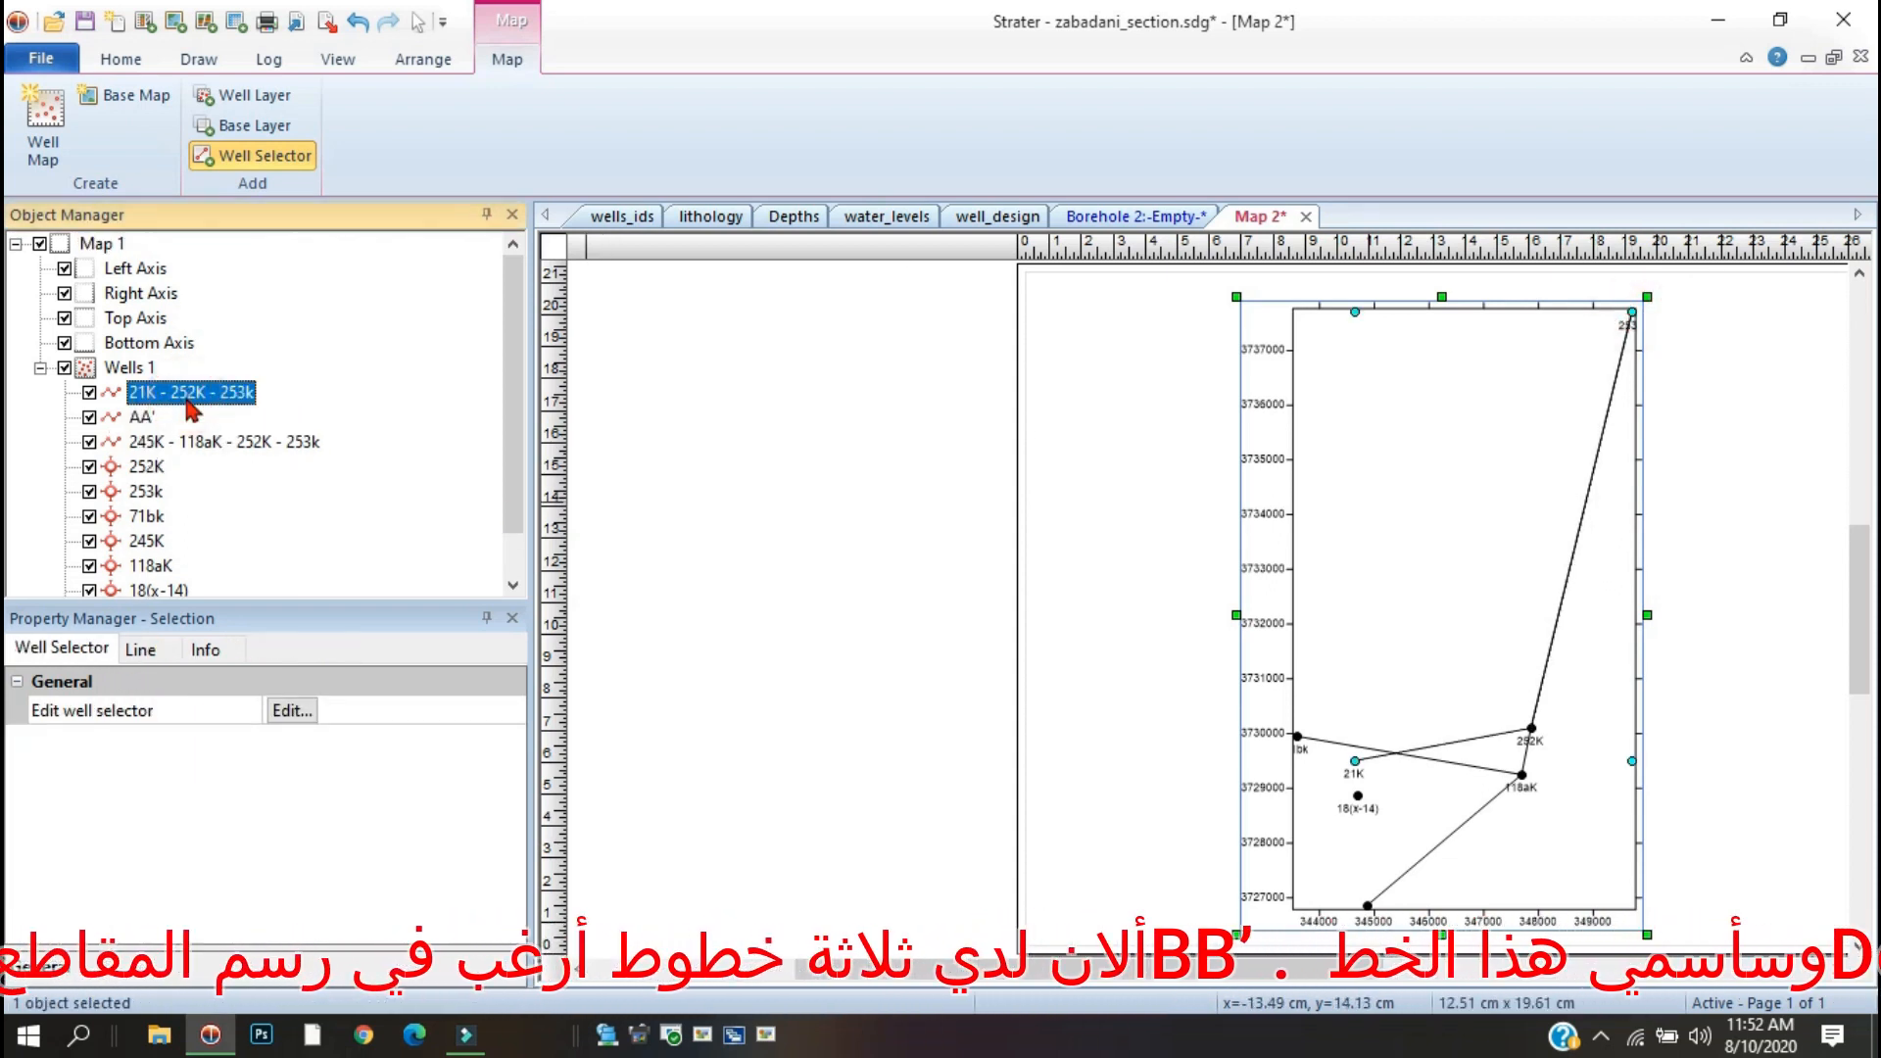
click(186, 394)
text(BB')
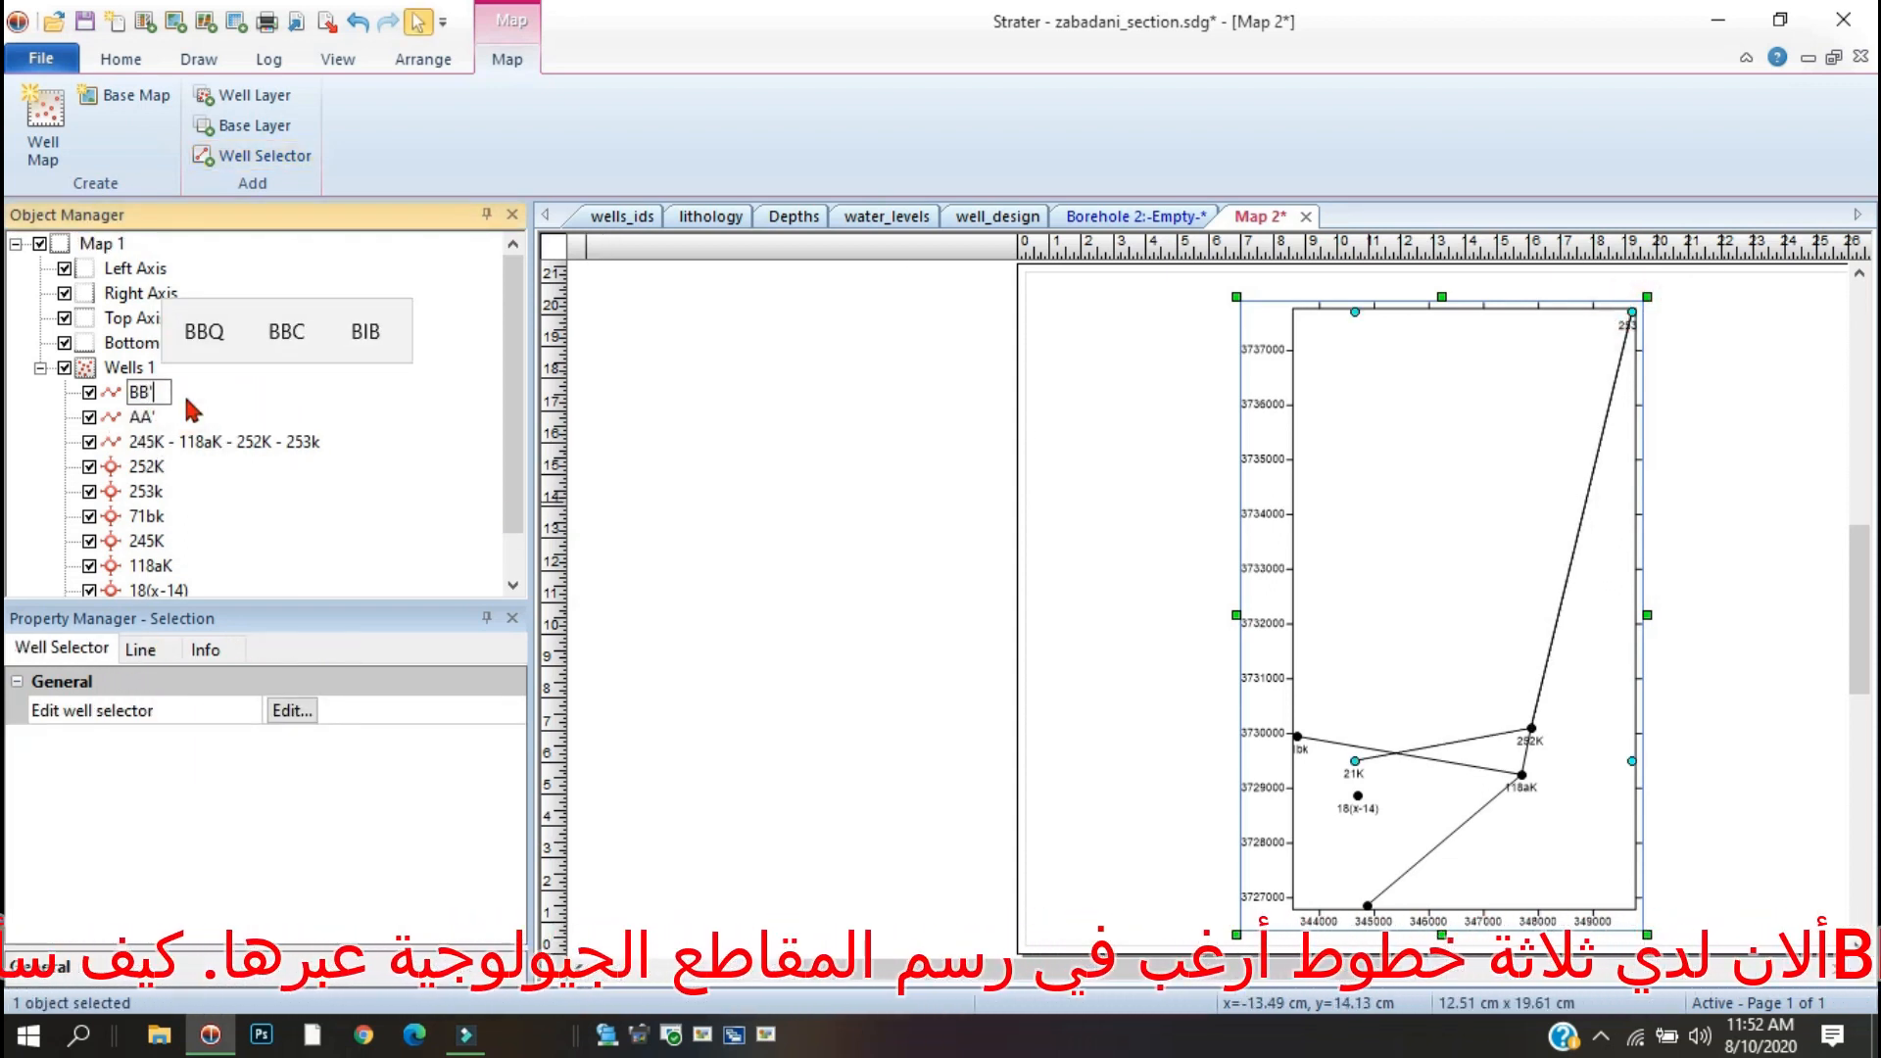
key(Return)
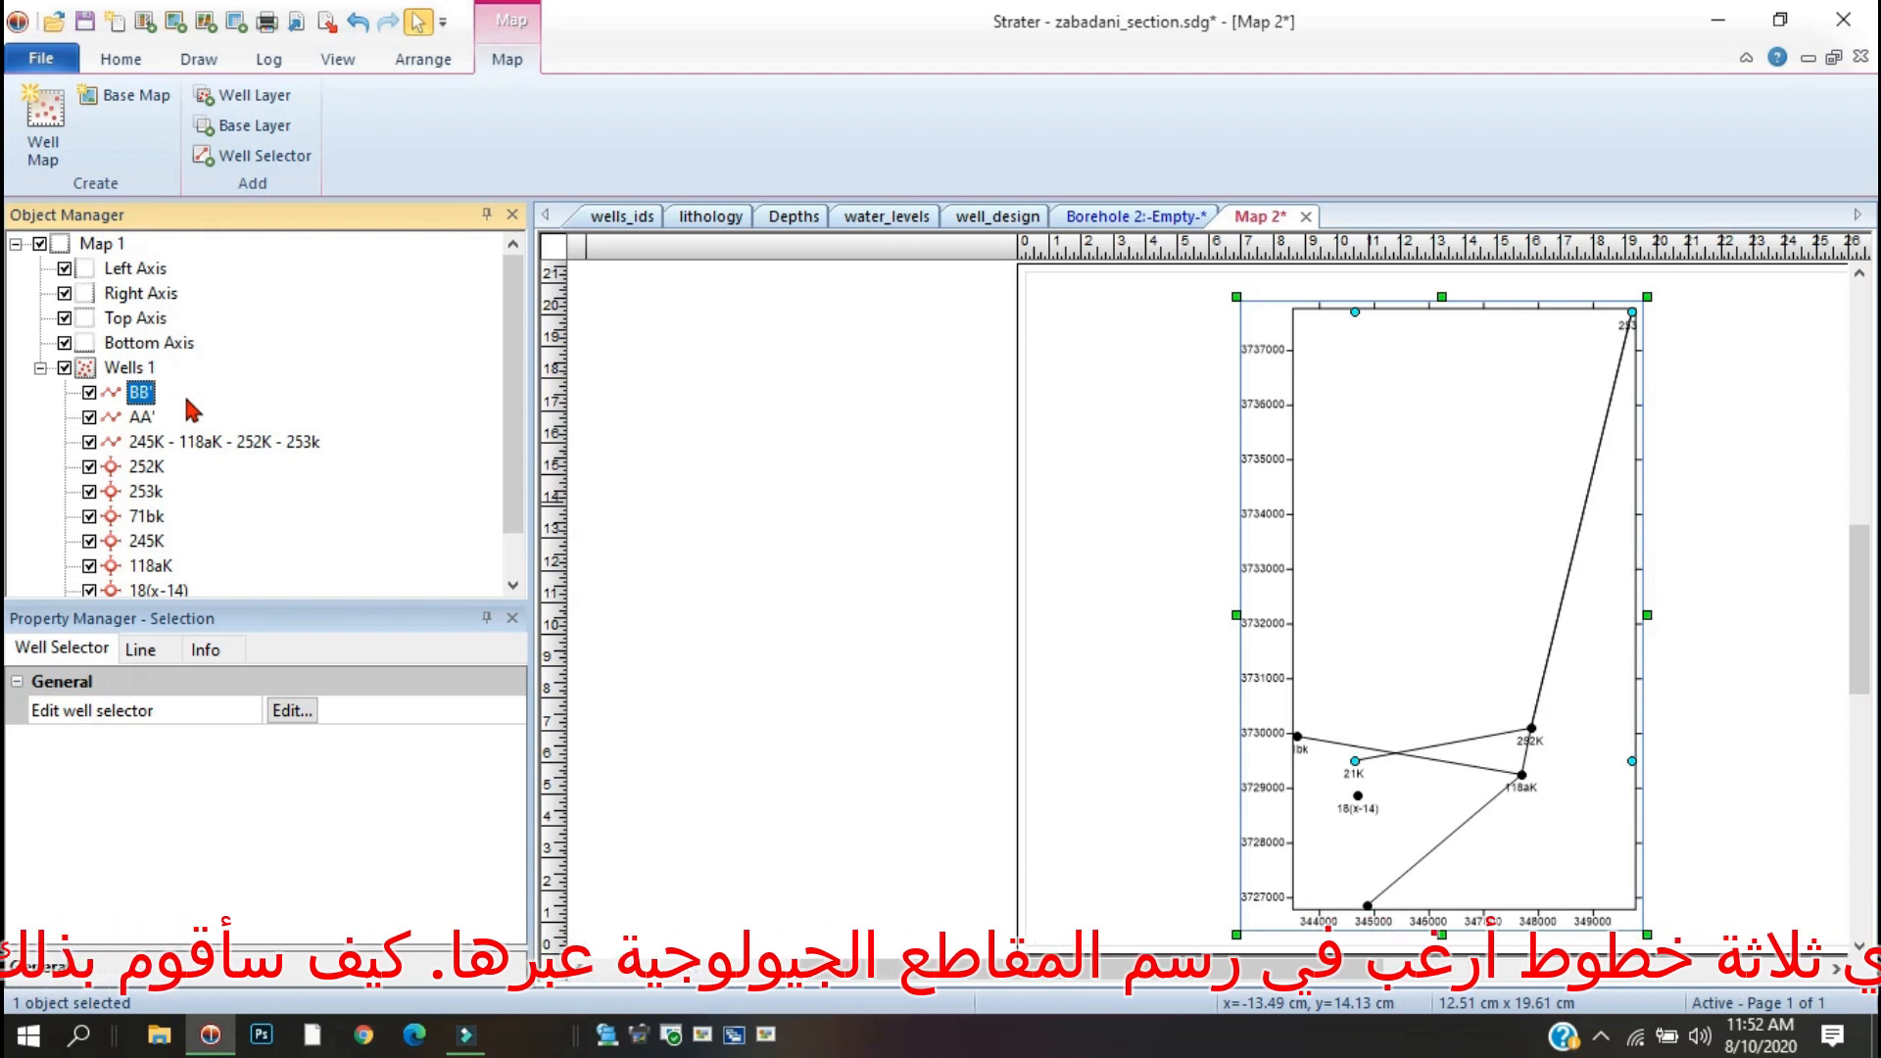
Select the BB' well selector line and add a new cross section view to the project.
click(140, 418)
click(202, 442)
click(140, 417)
click(140, 393)
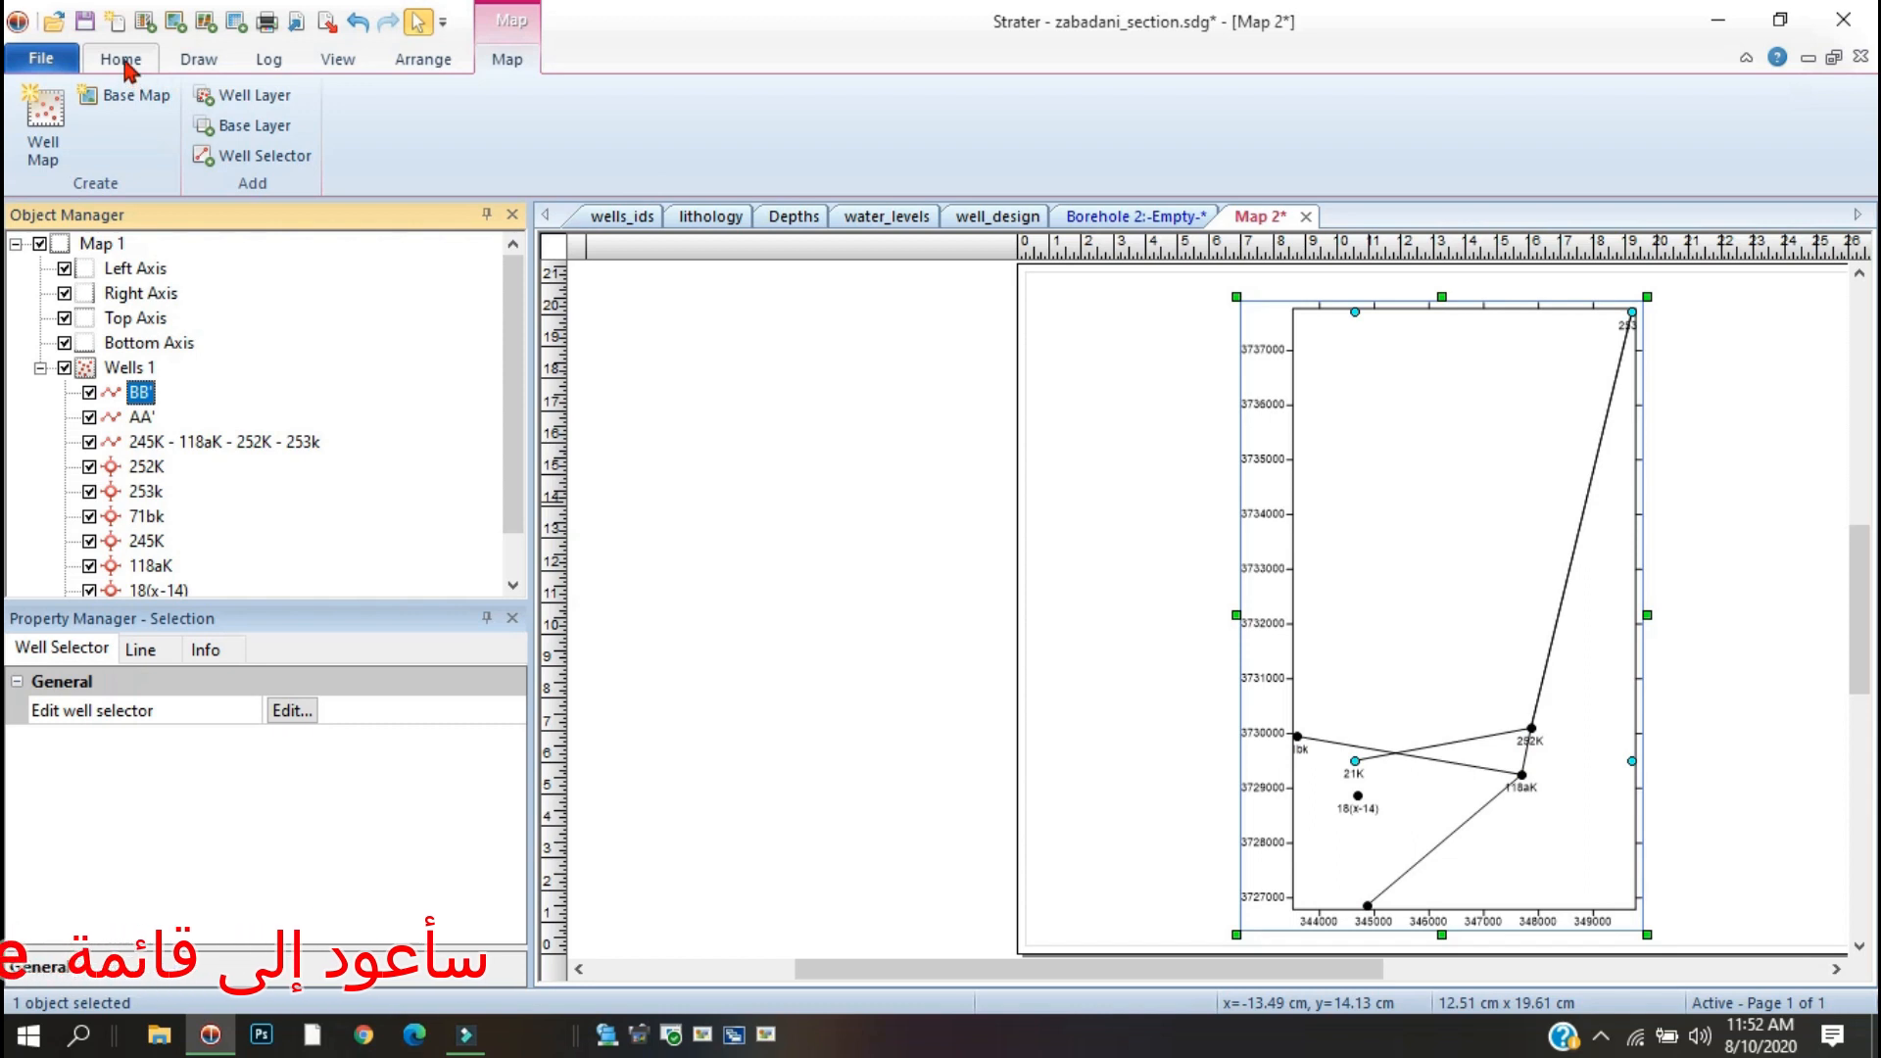
click(121, 61)
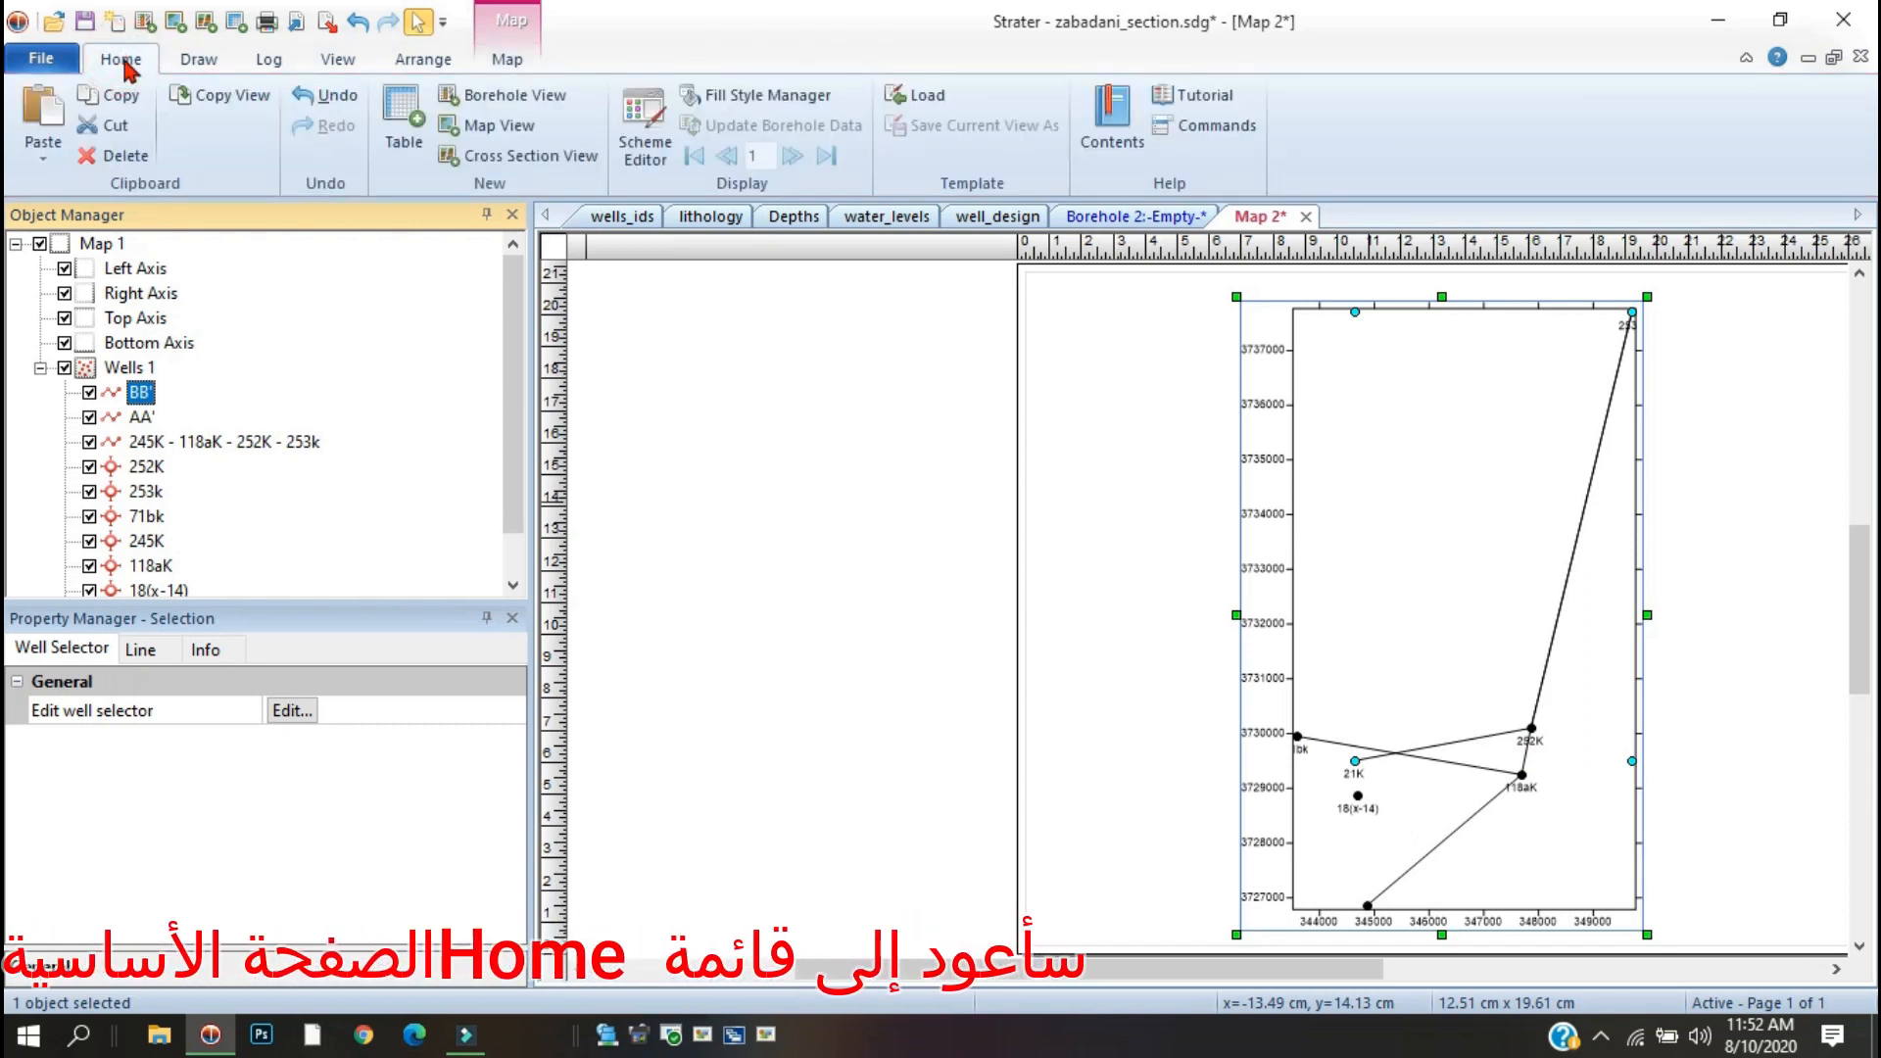
click(542, 160)
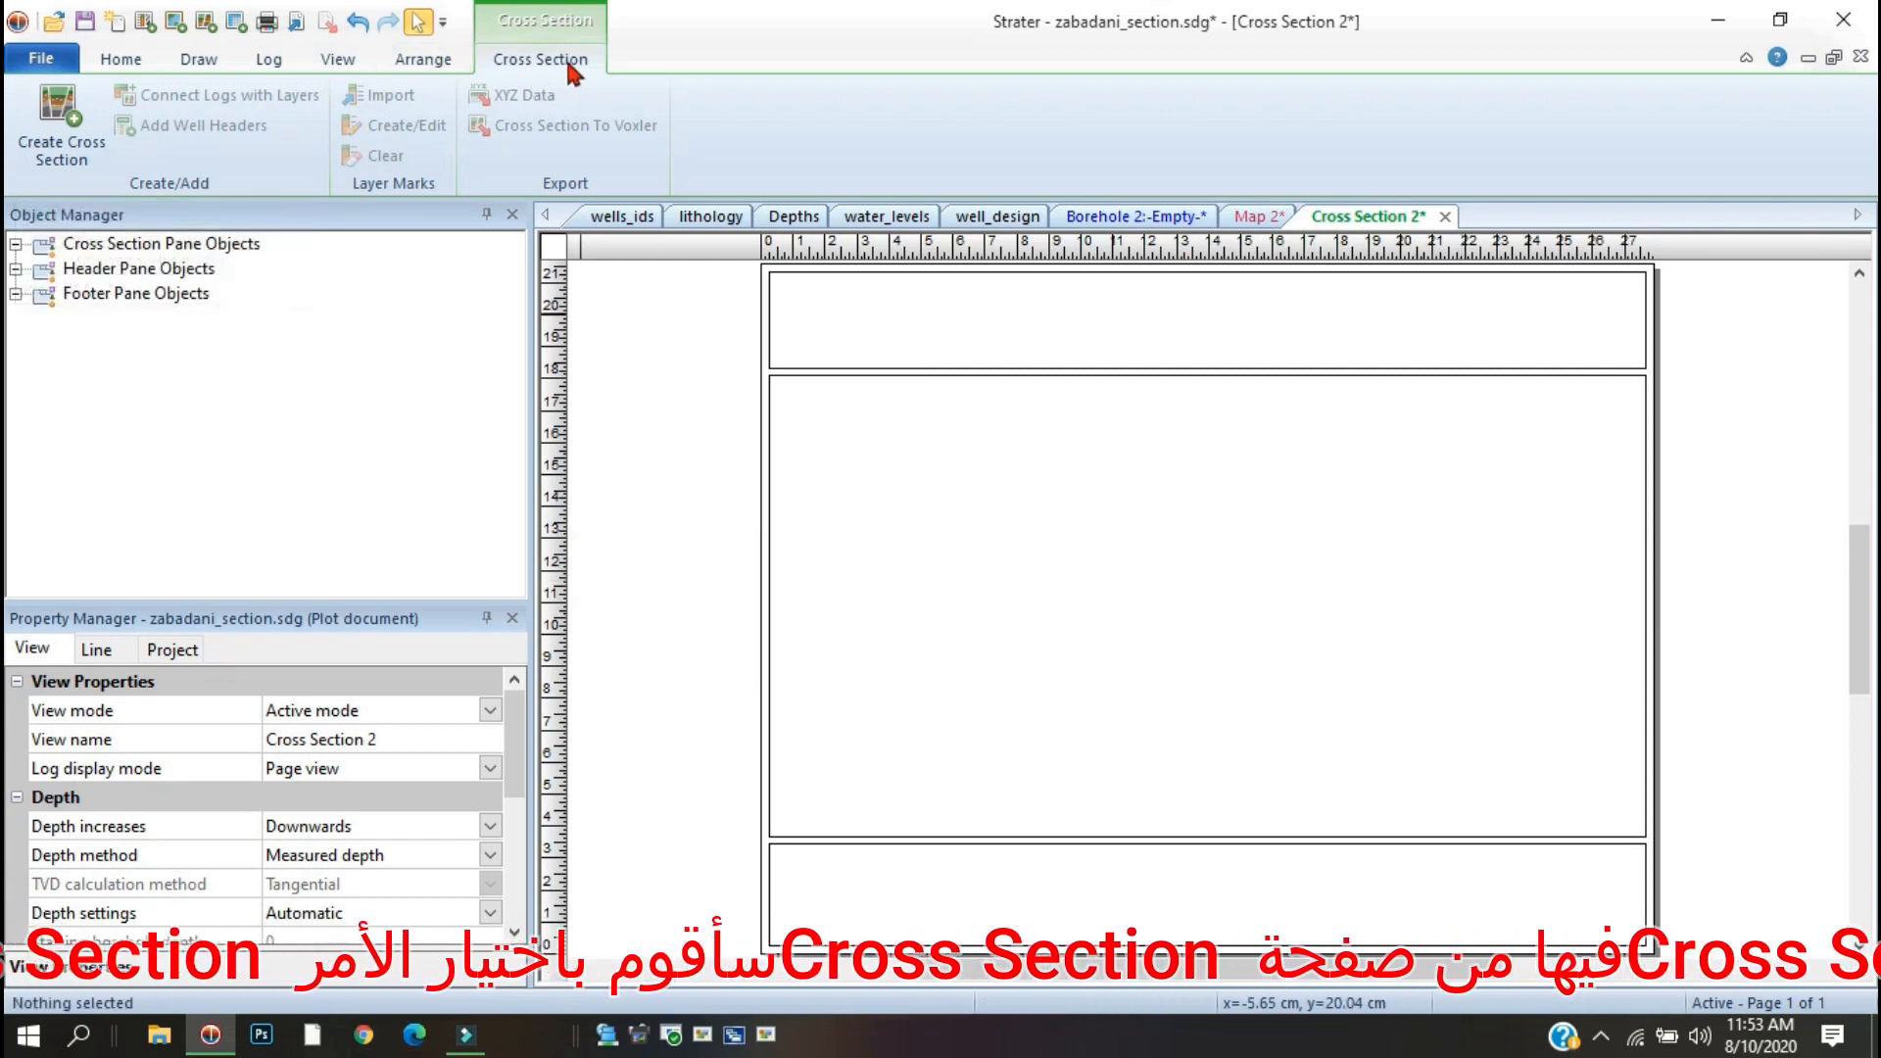
Create a Lithology/Zone bar log cross section for wells 21K, 252K and 253k using the lithology table.
click(64, 127)
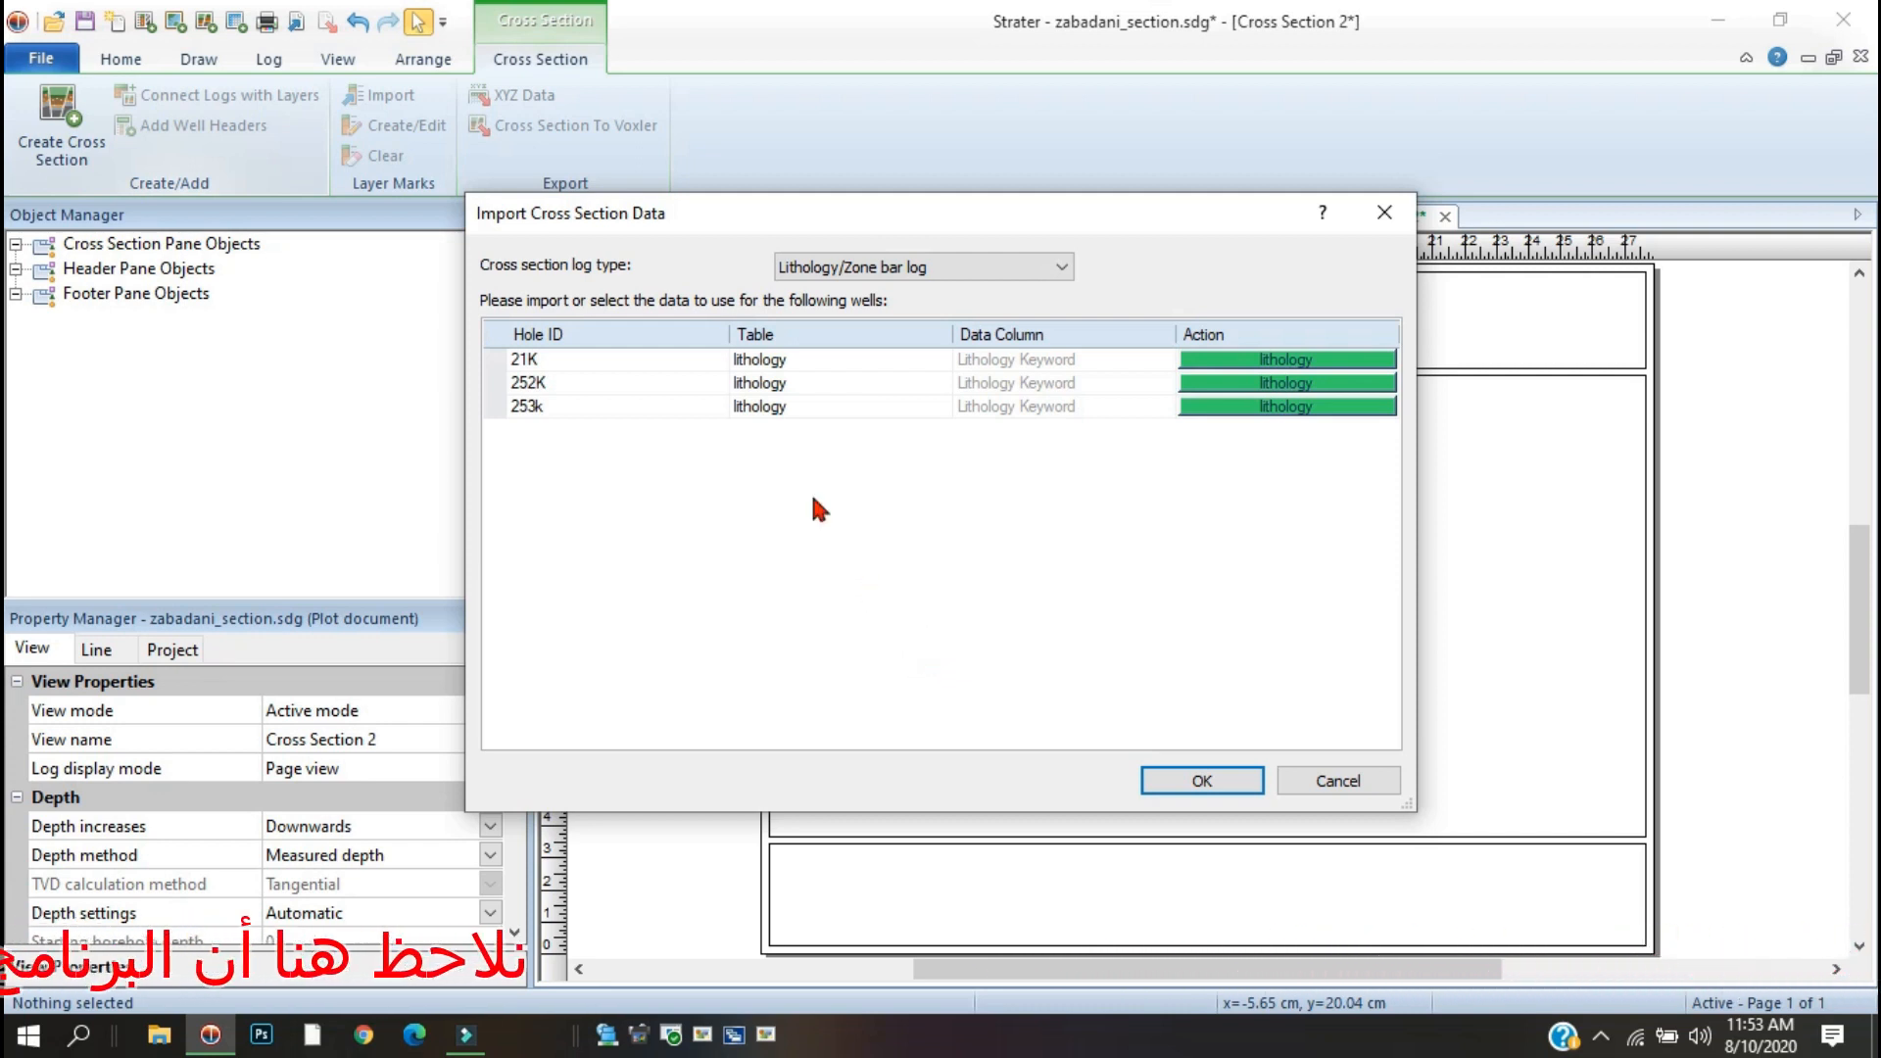
click(607, 367)
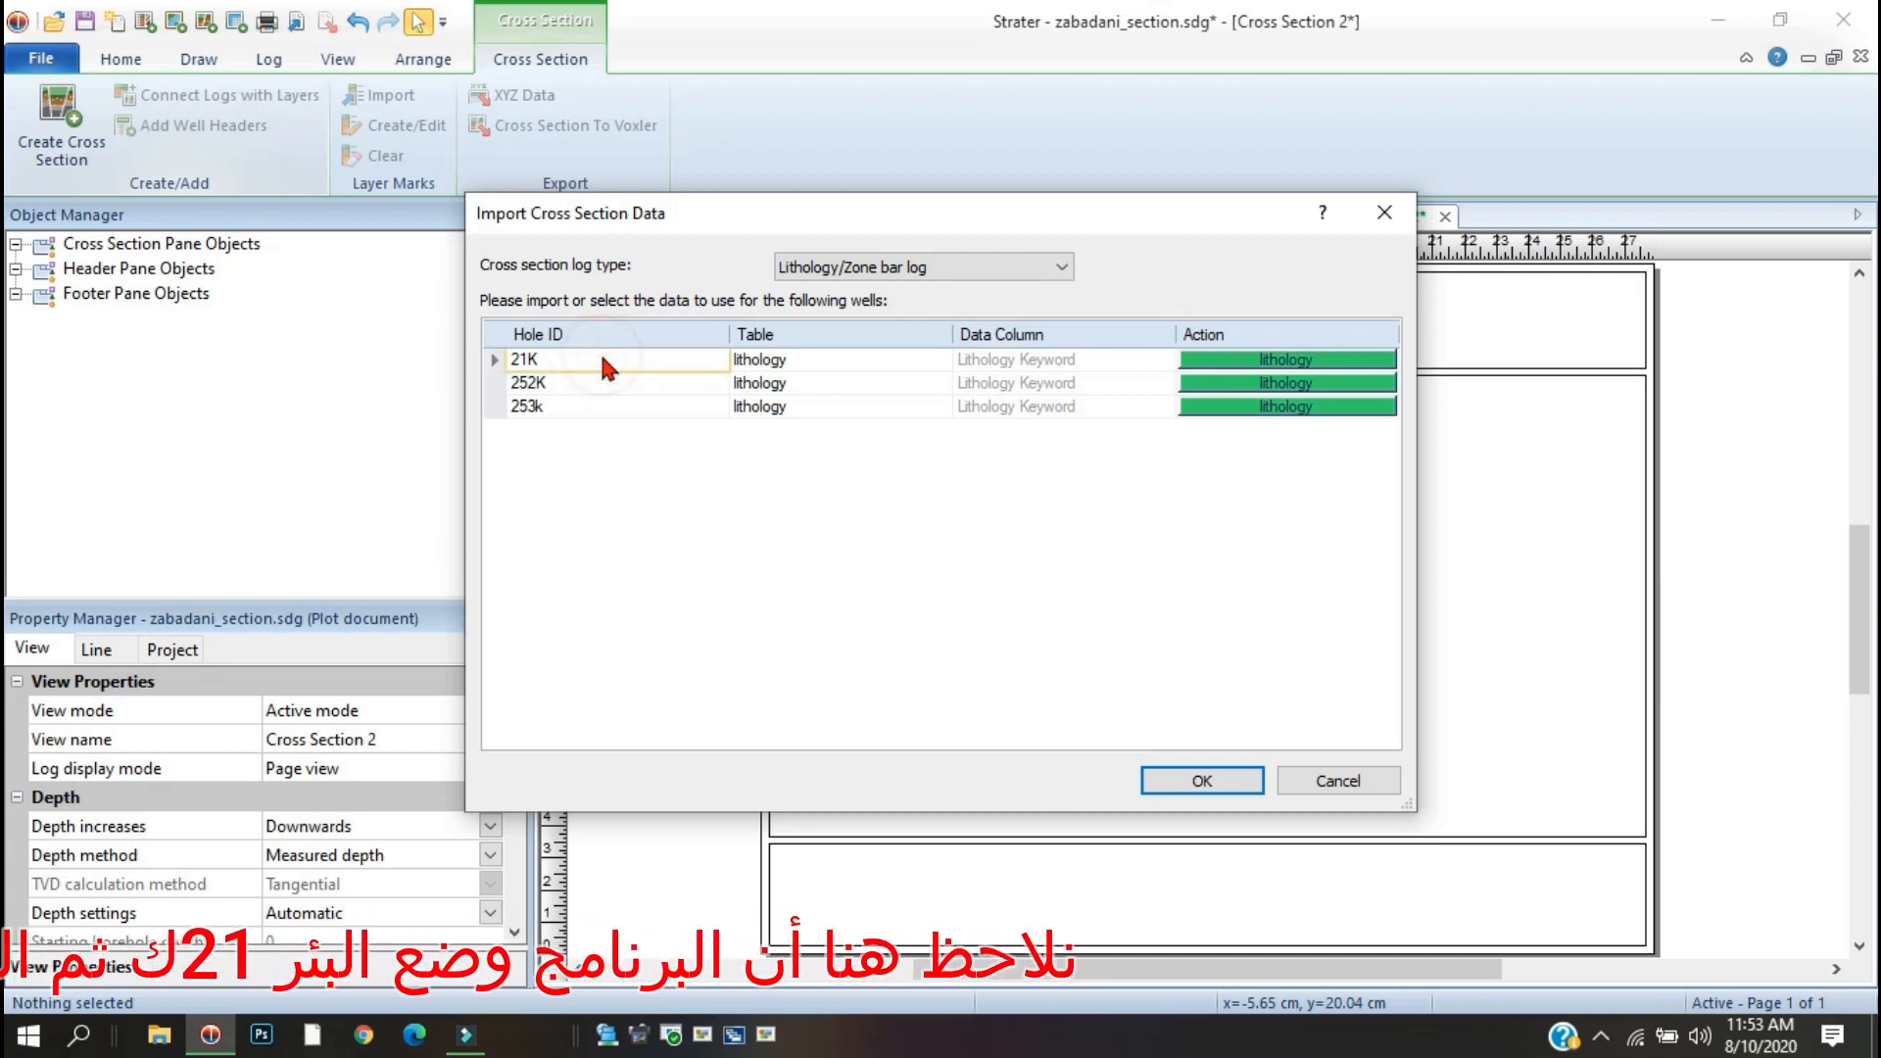
click(571, 382)
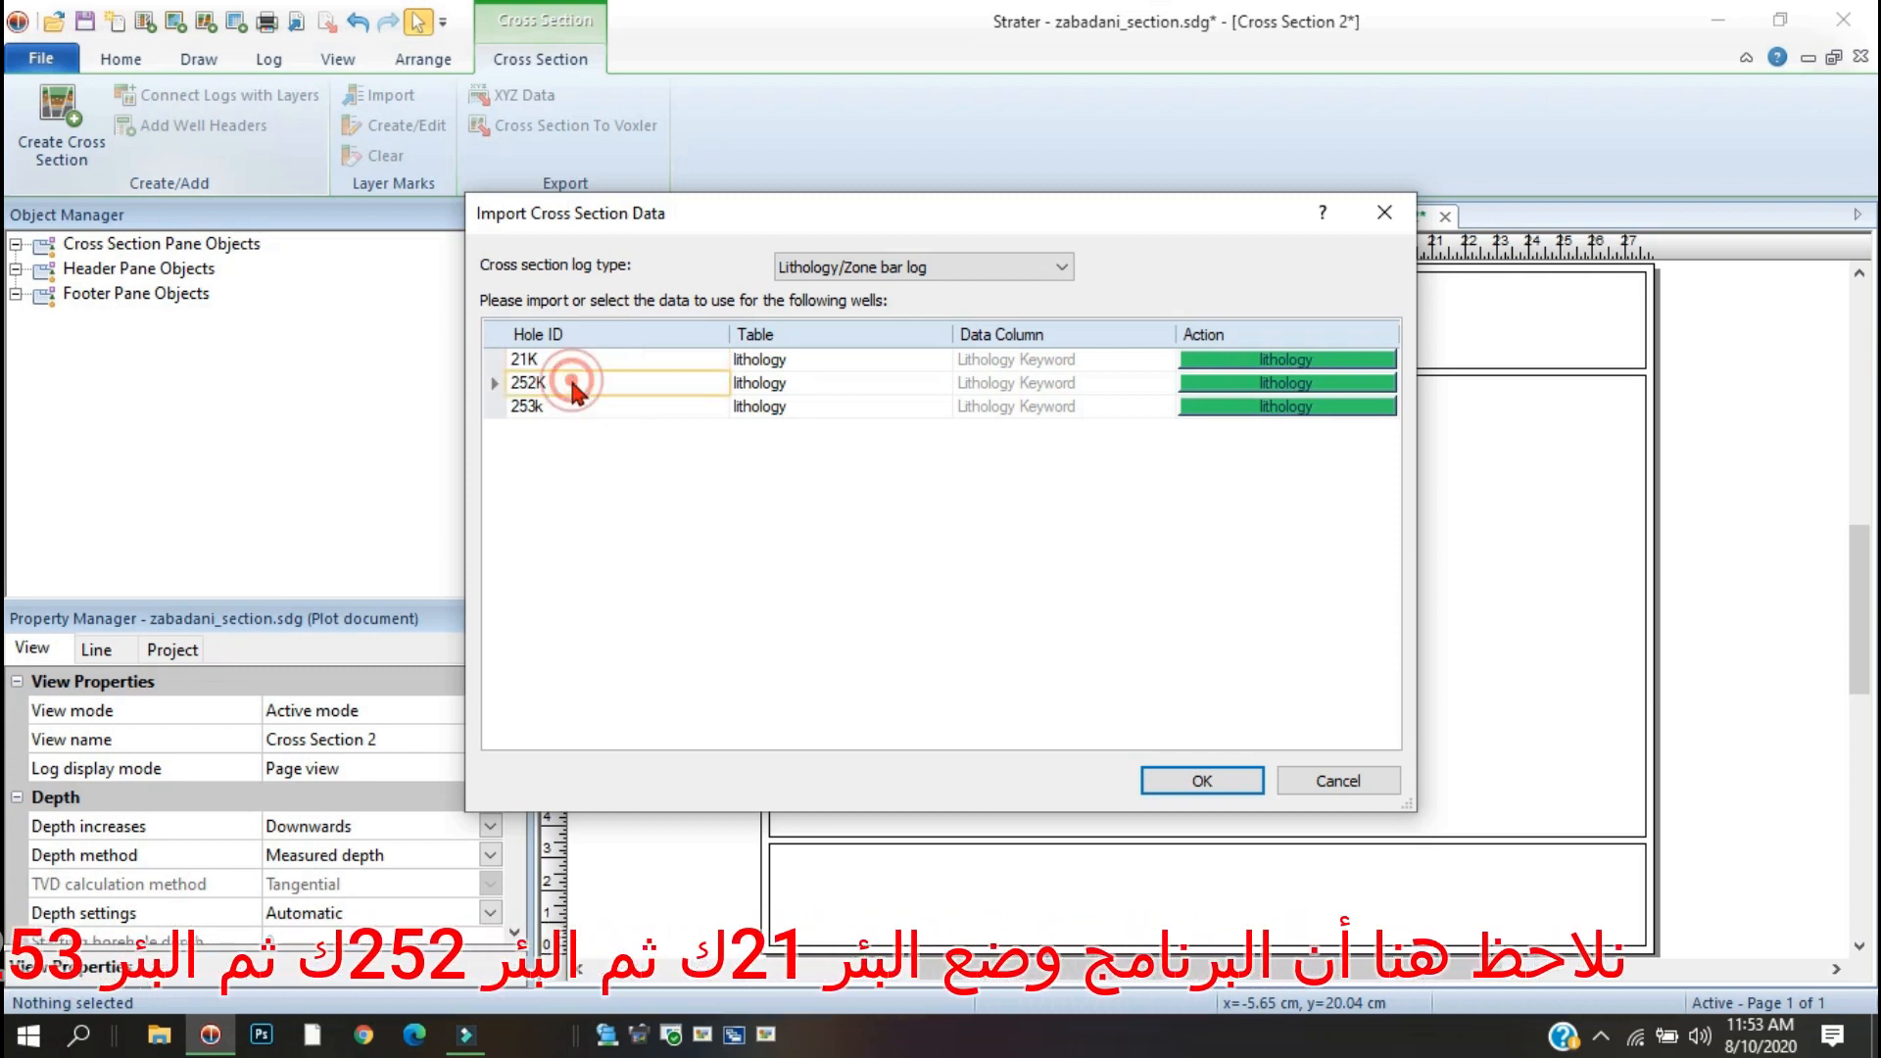
click(553, 407)
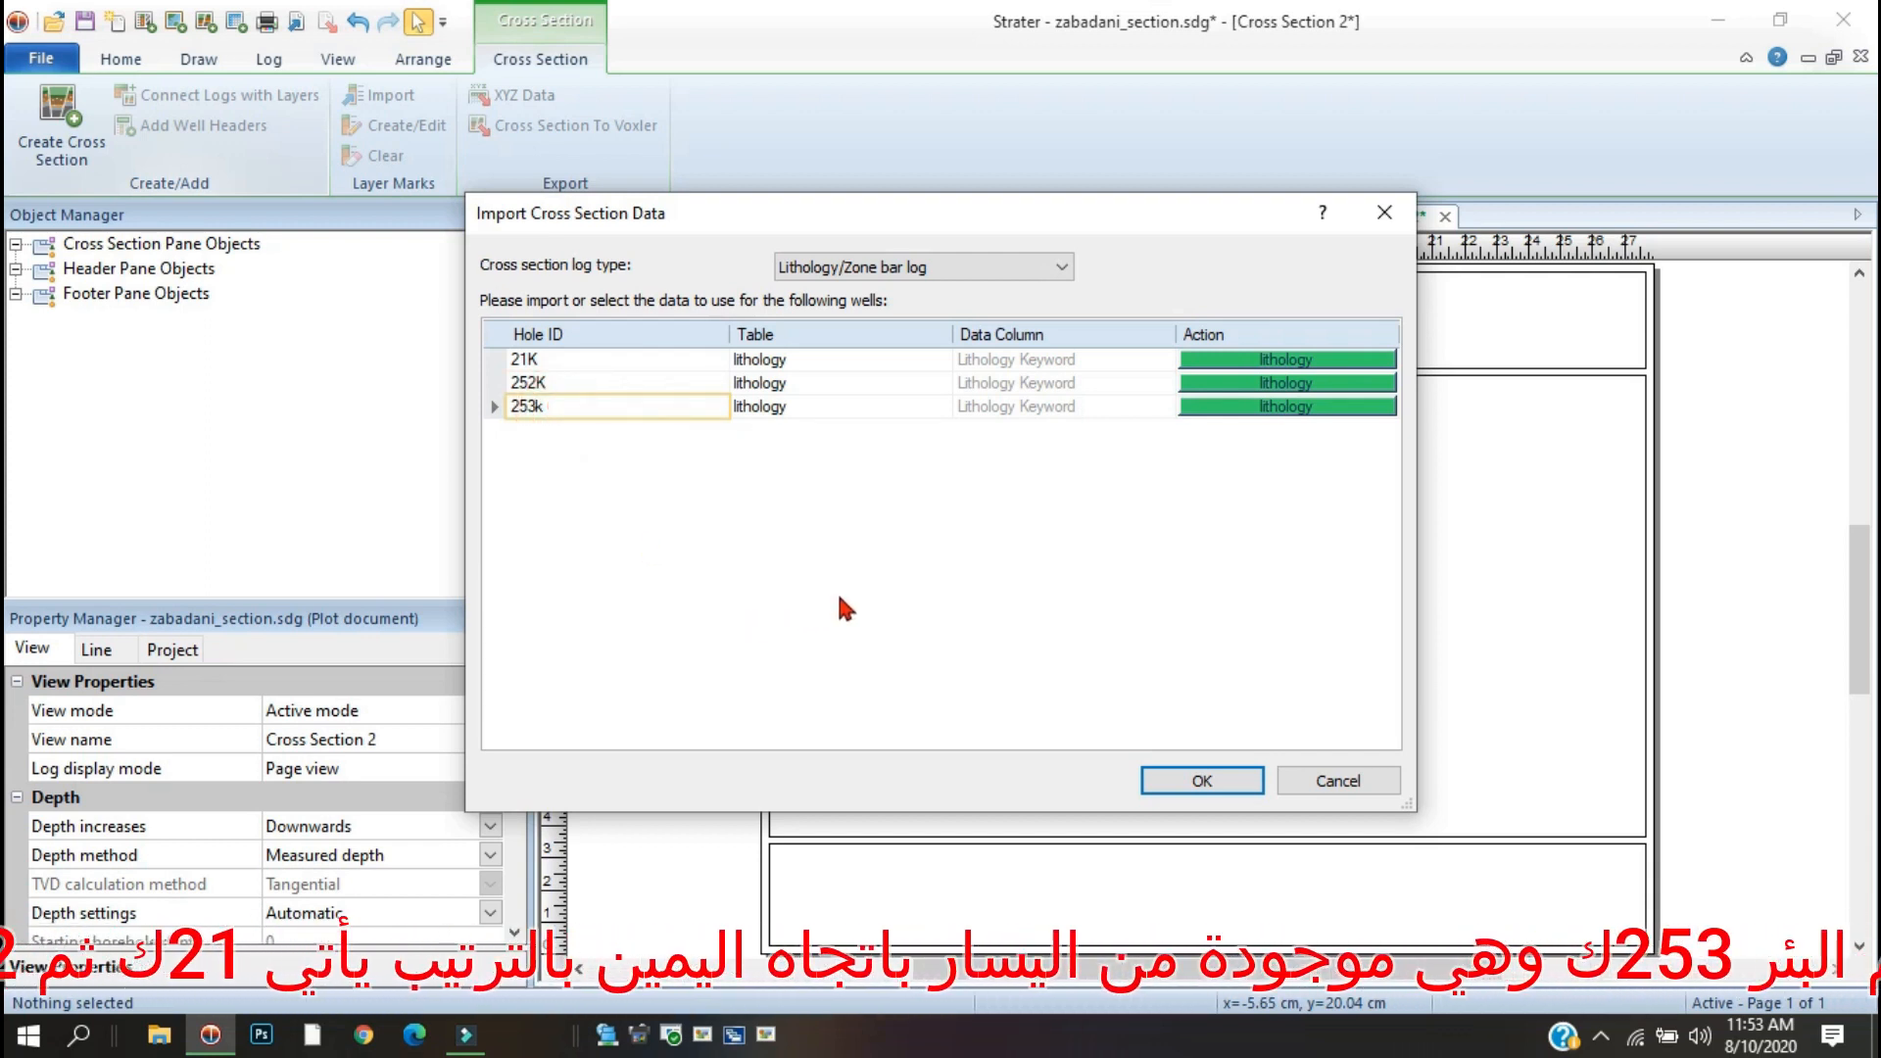
click(579, 359)
click(578, 382)
click(554, 408)
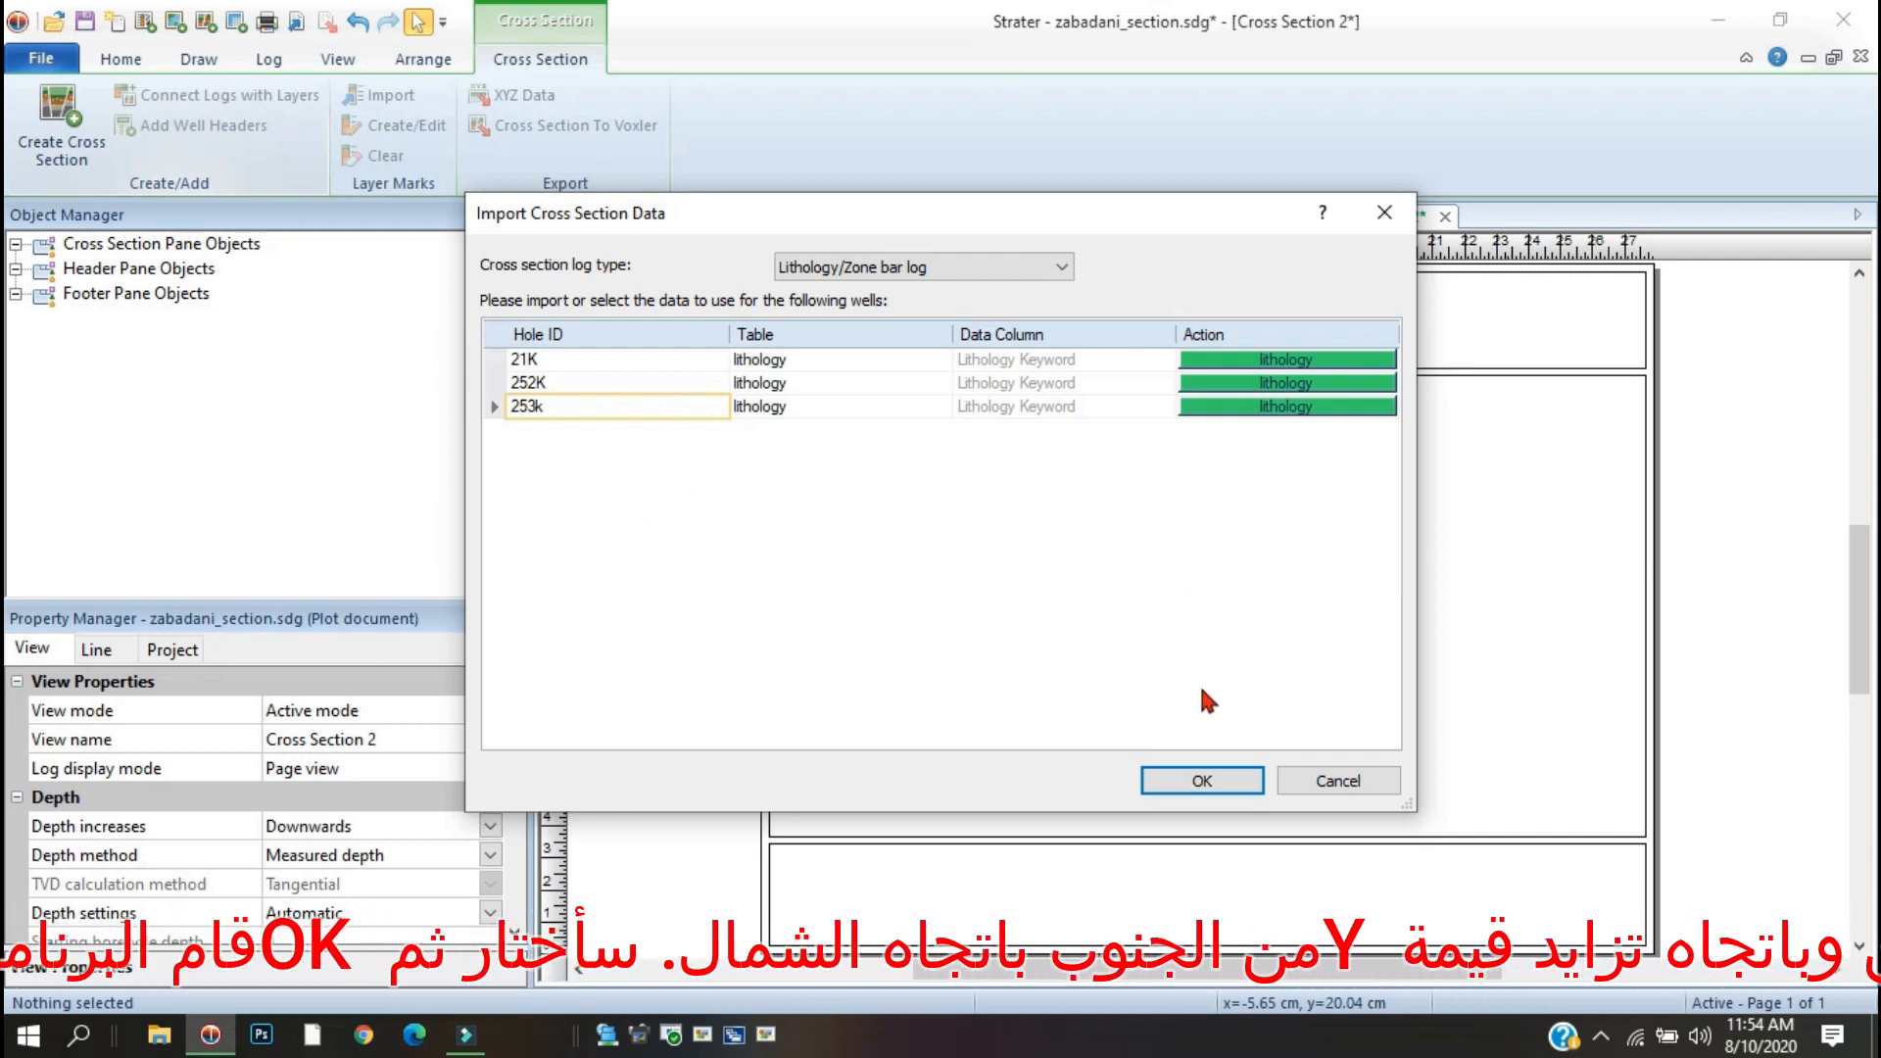
click(1213, 789)
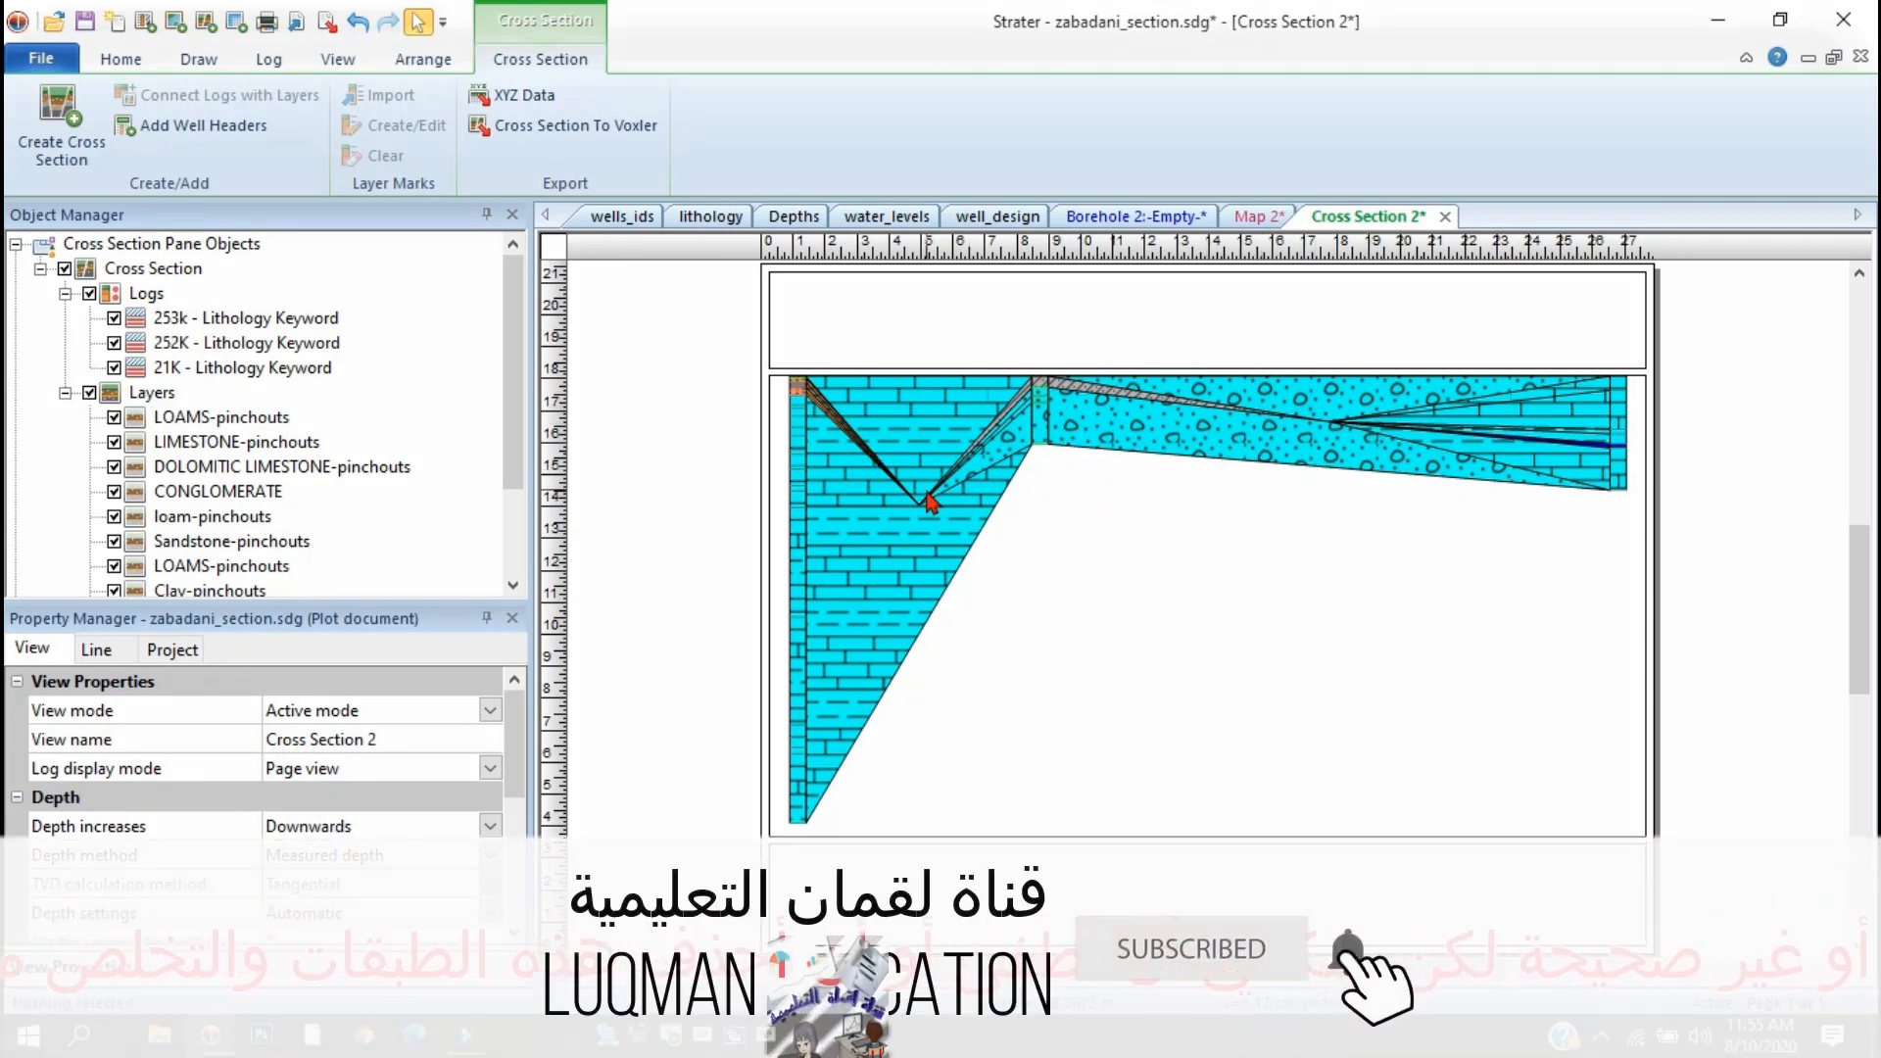
Hide the Layers group and narrow the cross section from its 21K side to about 23.66 cm wide.
click(89, 393)
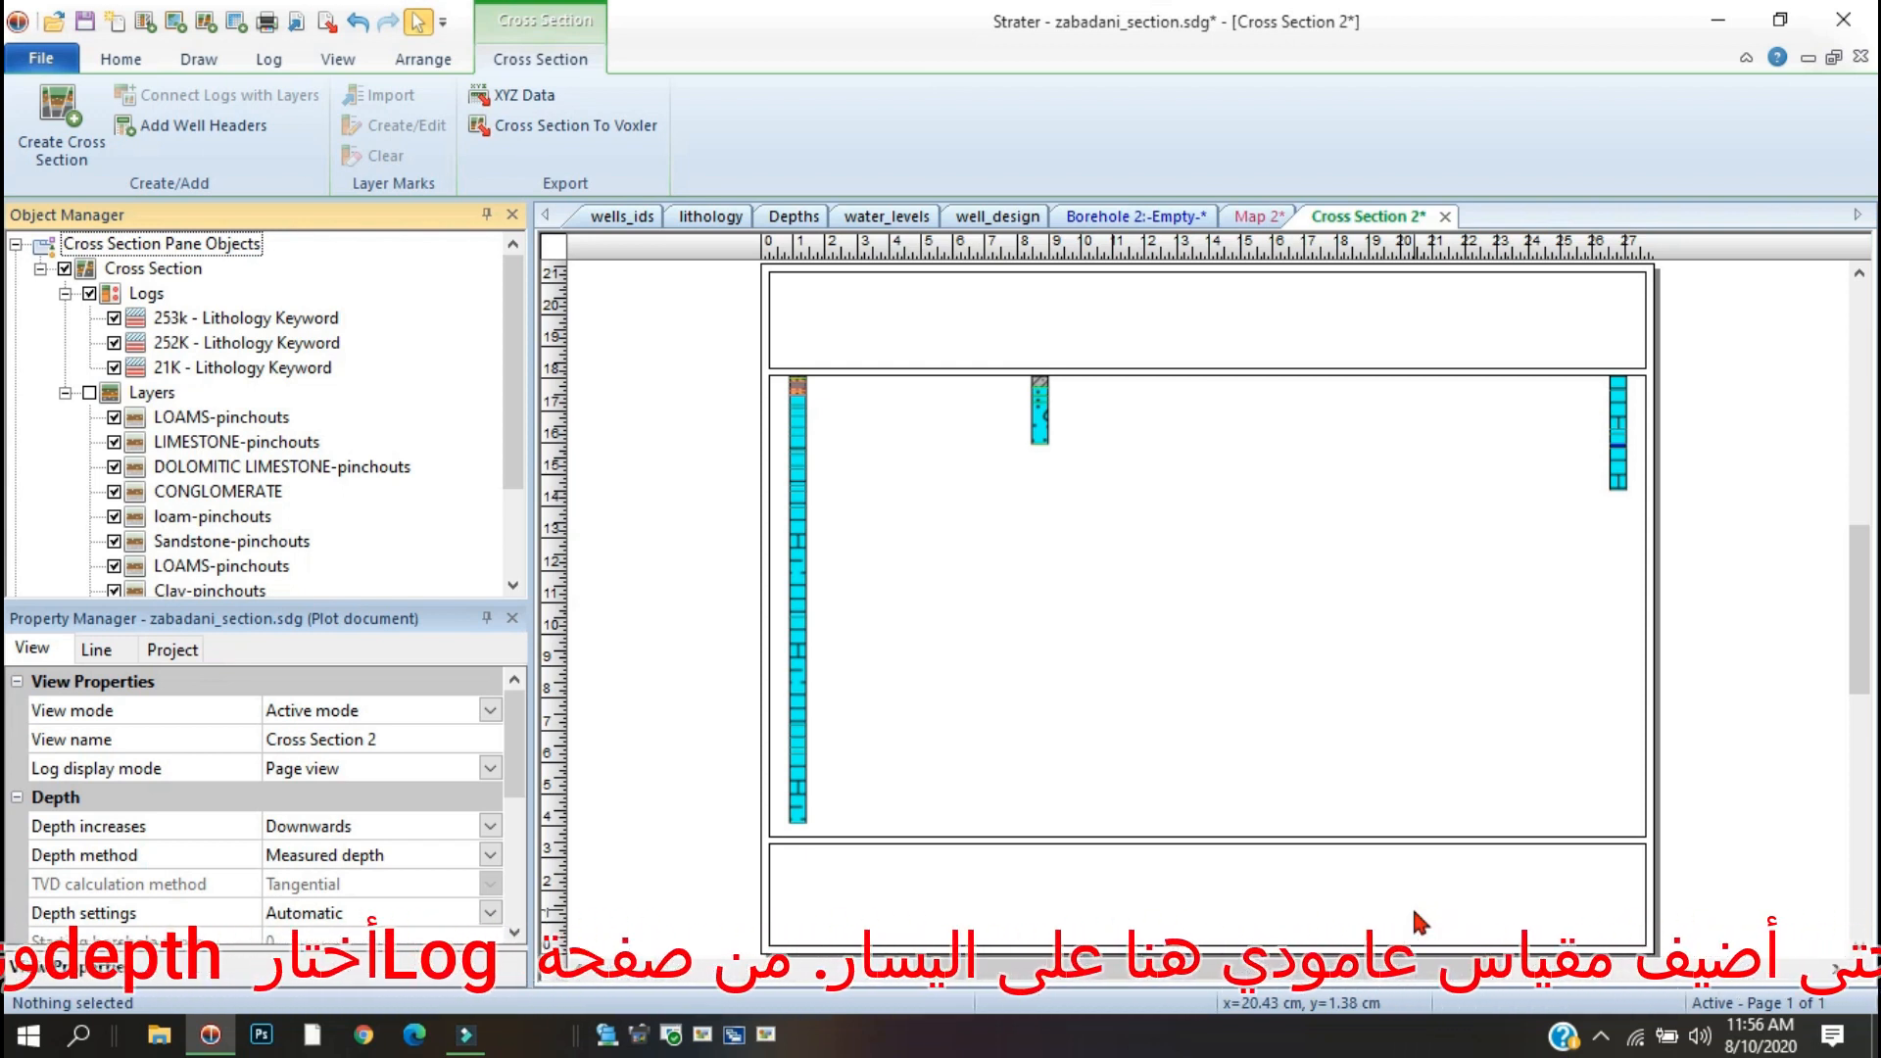
click(1007, 546)
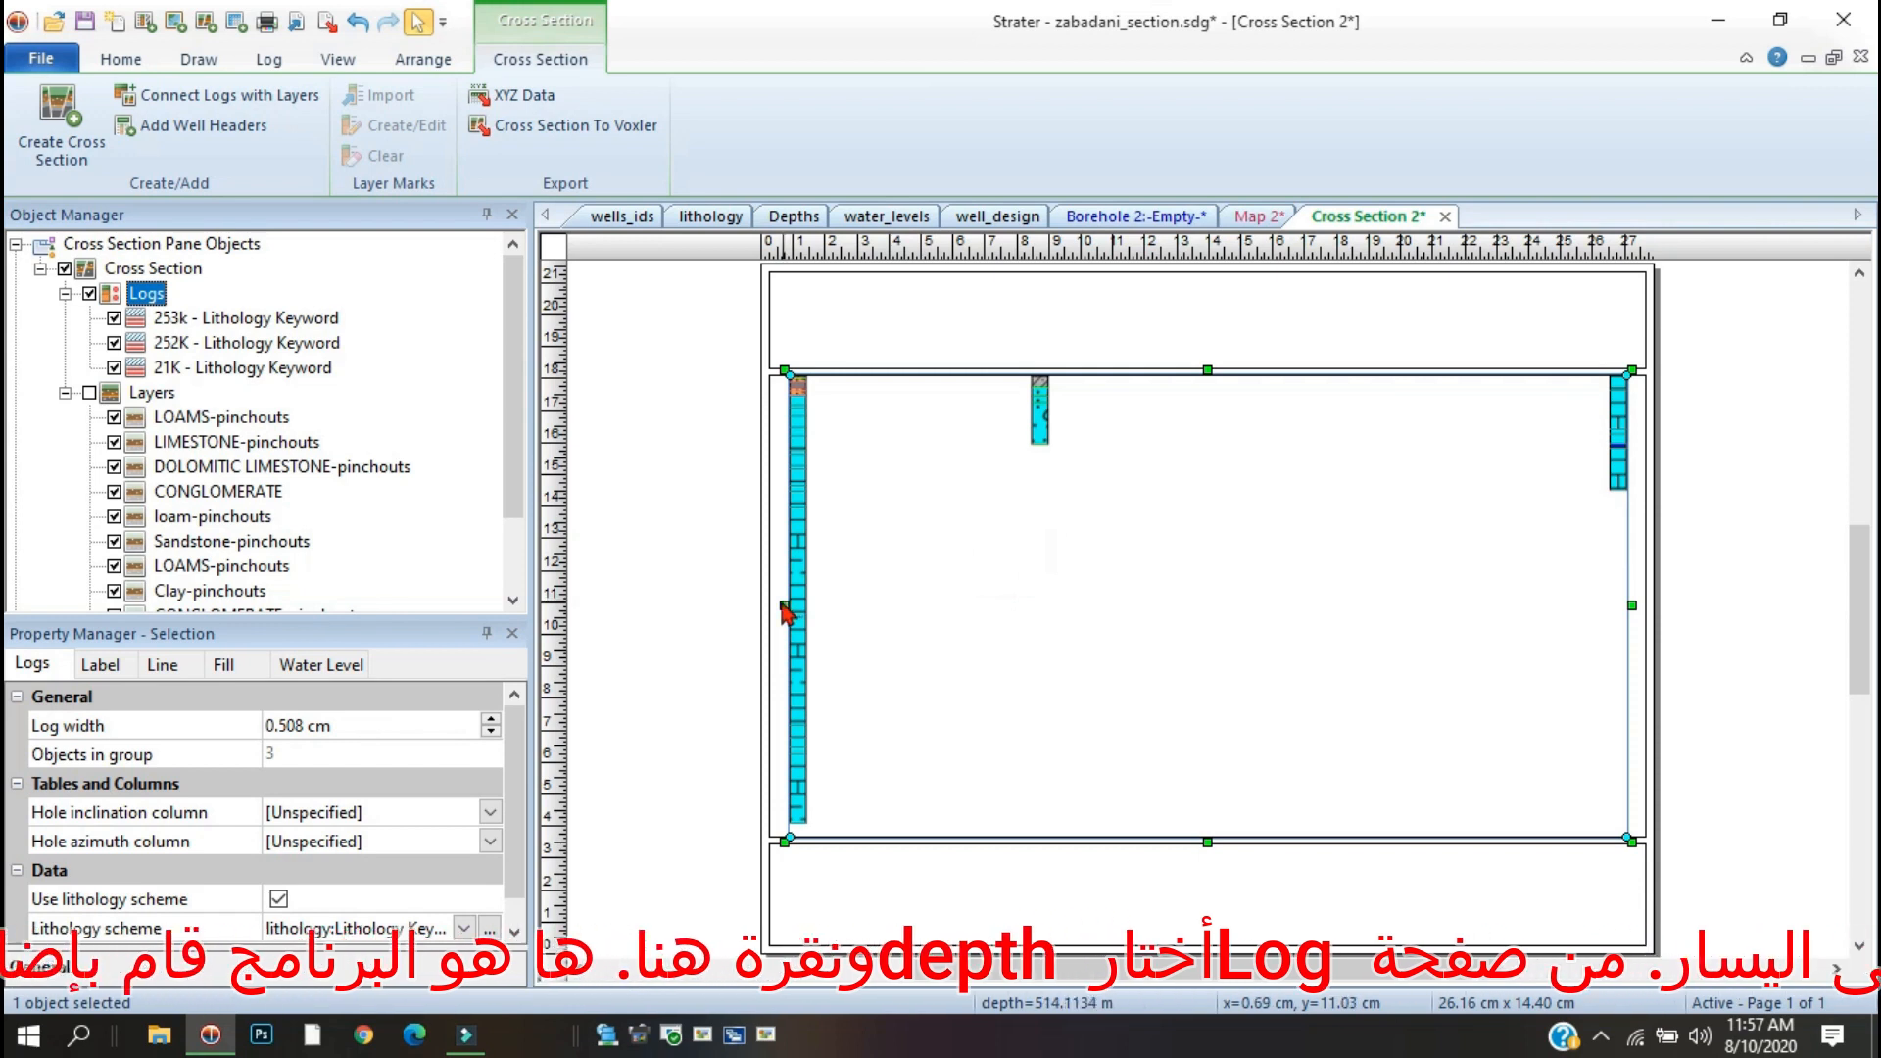
drag(784, 605, 864, 605)
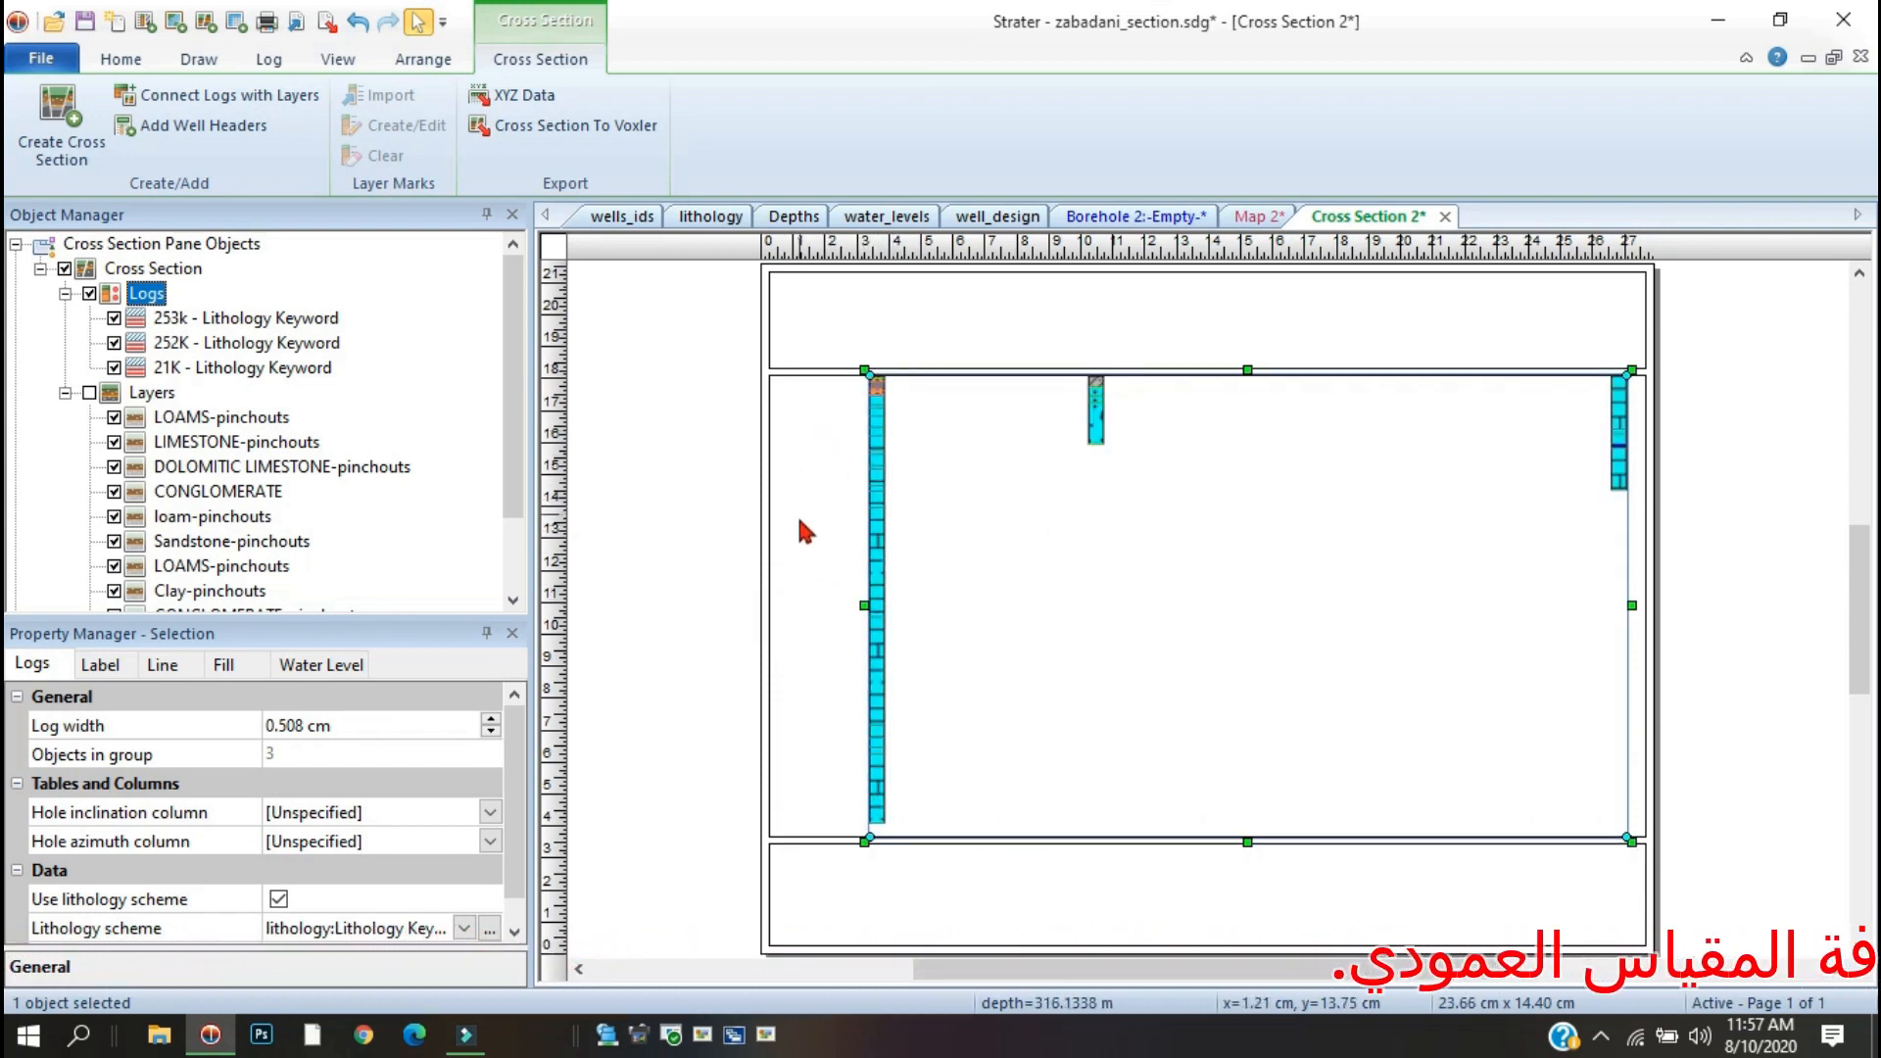
click(809, 465)
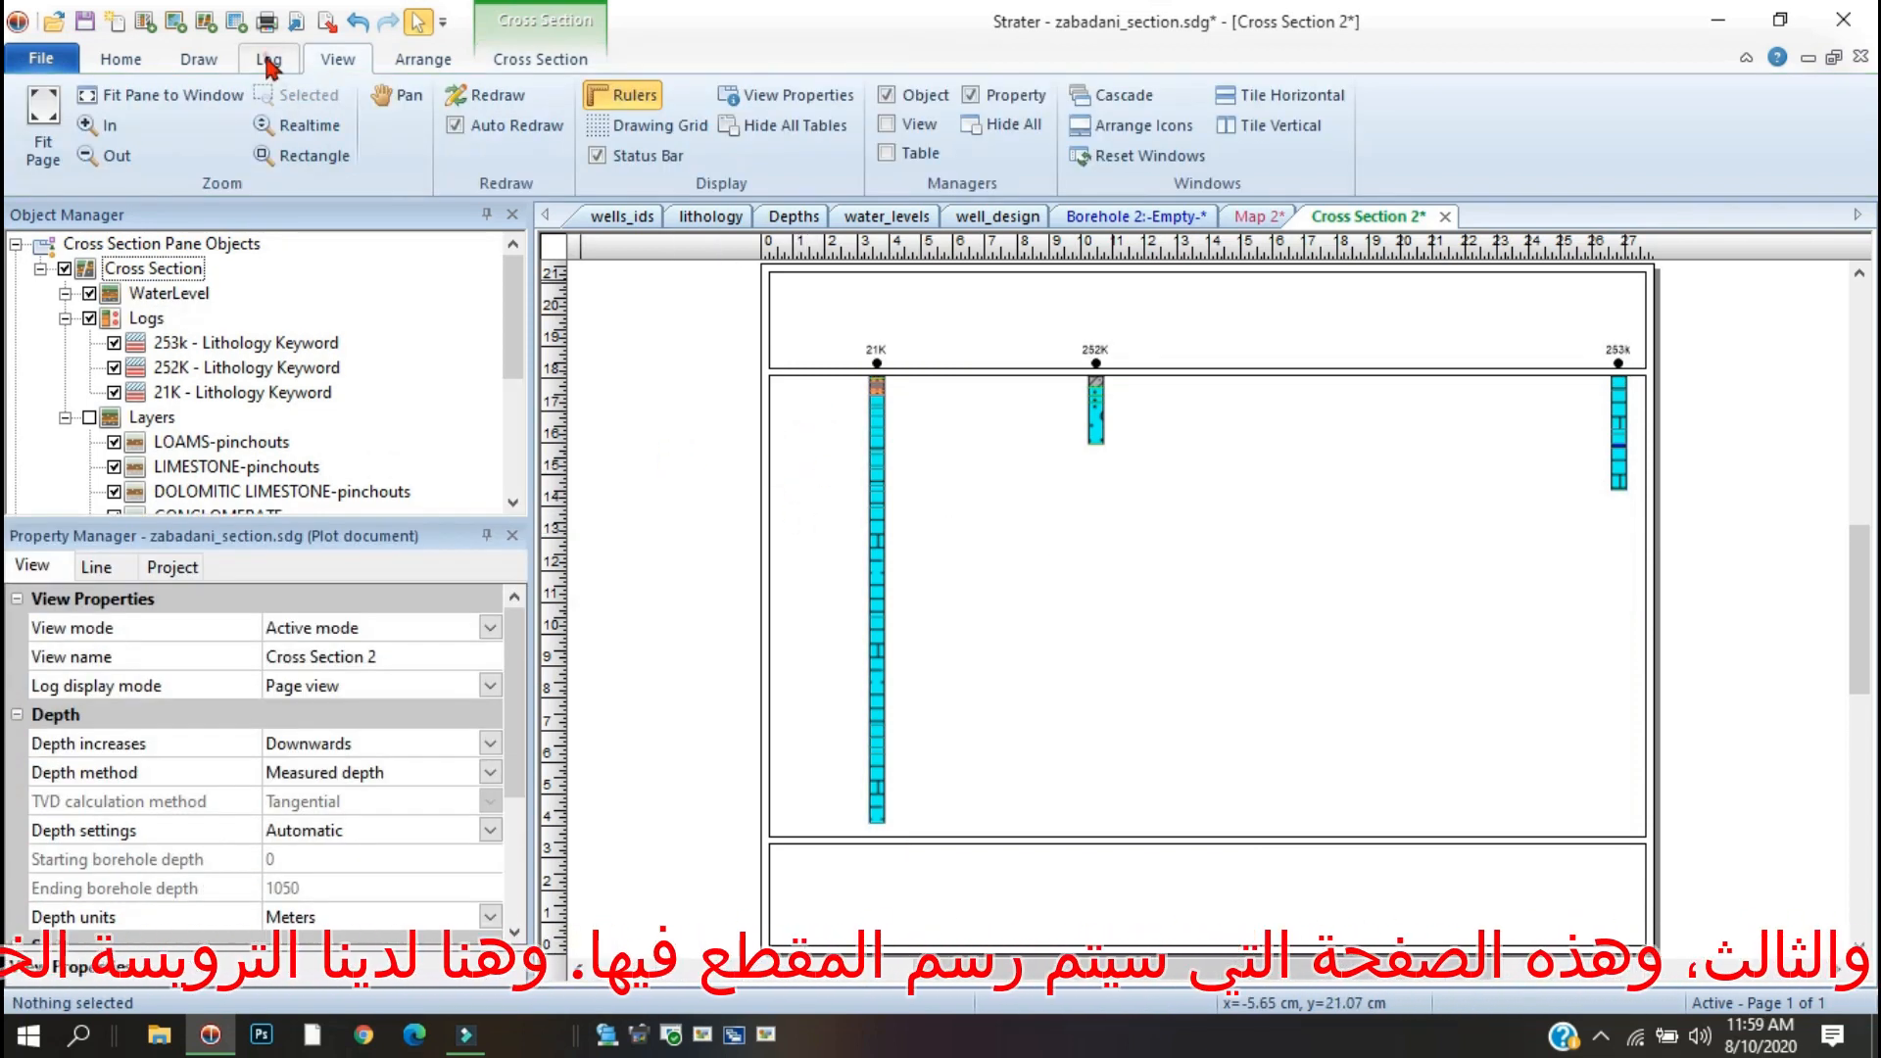
Add a depth log for well 21K as a vertical scale beside the 21K lithology log.
click(268, 61)
click(43, 113)
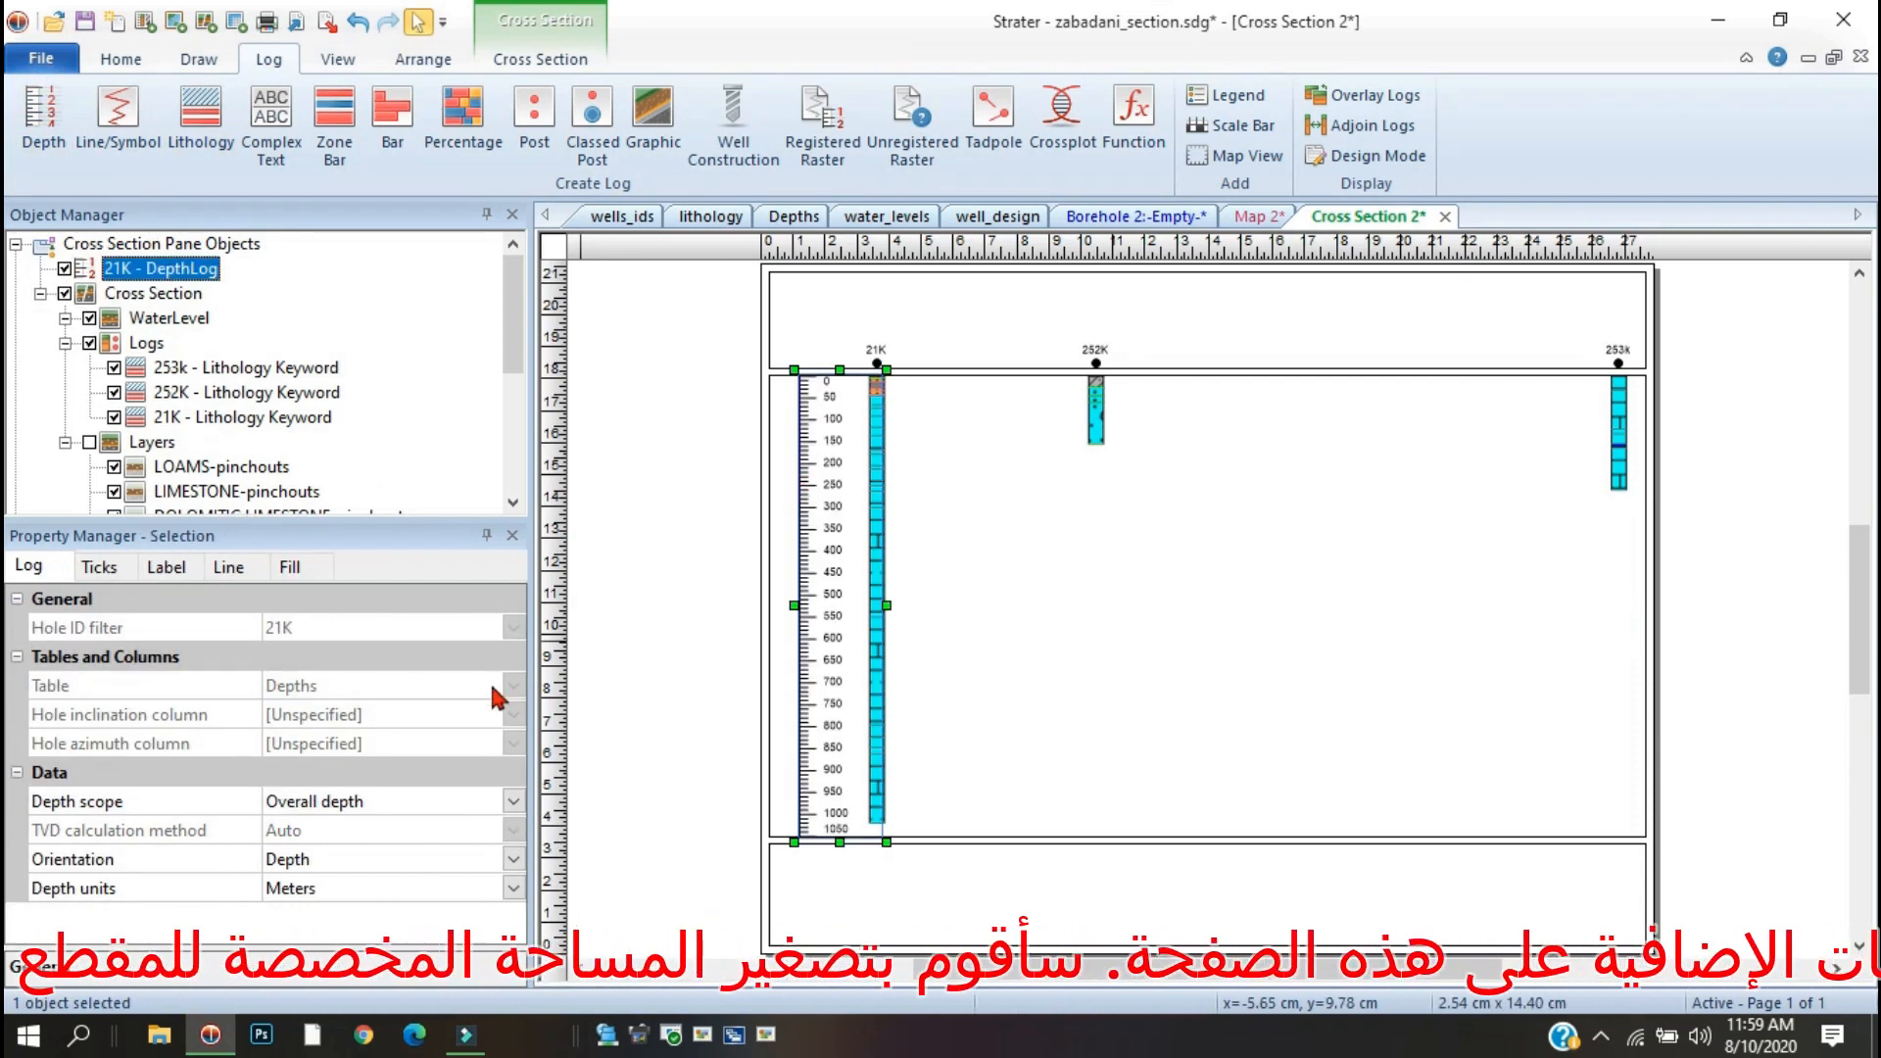
click(651, 338)
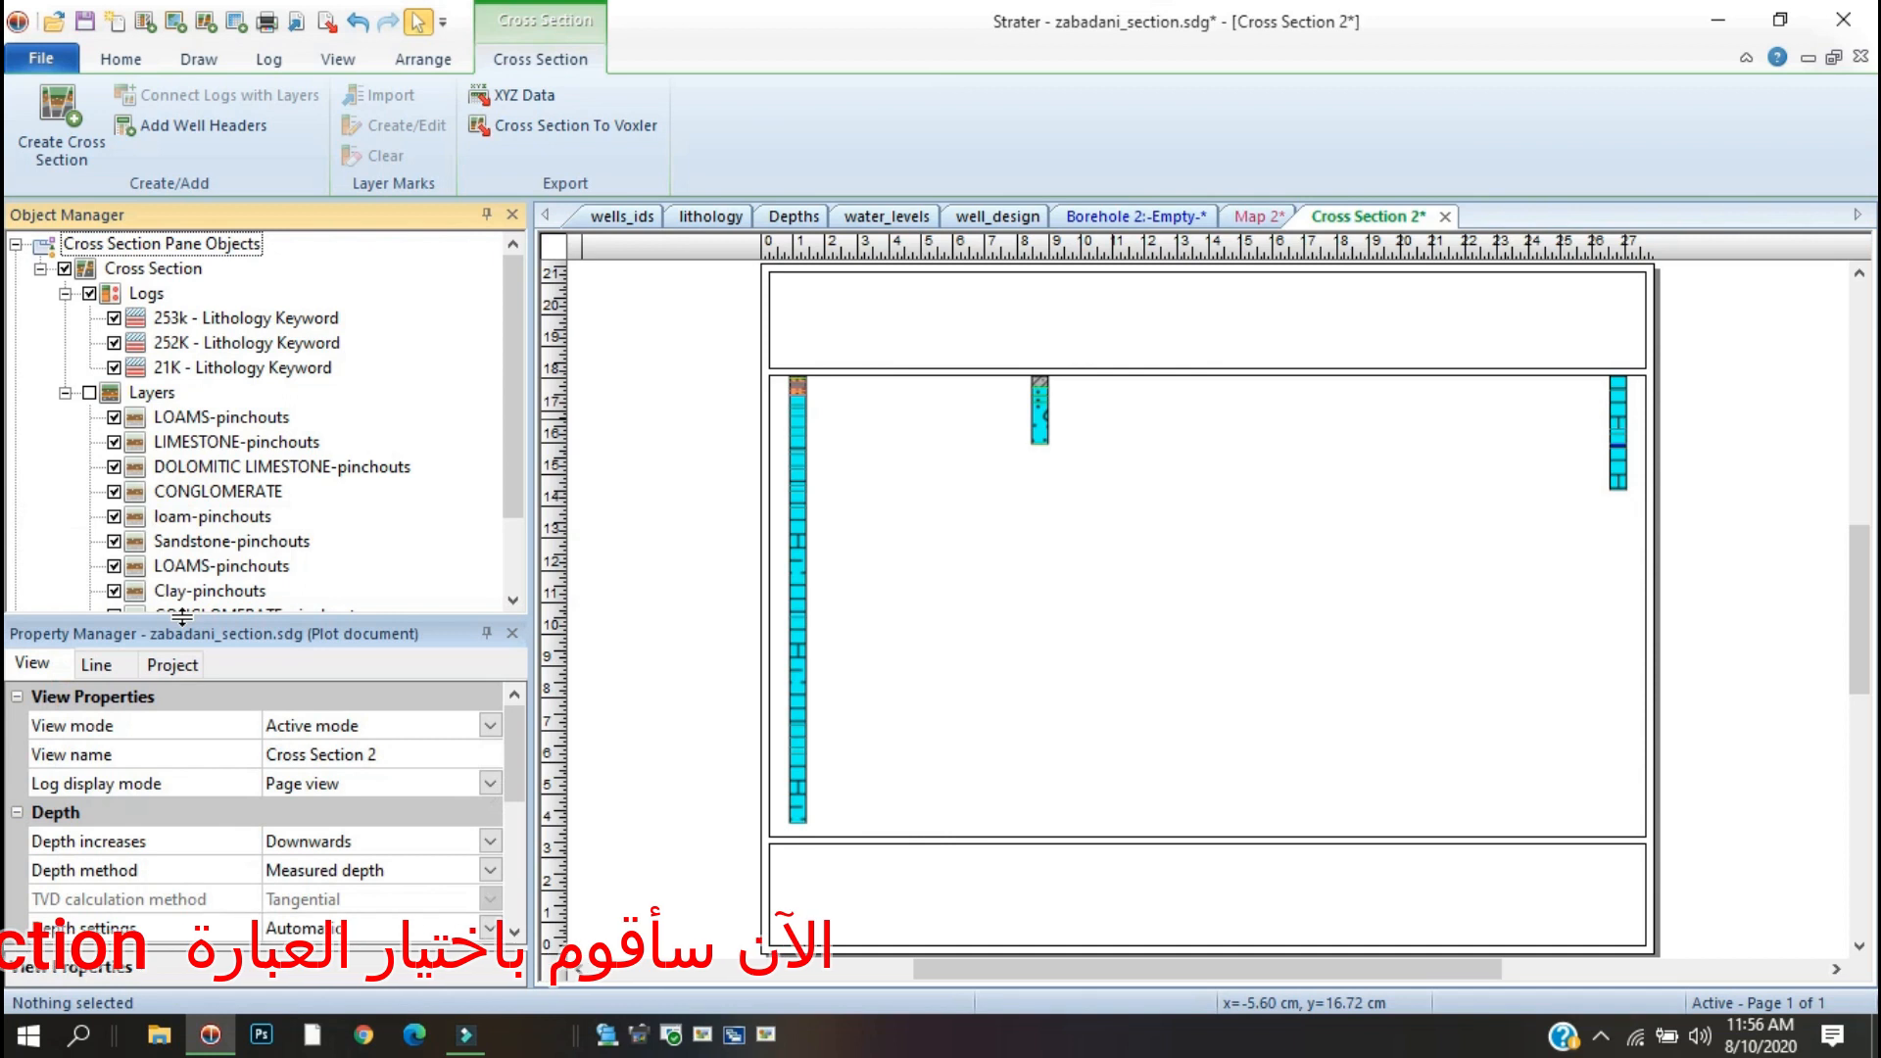
Add well headers showing the Hole ID above the logs of the cross section.
click(180, 274)
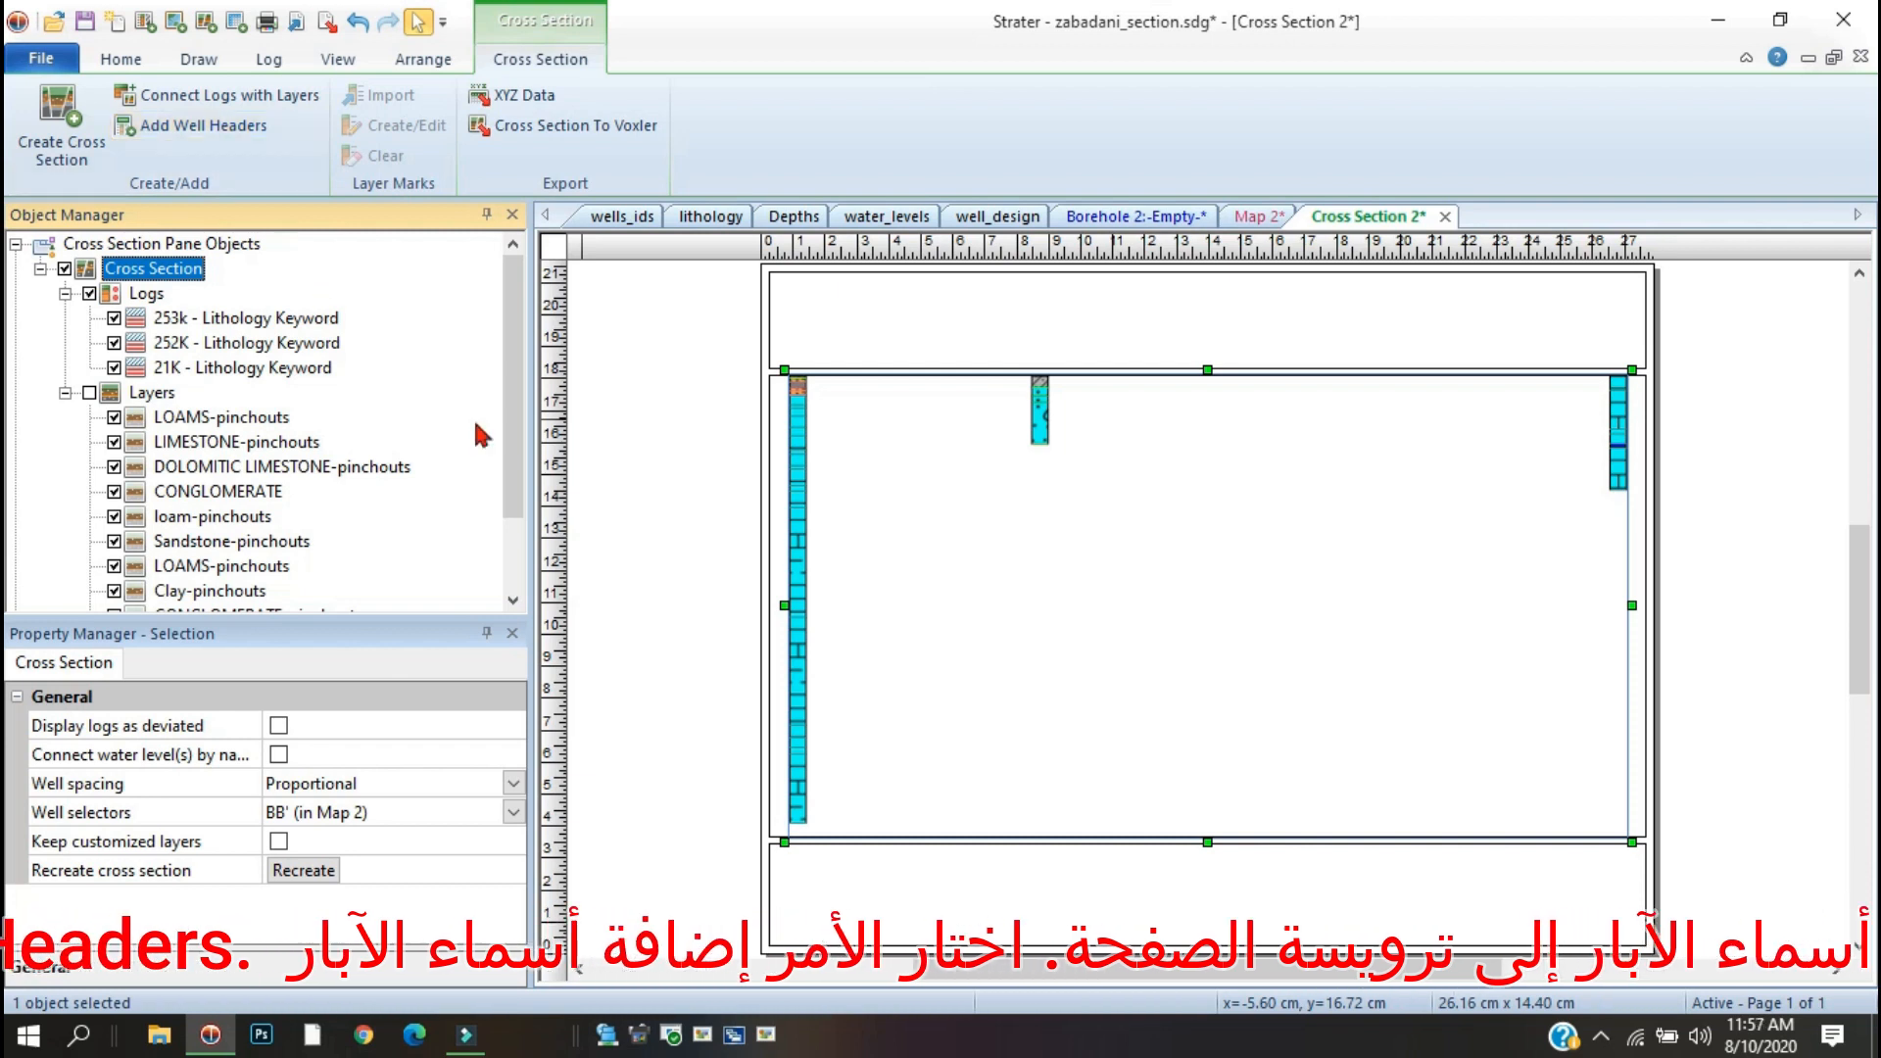
click(181, 130)
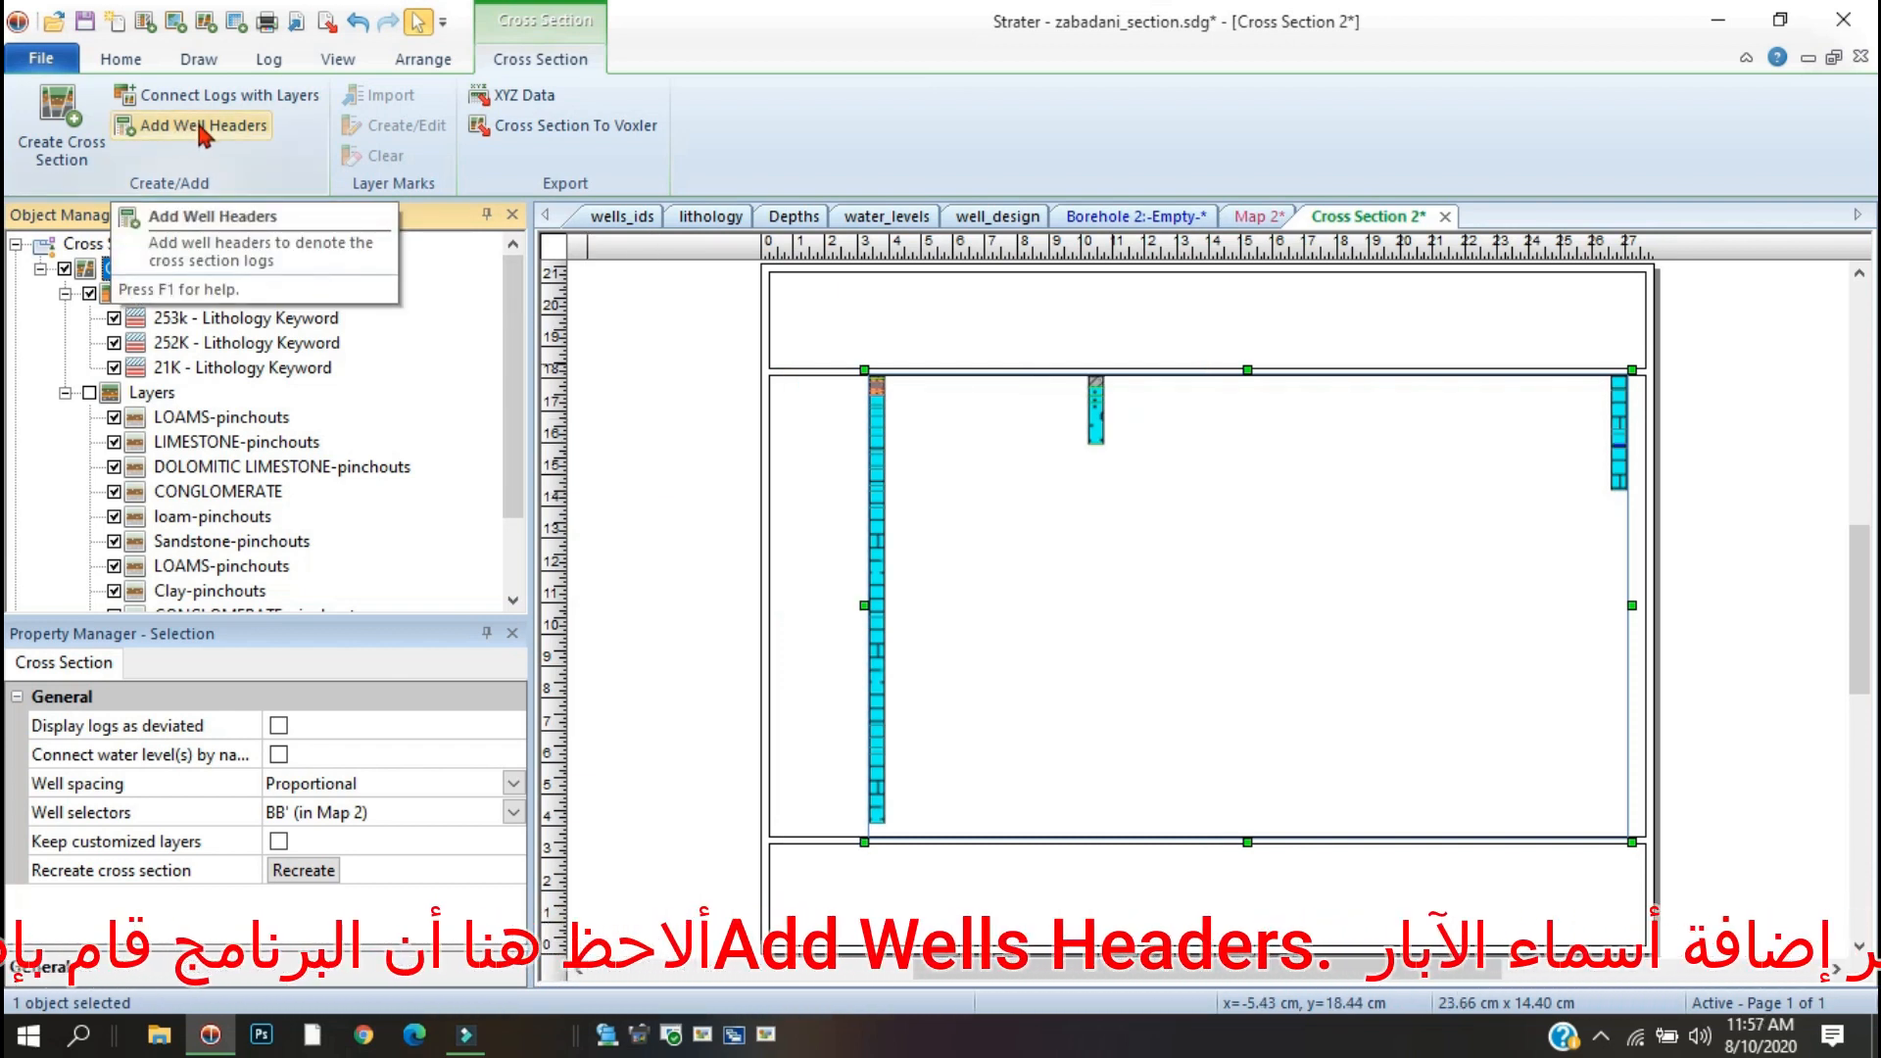
click(201, 130)
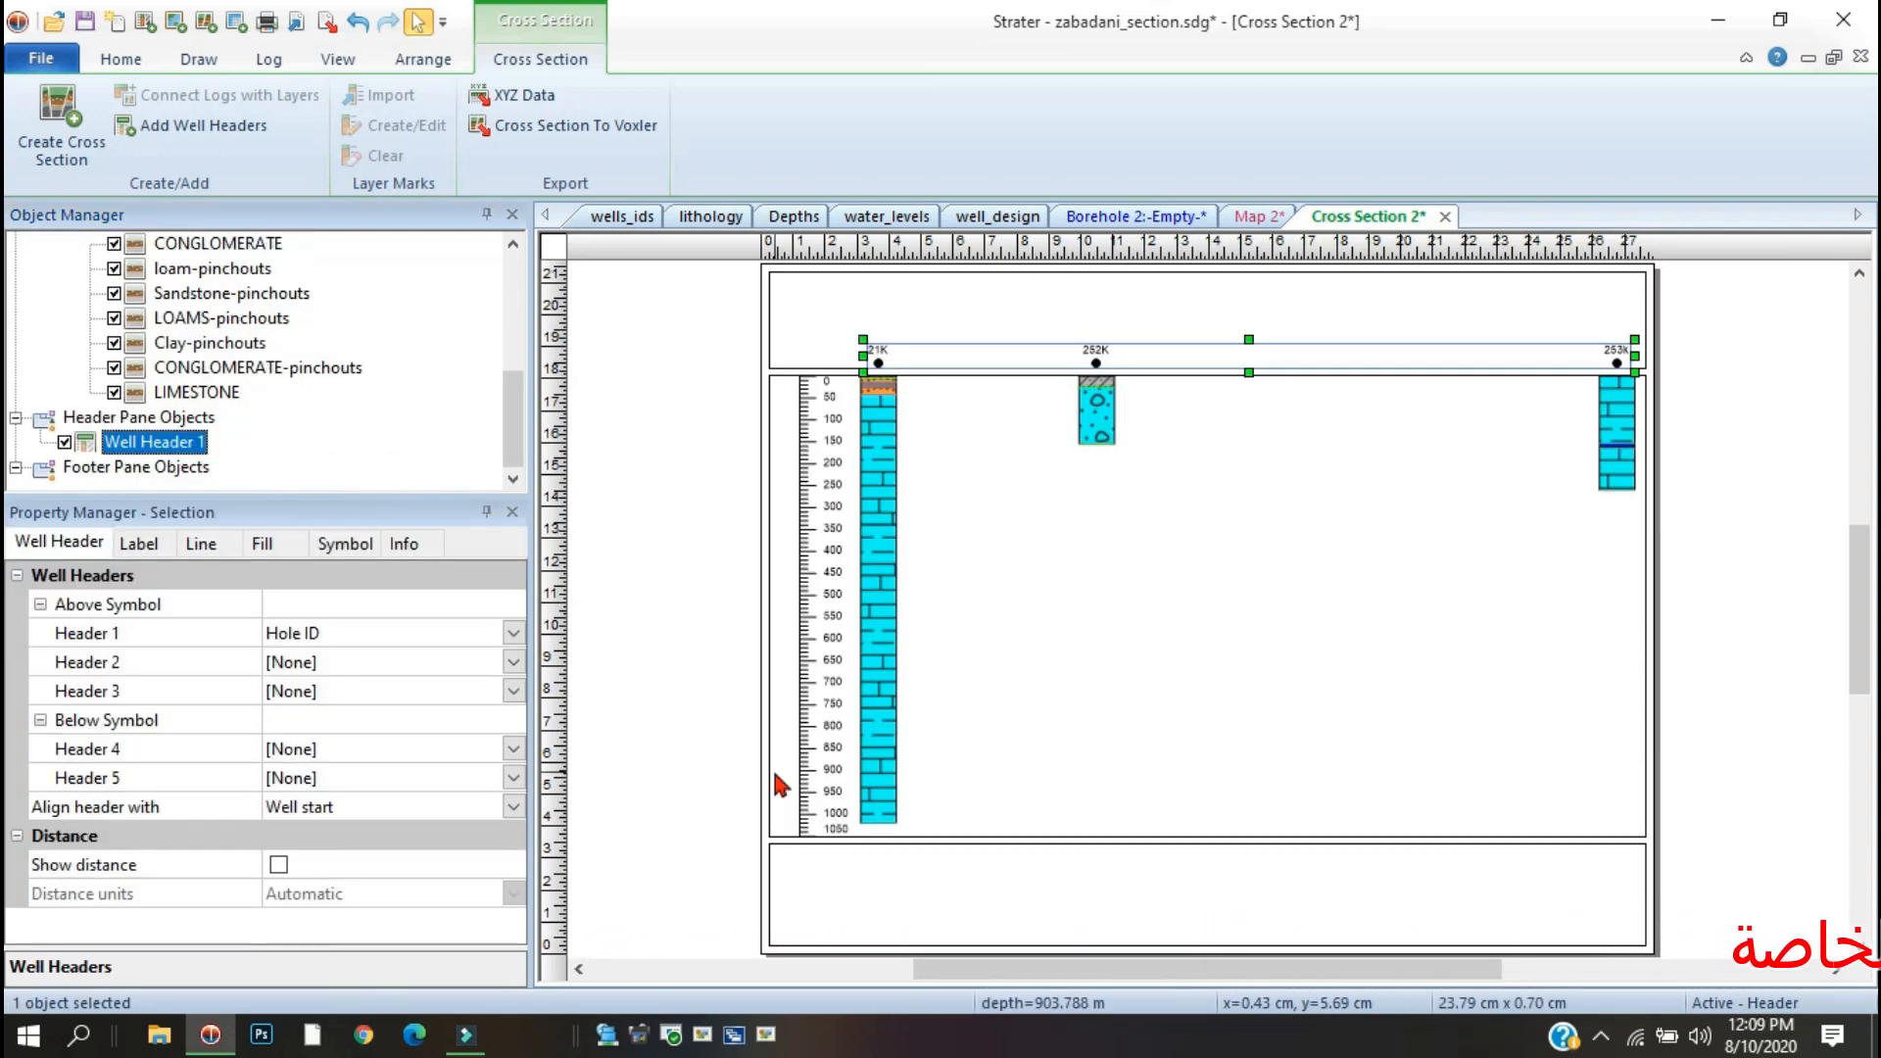
click(625, 352)
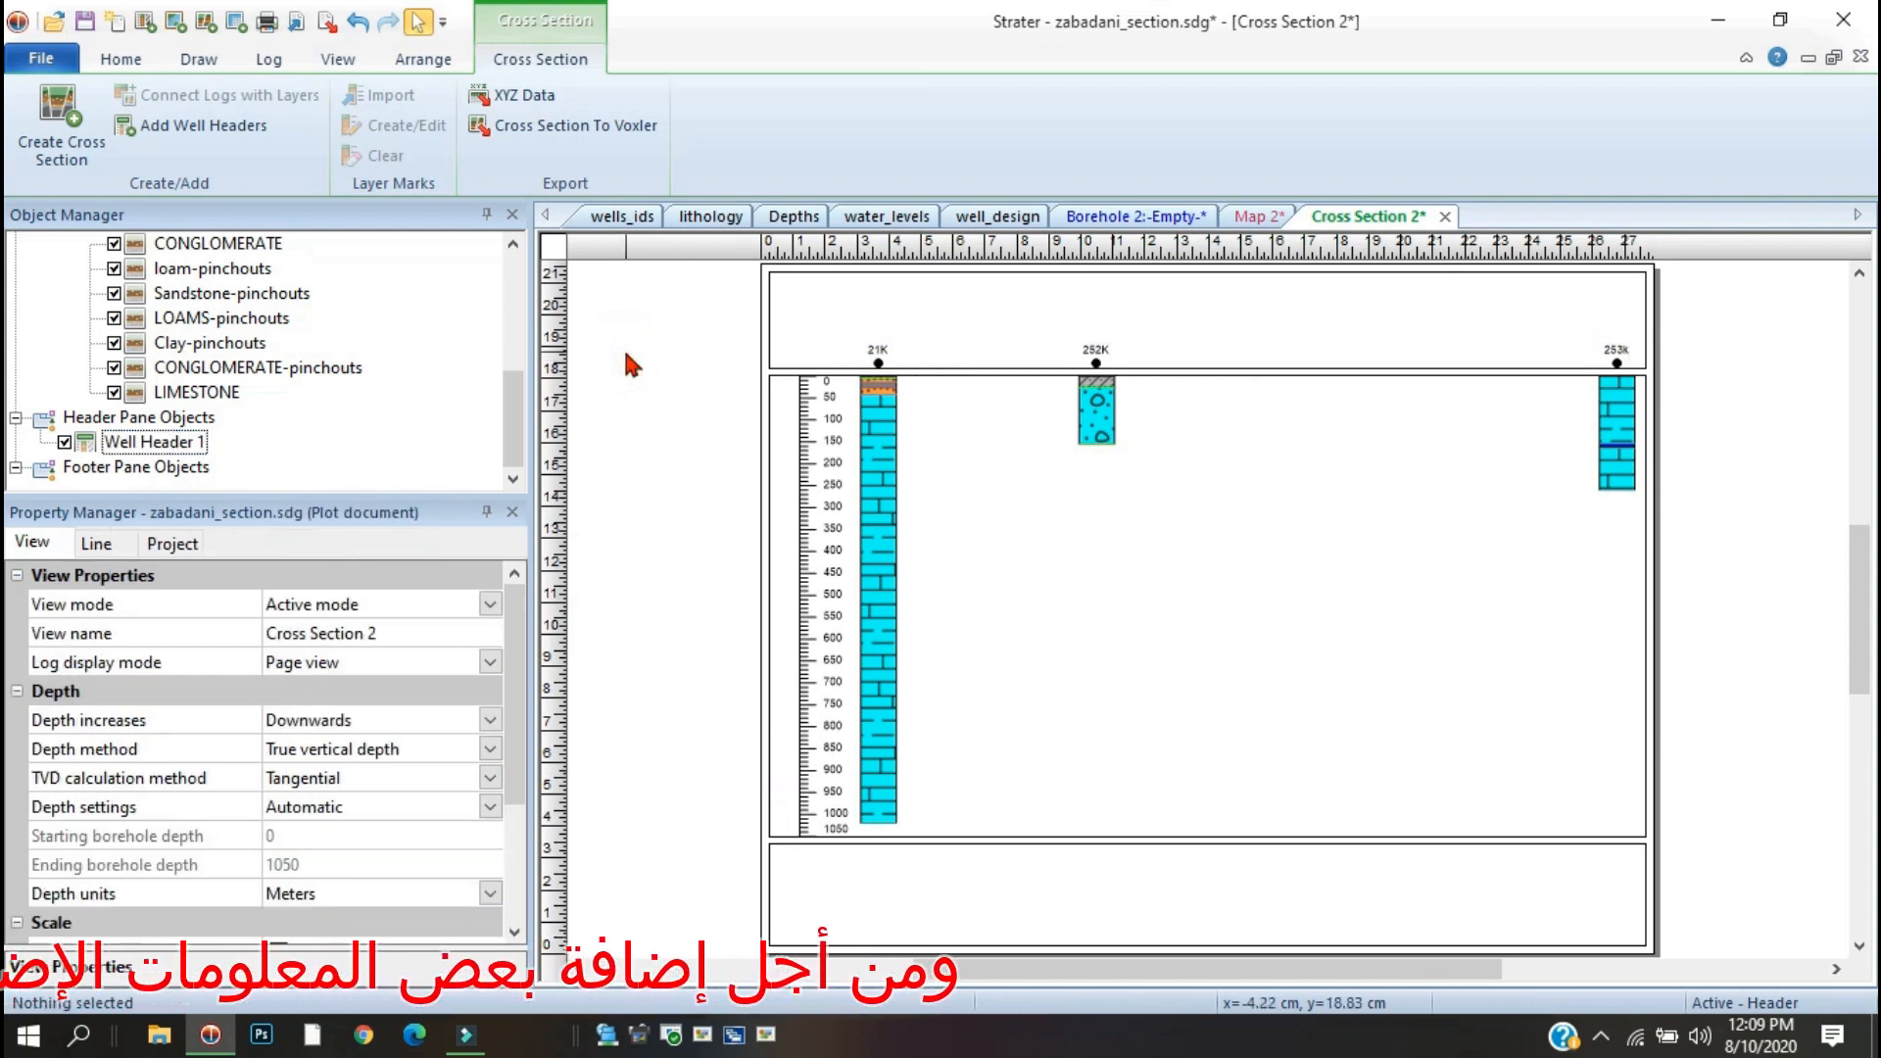
scroll(478, 408, up, 4)
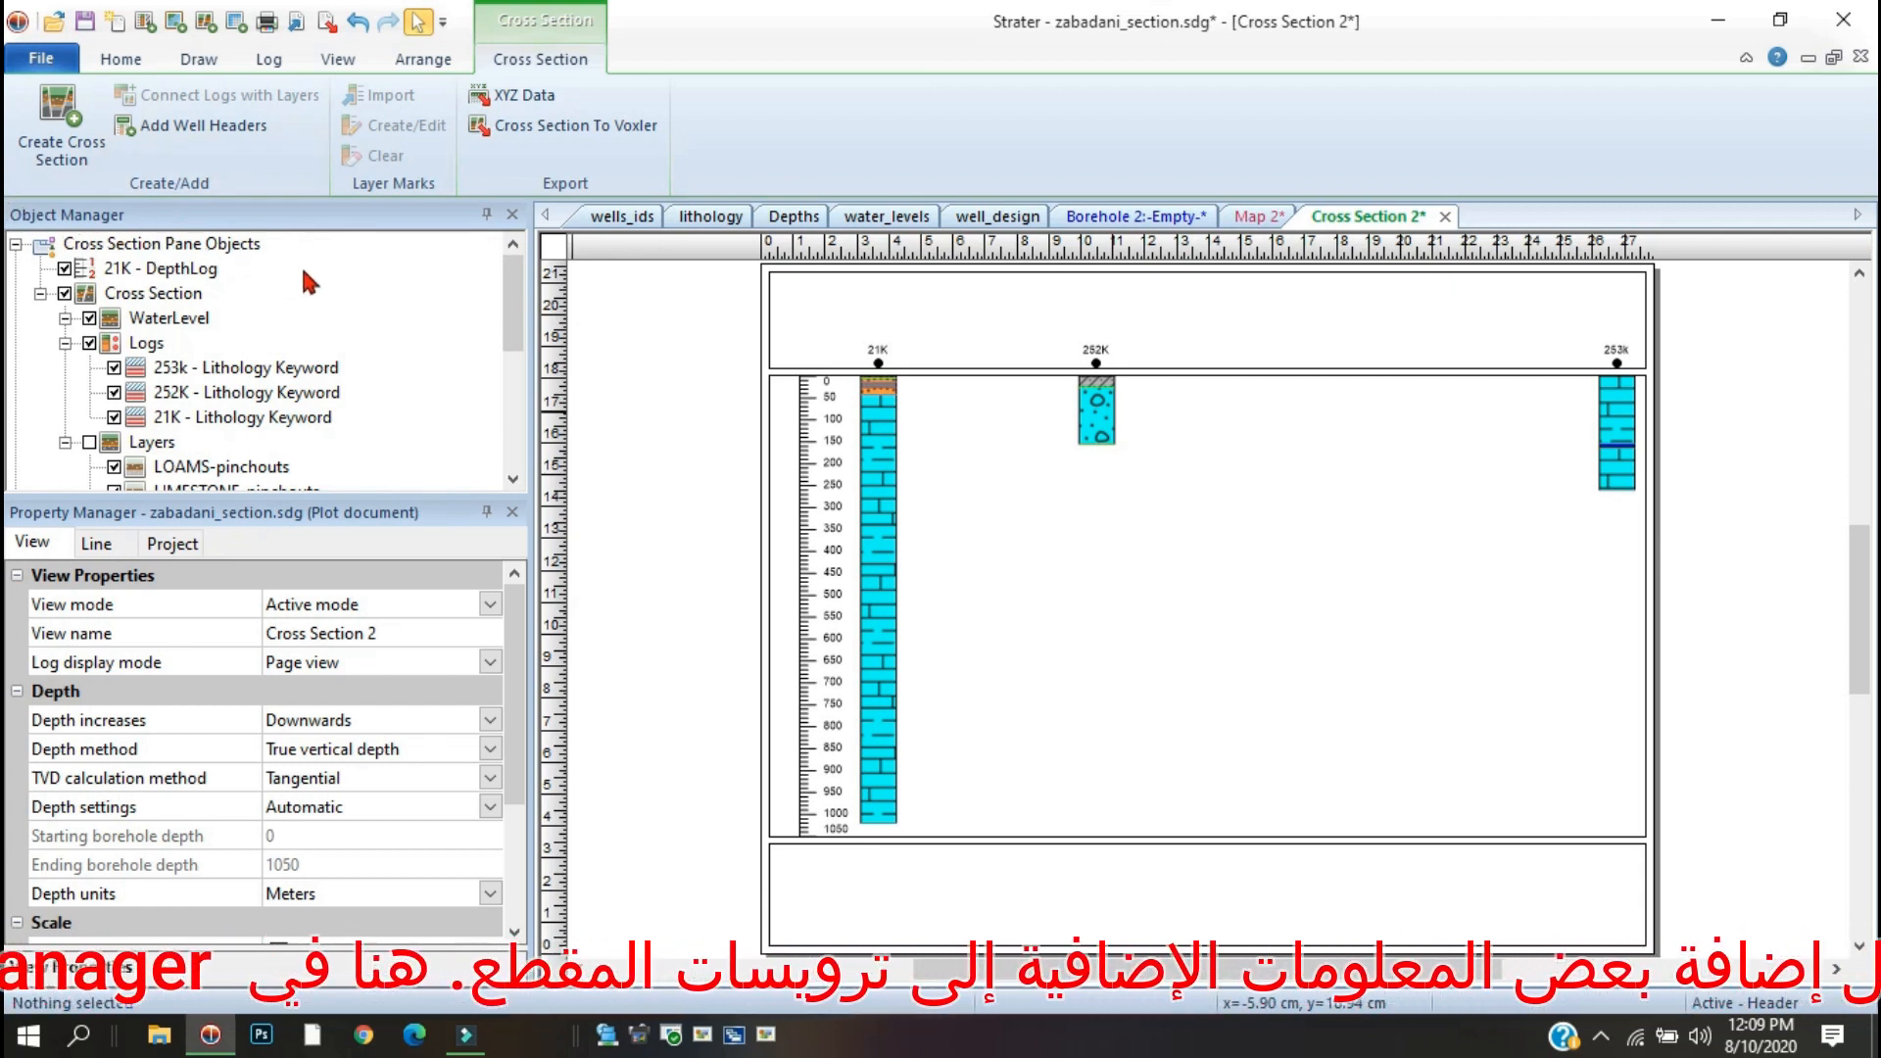
Set Header 2 of Well Header 1 to location, above the well symbols.
scroll(340, 299, down, 4)
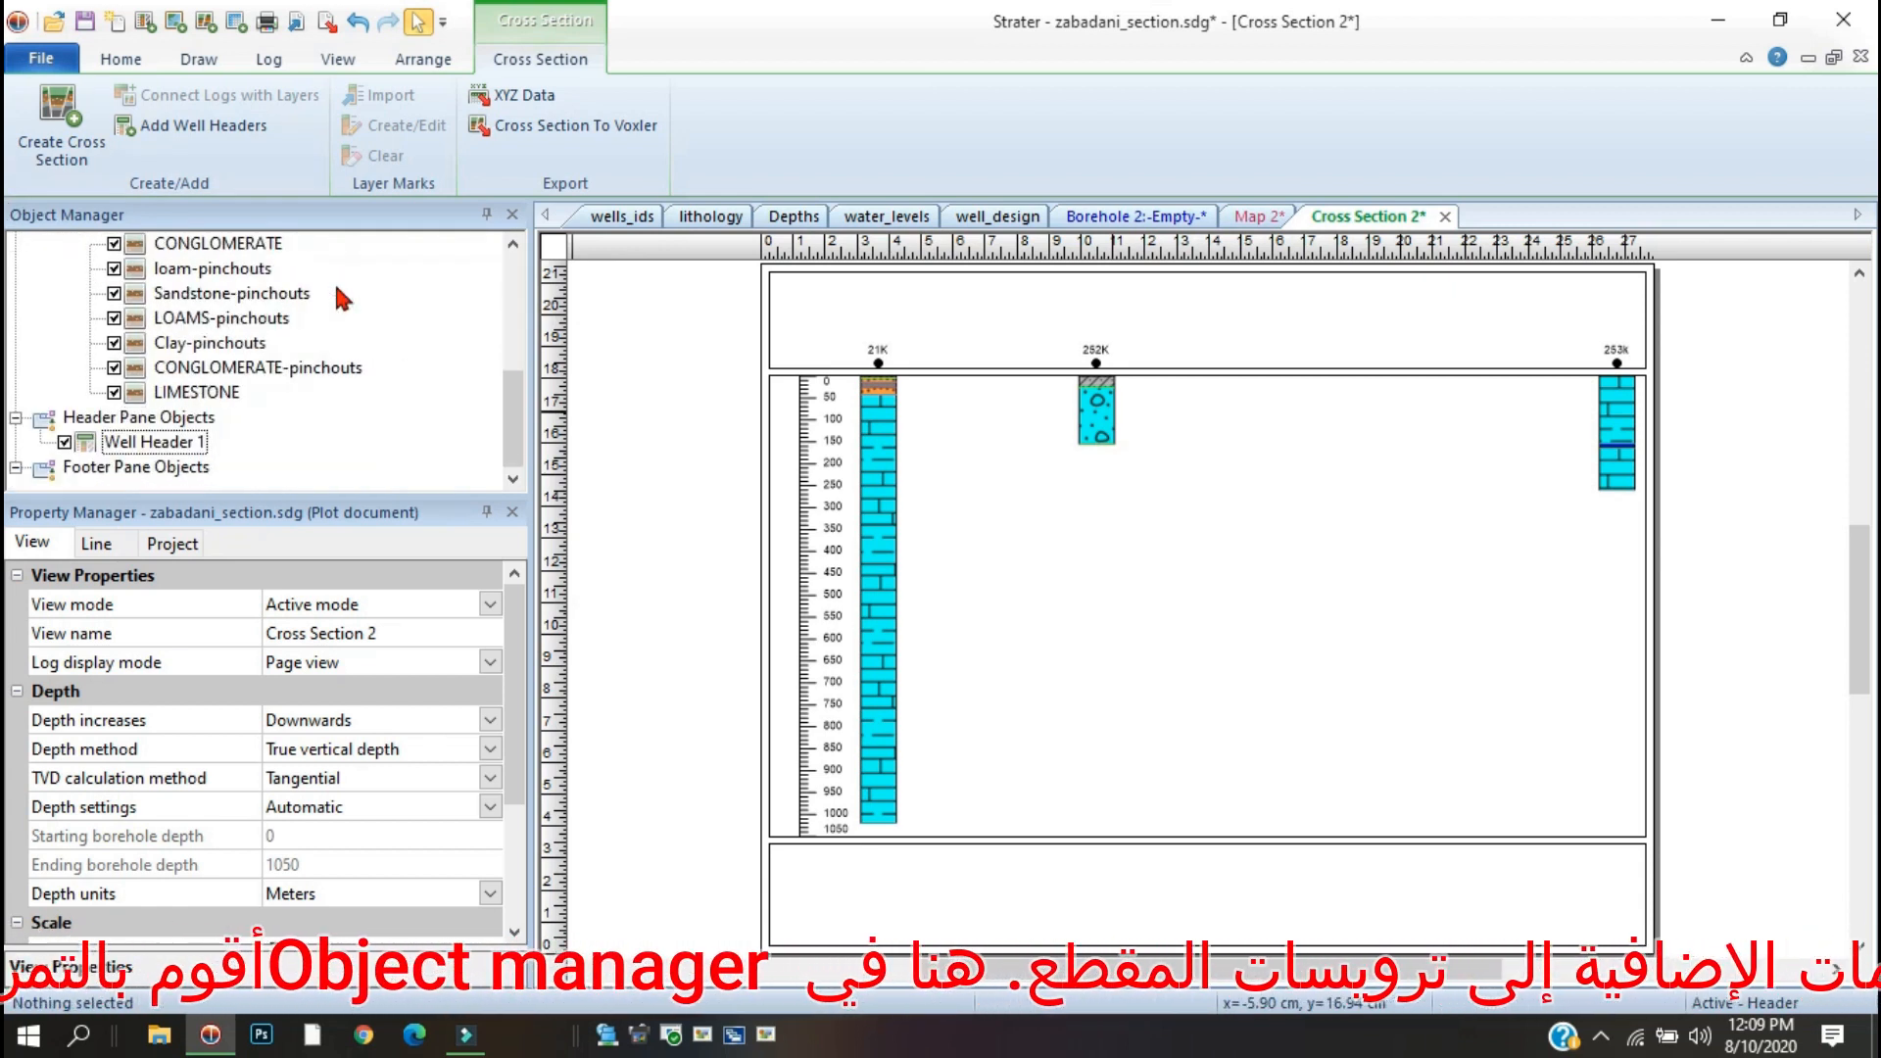
click(154, 443)
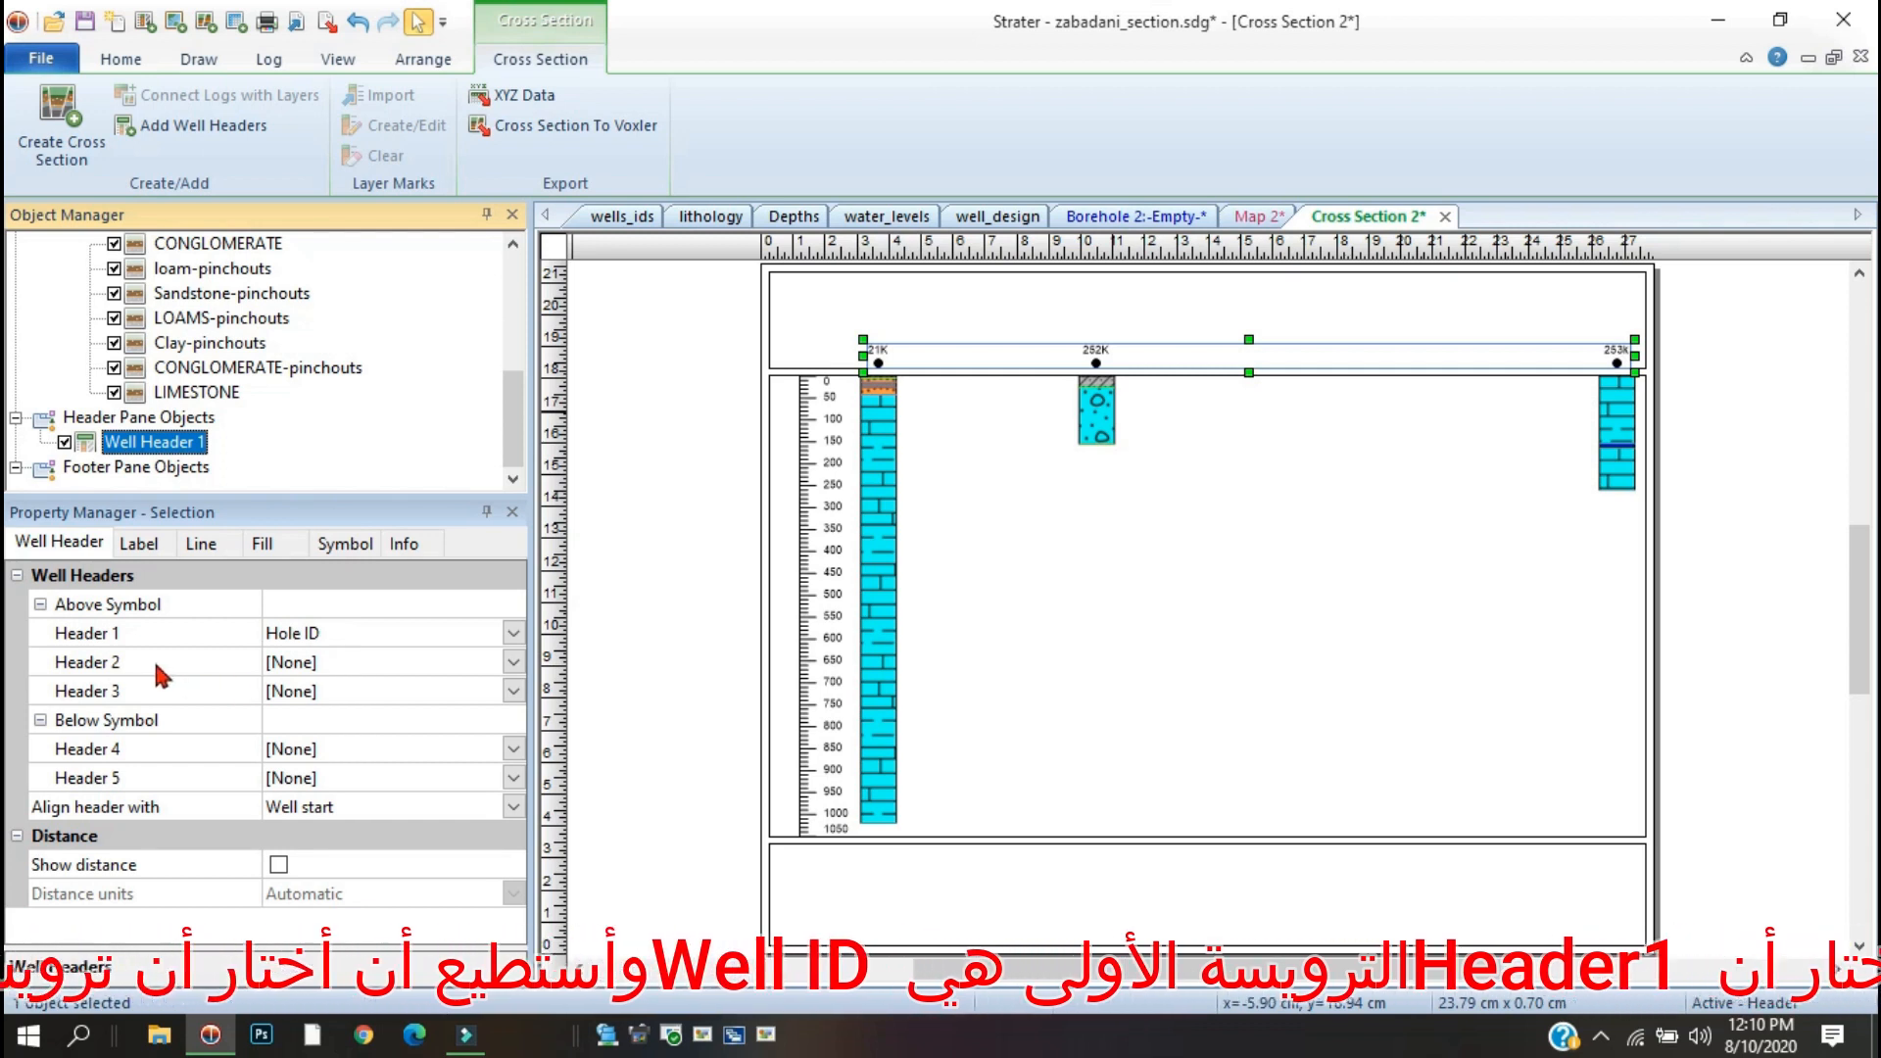
click(513, 663)
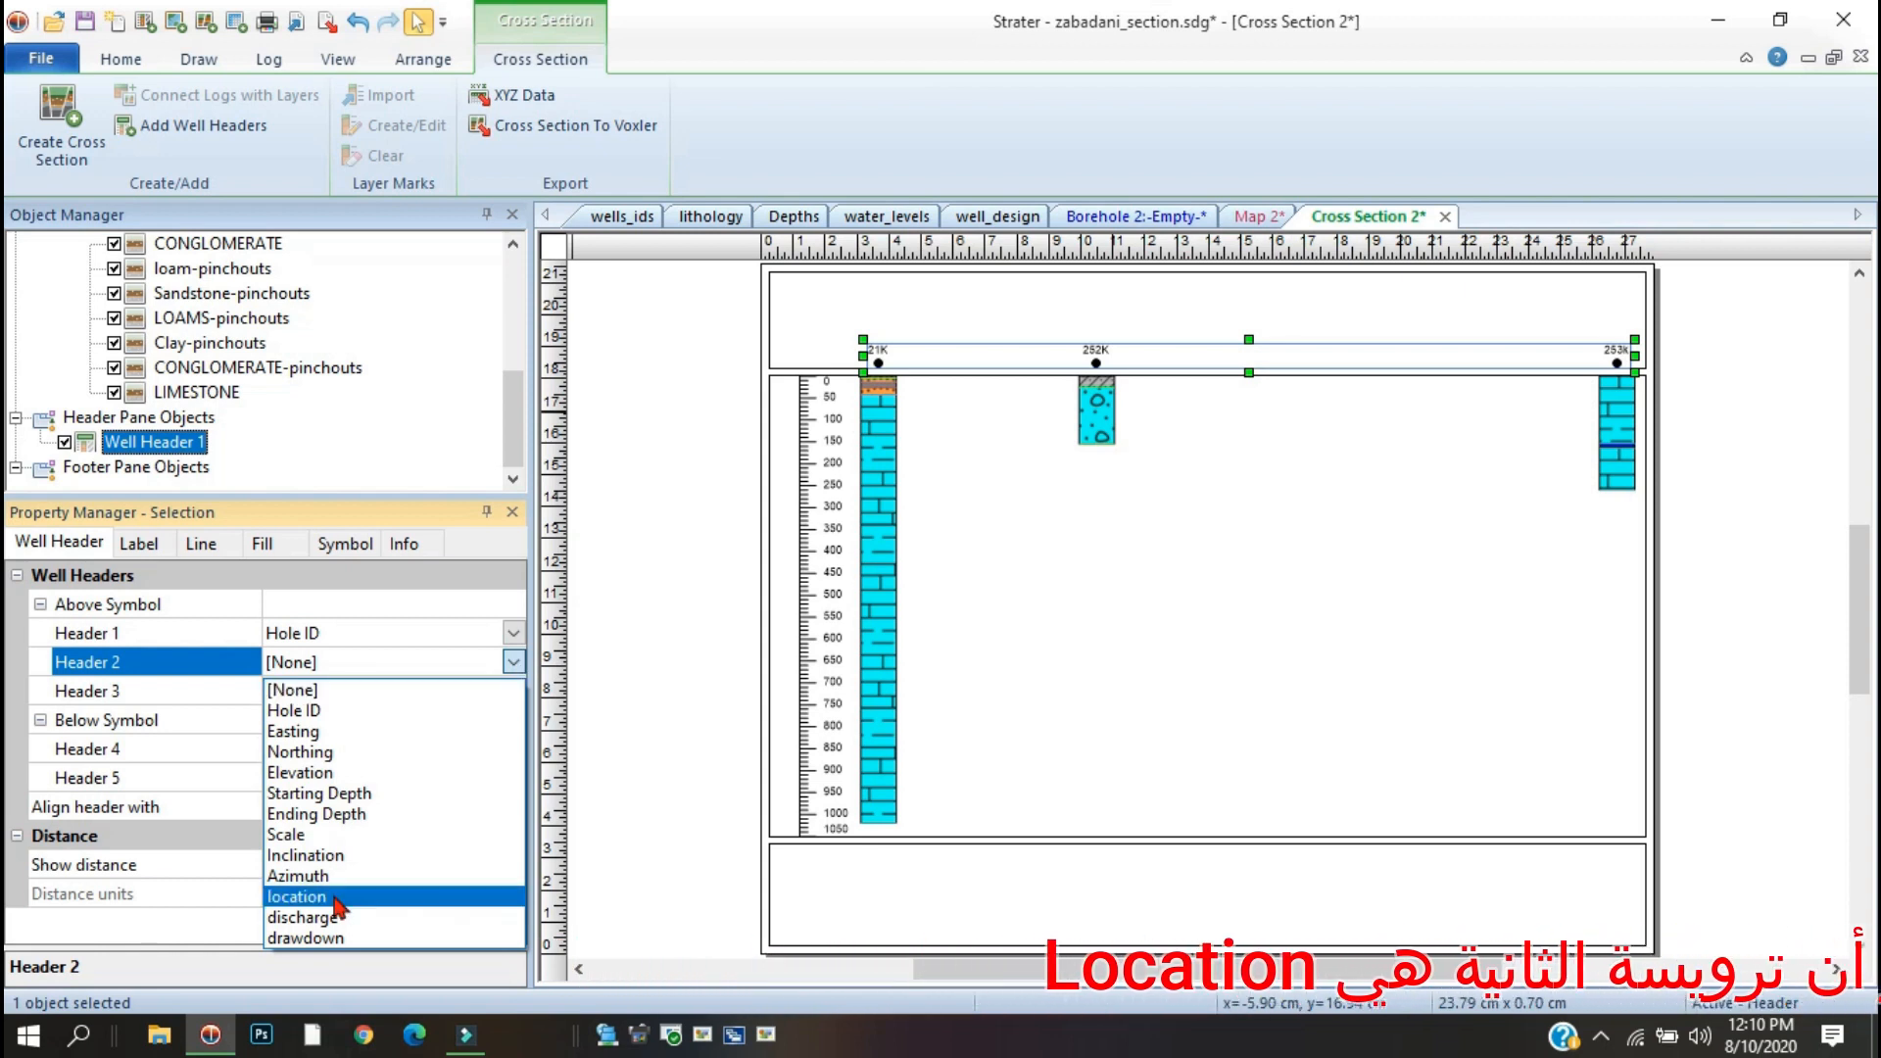
click(297, 897)
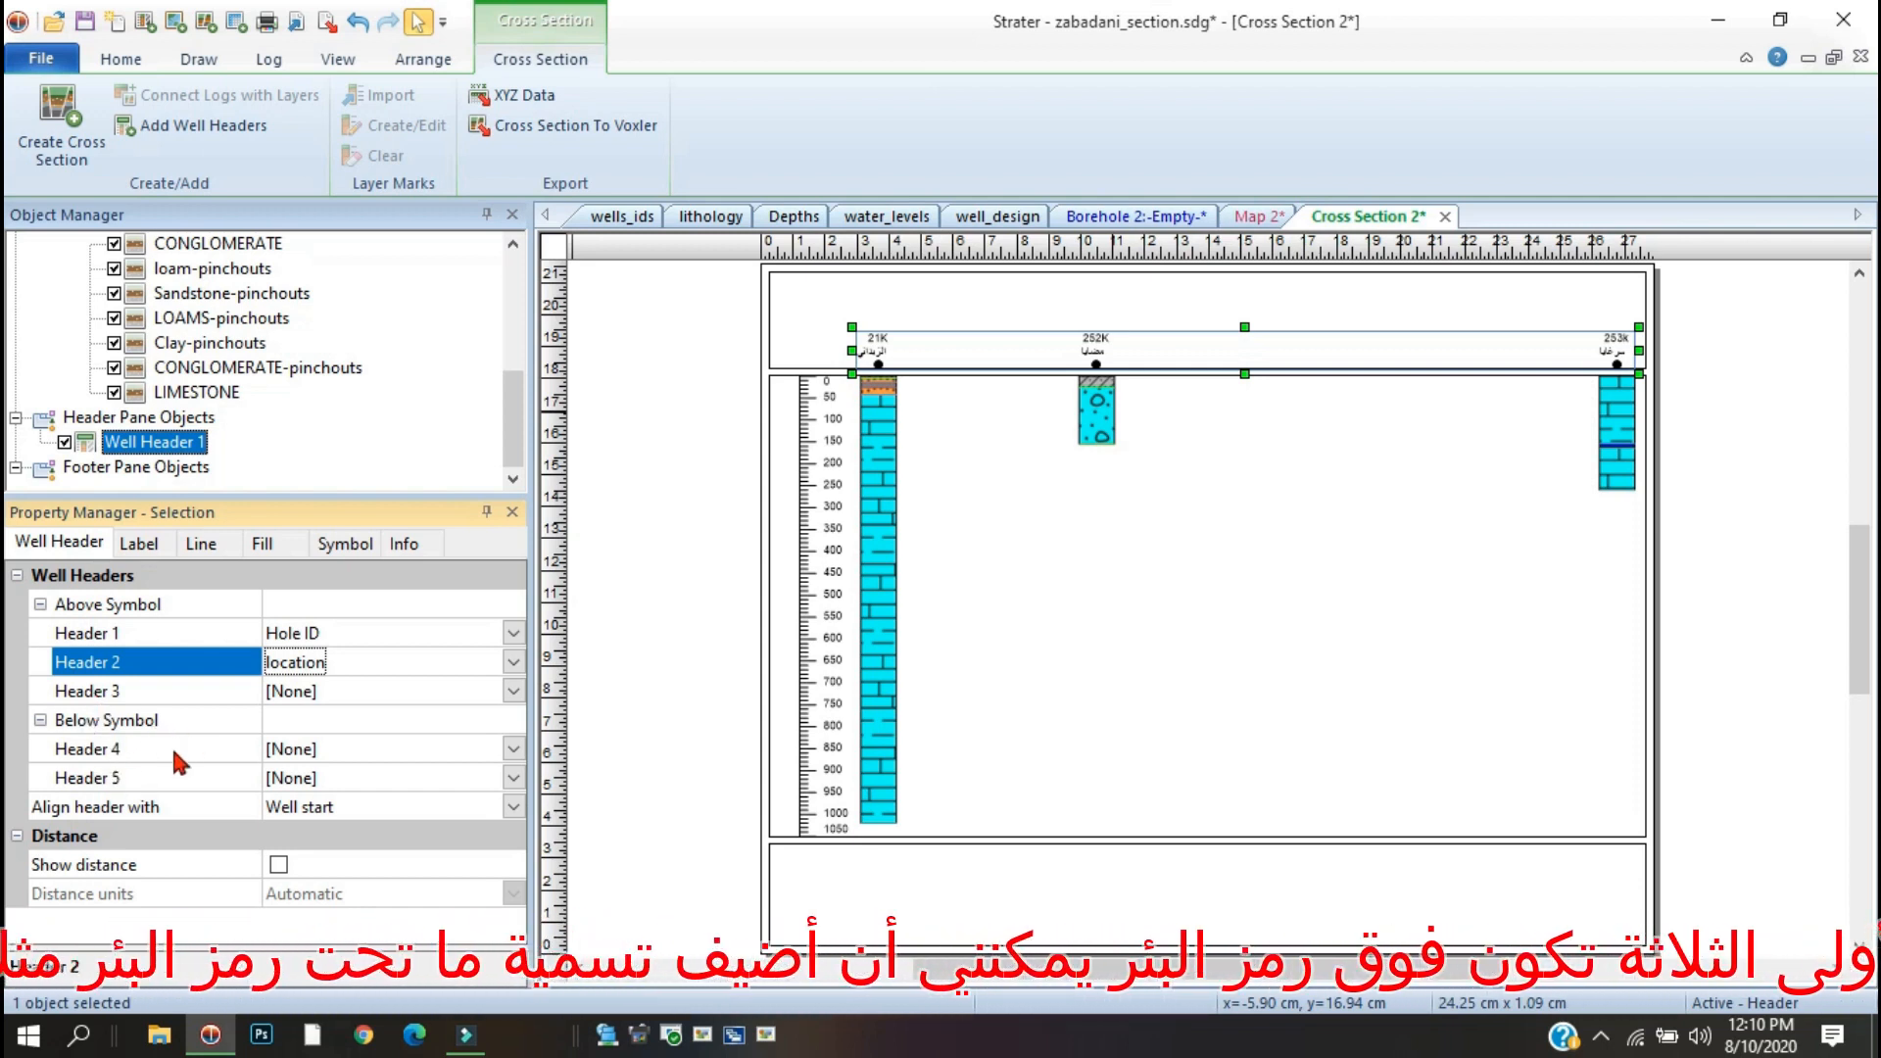
Set Header 4 below the well symbols to Elevation and show the distances between the wells.
click(512, 750)
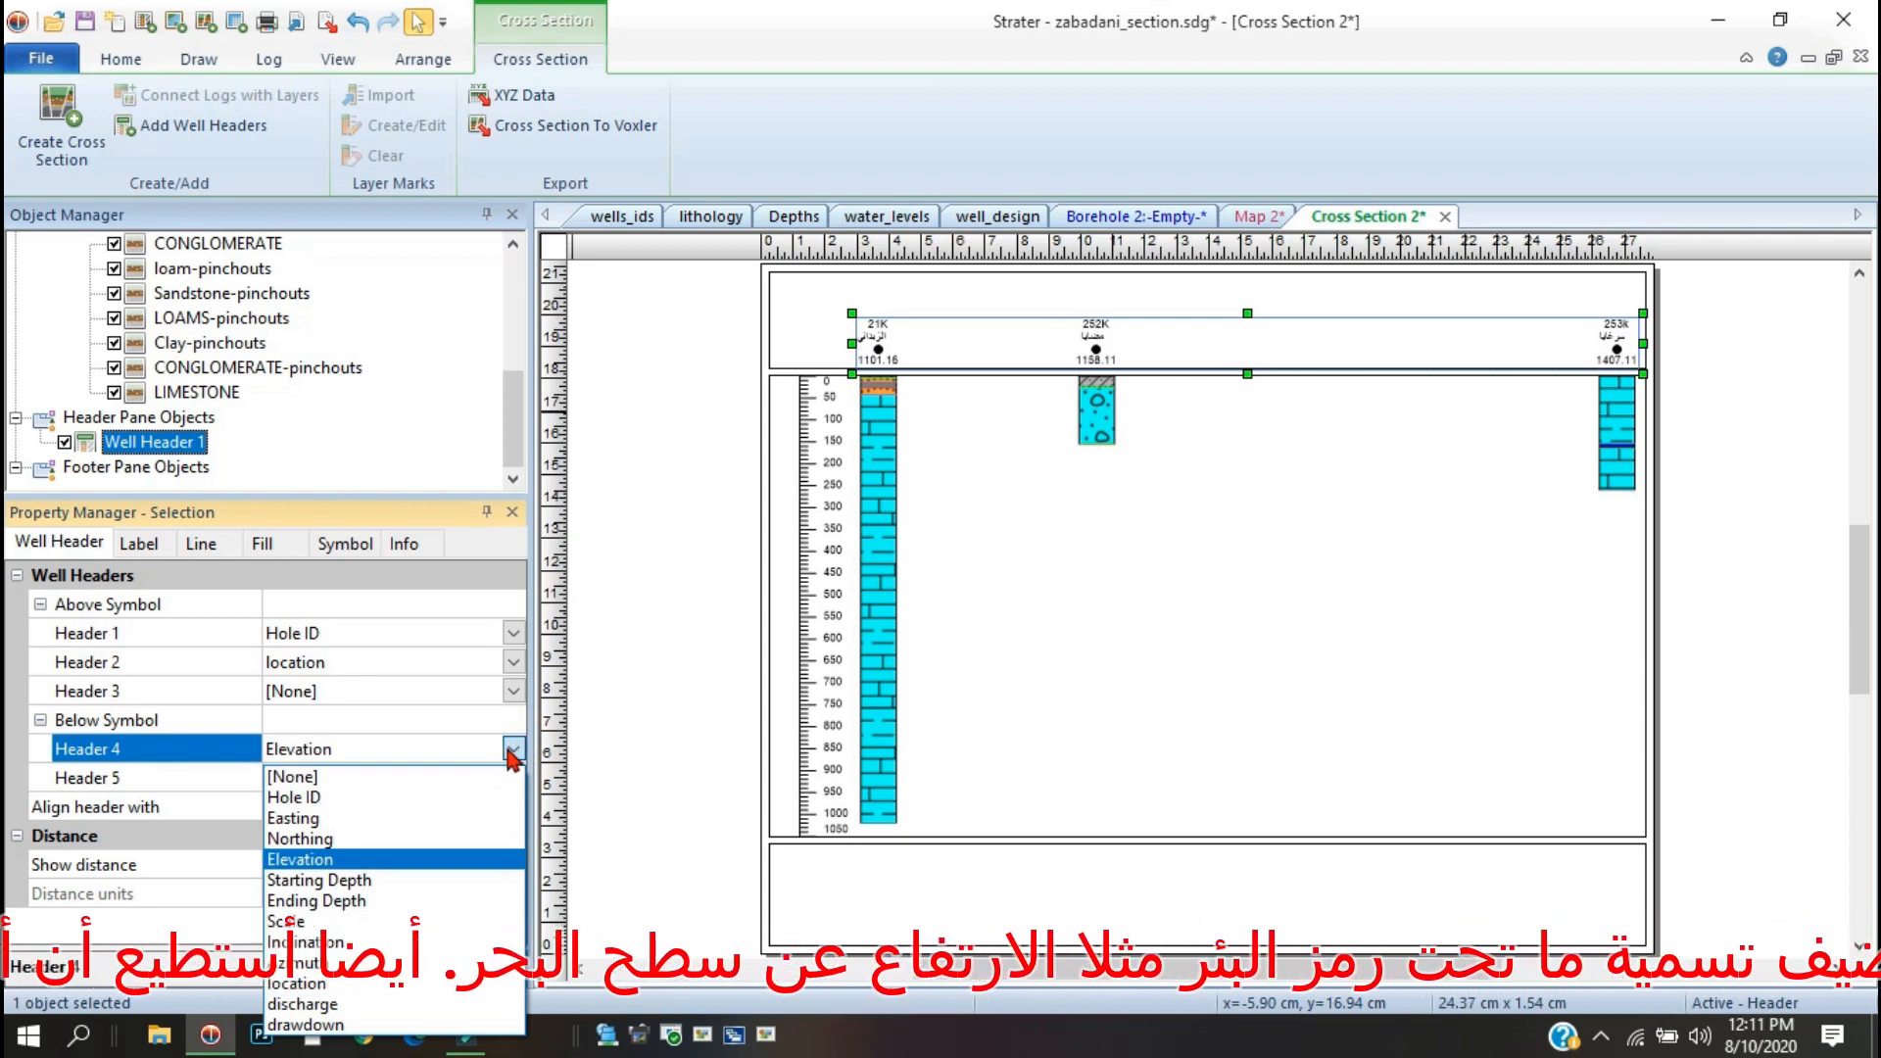
click(324, 859)
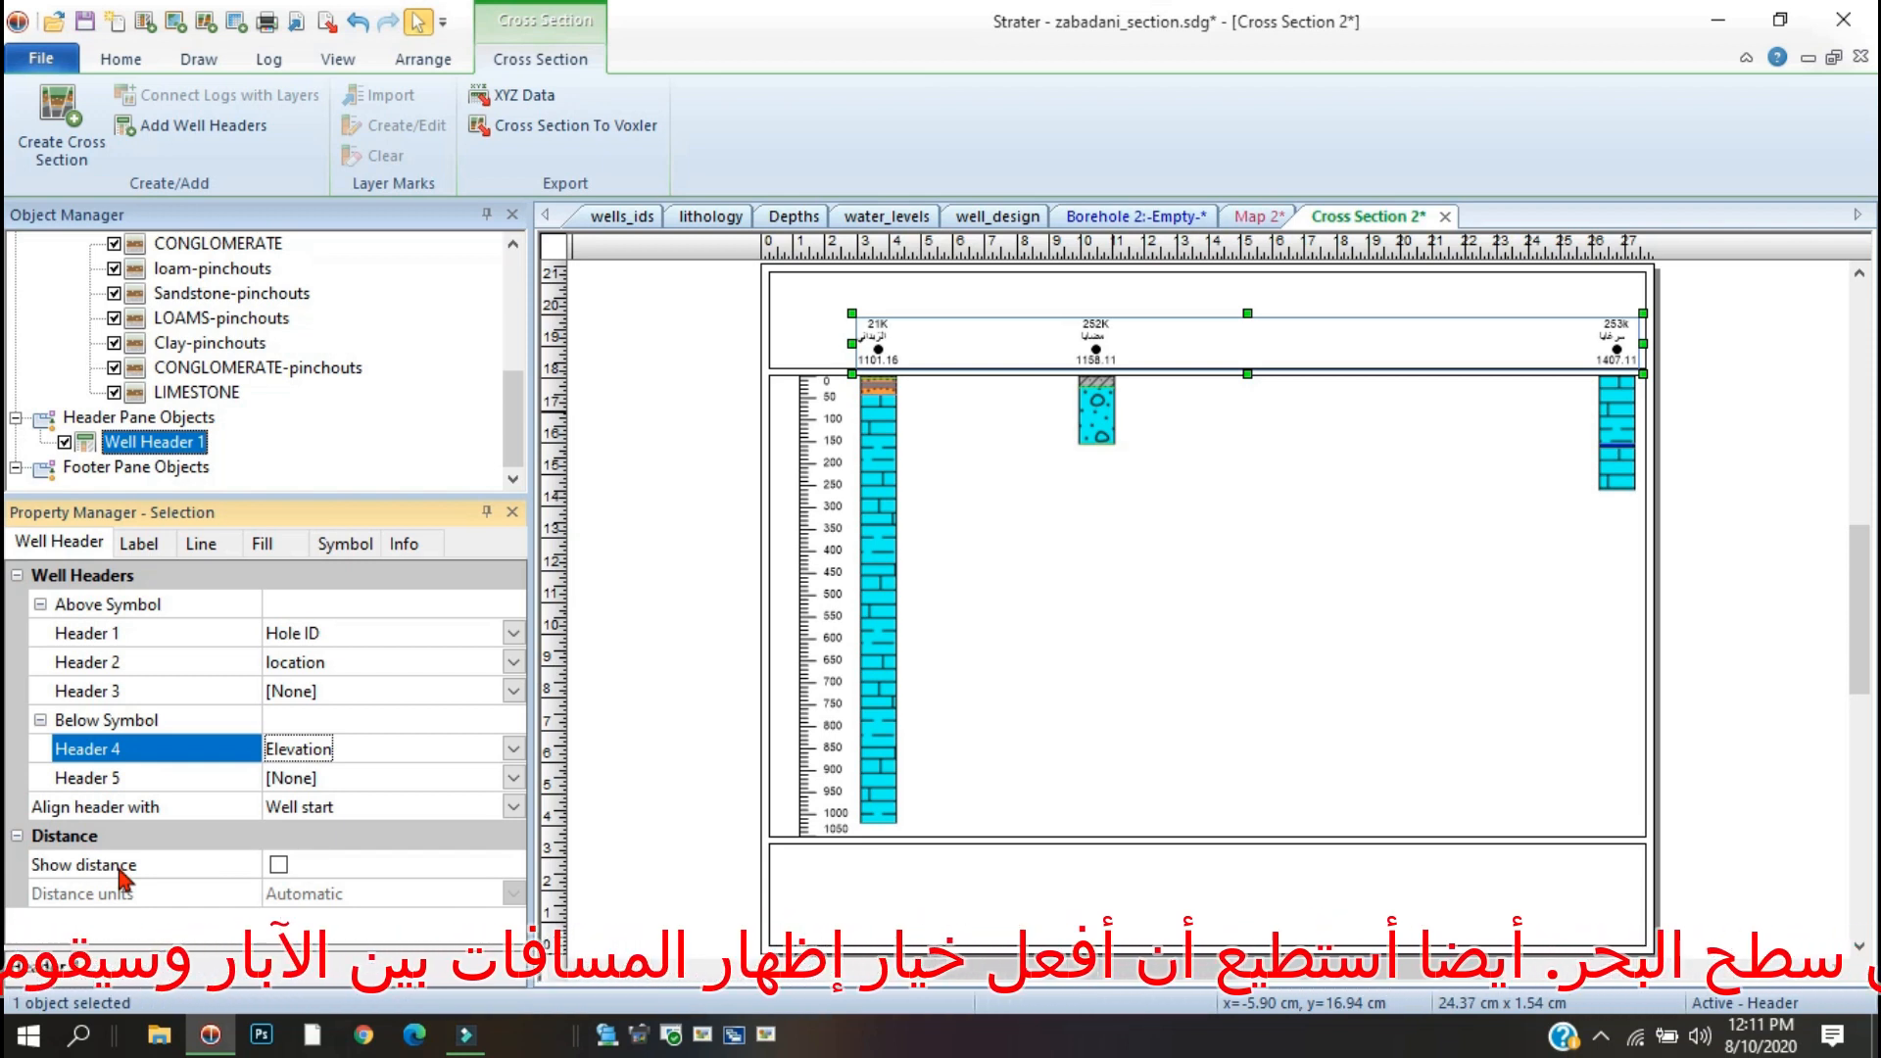
click(278, 866)
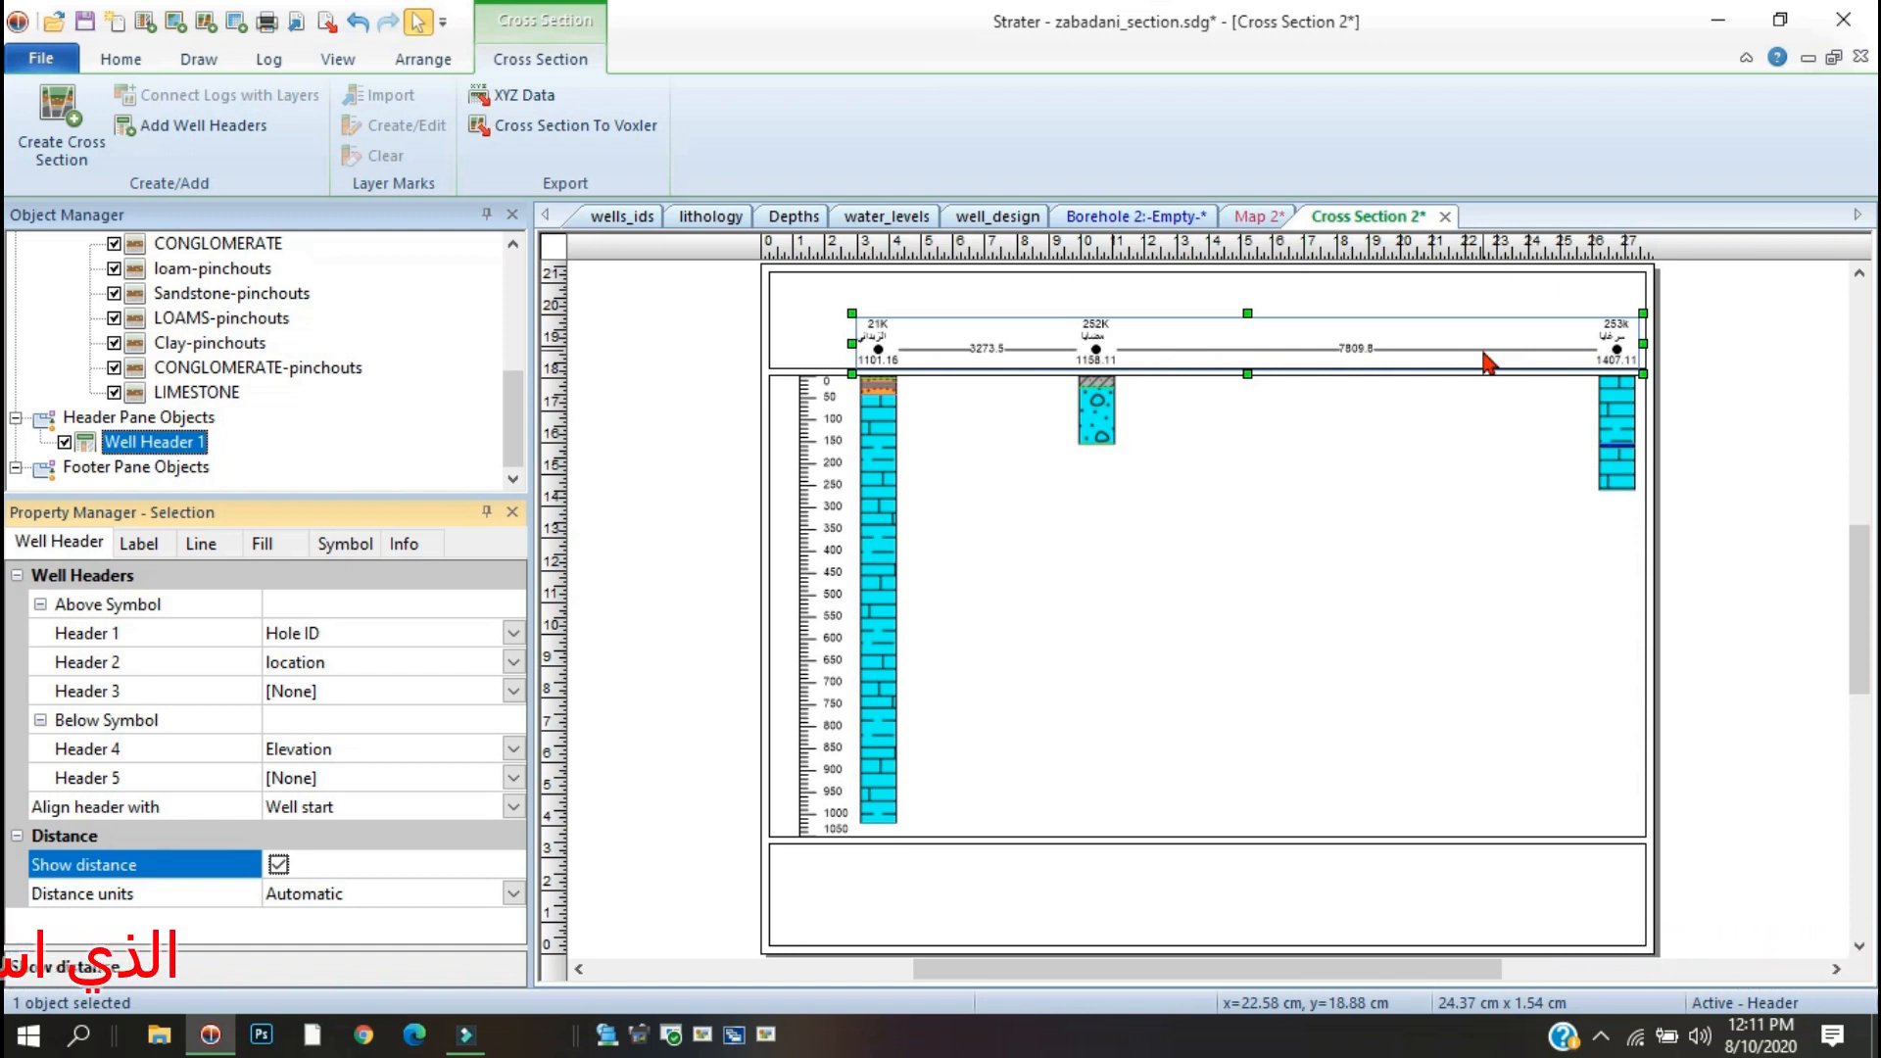
Turn off the keyword scheme for the well header symbols and choose the pushpin symbol, Symbol 112.
click(201, 543)
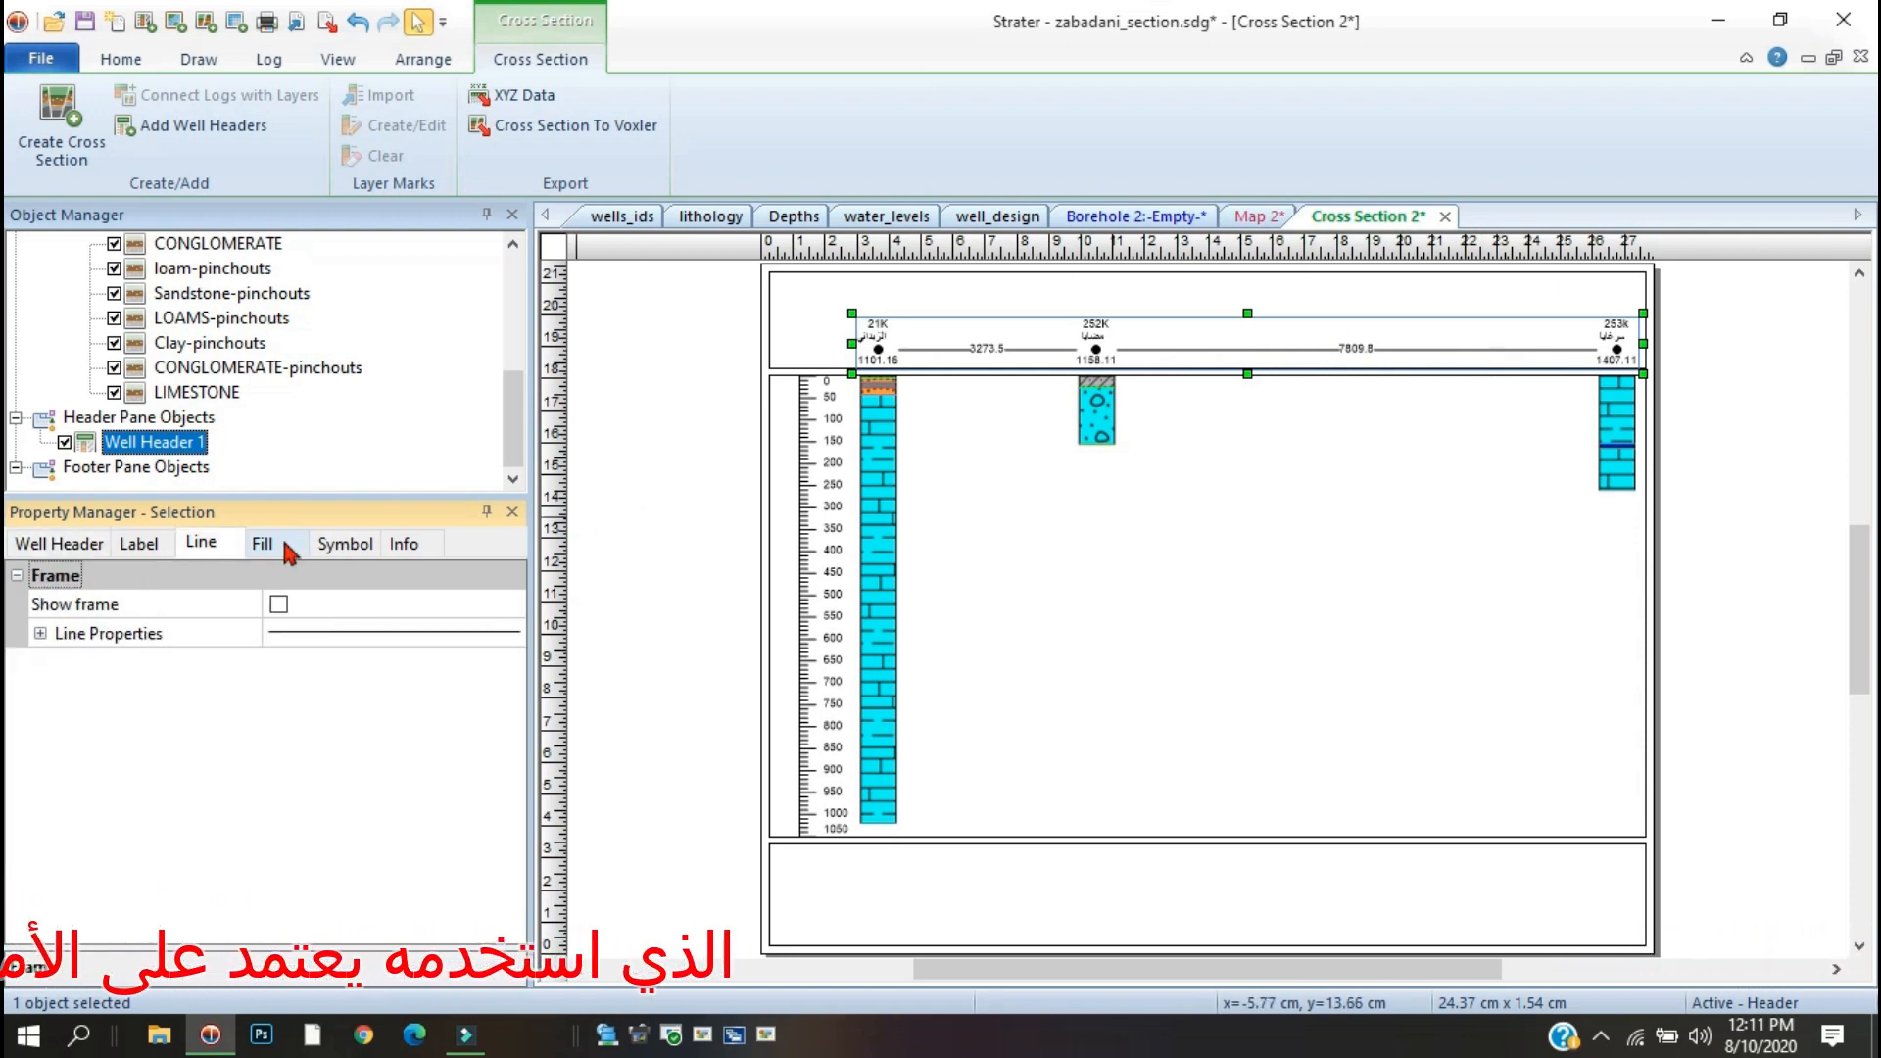
click(282, 544)
click(348, 544)
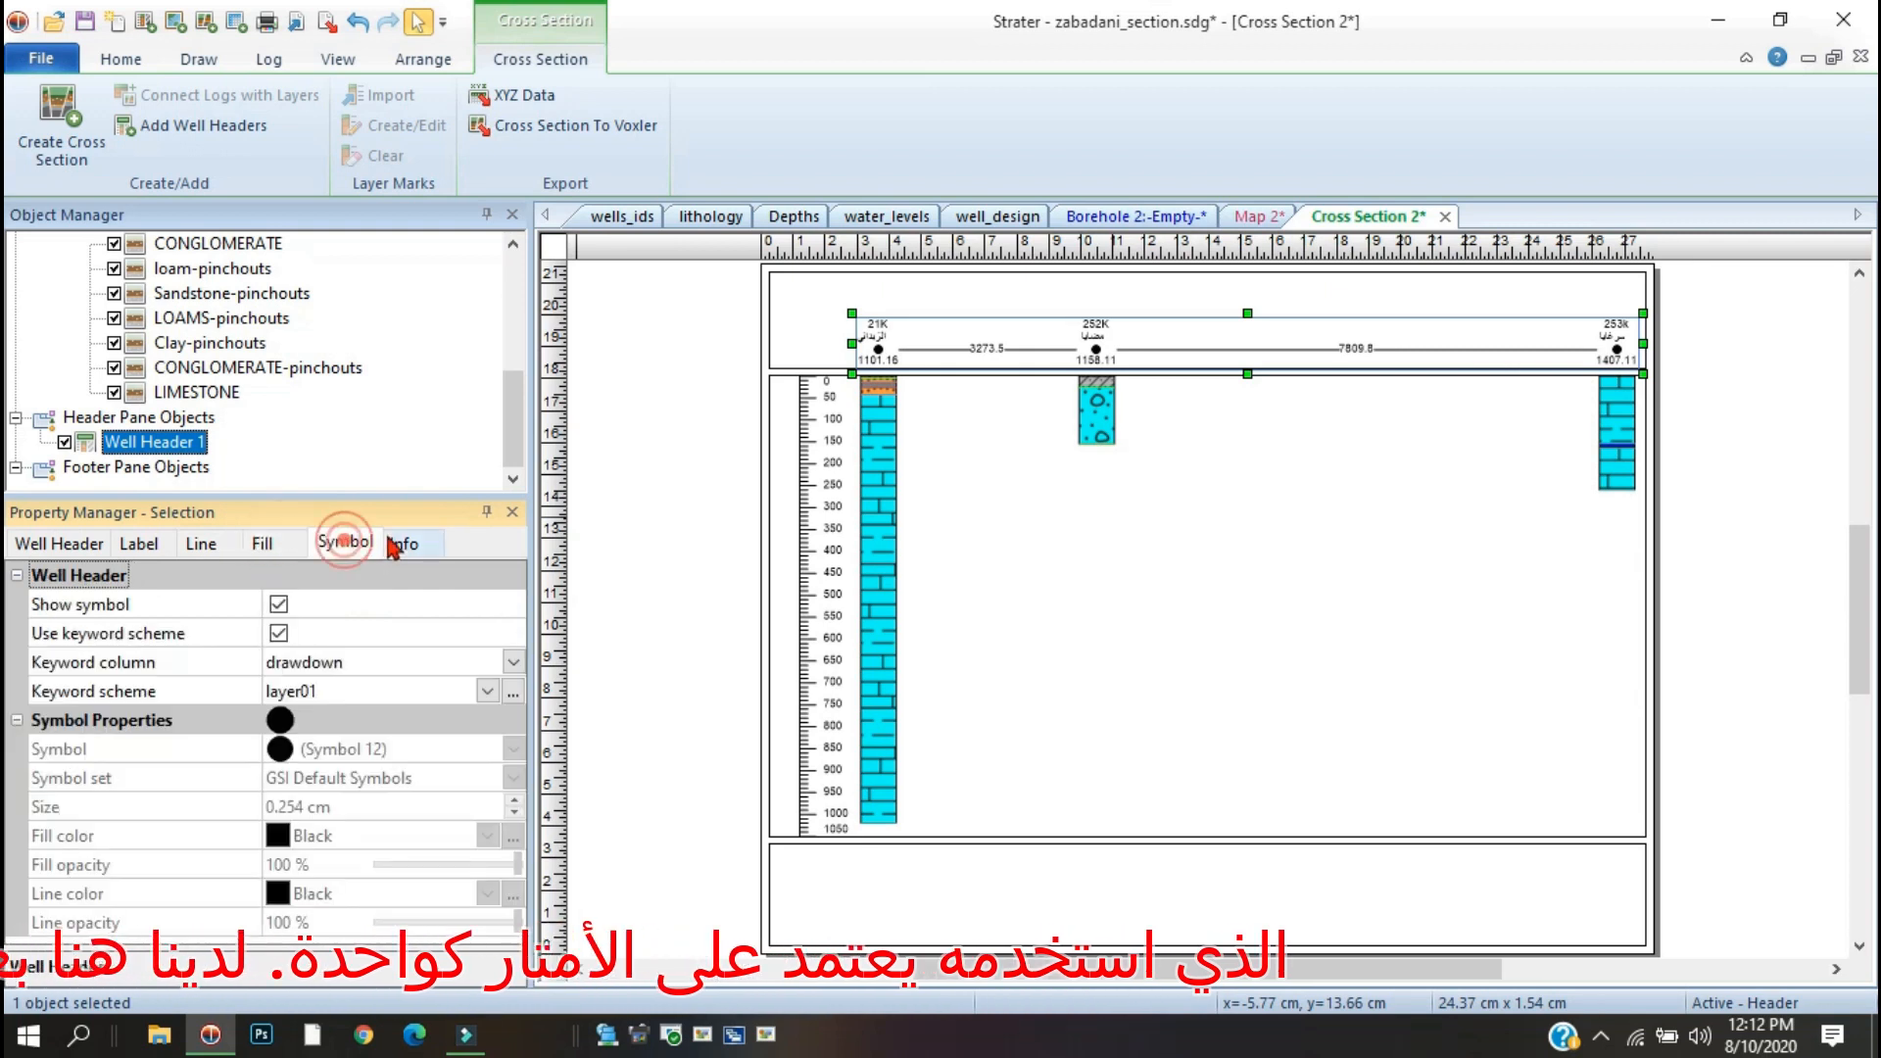
click(280, 634)
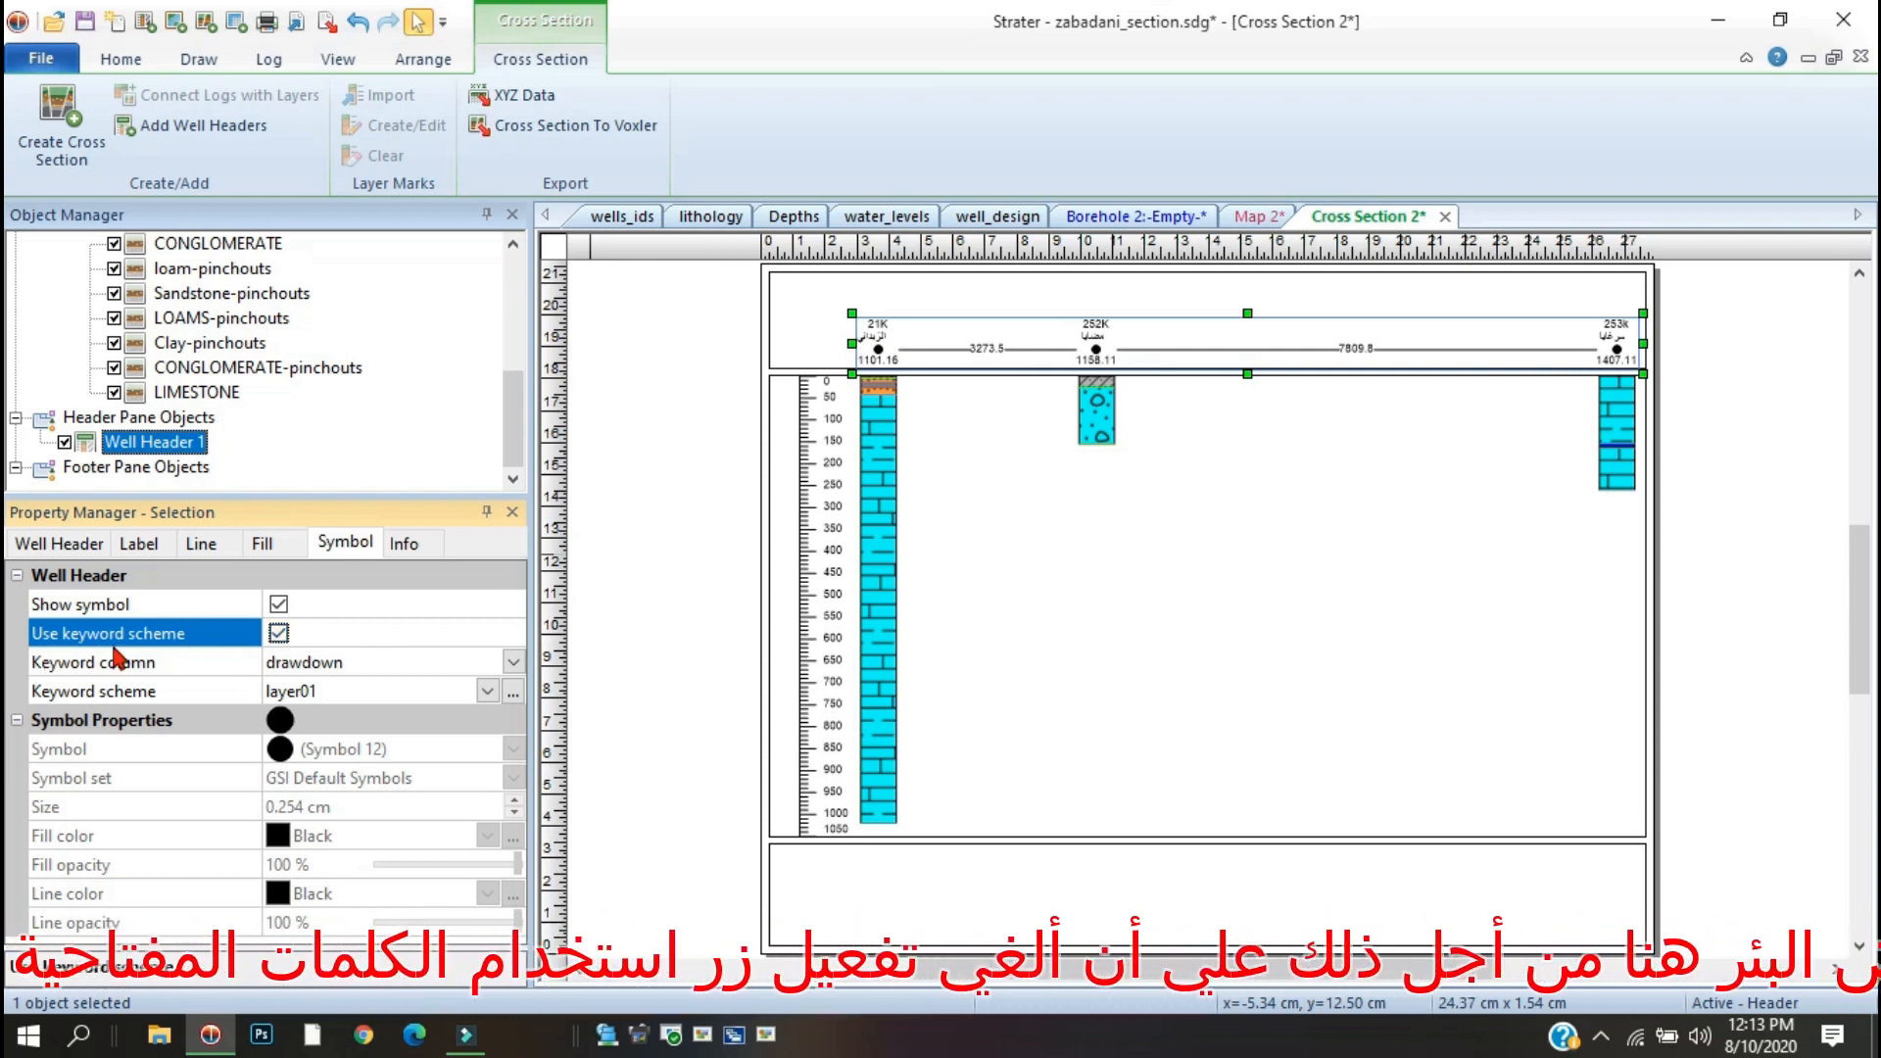
click(278, 633)
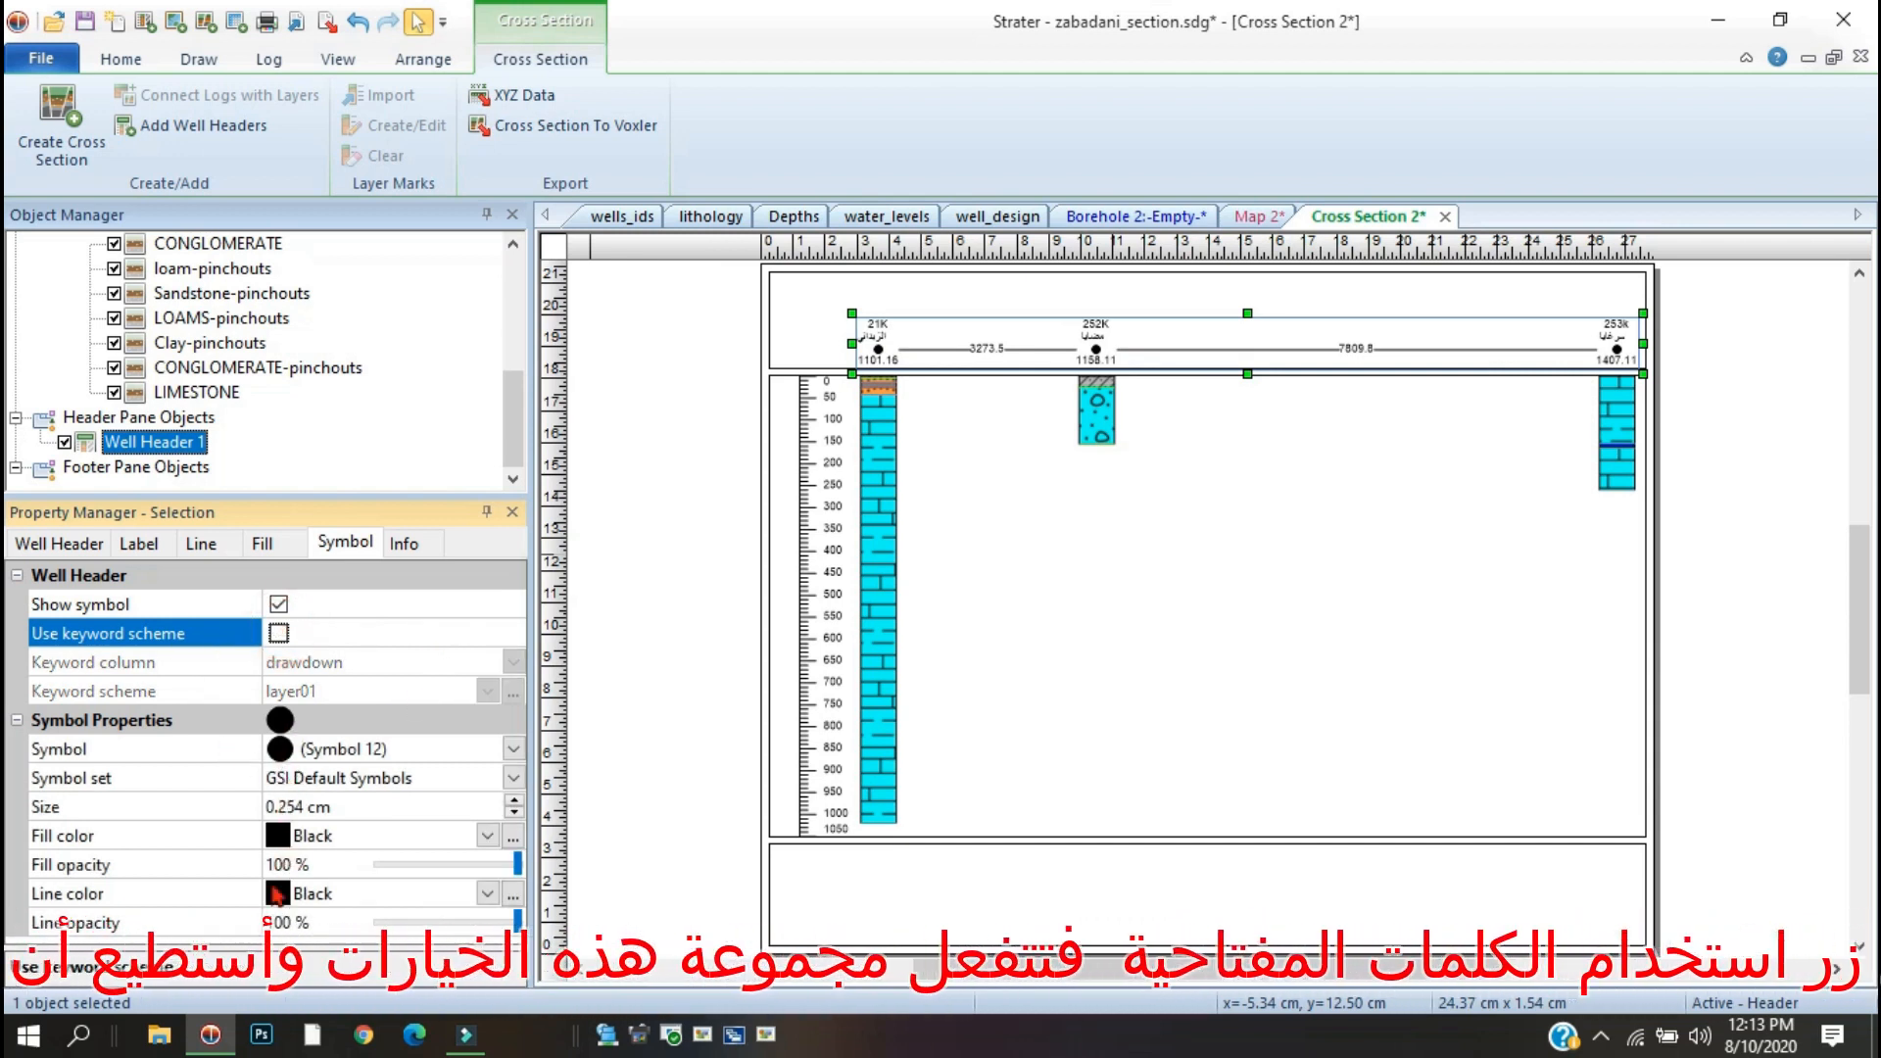
click(514, 749)
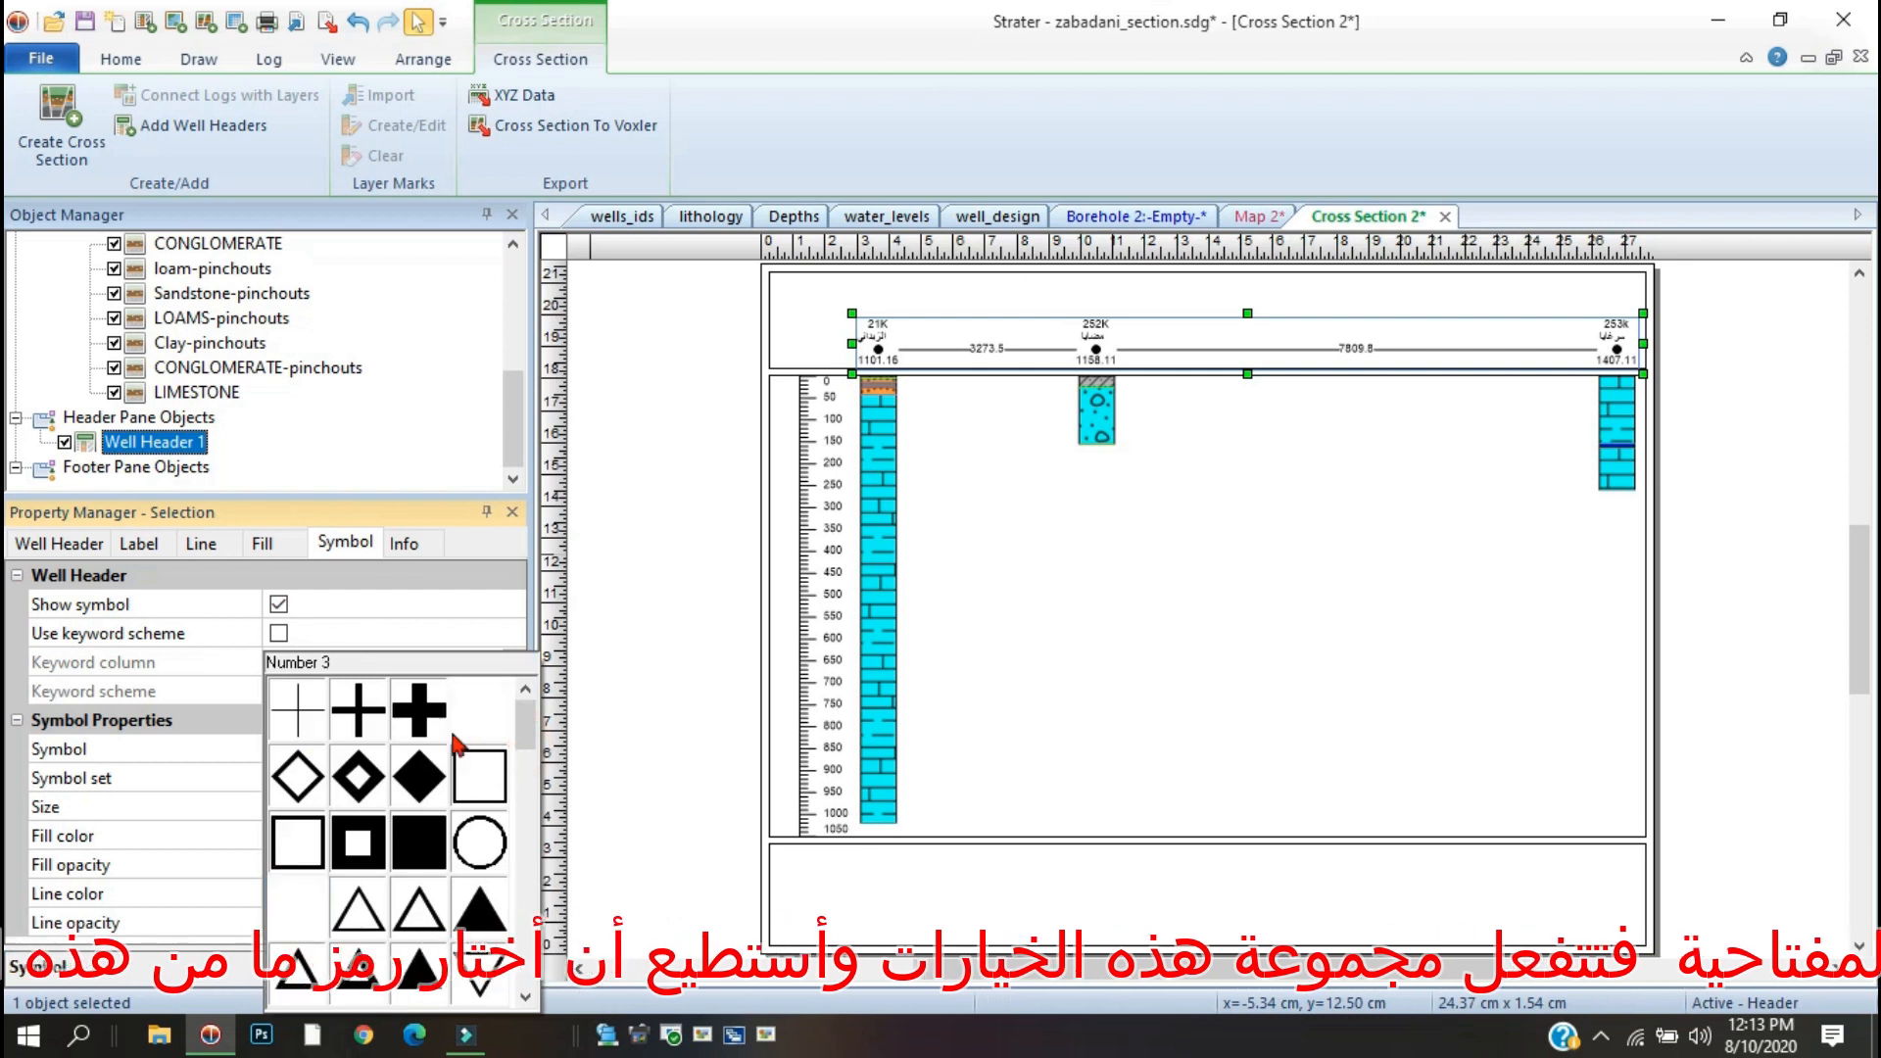
scroll(399, 762, down, 3)
scroll(399, 763, down, 9)
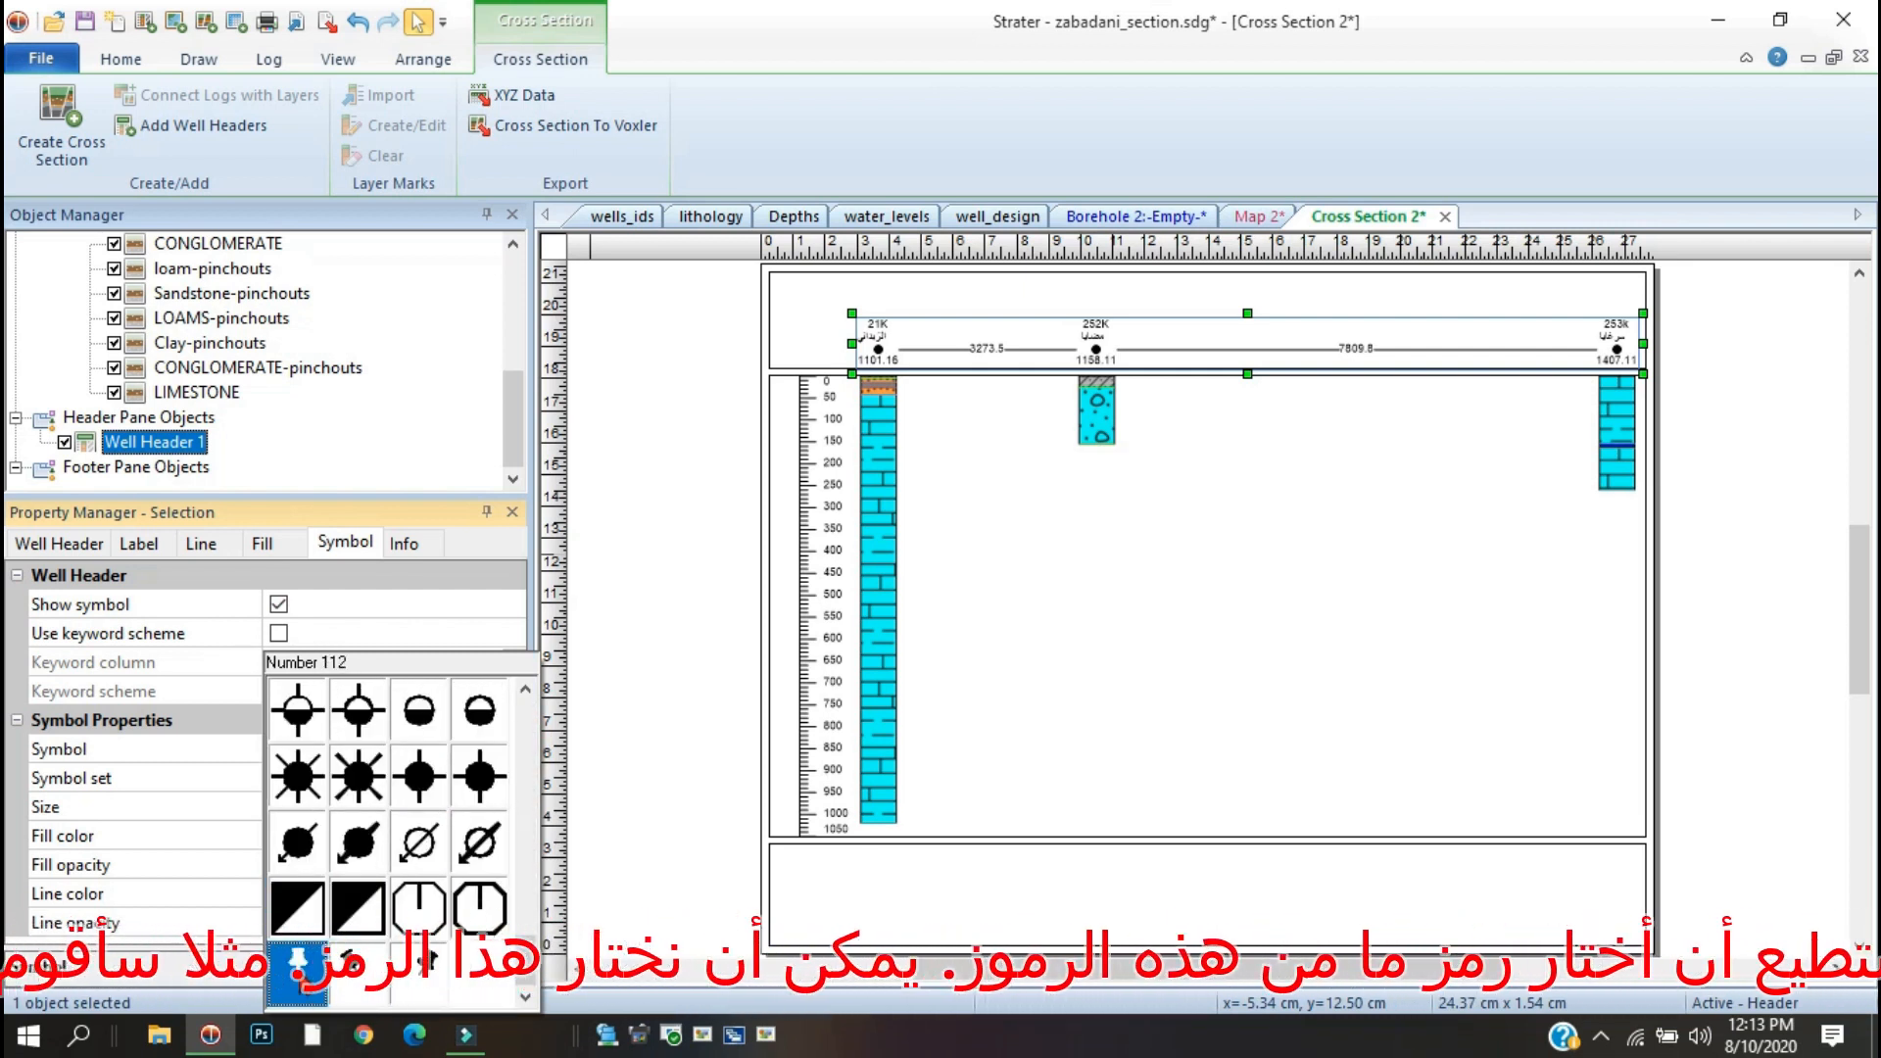
click(298, 972)
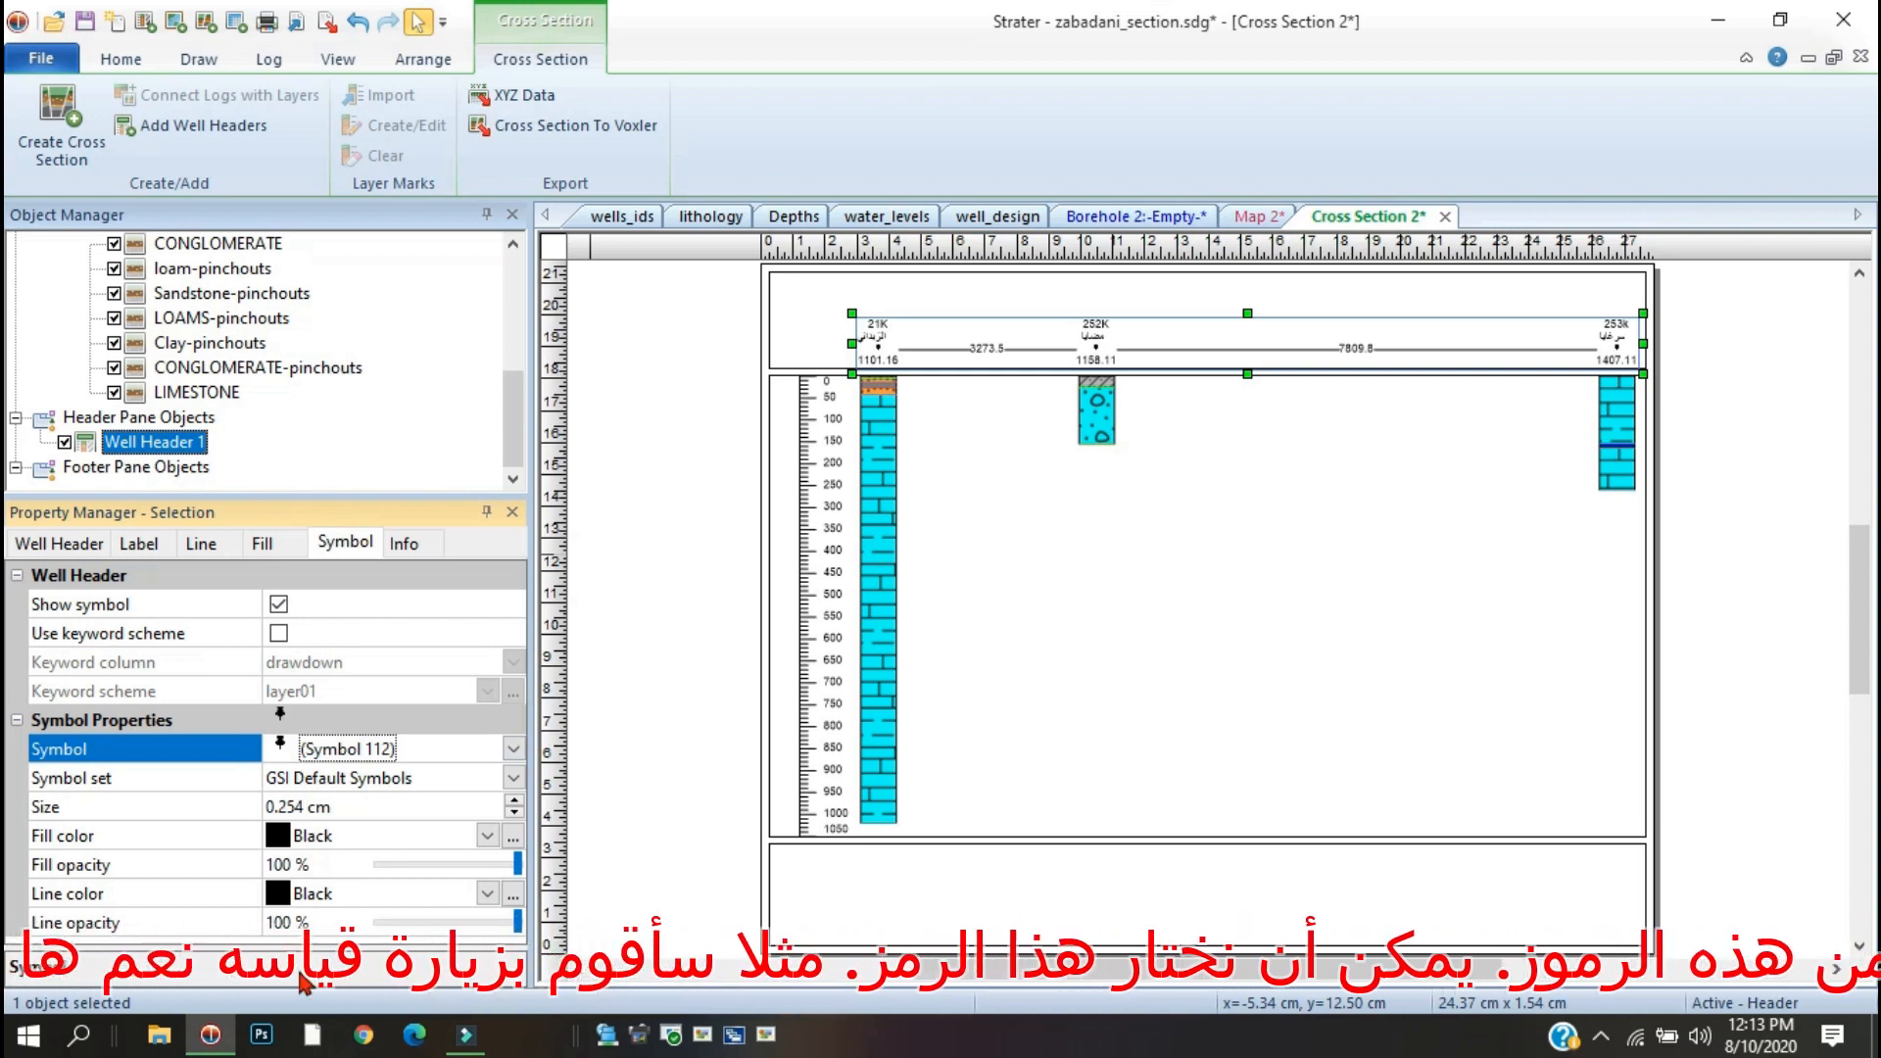
Try sizes of 5 and 1 cm for the well header symbols.
click(302, 807)
text(5)
key(Return)
text(1)
key(Return)
Set the well header symbol size to 0.5 cm and deselect the well headers.
drag(378, 809, 213, 833)
text(0.5)
key(Return)
click(1021, 320)
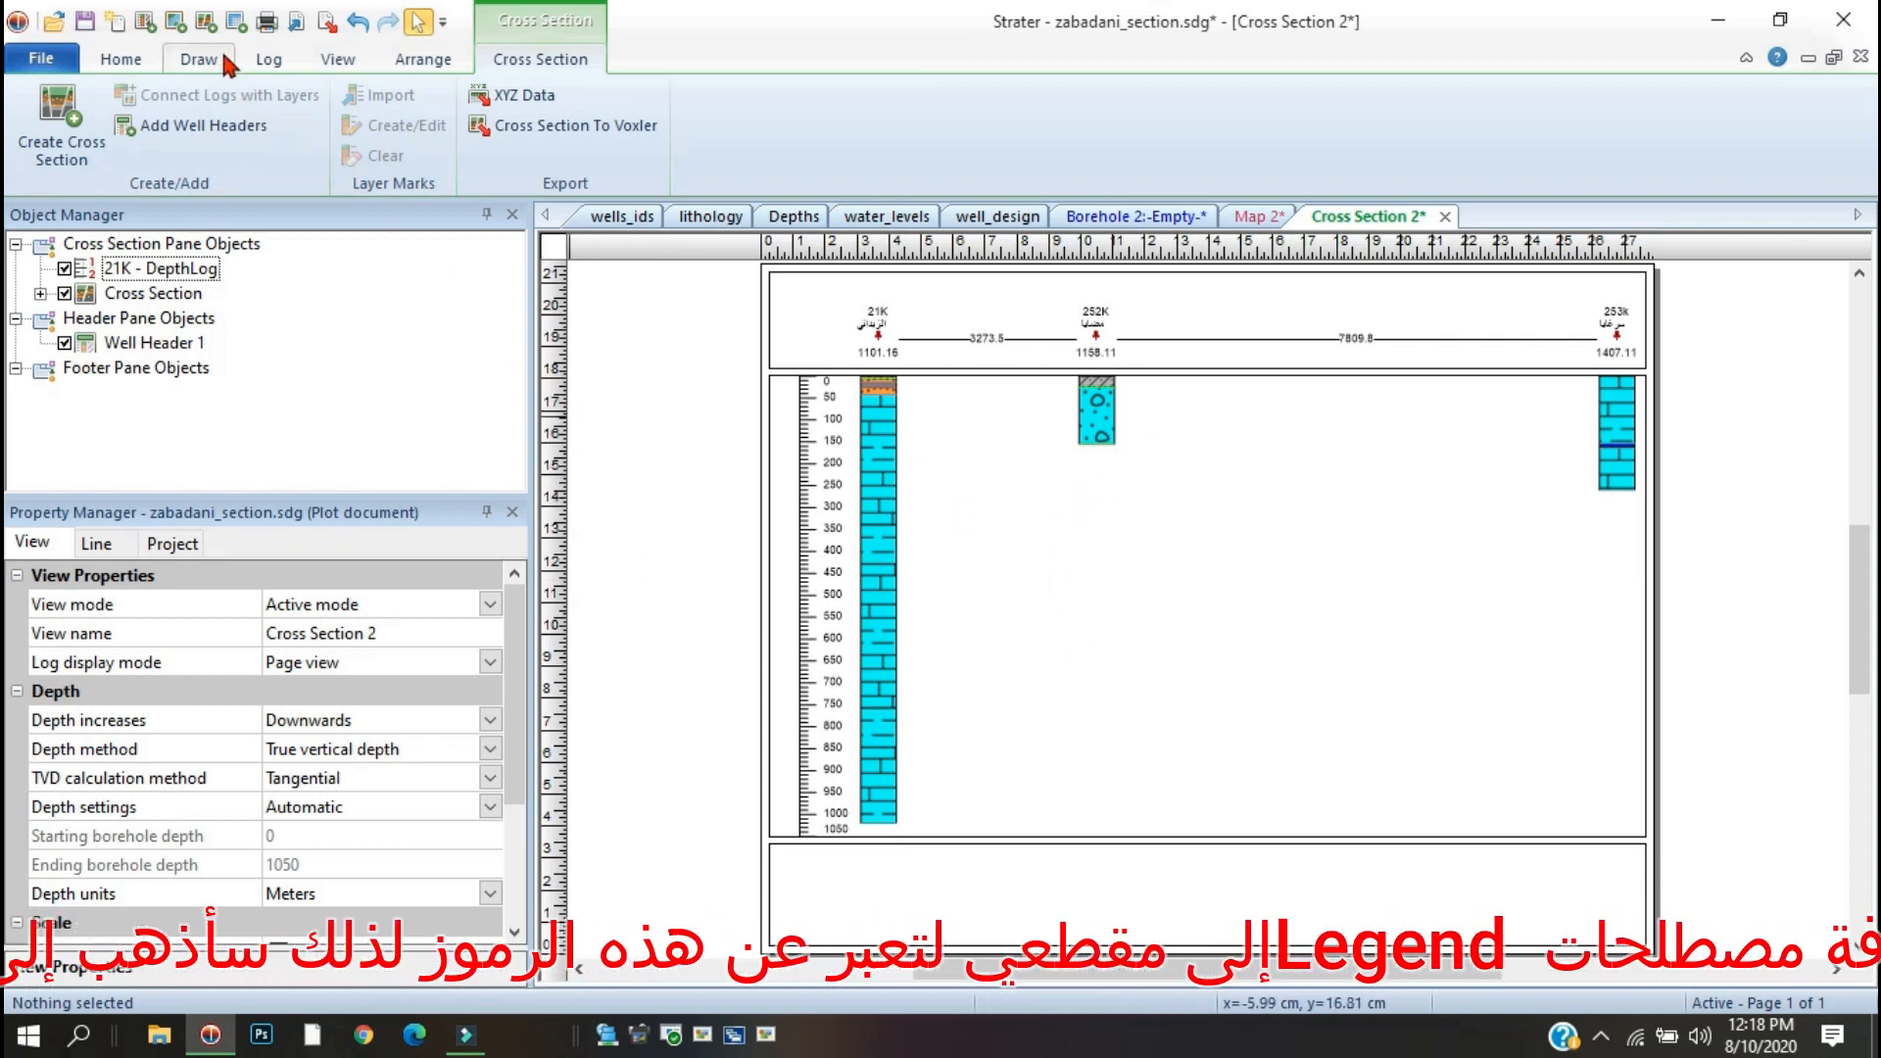
Add a legend to the footer pane of the cross section and reposition it so its samples are inside the page.
click(269, 61)
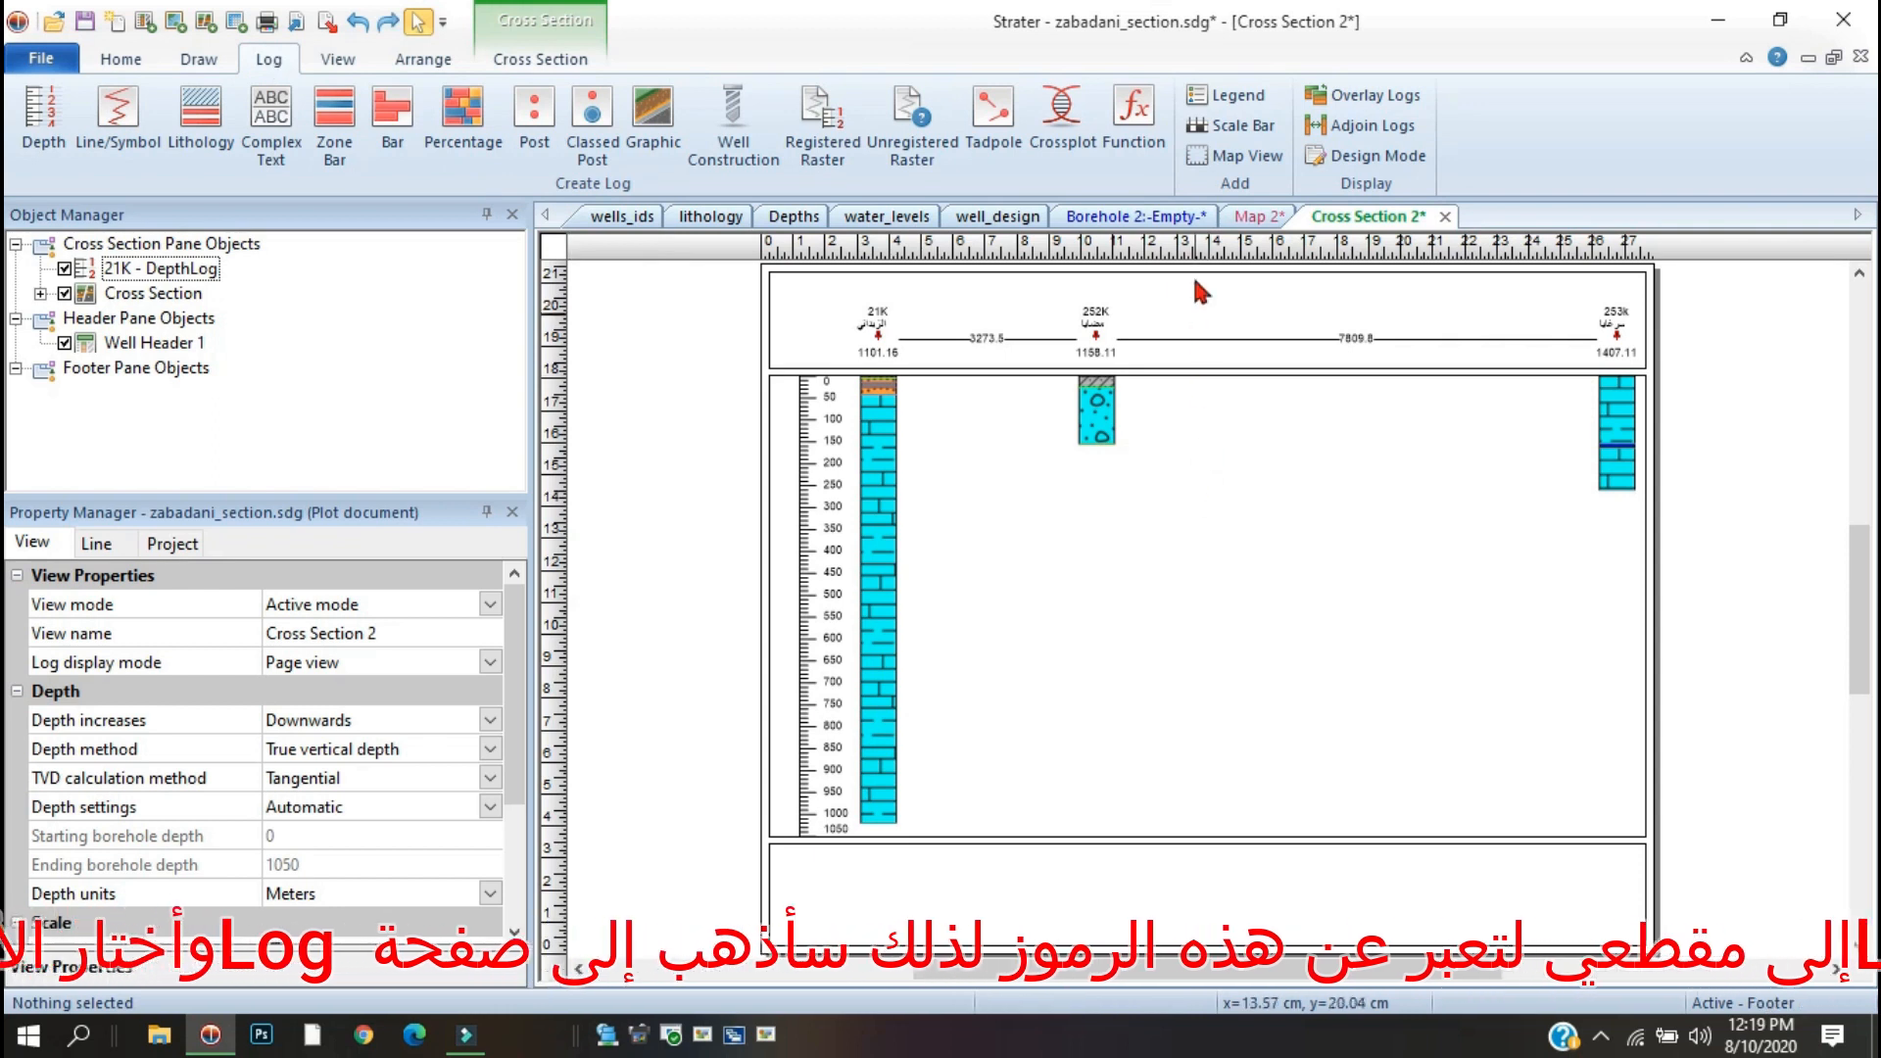
click(1218, 99)
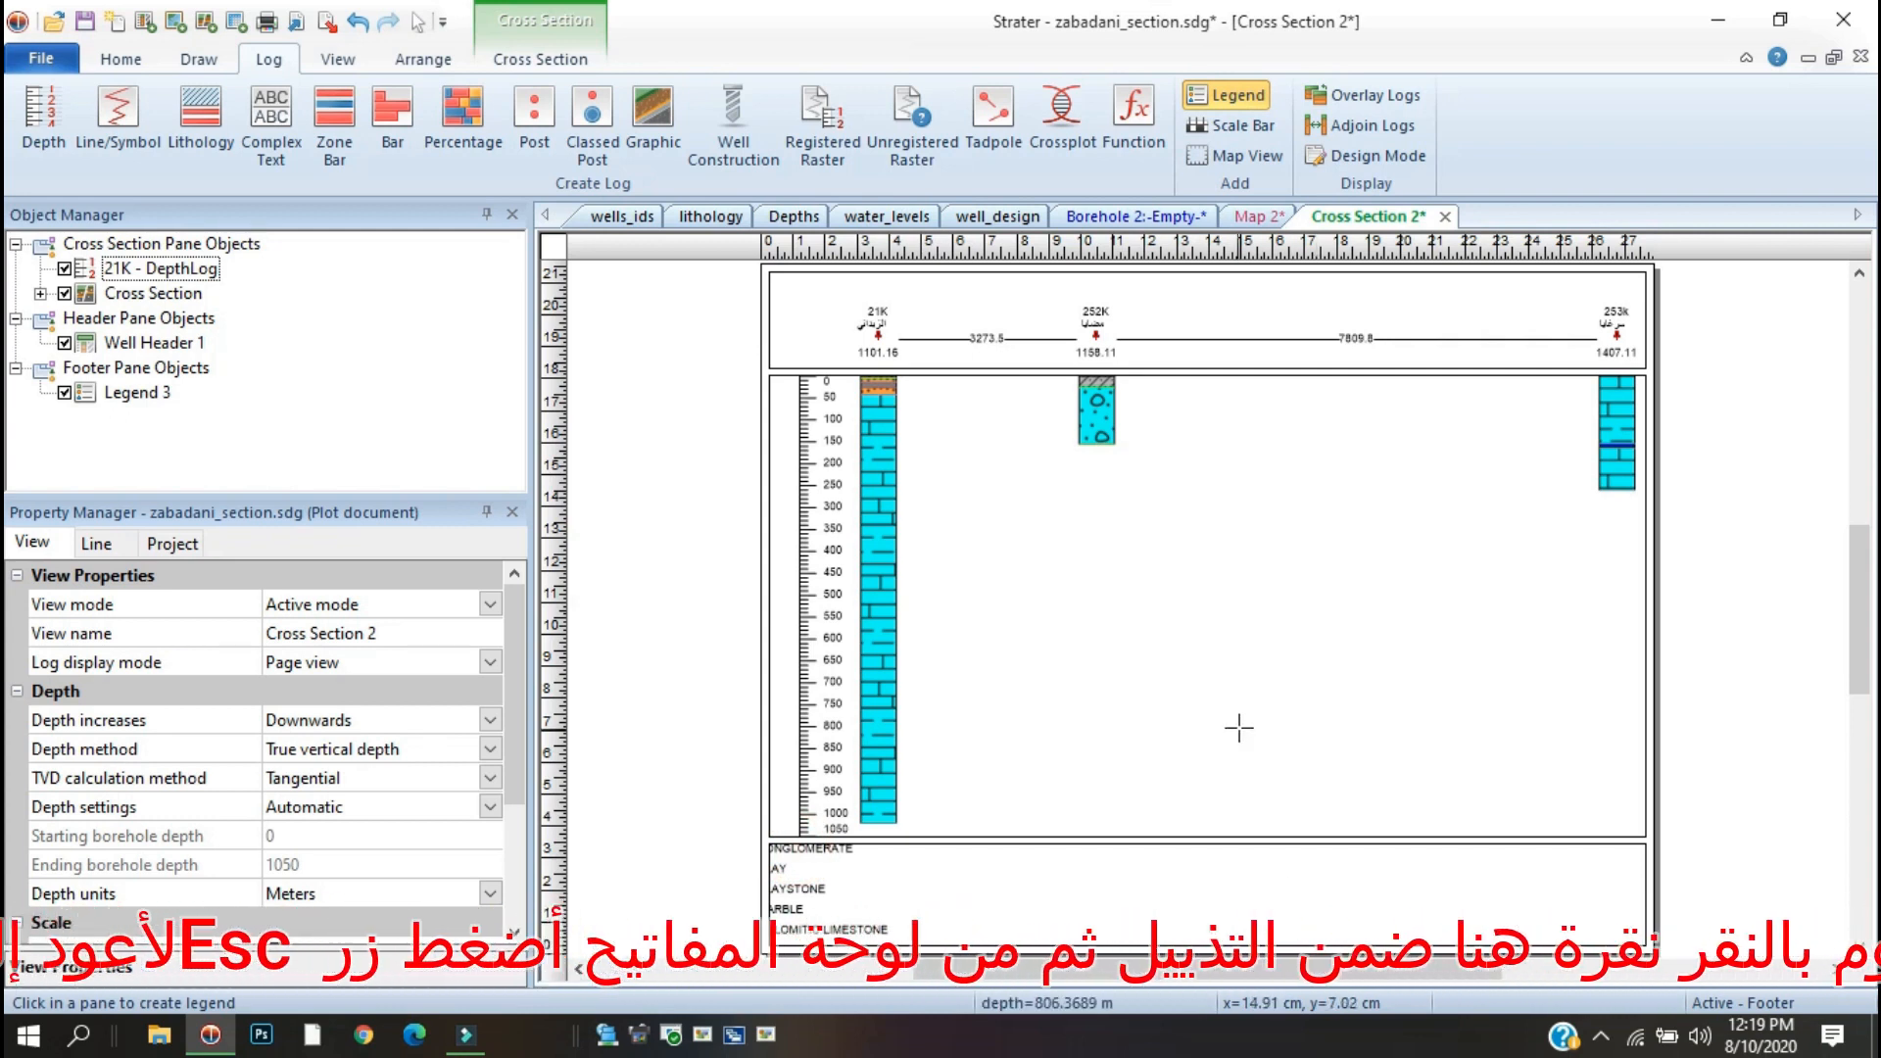
key(Escape)
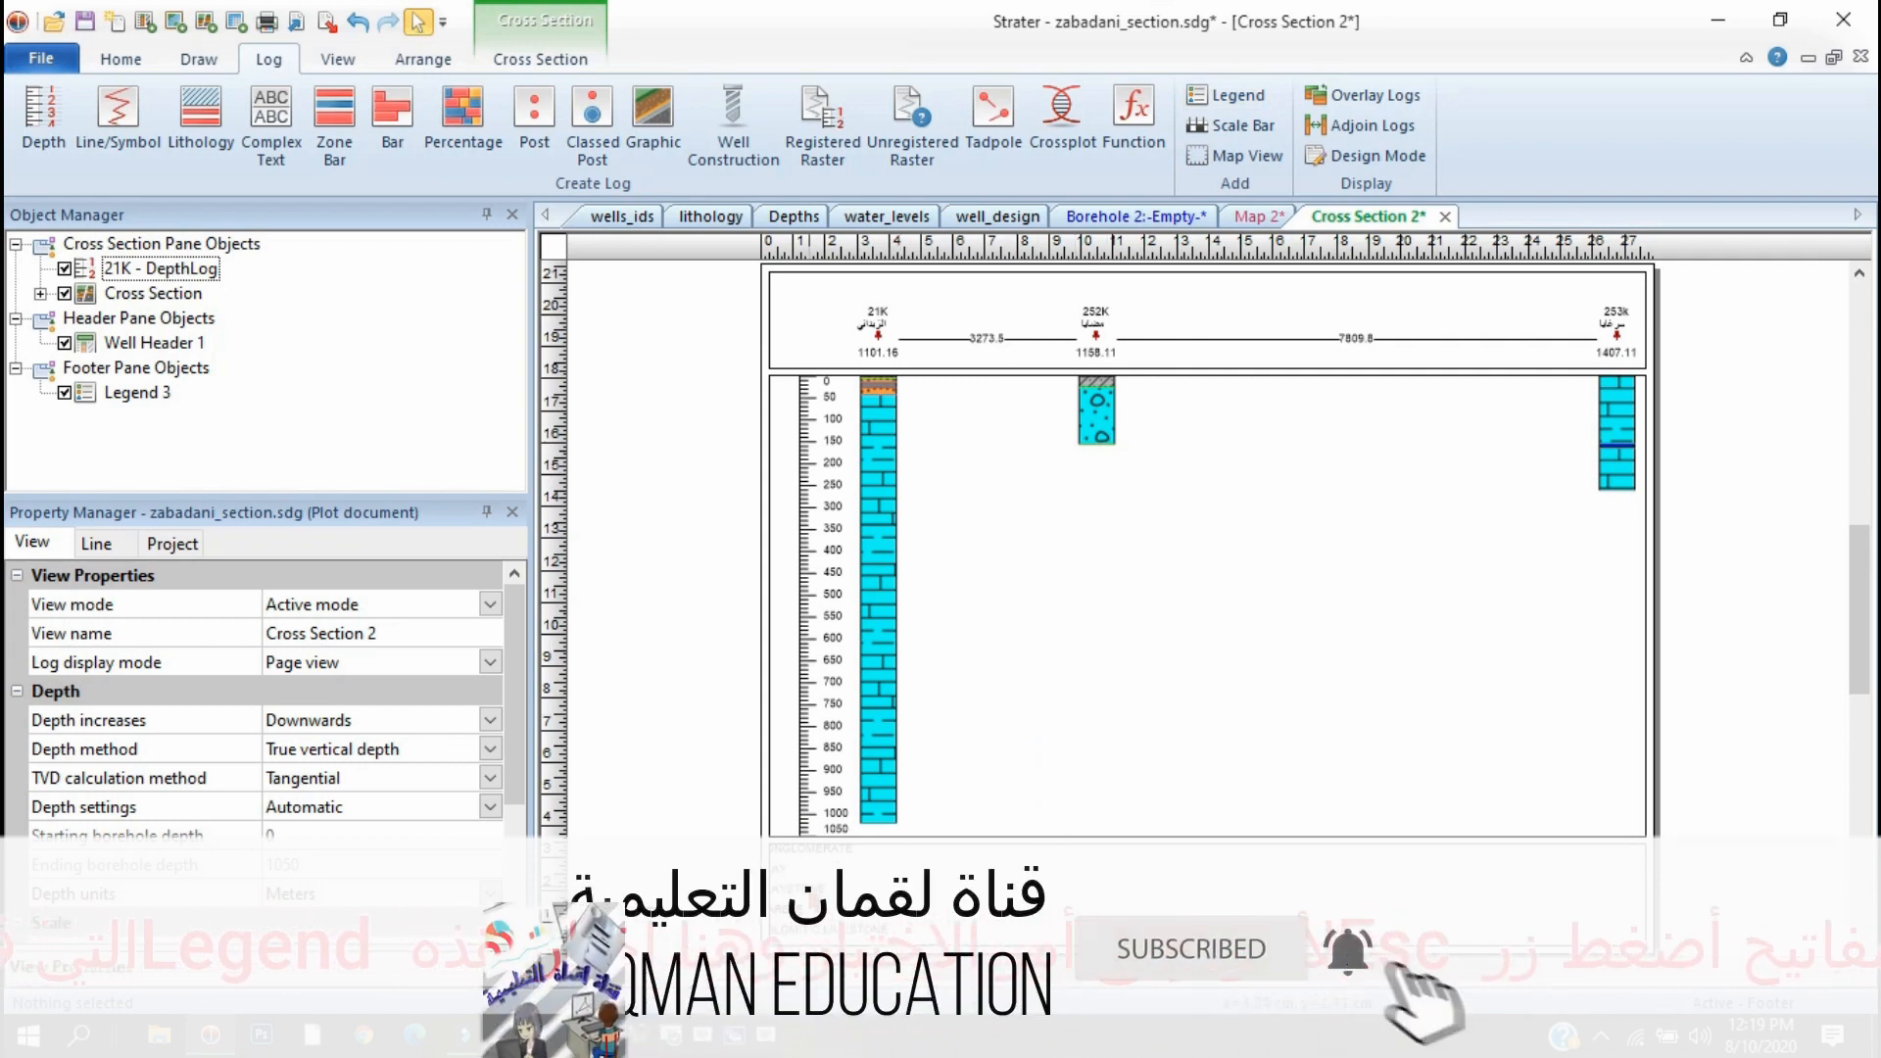
click(810, 886)
drag(843, 890, 947, 869)
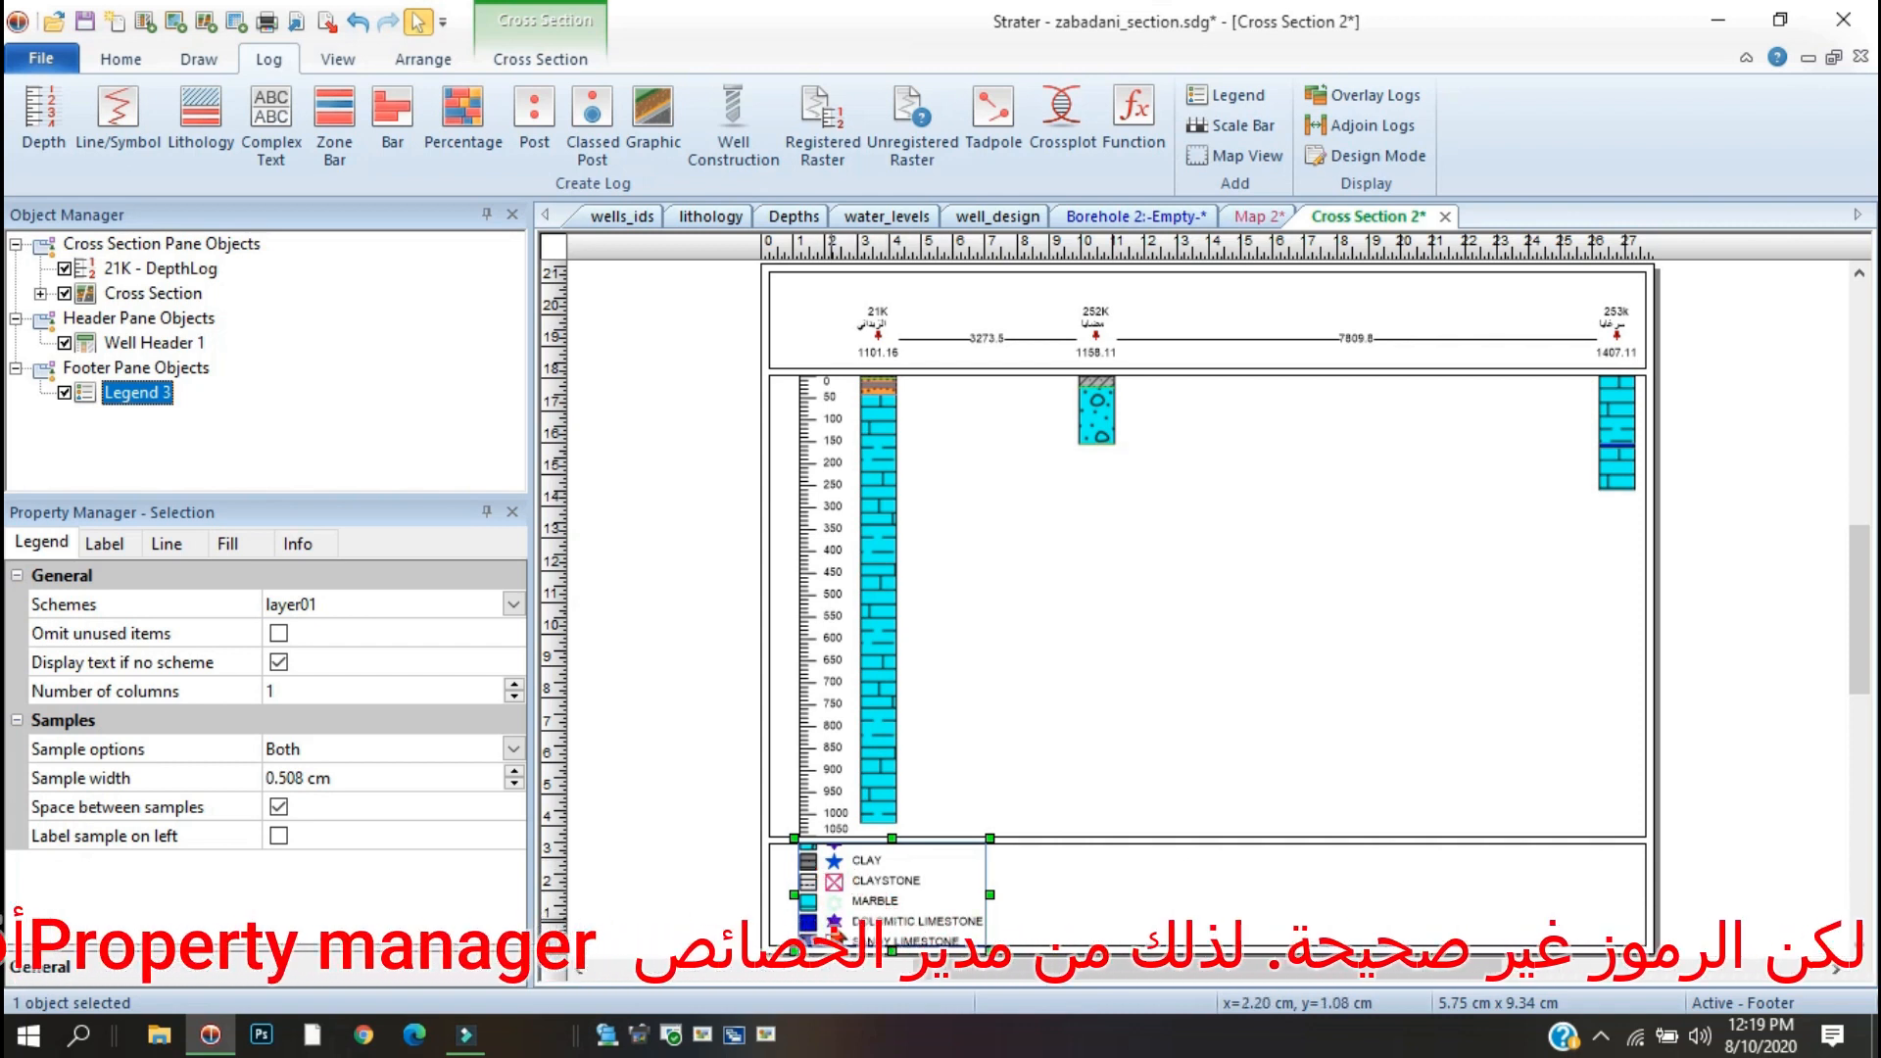
Set the legend's scheme to lithology:Lithology Keyword.
click(39, 546)
click(512, 605)
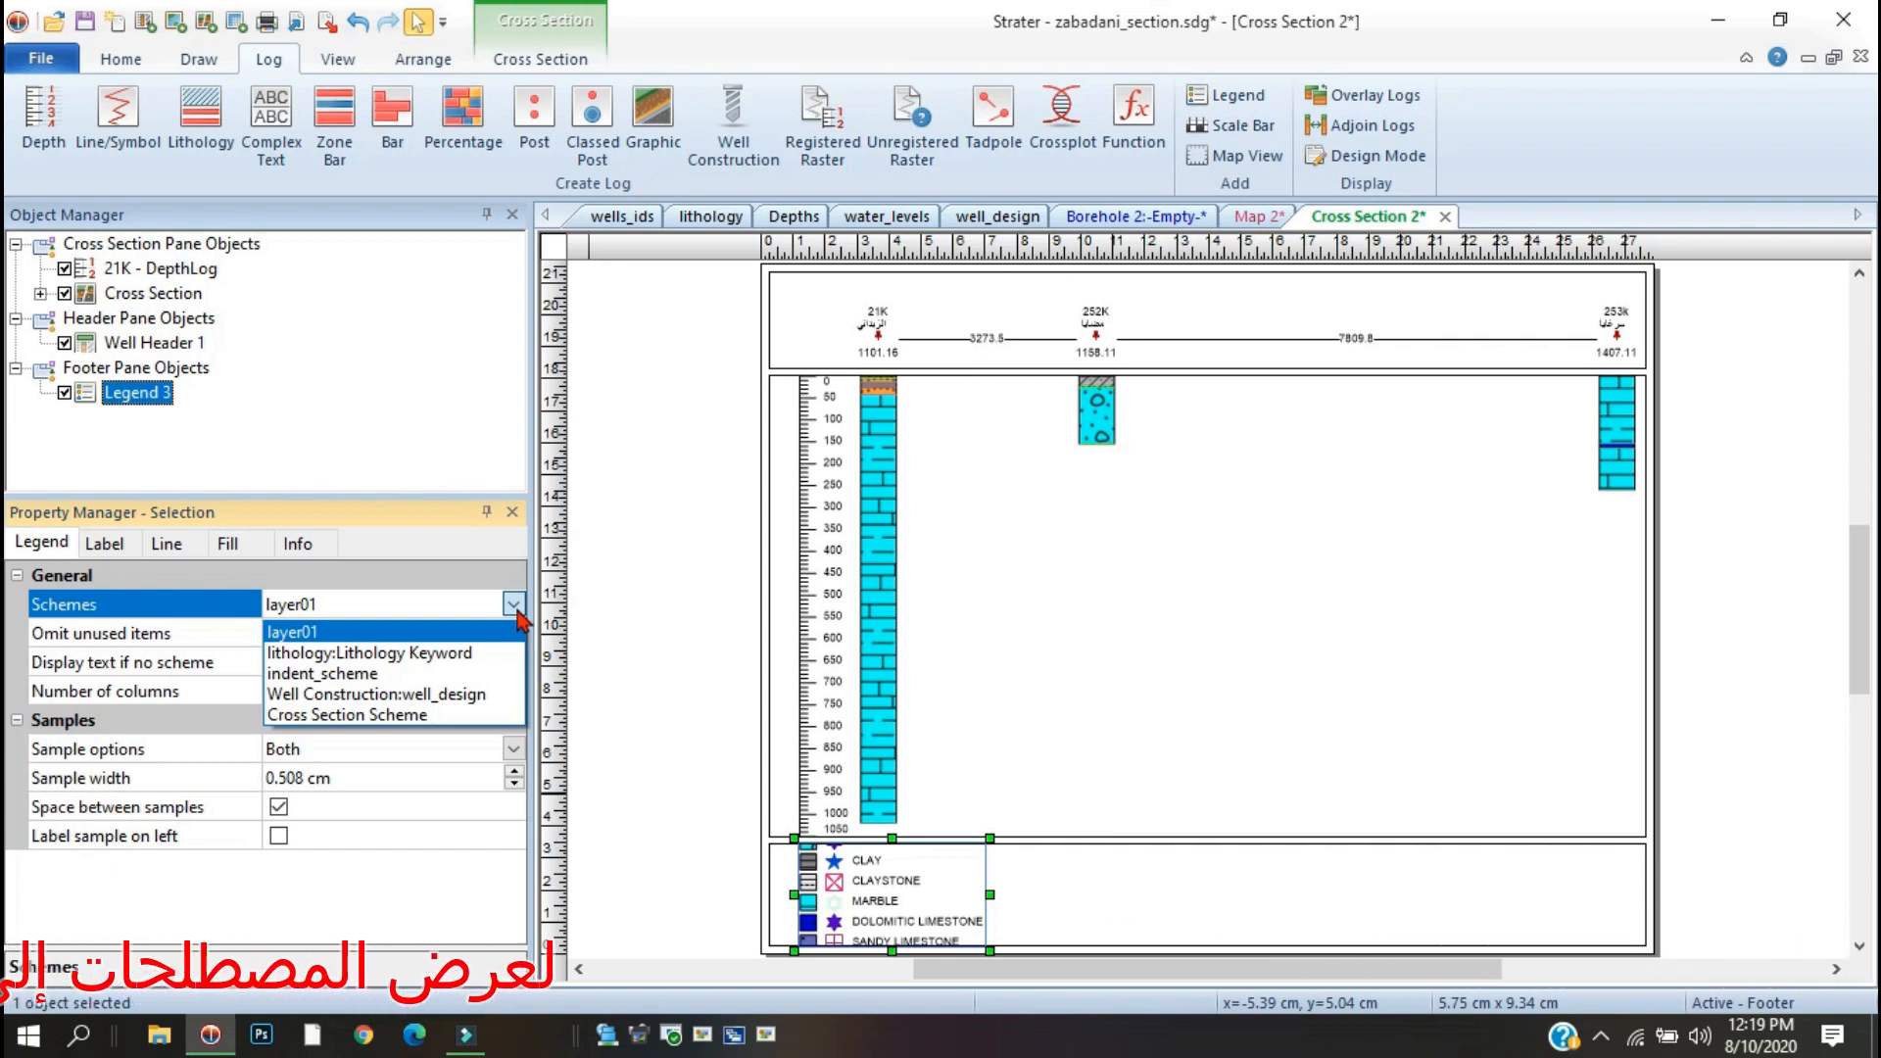
click(473, 654)
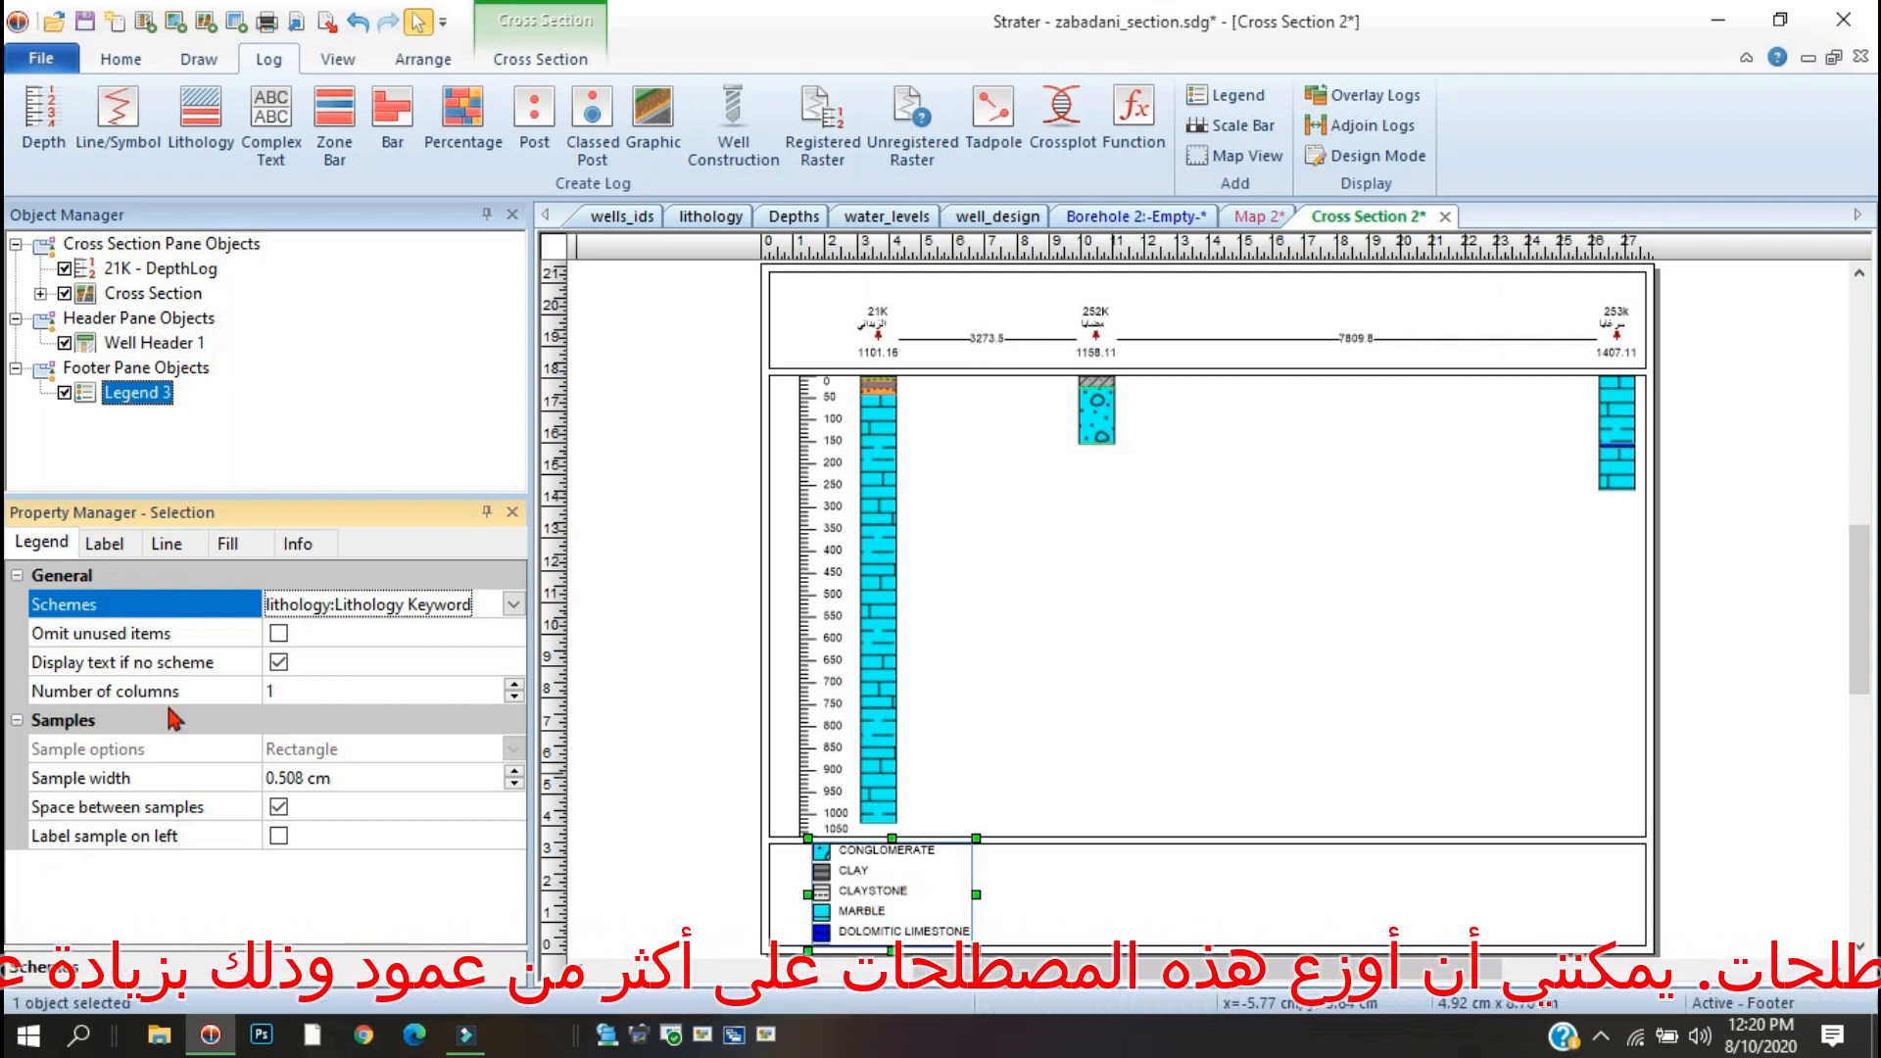
Arrange the footer legend in 3 columns within the footer and omit its unused items.
click(513, 685)
click(1020, 895)
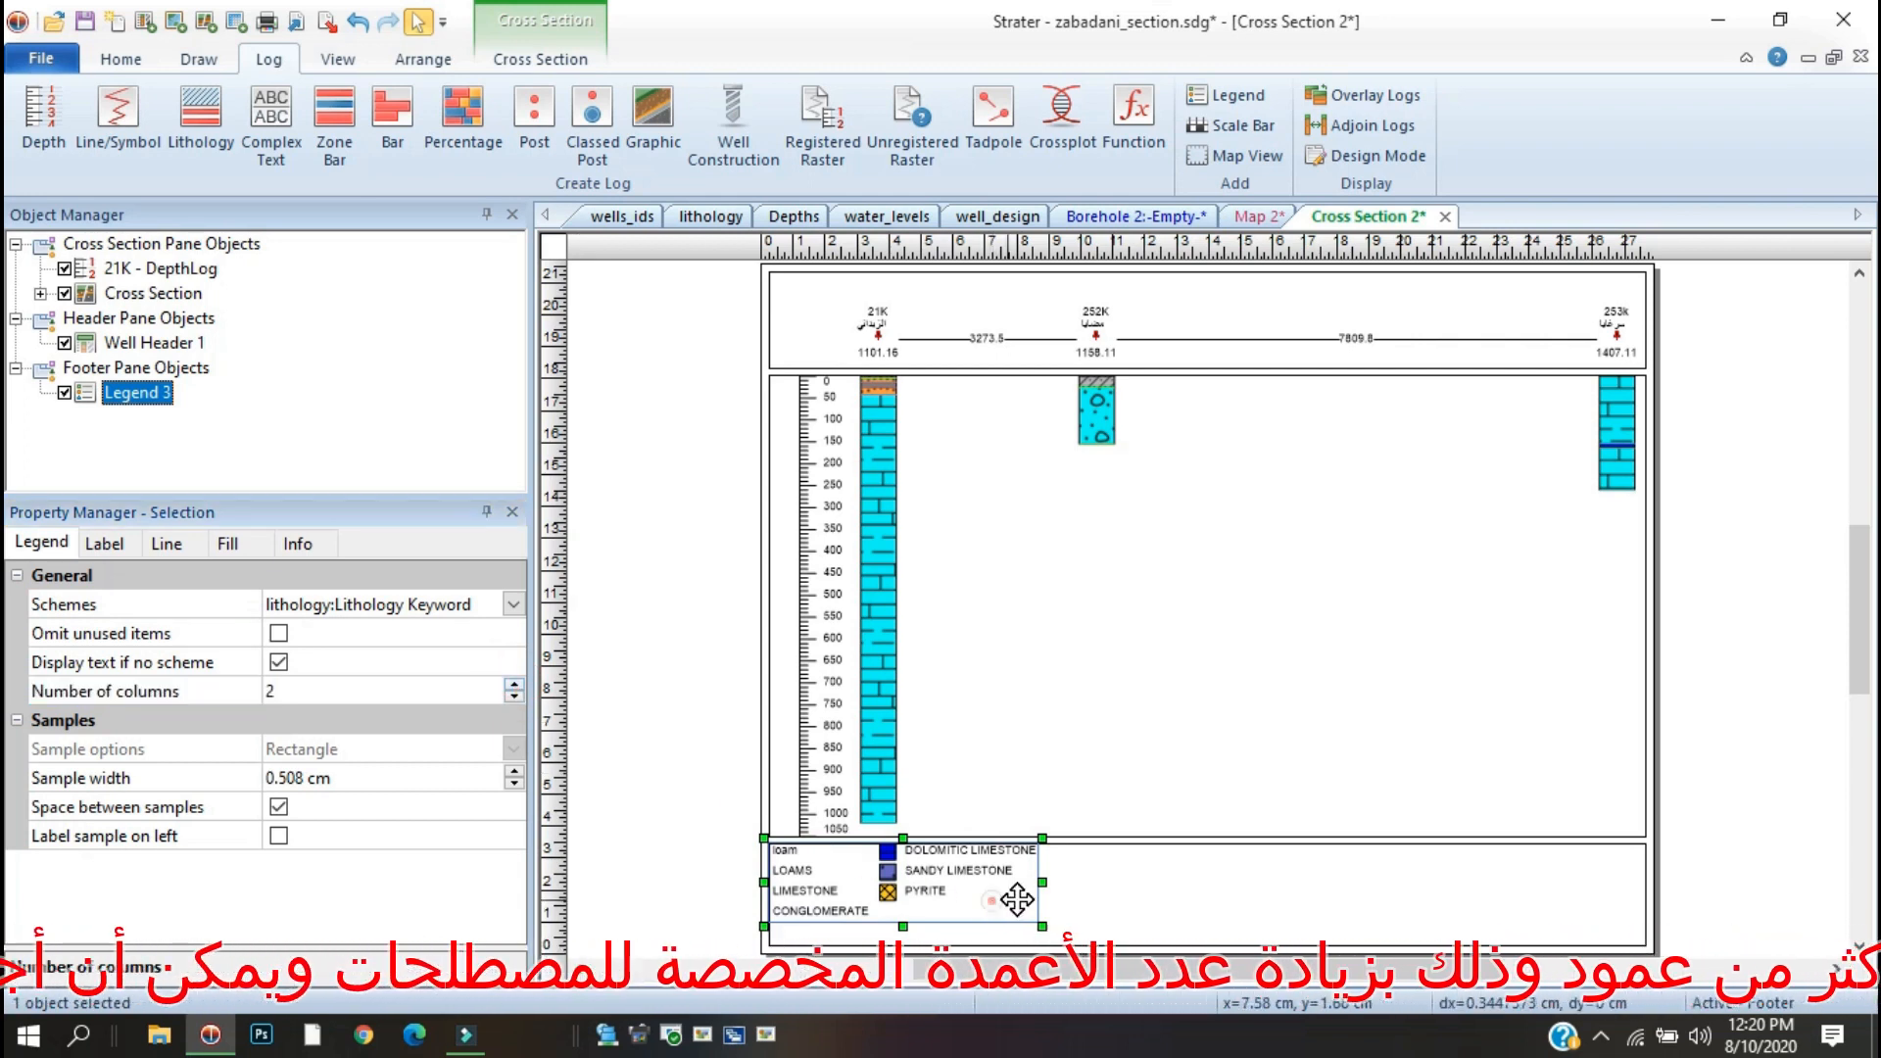
click(513, 685)
drag(935, 875, 971, 892)
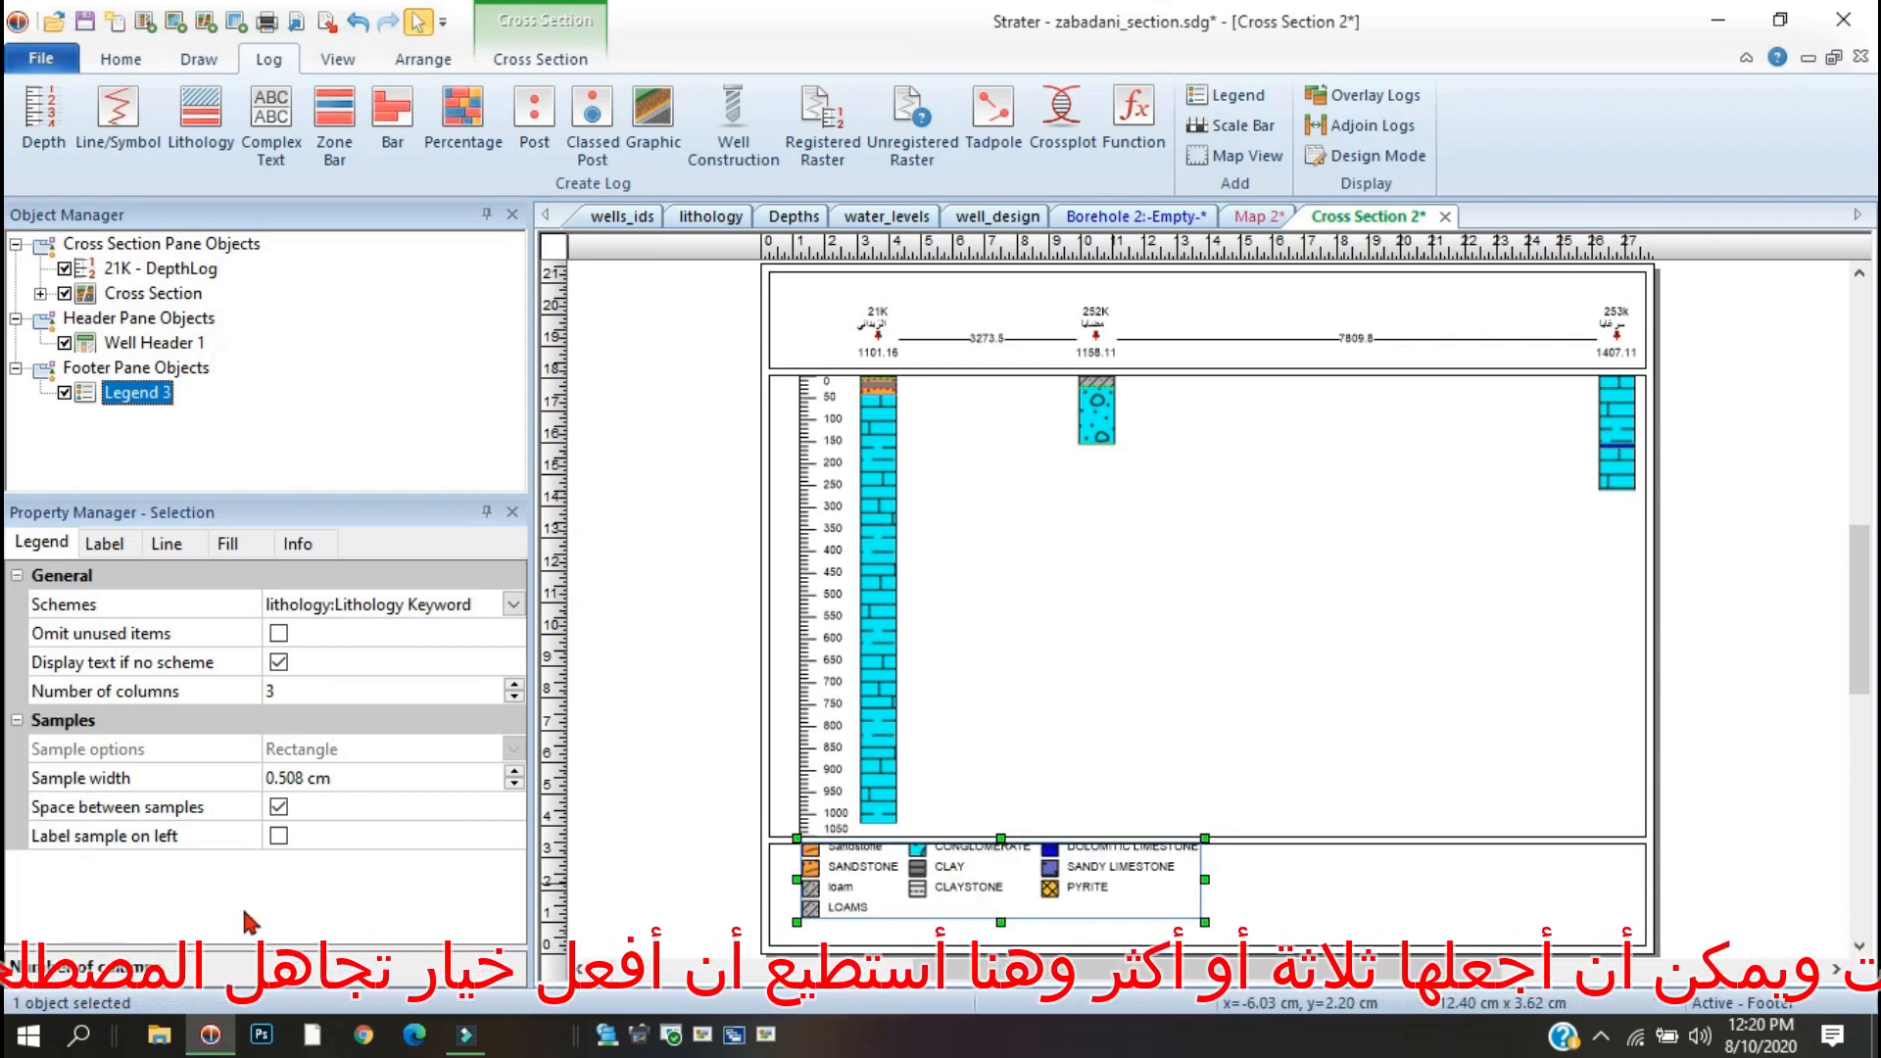
click(281, 633)
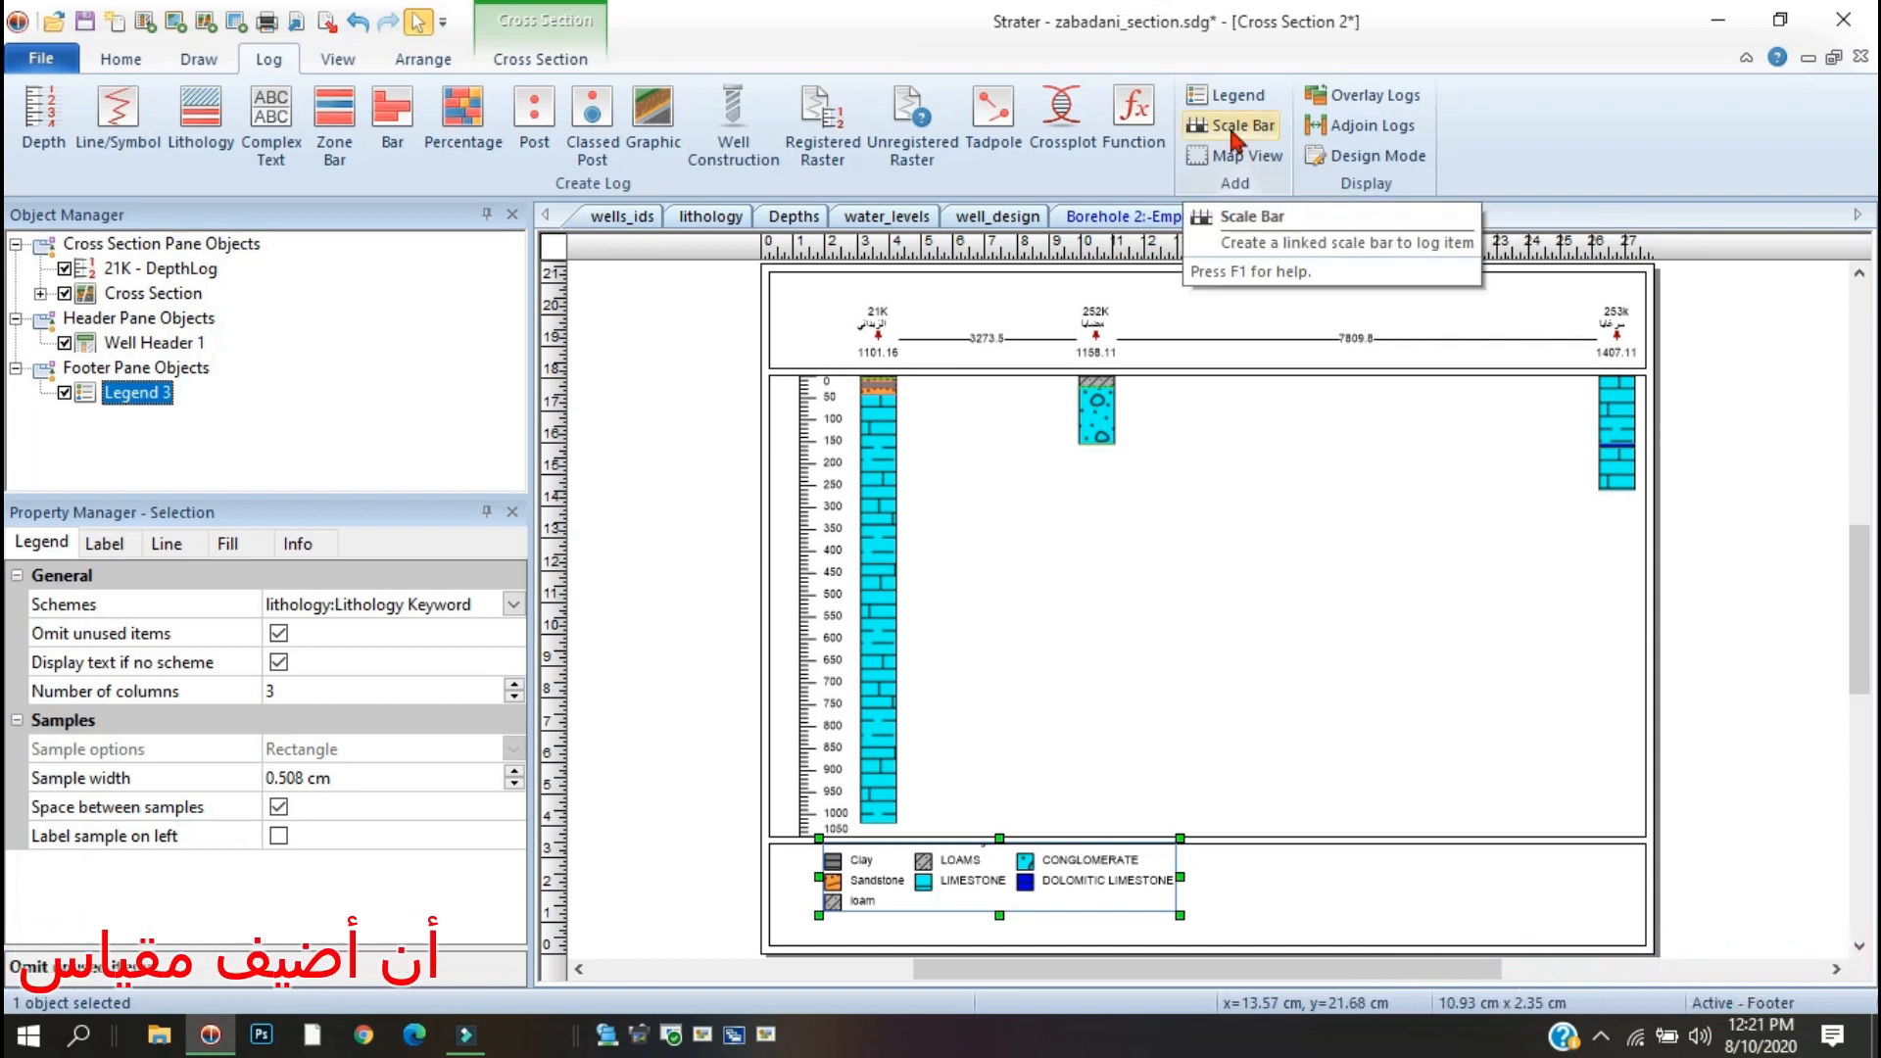
Add a horizontal scale bar to the footer pane and move it clear of the legend.
click(1229, 126)
click(1298, 852)
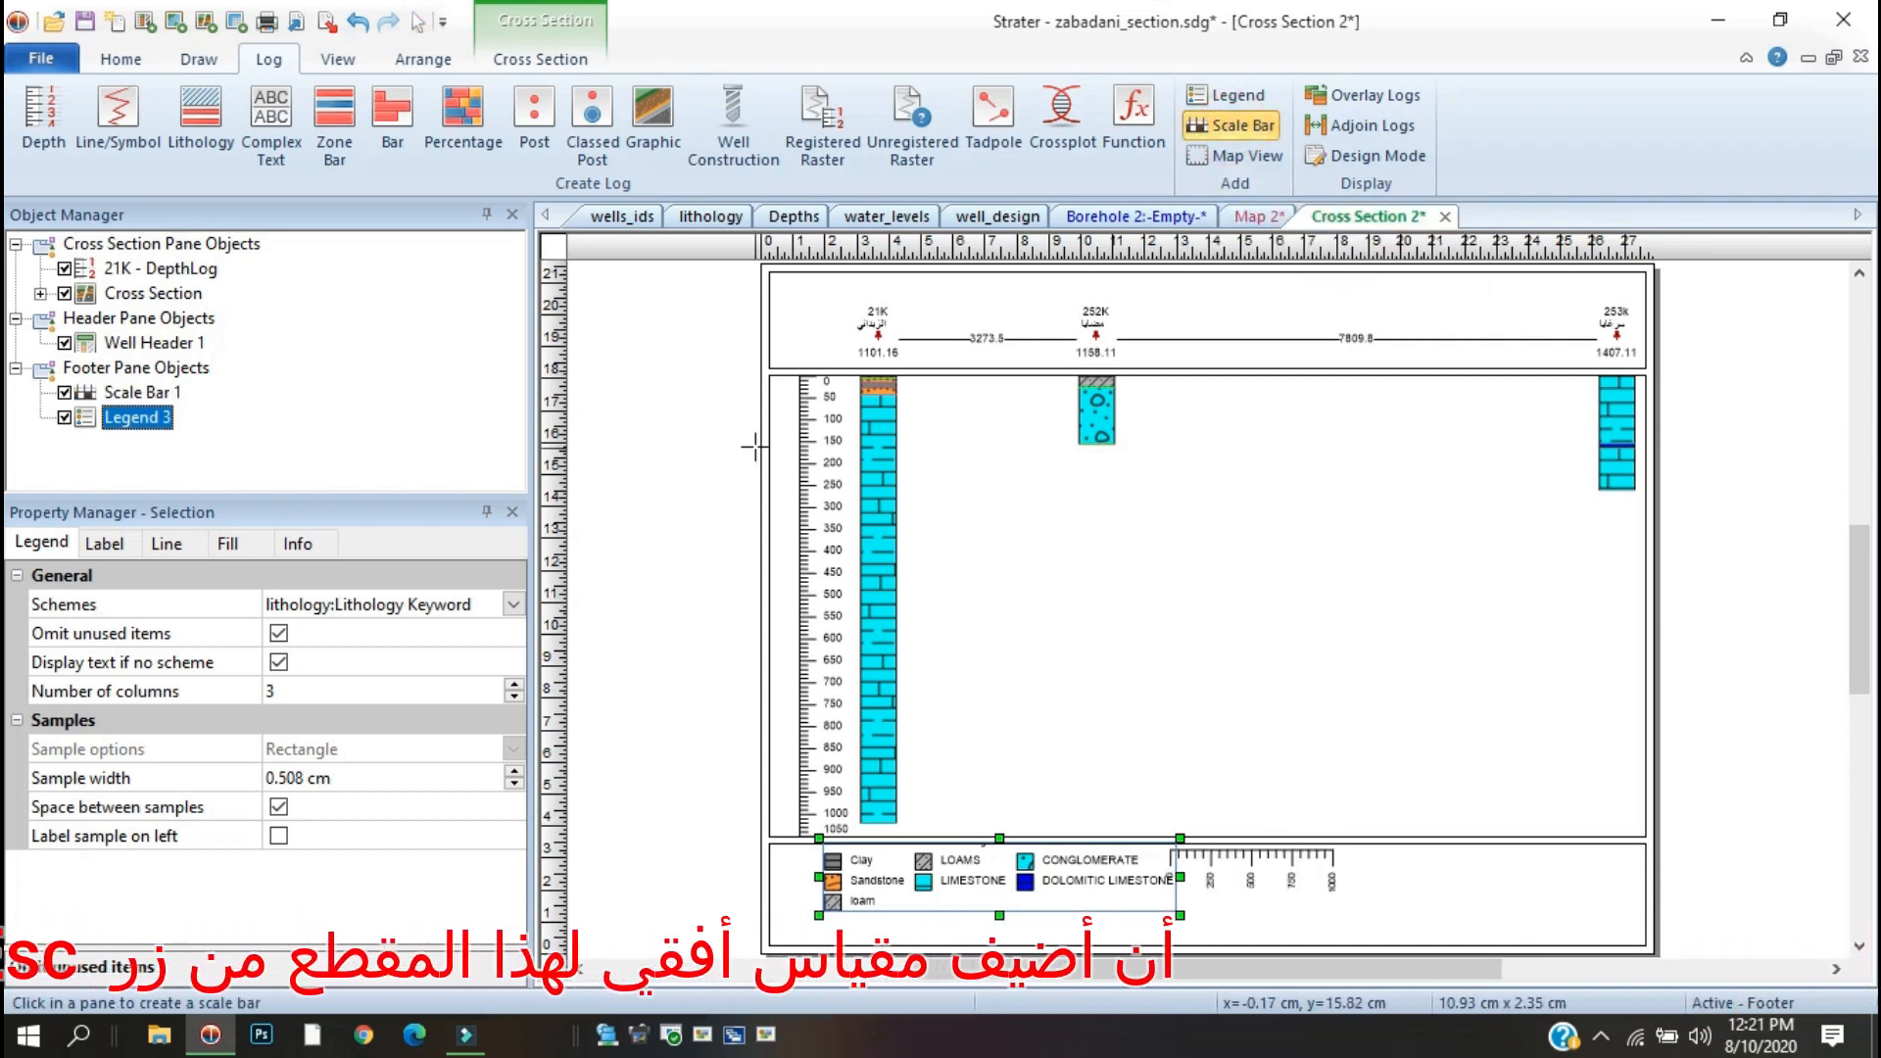
key(Escape)
click(1313, 889)
drag(1311, 888, 1411, 943)
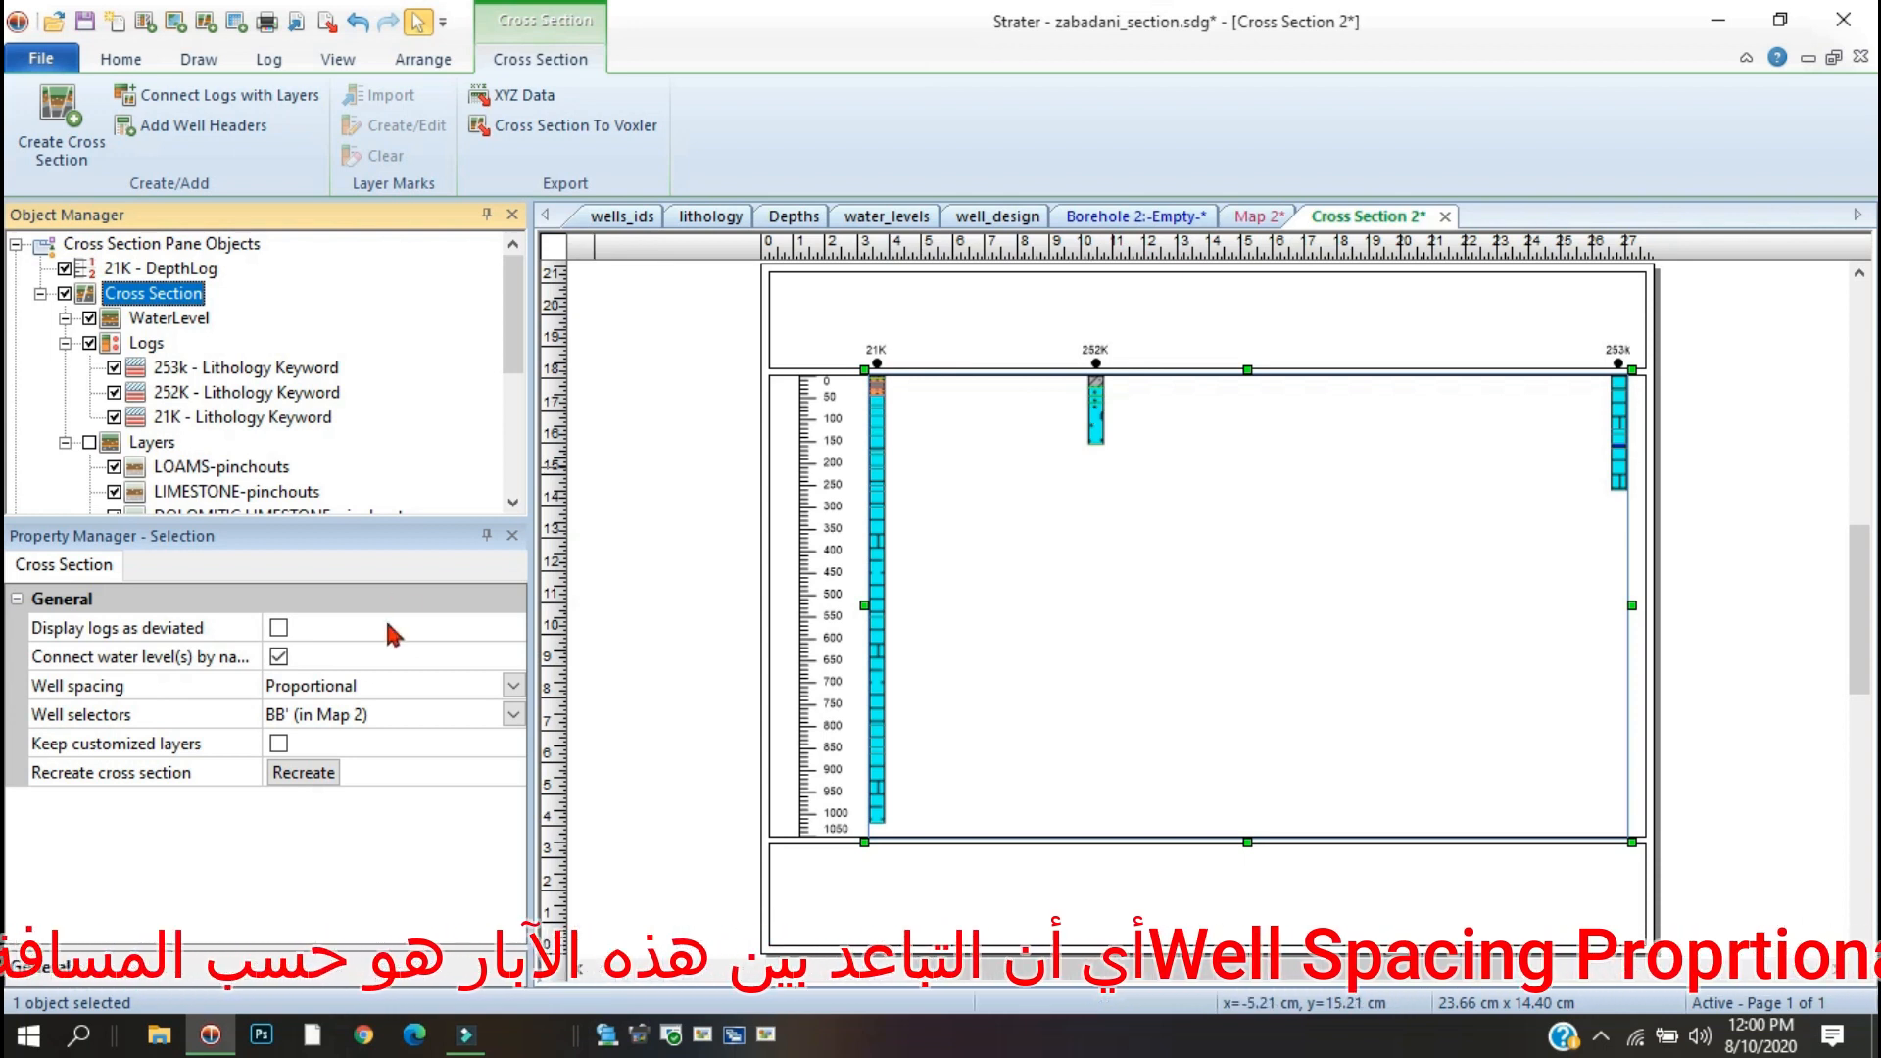
Check the cross section's well spacing options and keep Proportional.
click(513, 687)
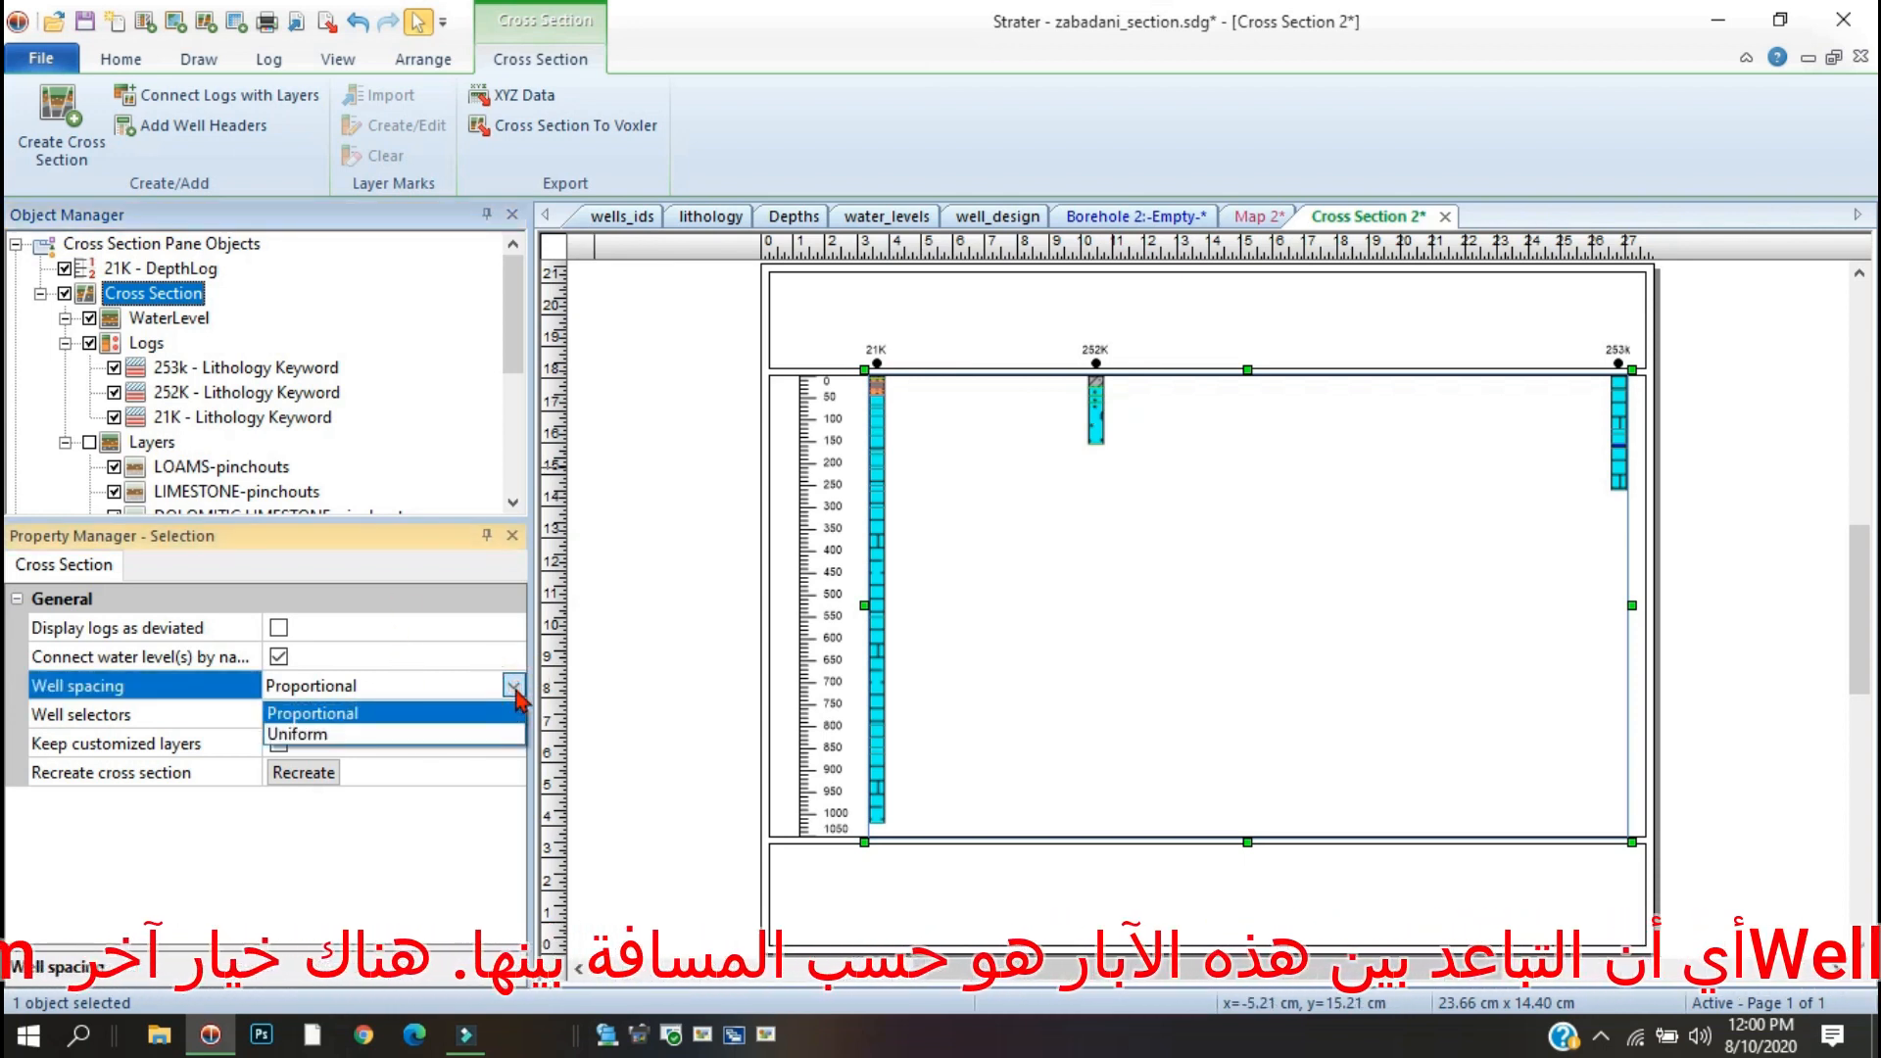
click(516, 688)
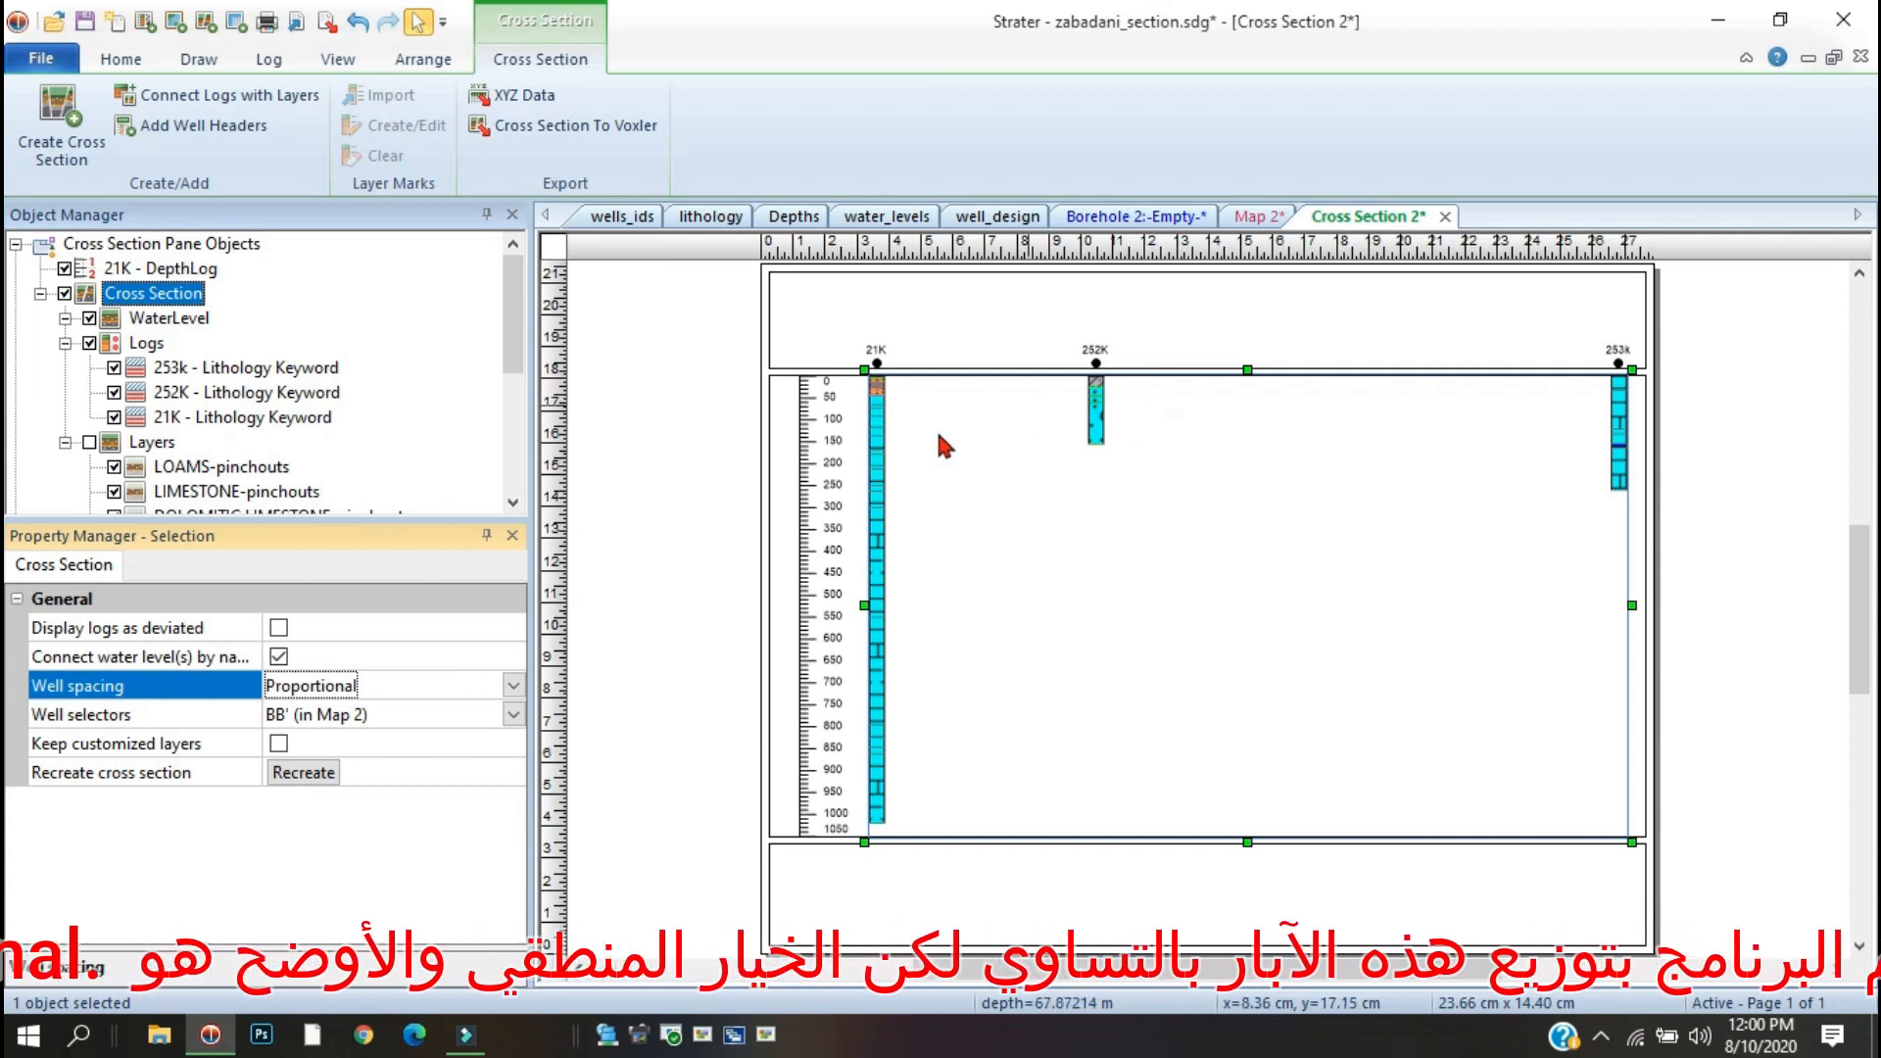
Set the log width of the Logs group to 1 cm and merge its intervals.
click(146, 343)
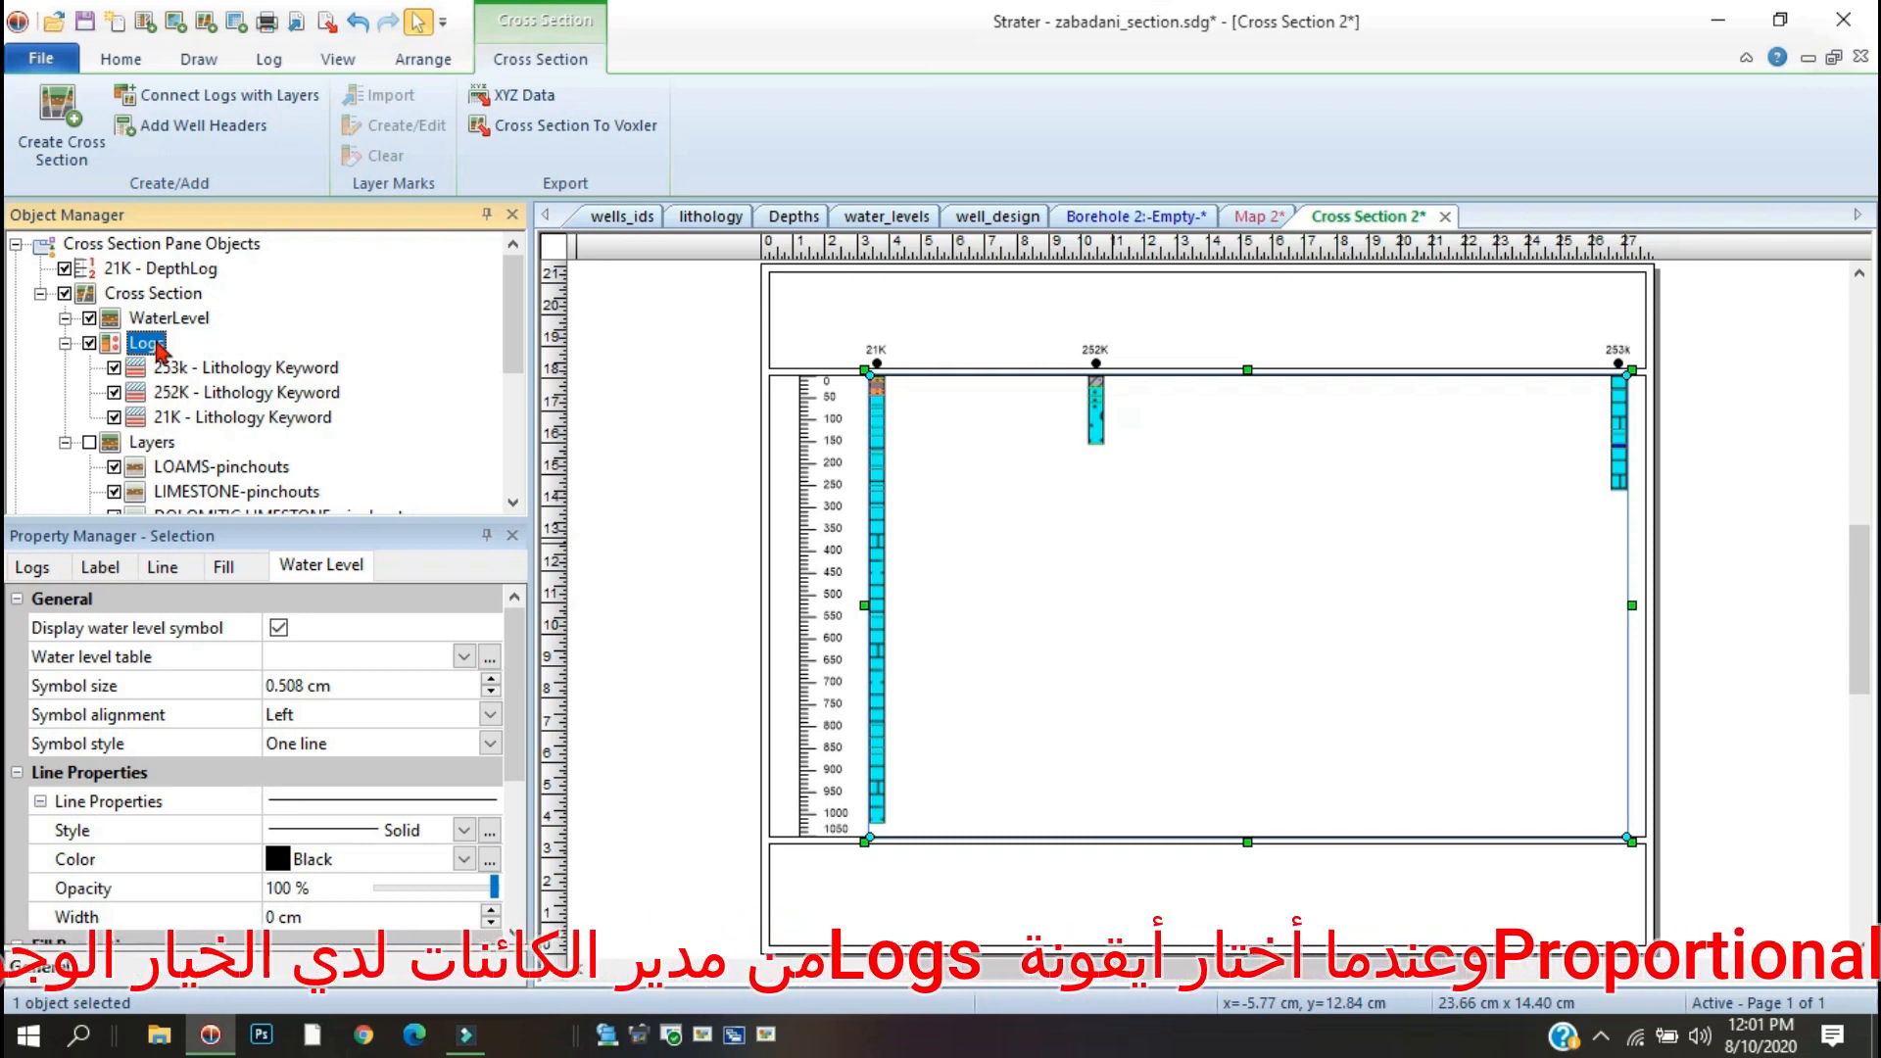
click(34, 567)
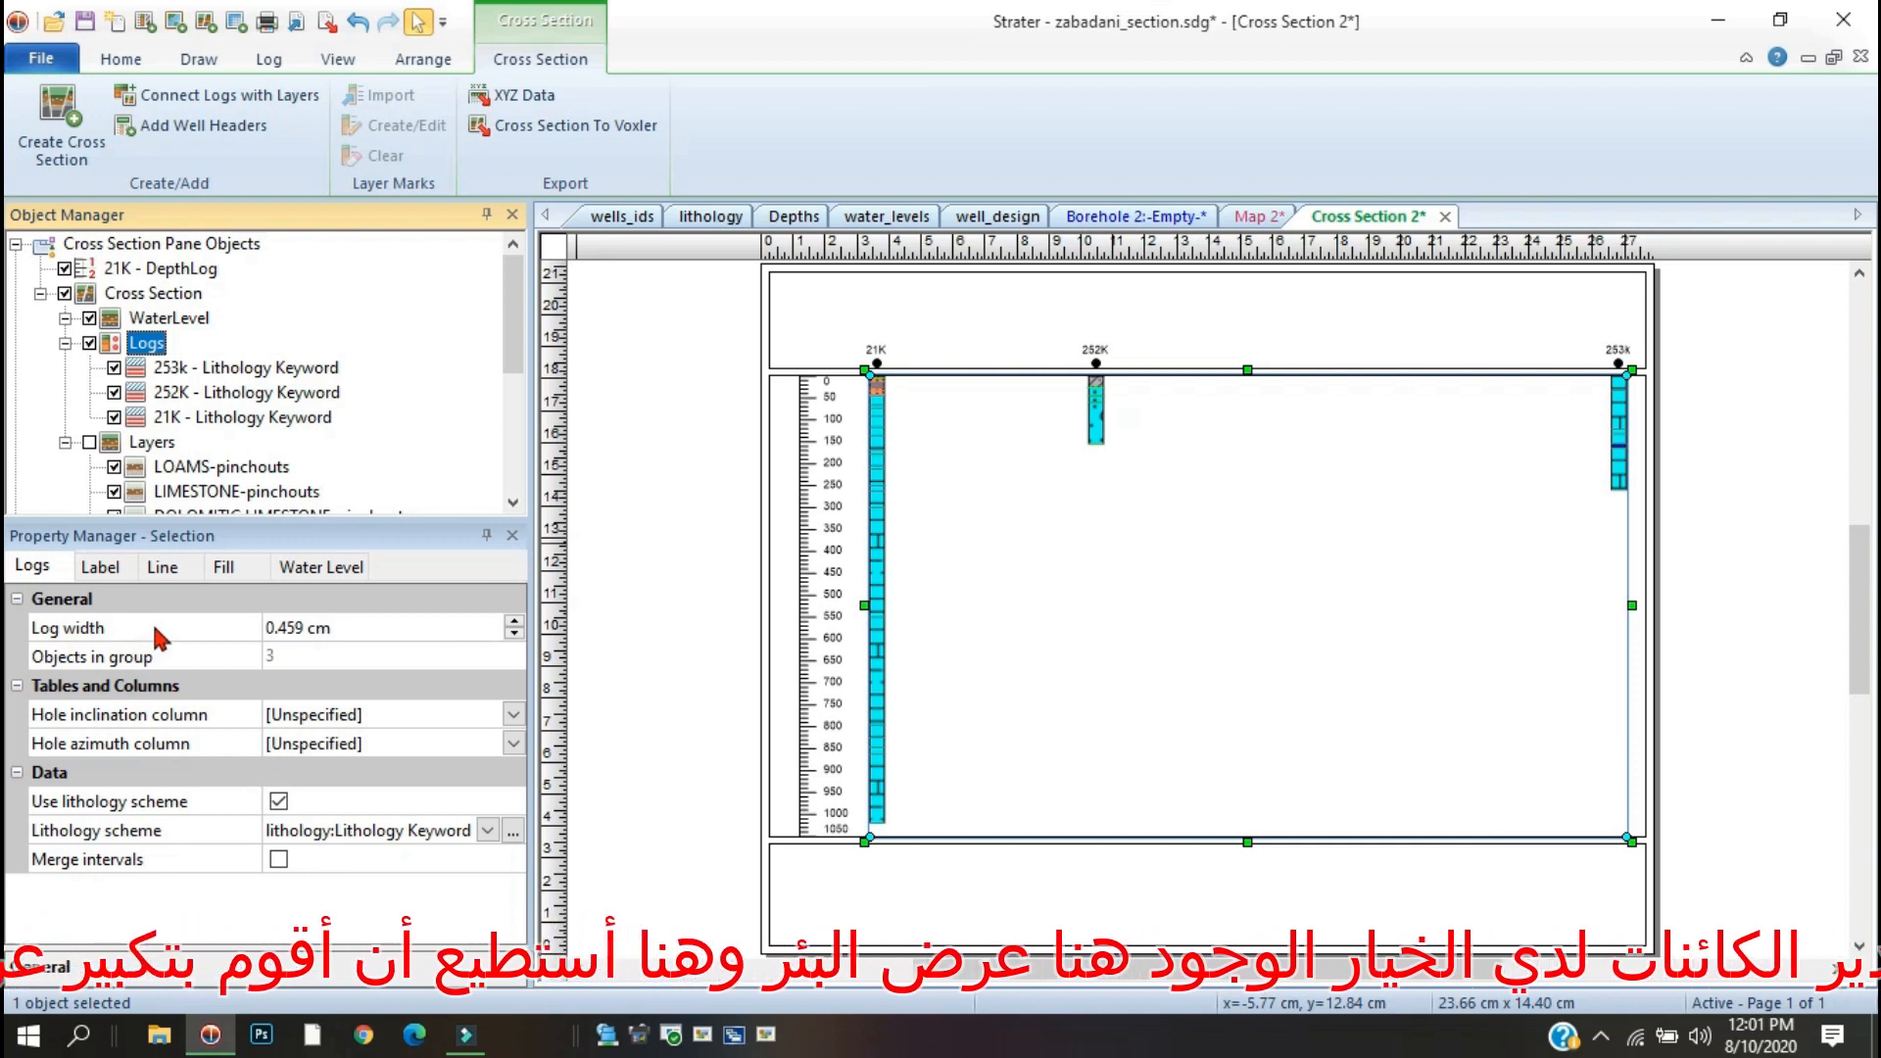
click(514, 623)
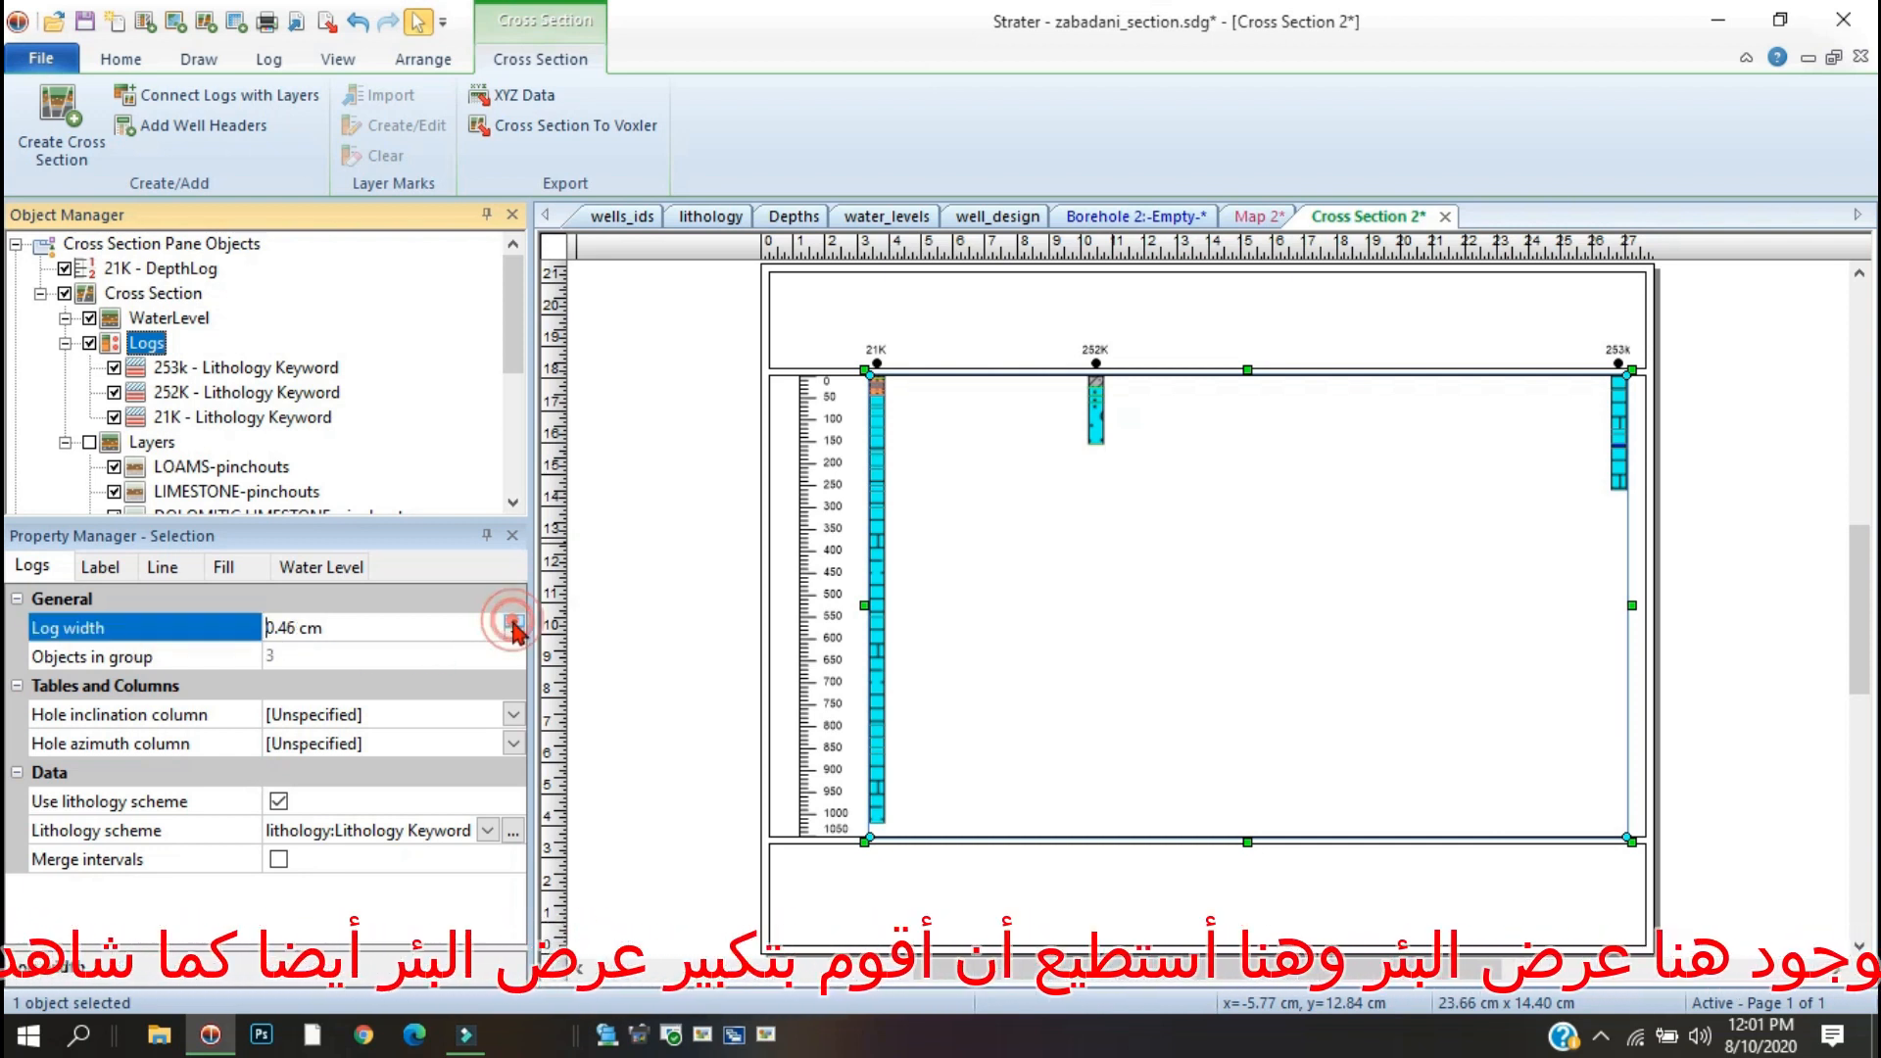
click(513, 623)
click(514, 623)
click(514, 623)
click(513, 621)
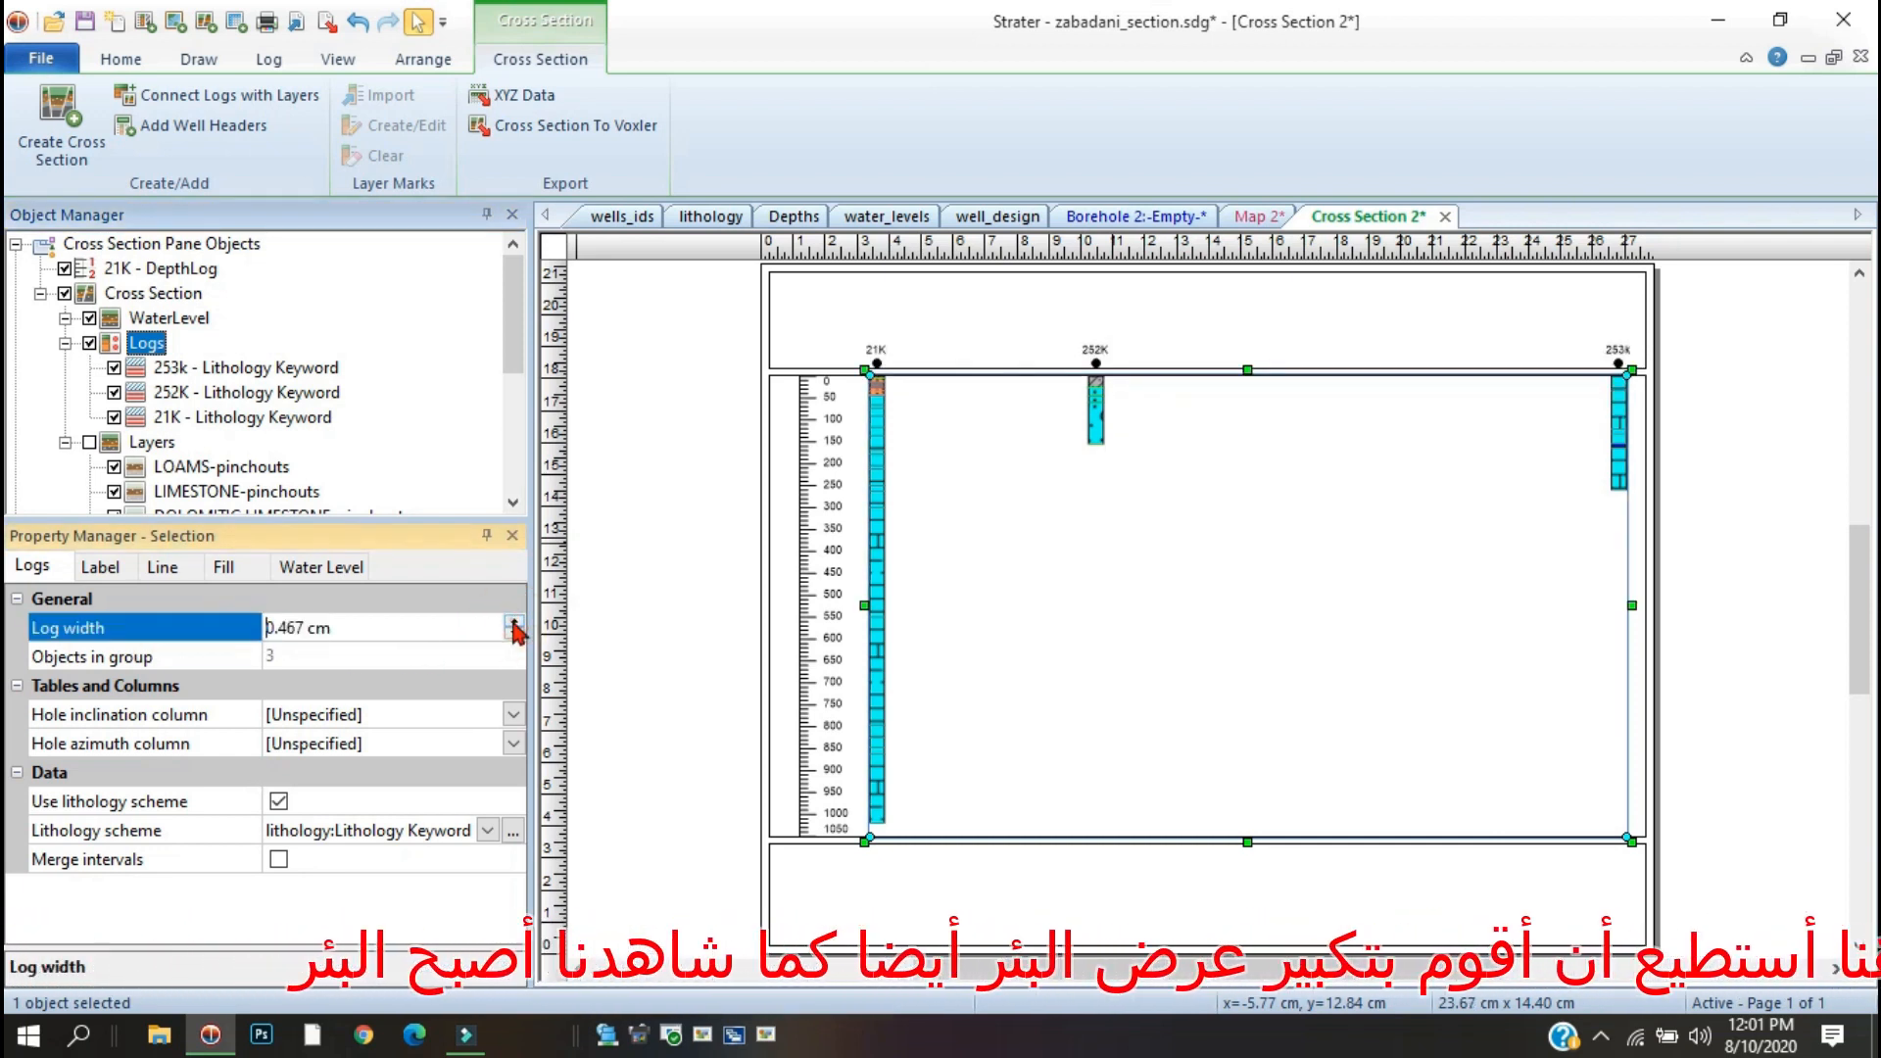
click(513, 621)
click(514, 621)
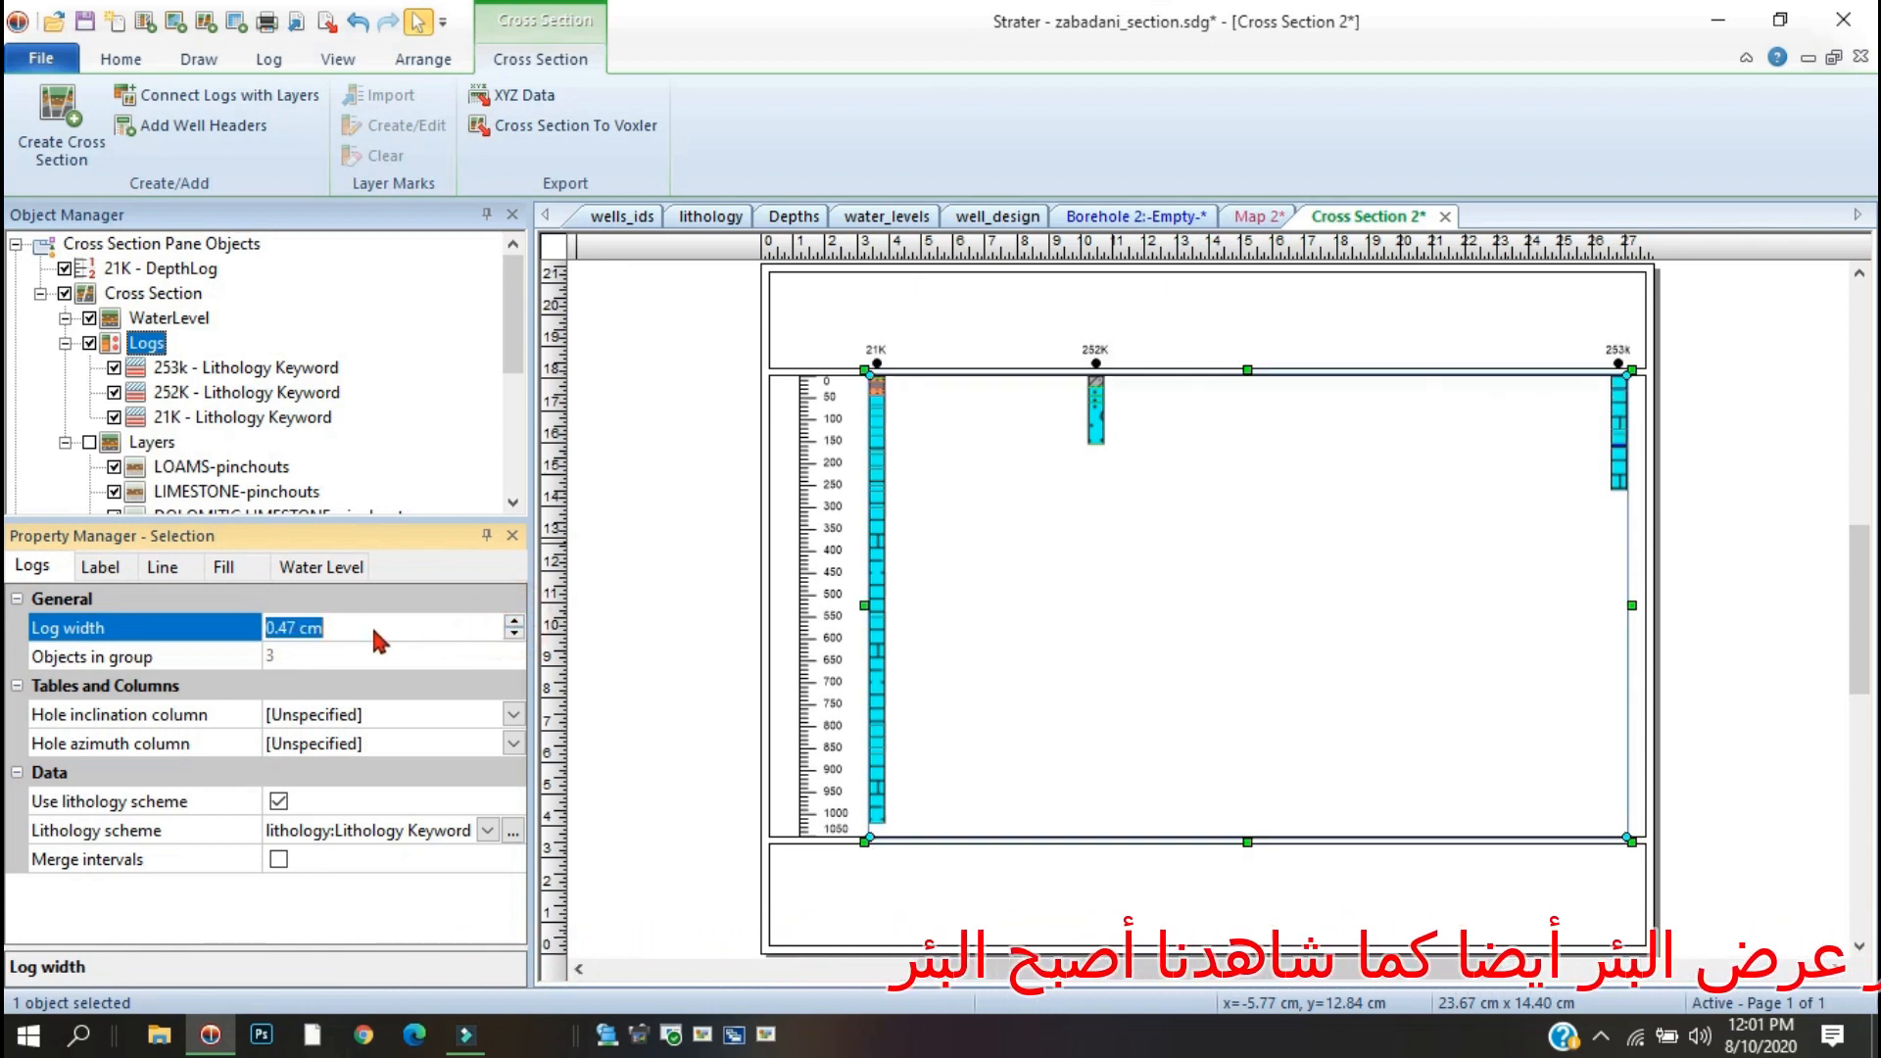
text(1)
key(Return)
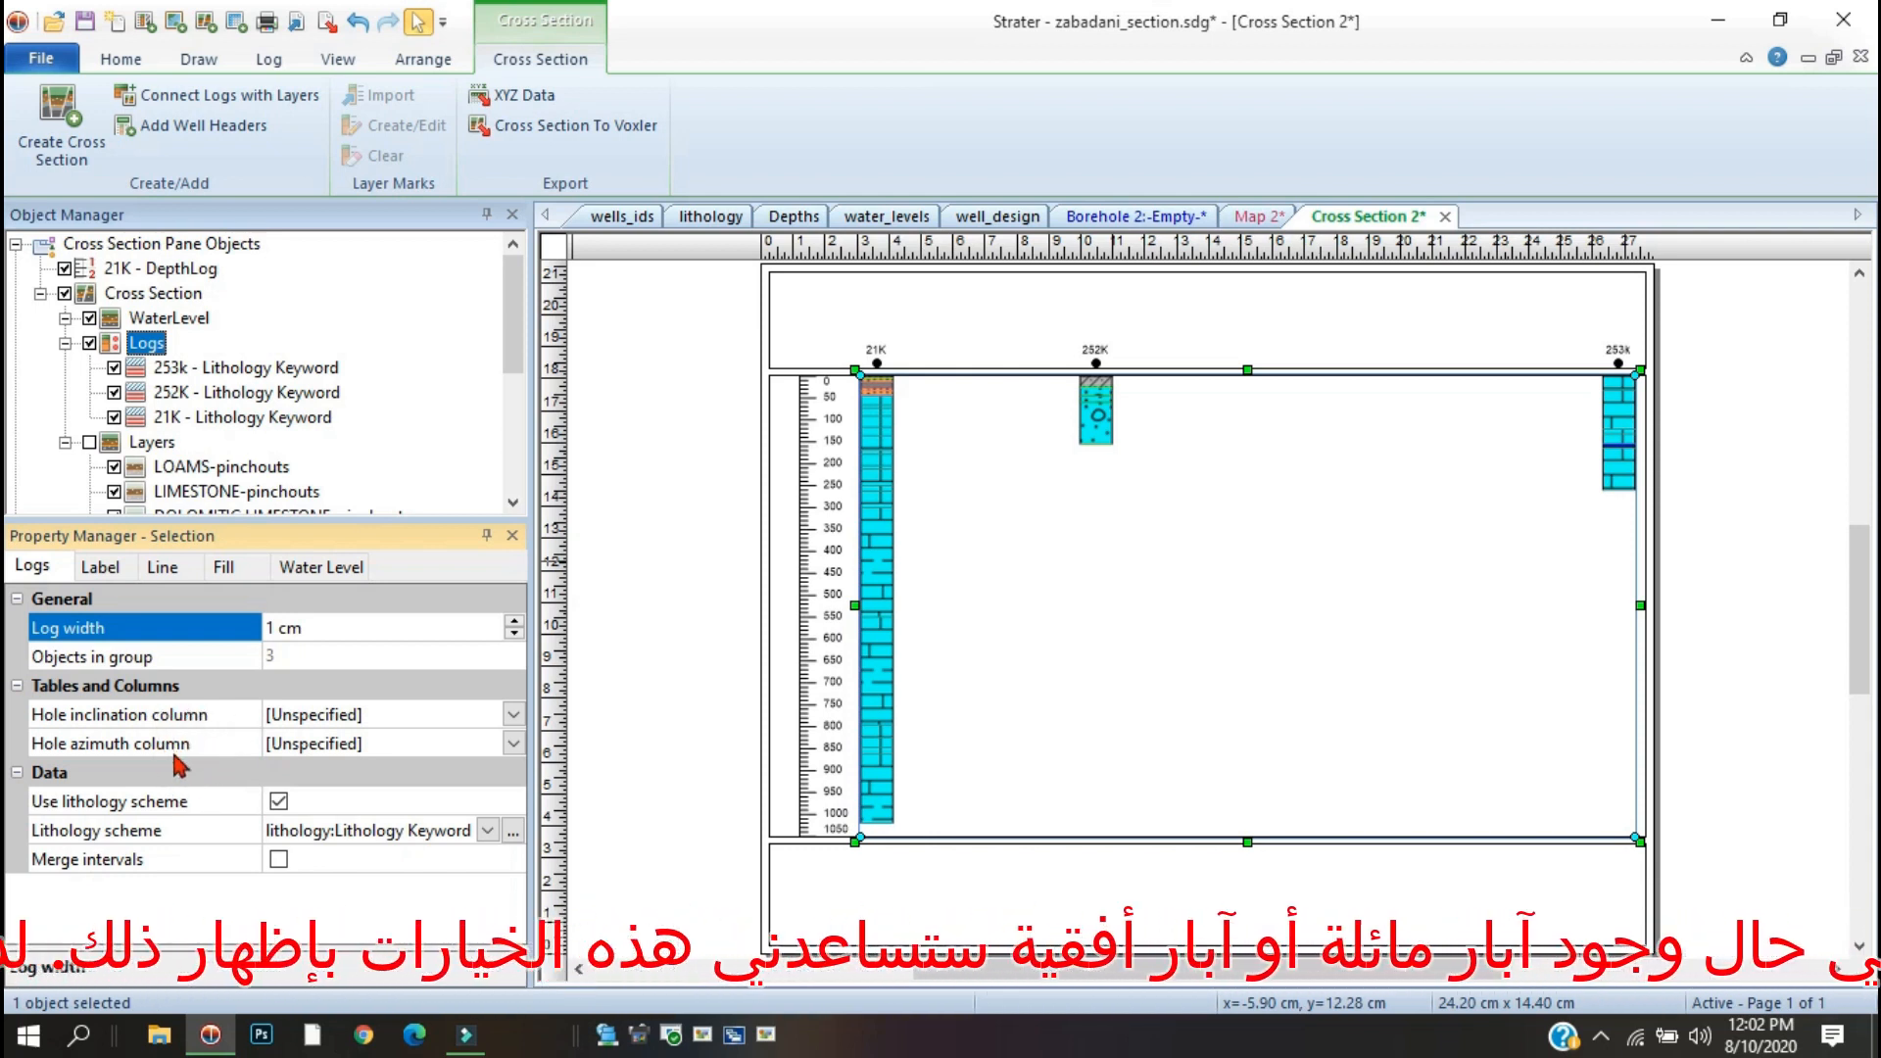
click(278, 860)
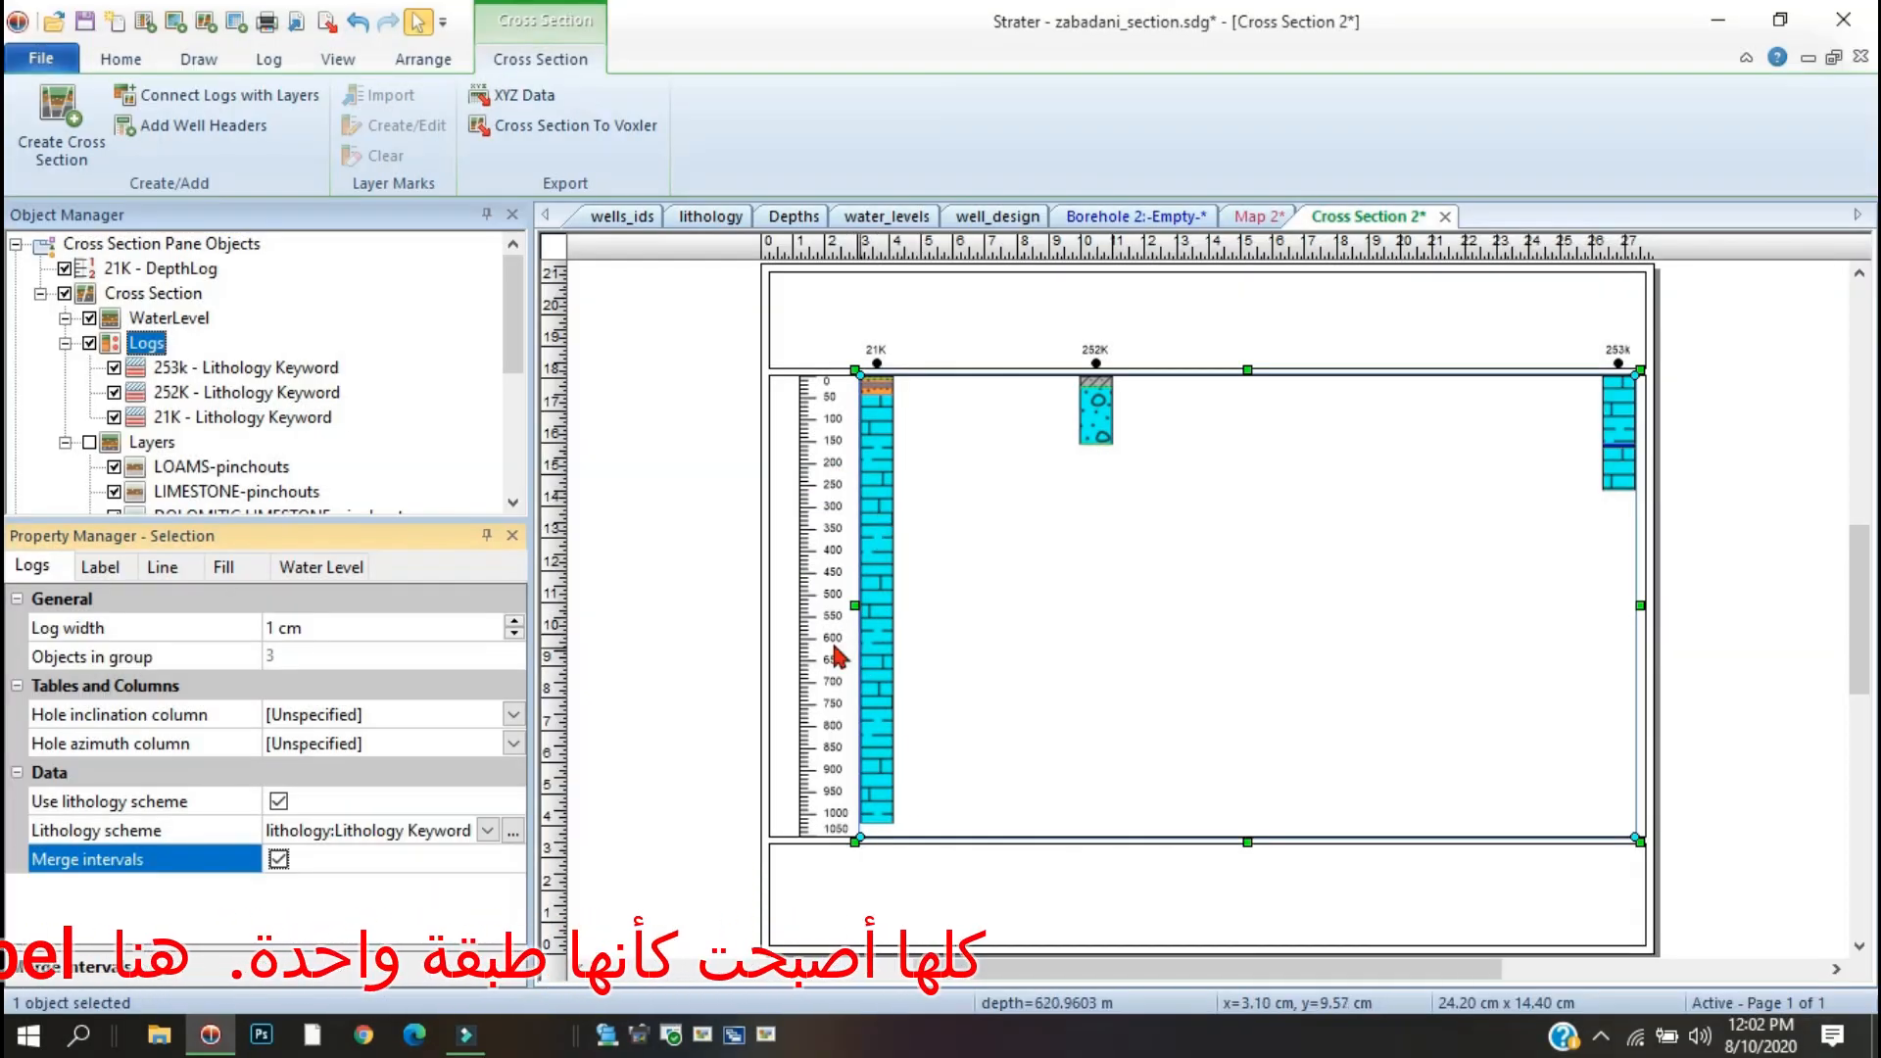
Review the label, line and fill options of the Logs group.
click(100, 566)
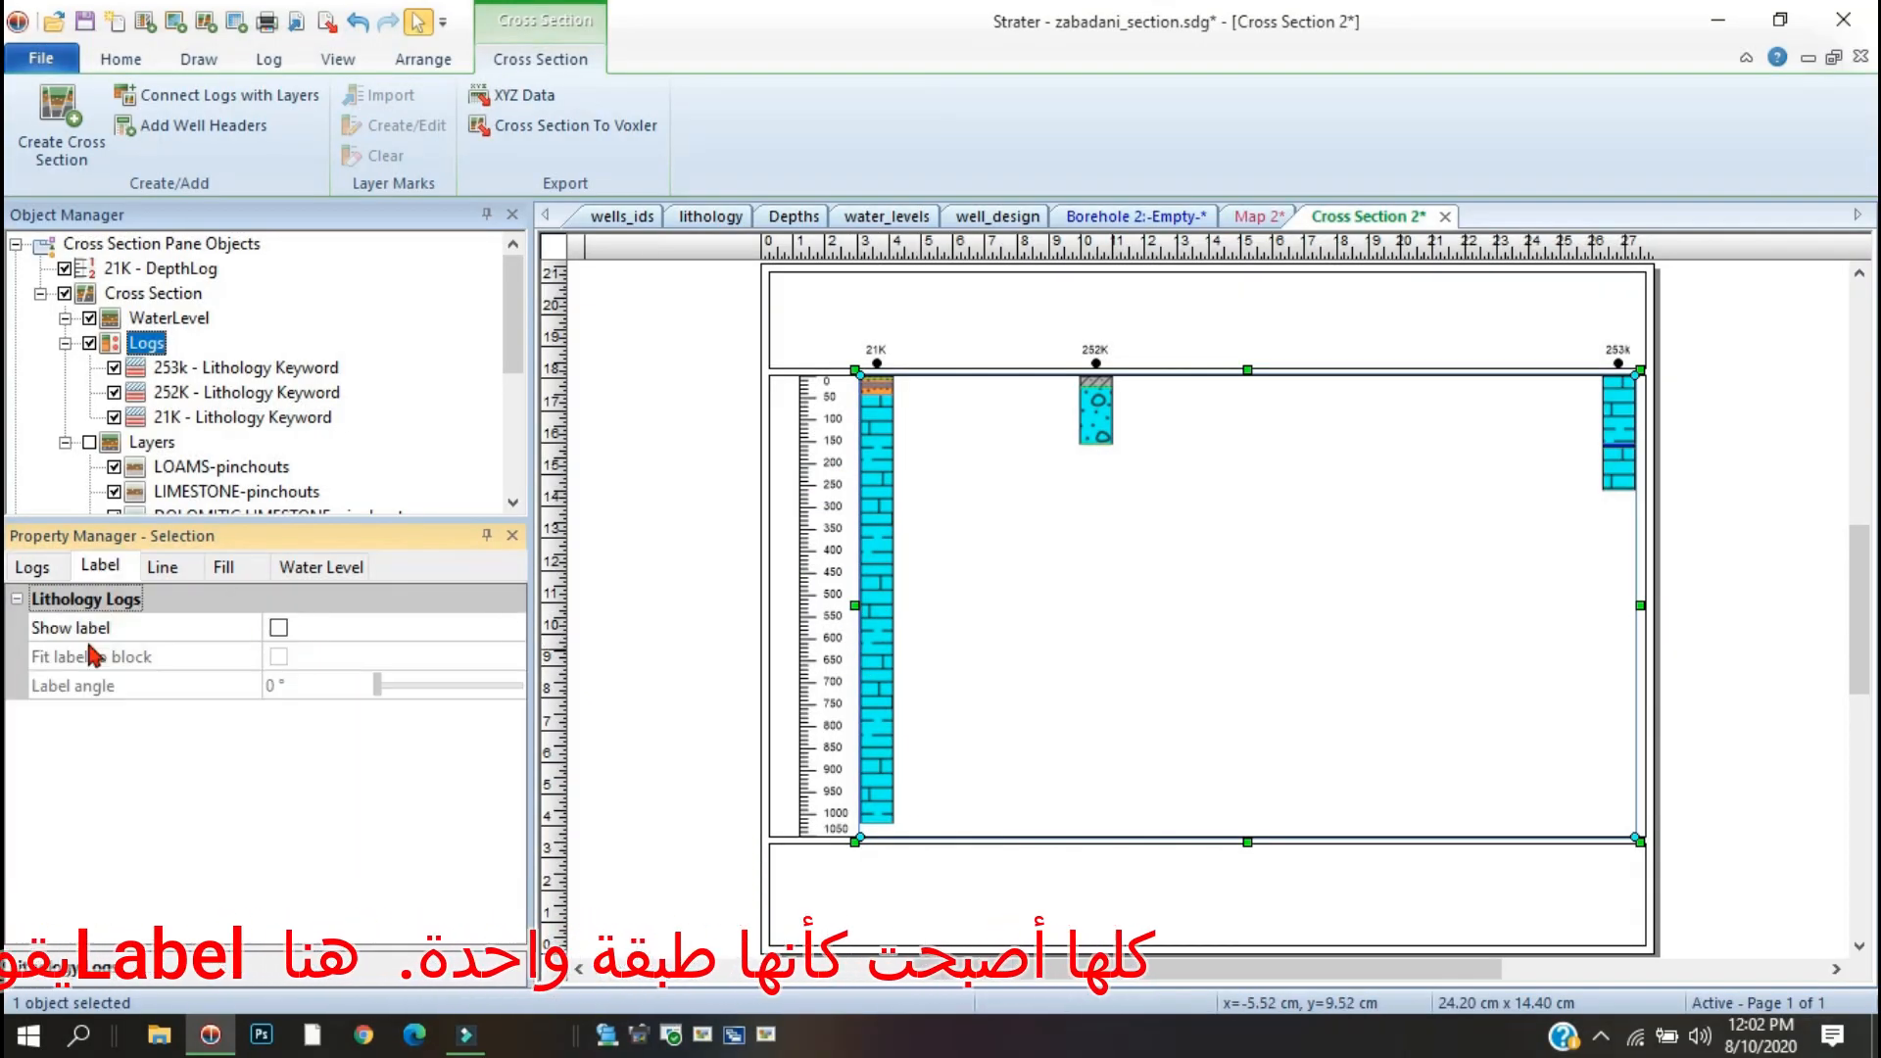
click(278, 627)
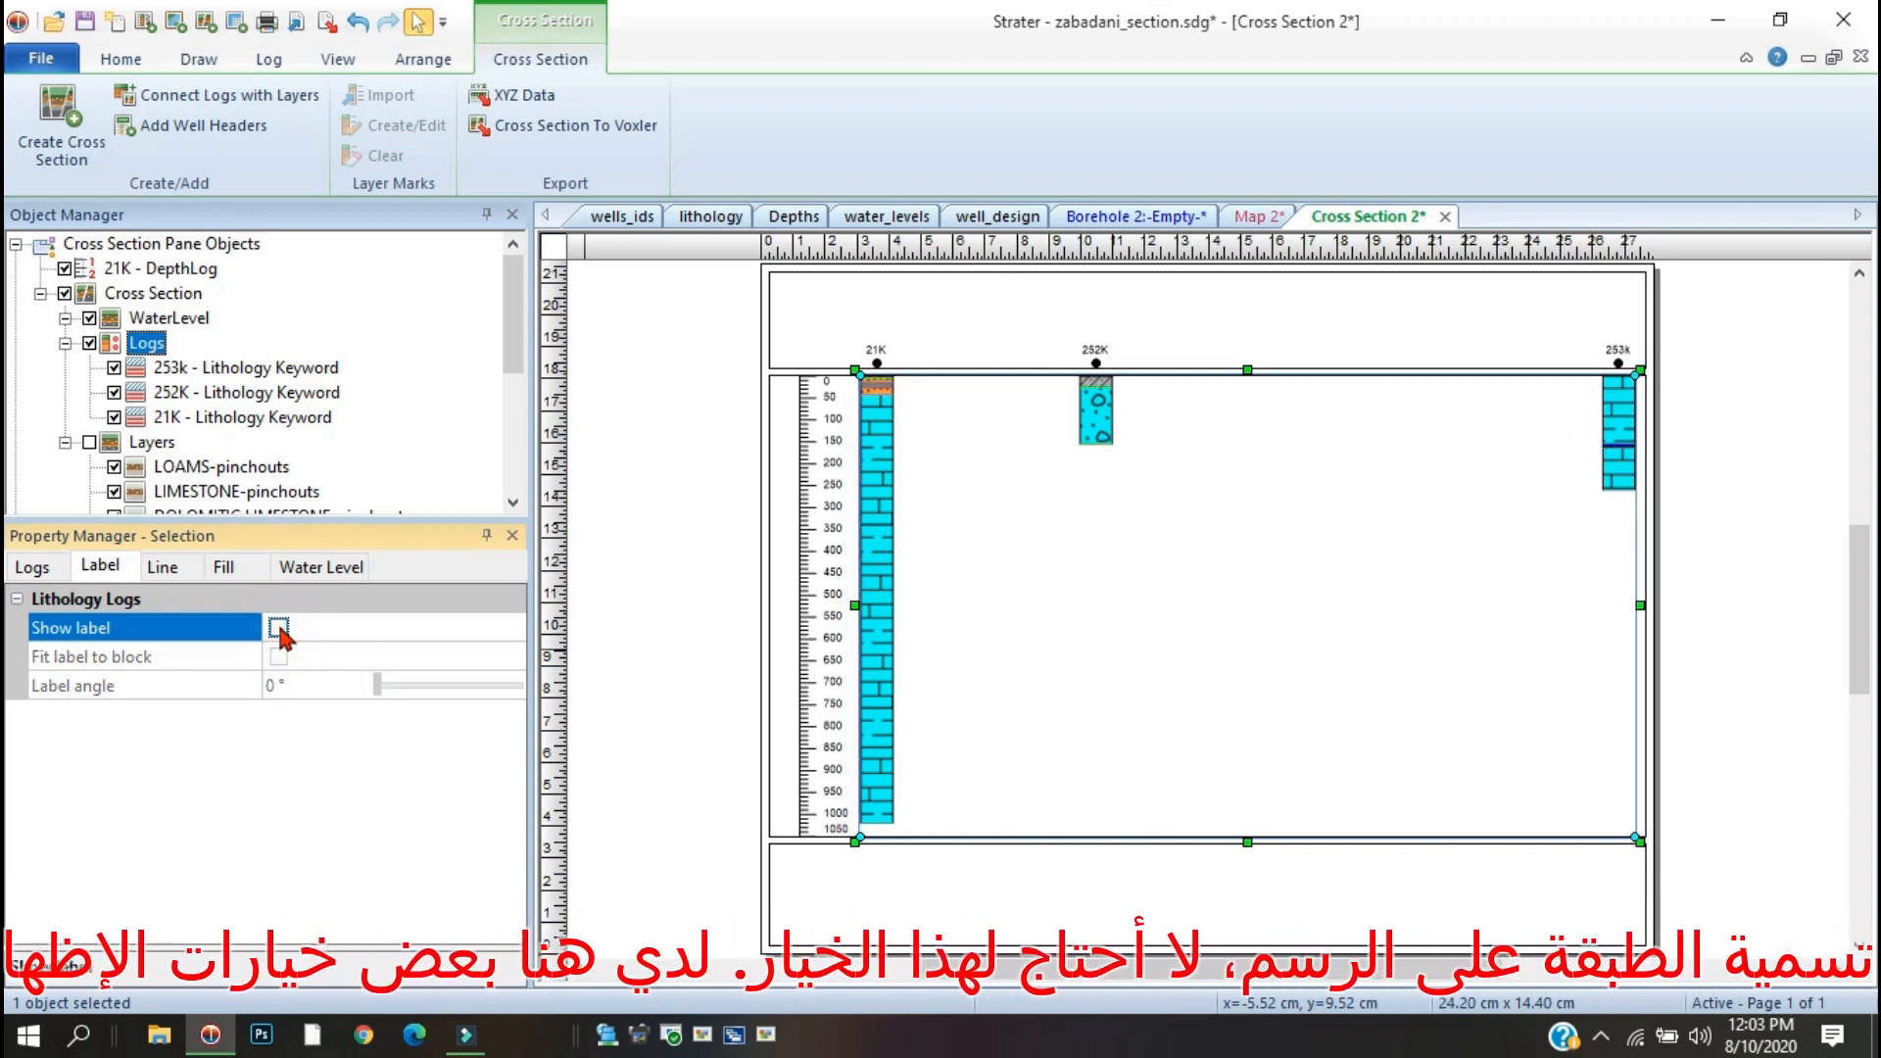
click(167, 566)
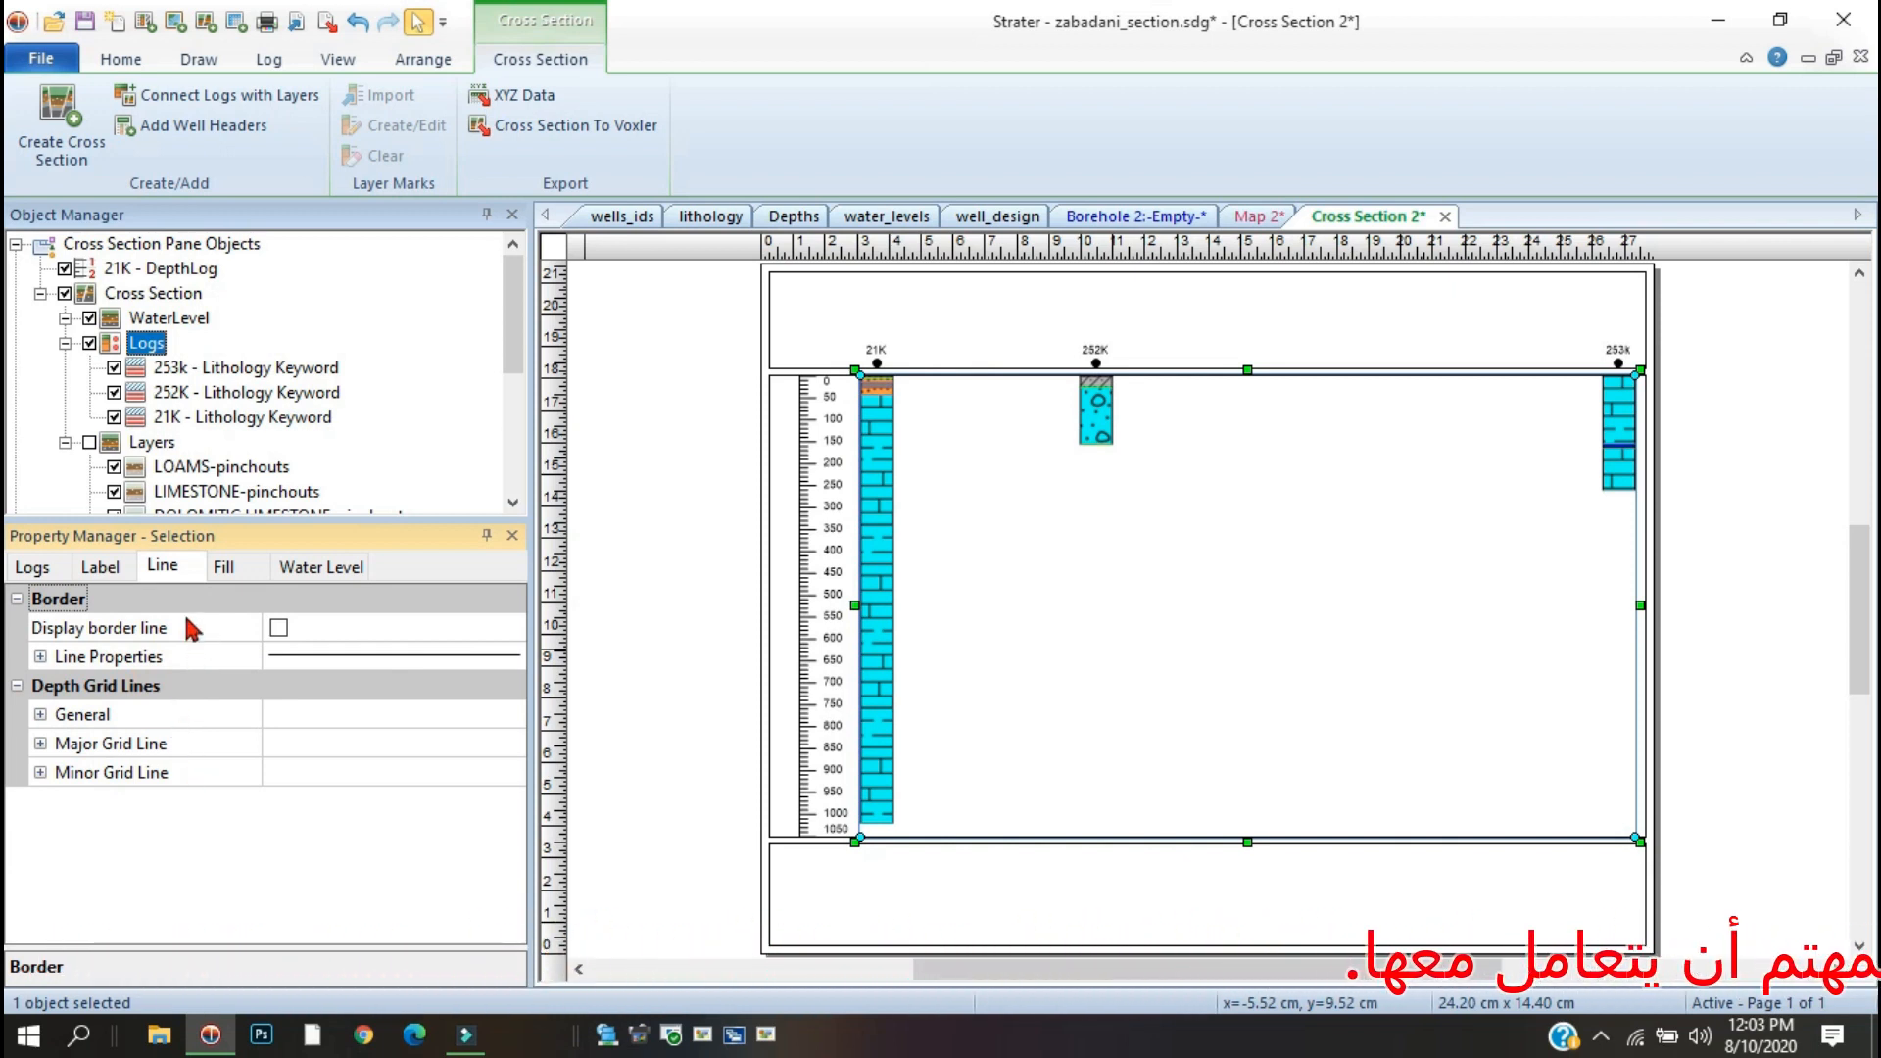
click(231, 567)
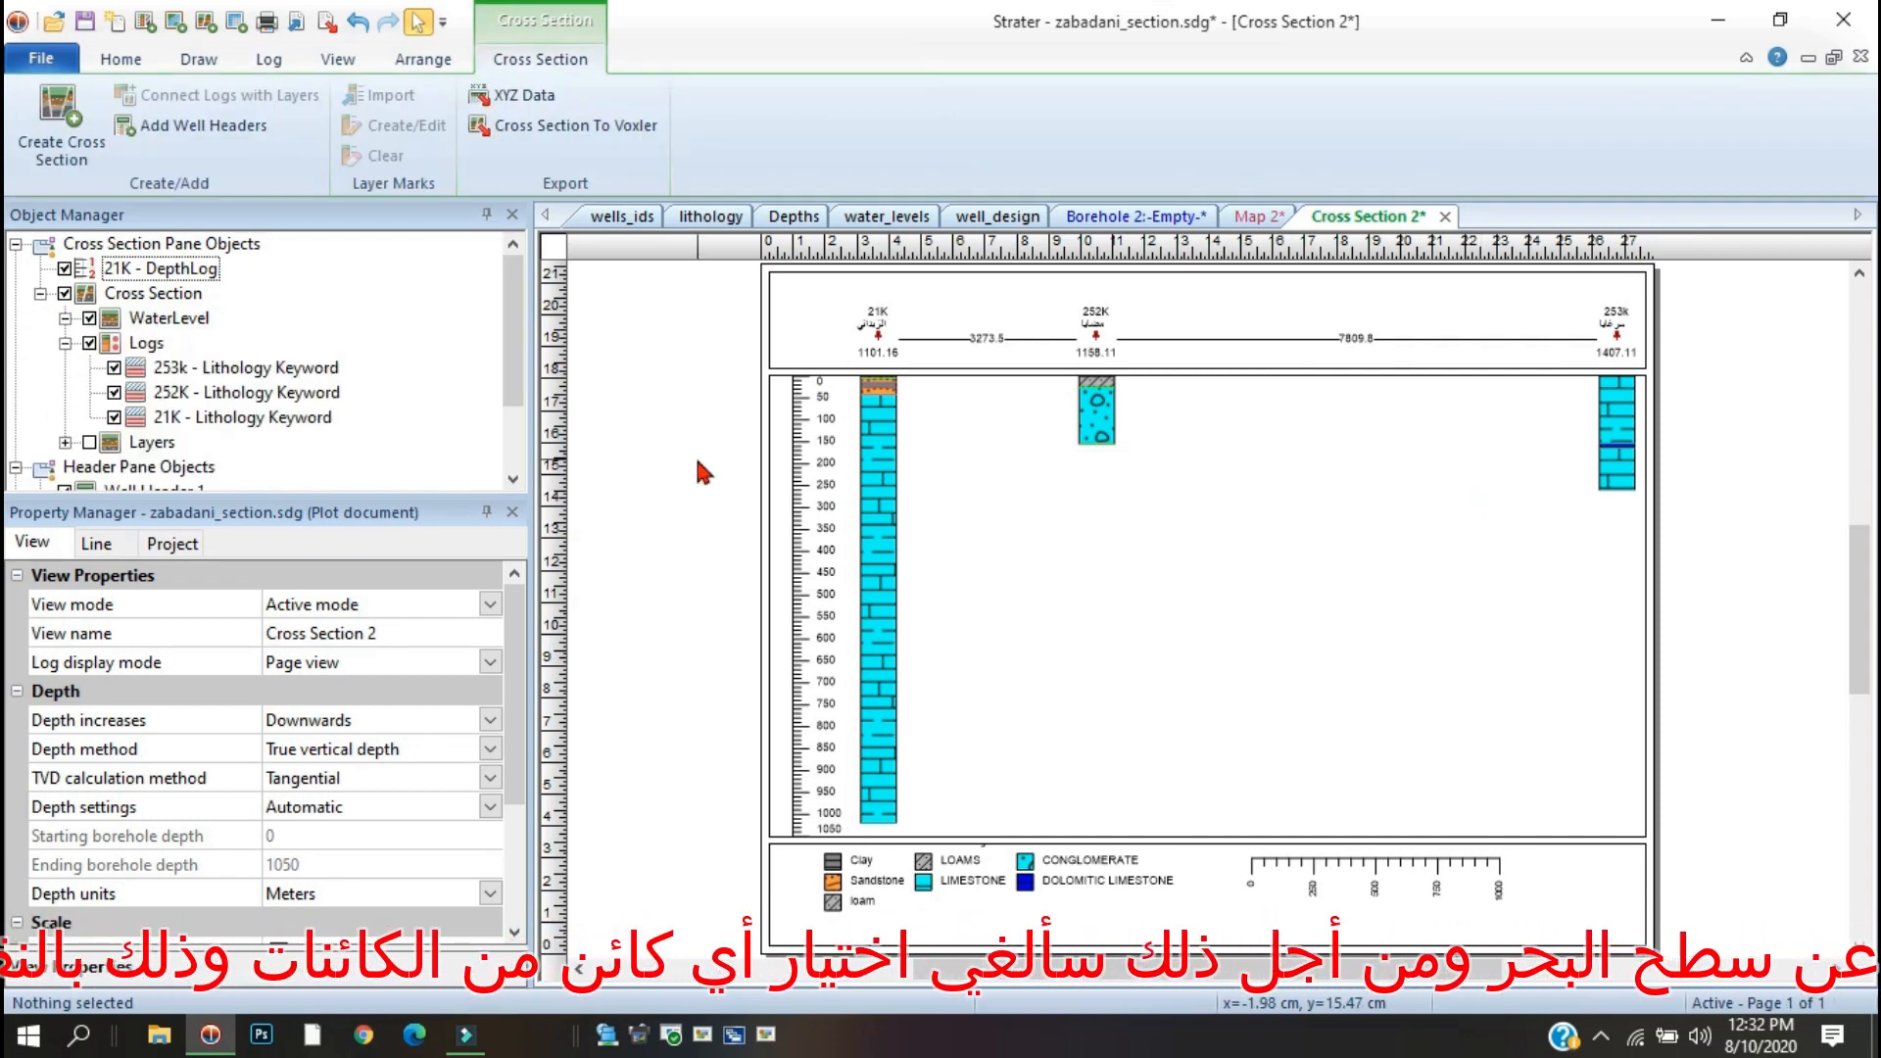
Set the cross section view's reference datum to Mean sea level.
click(677, 451)
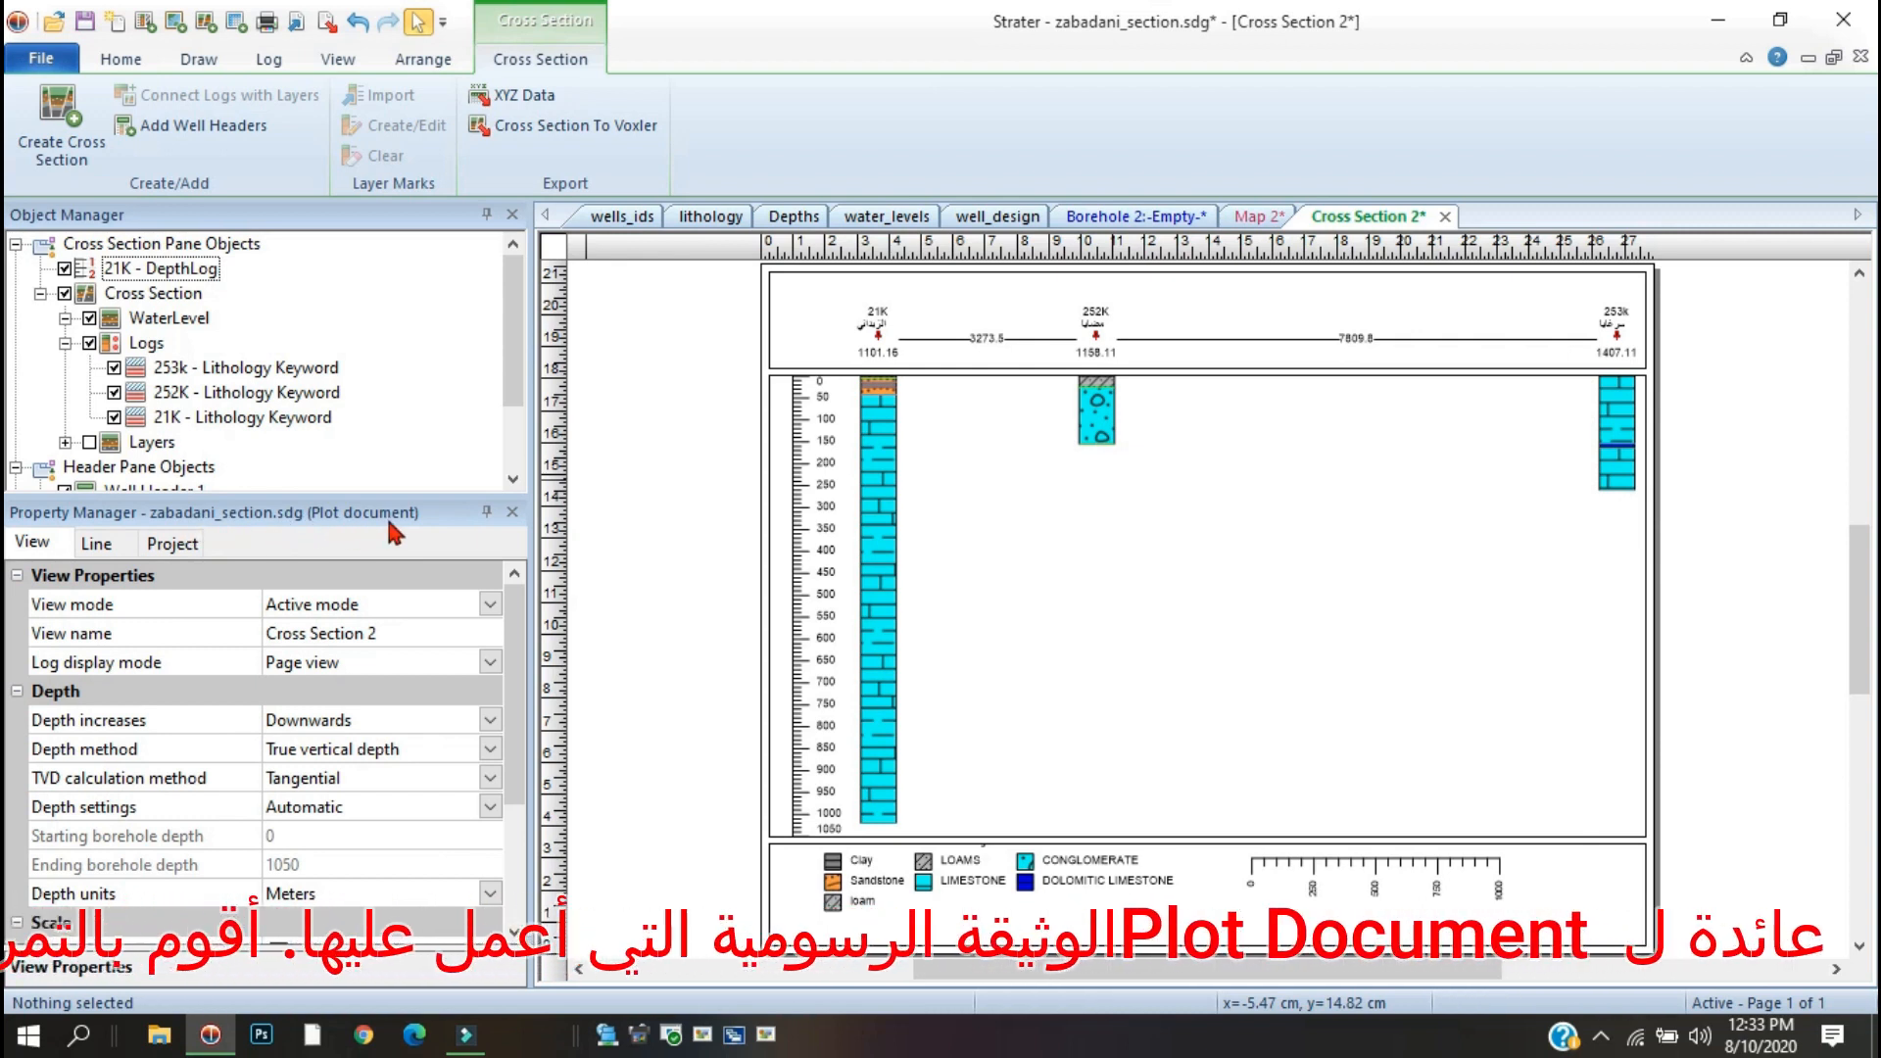
scroll(337, 642, down, 3)
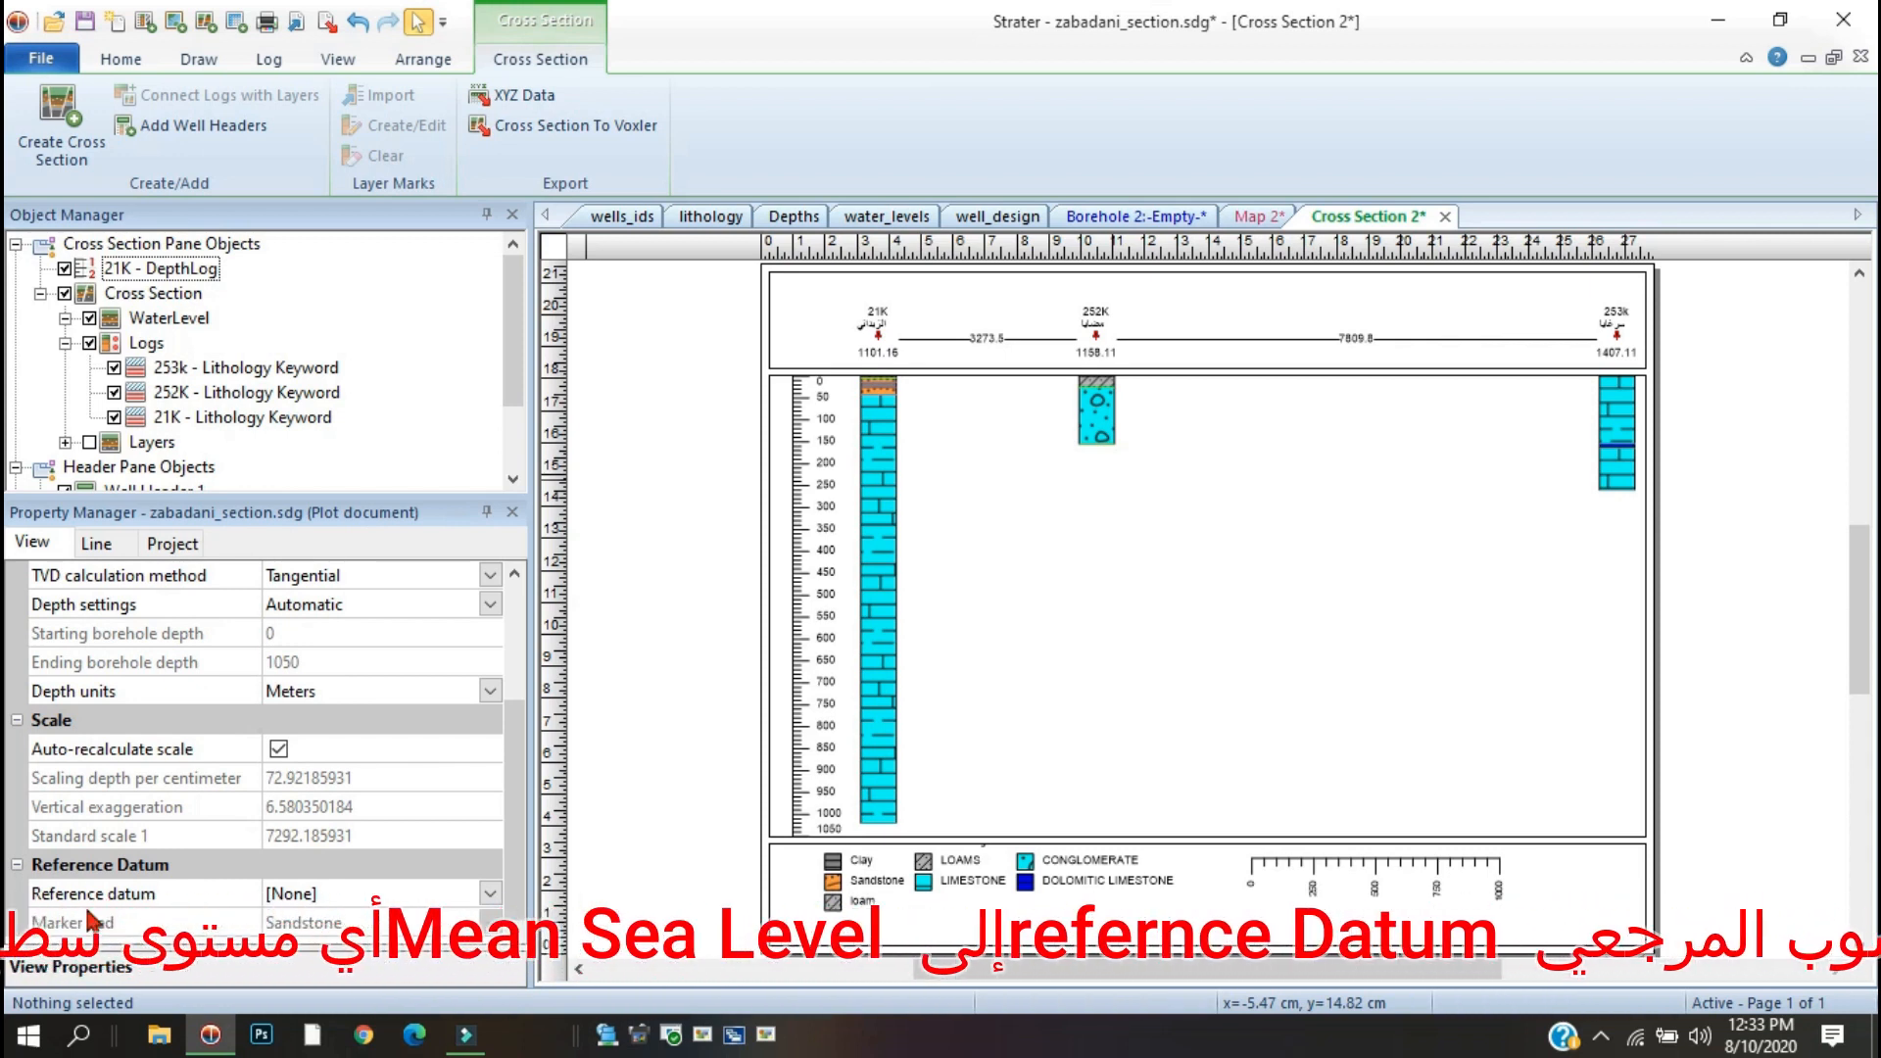
click(492, 893)
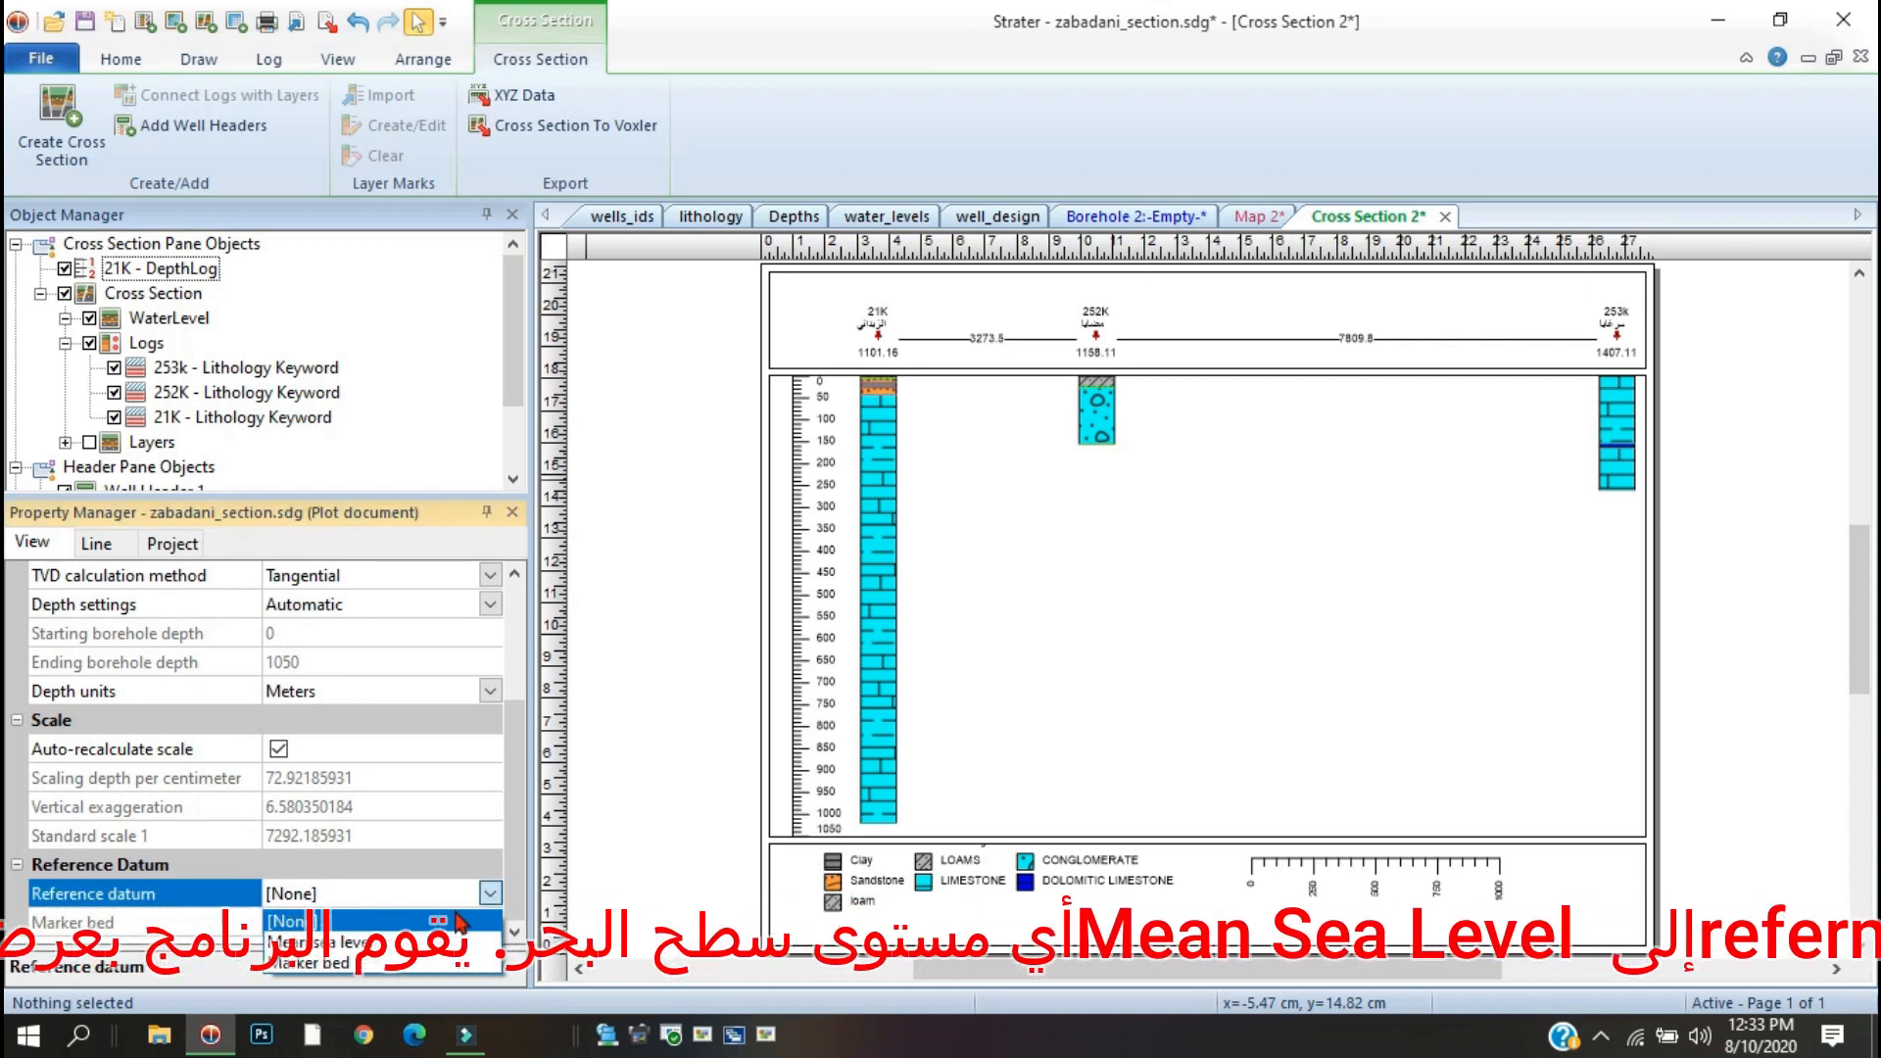
click(363, 941)
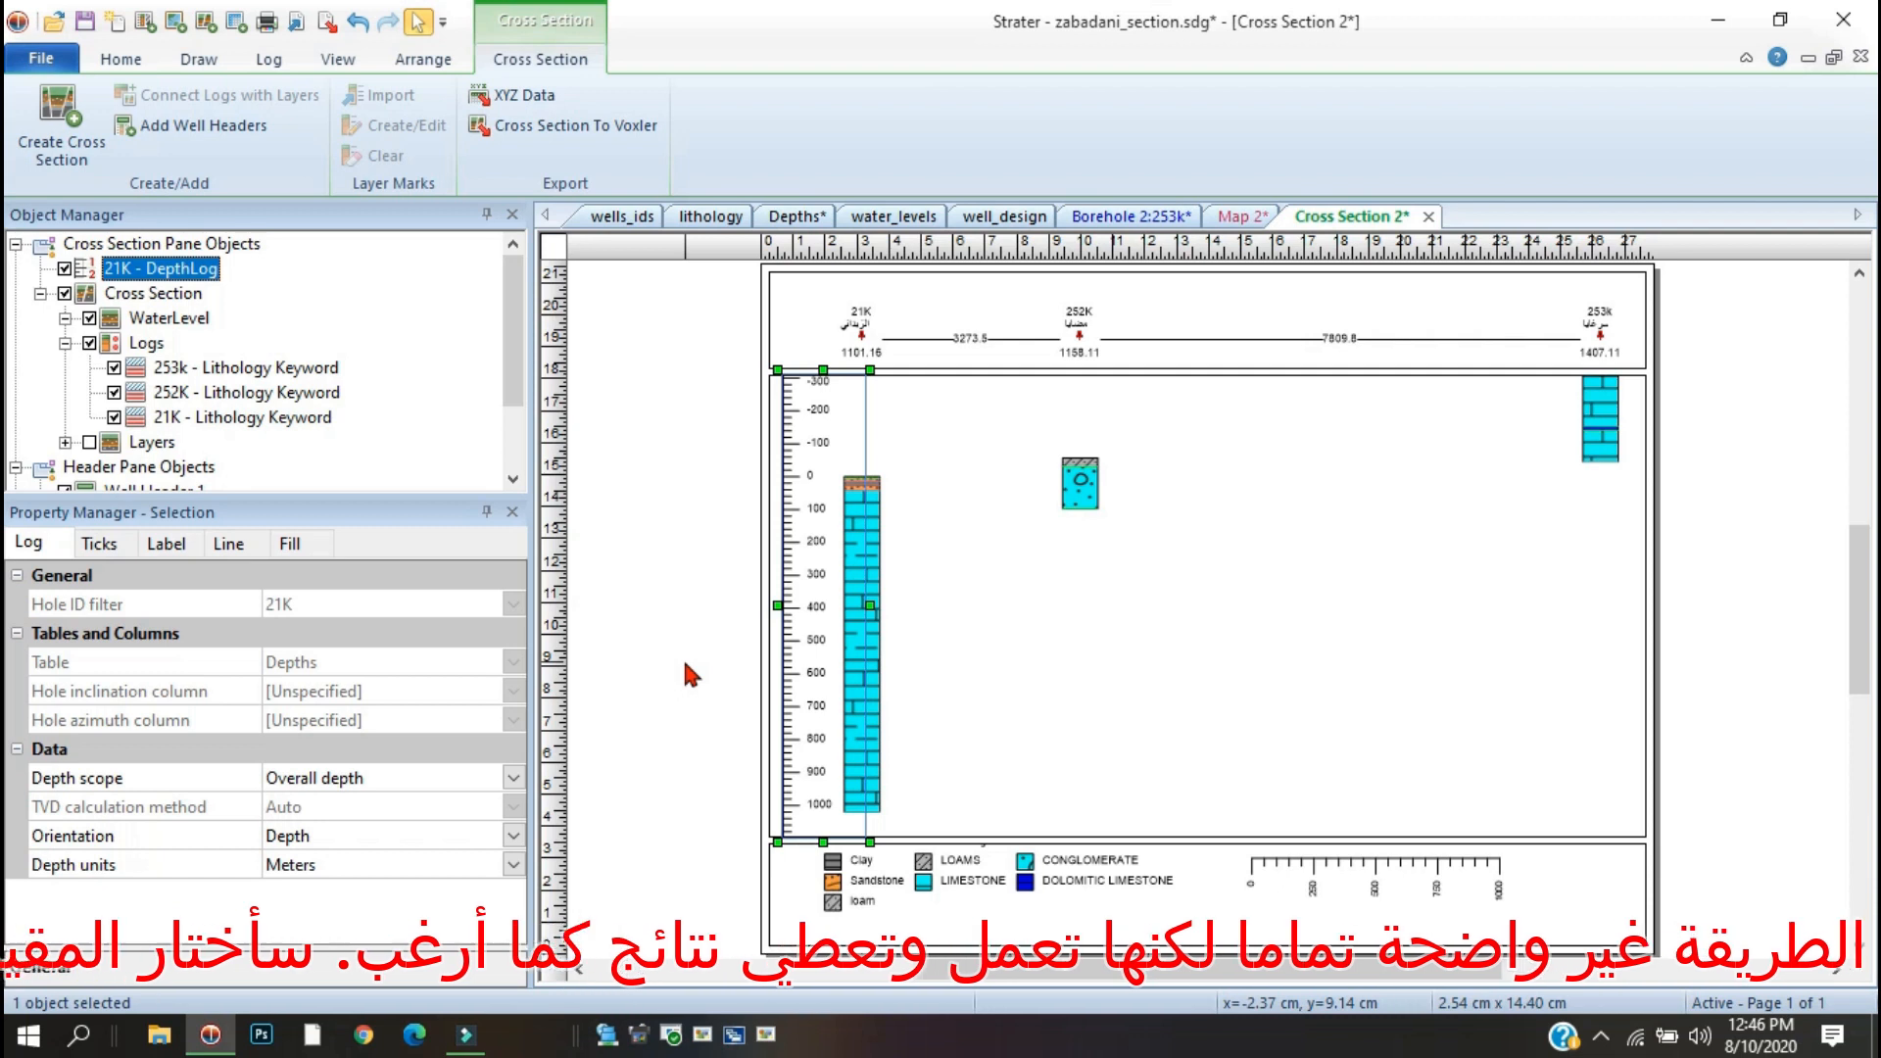
Set the depth log's depth scope to Hole true vertical depth and its hole ID filter to 253k.
click(686, 658)
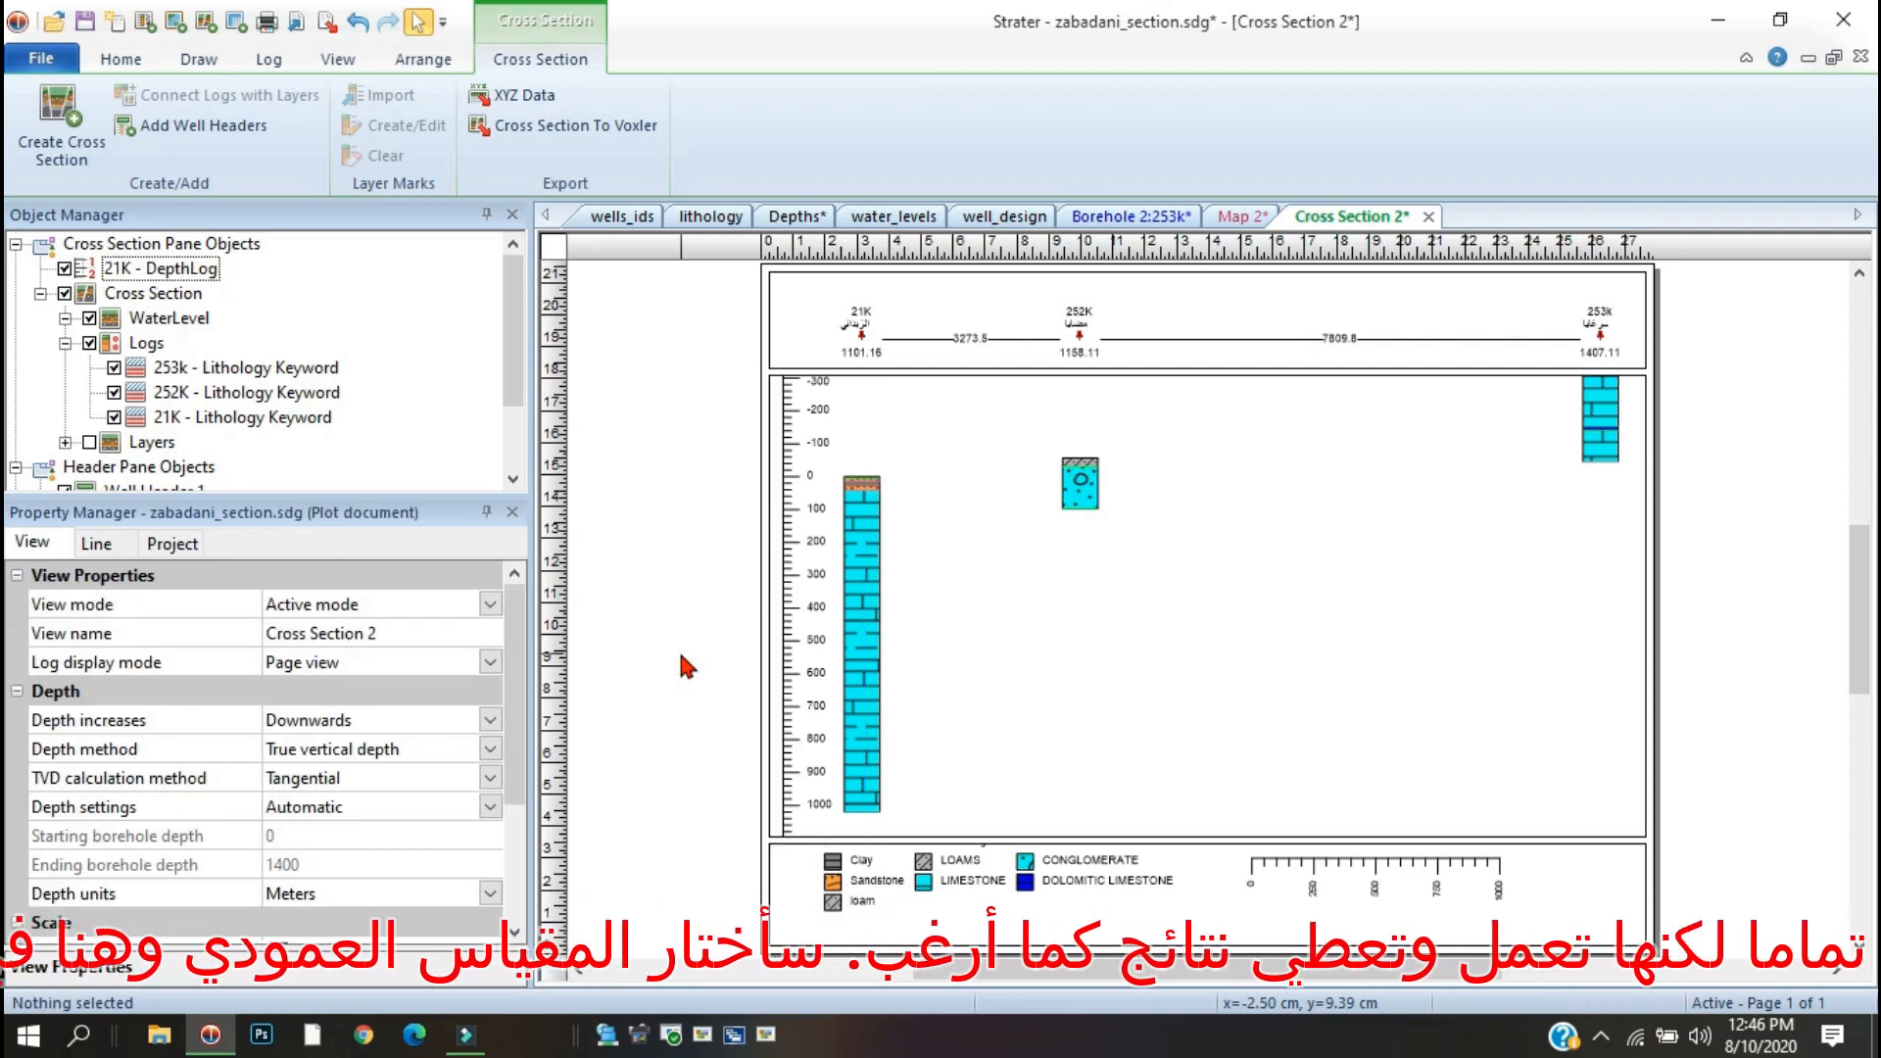
click(809, 487)
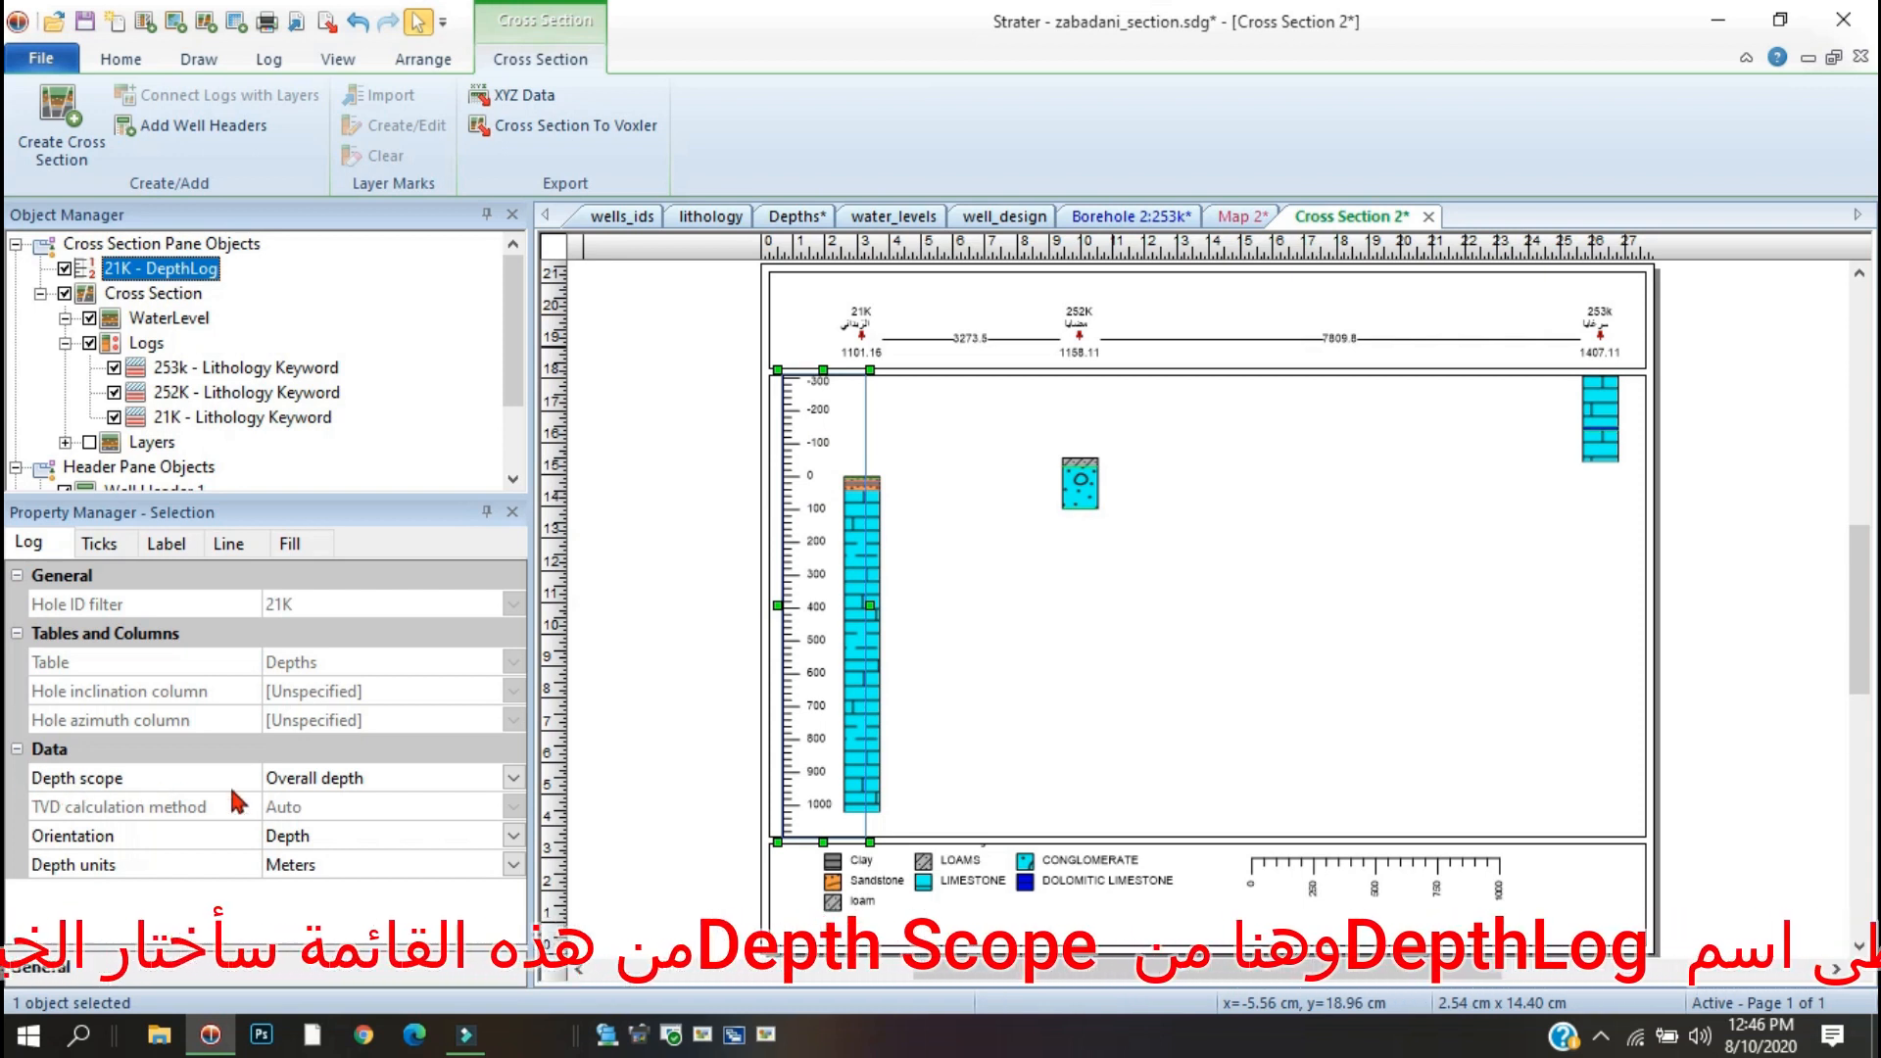
click(513, 778)
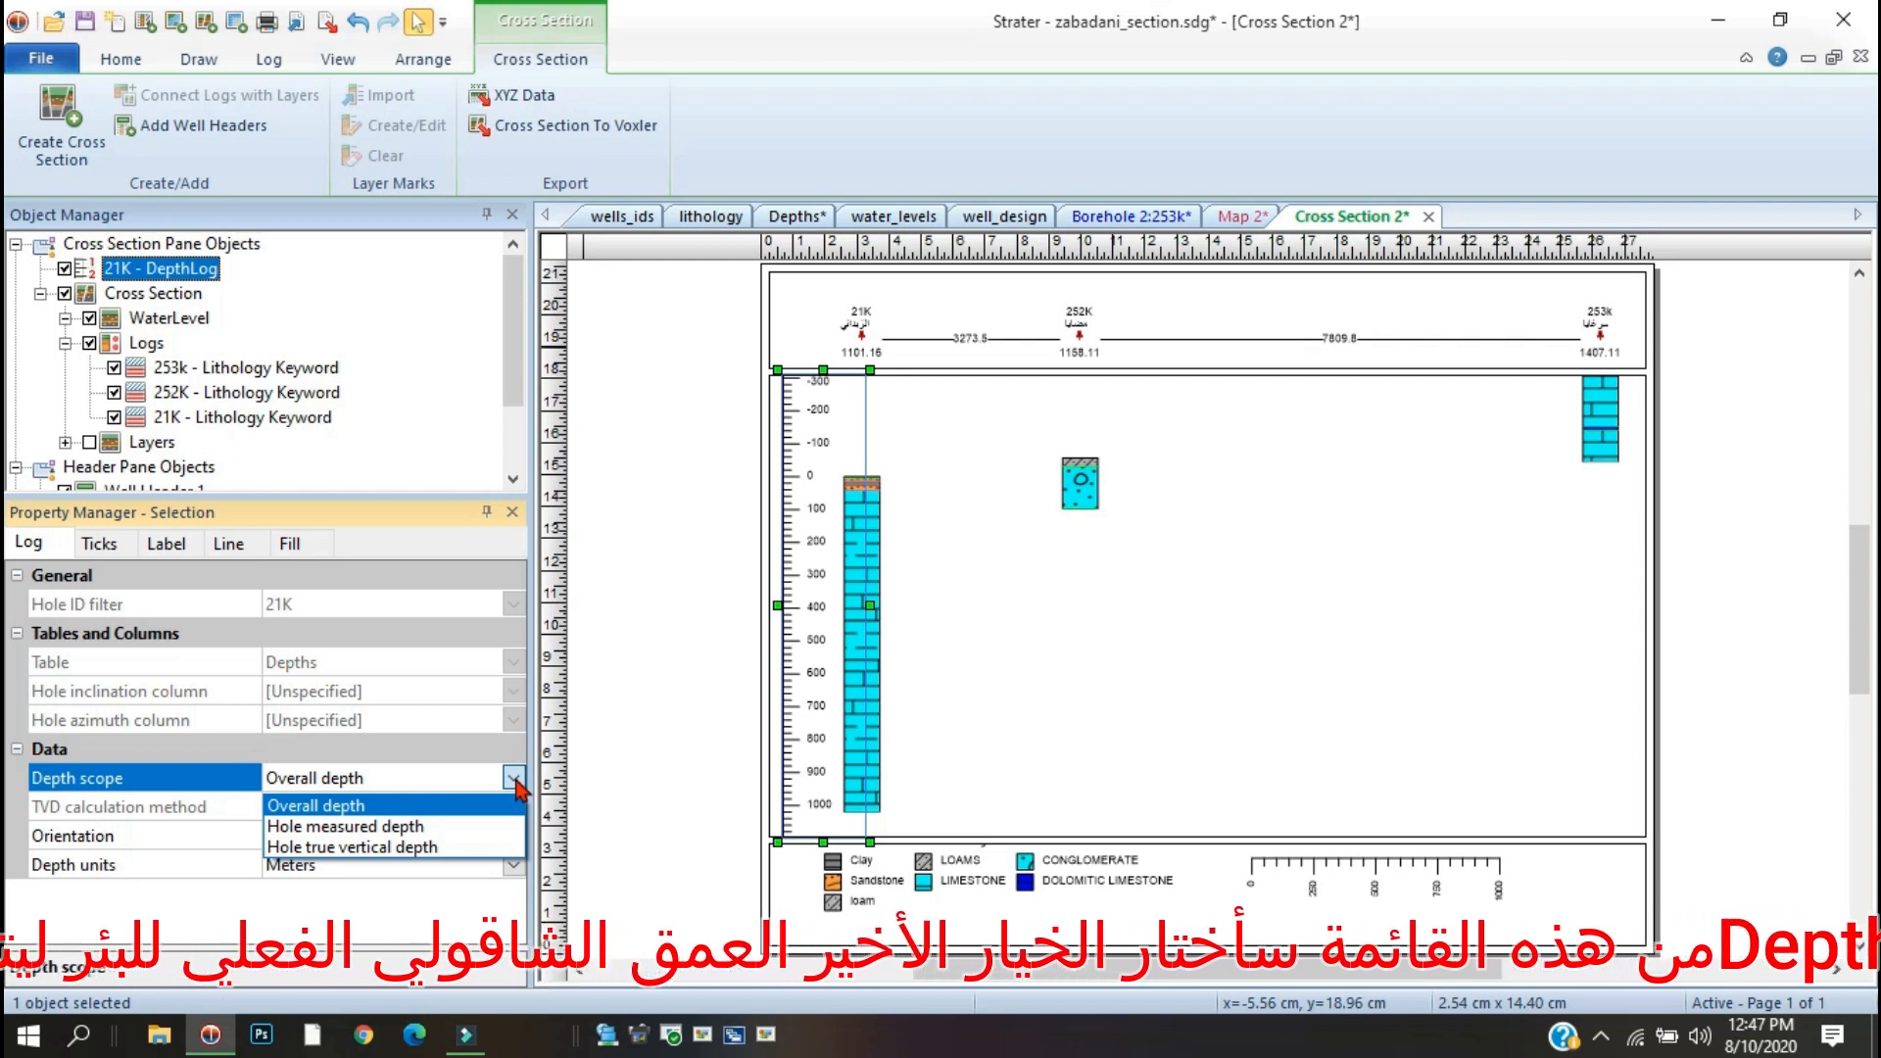
click(461, 847)
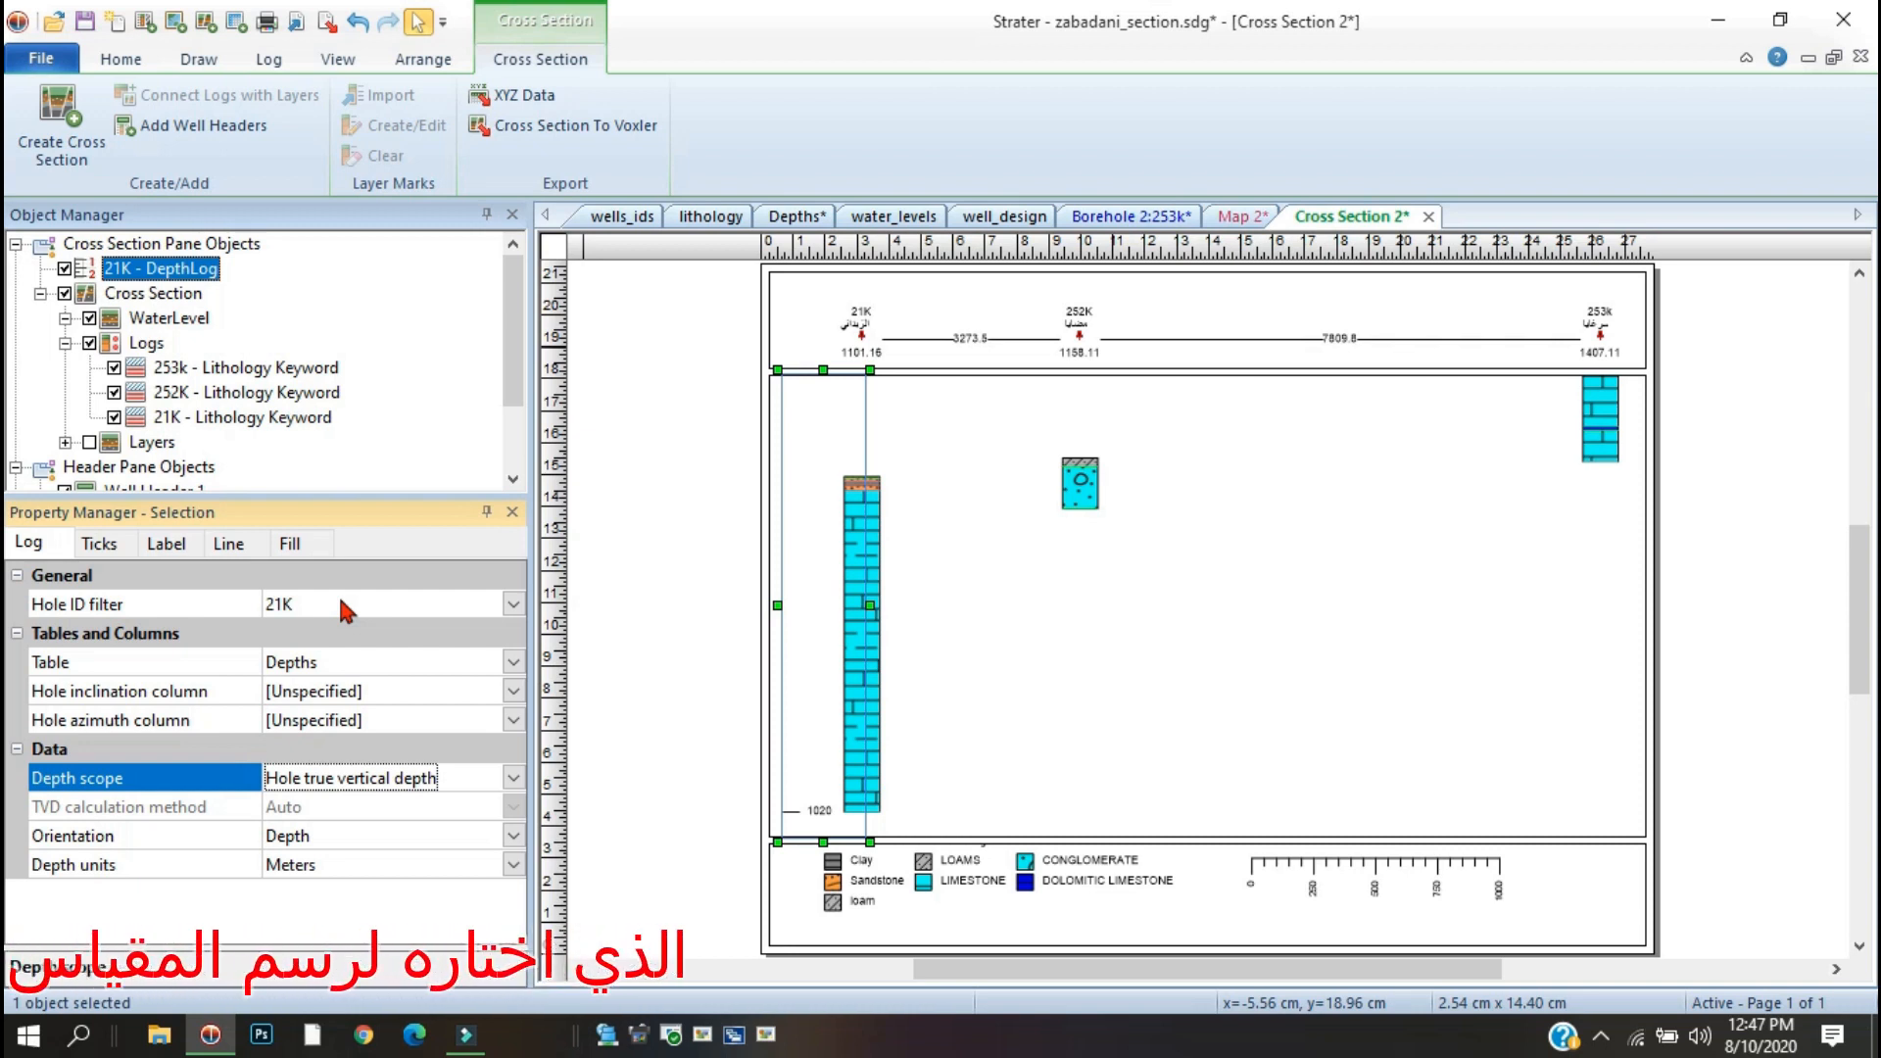
click(513, 604)
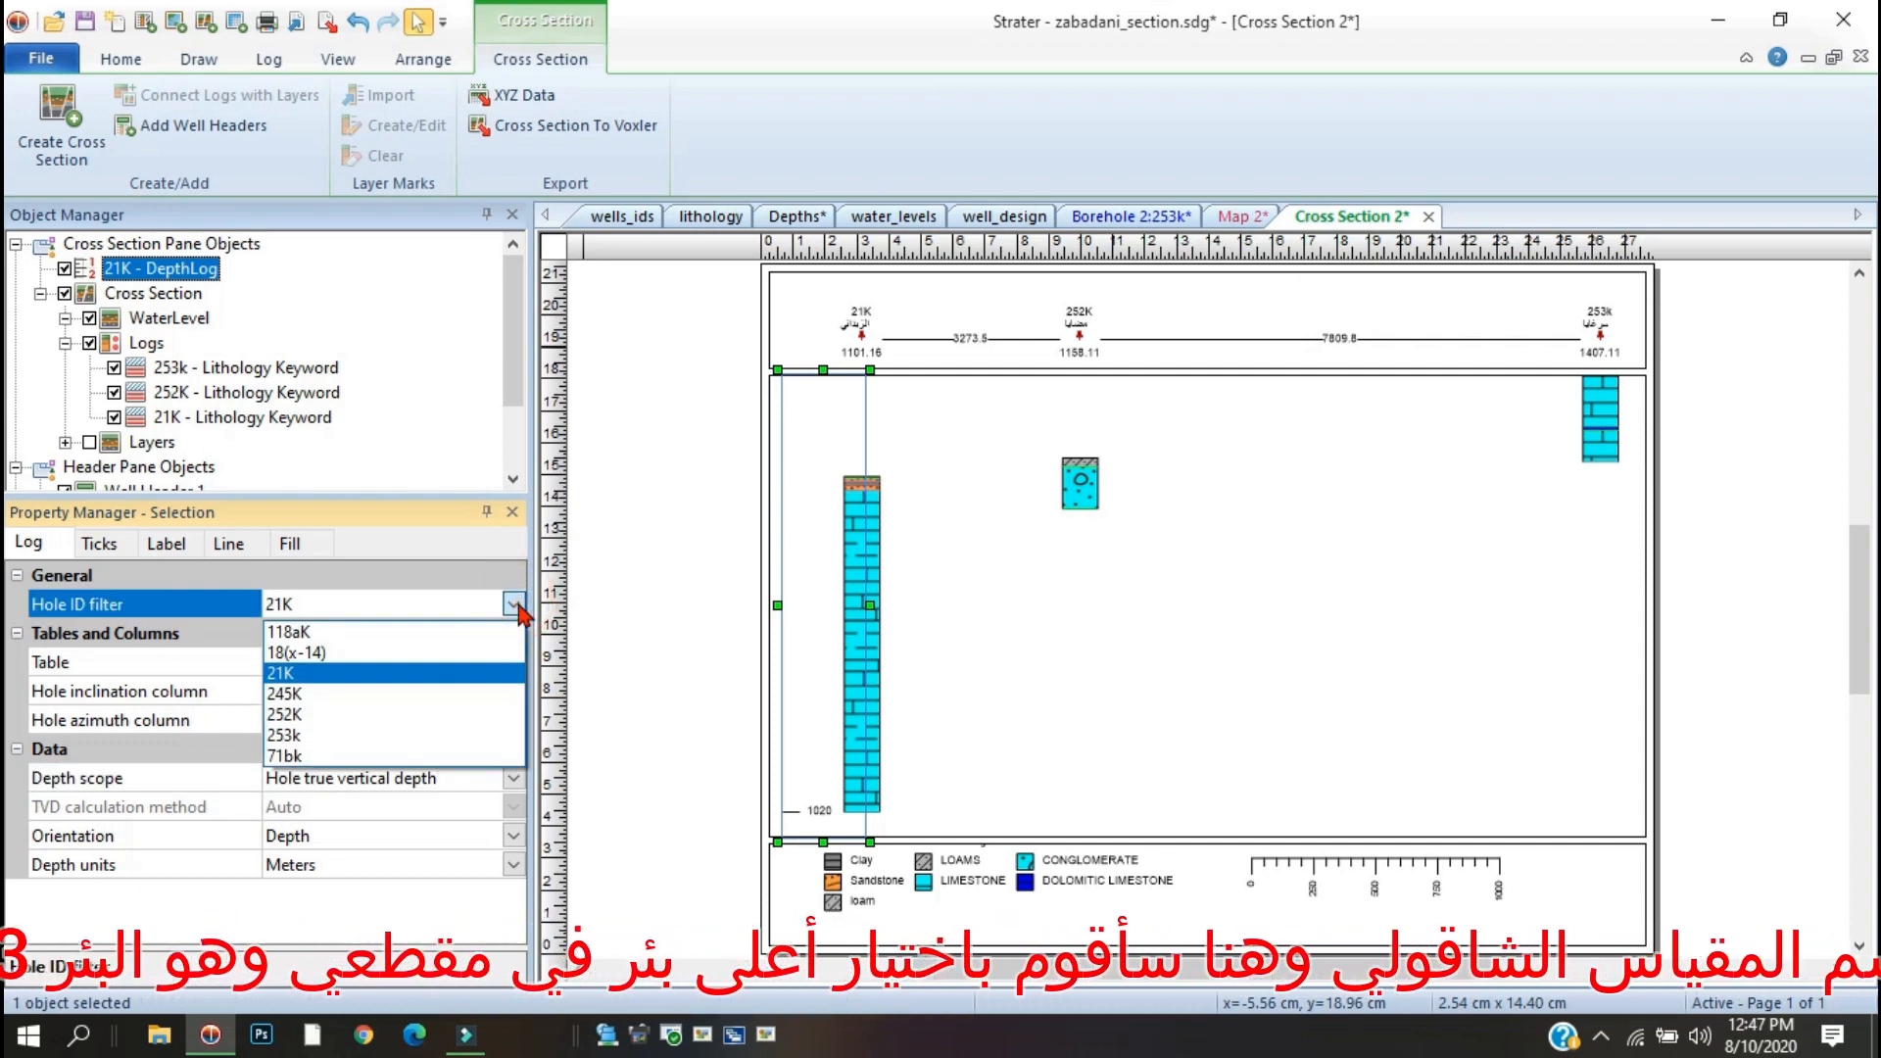
click(343, 735)
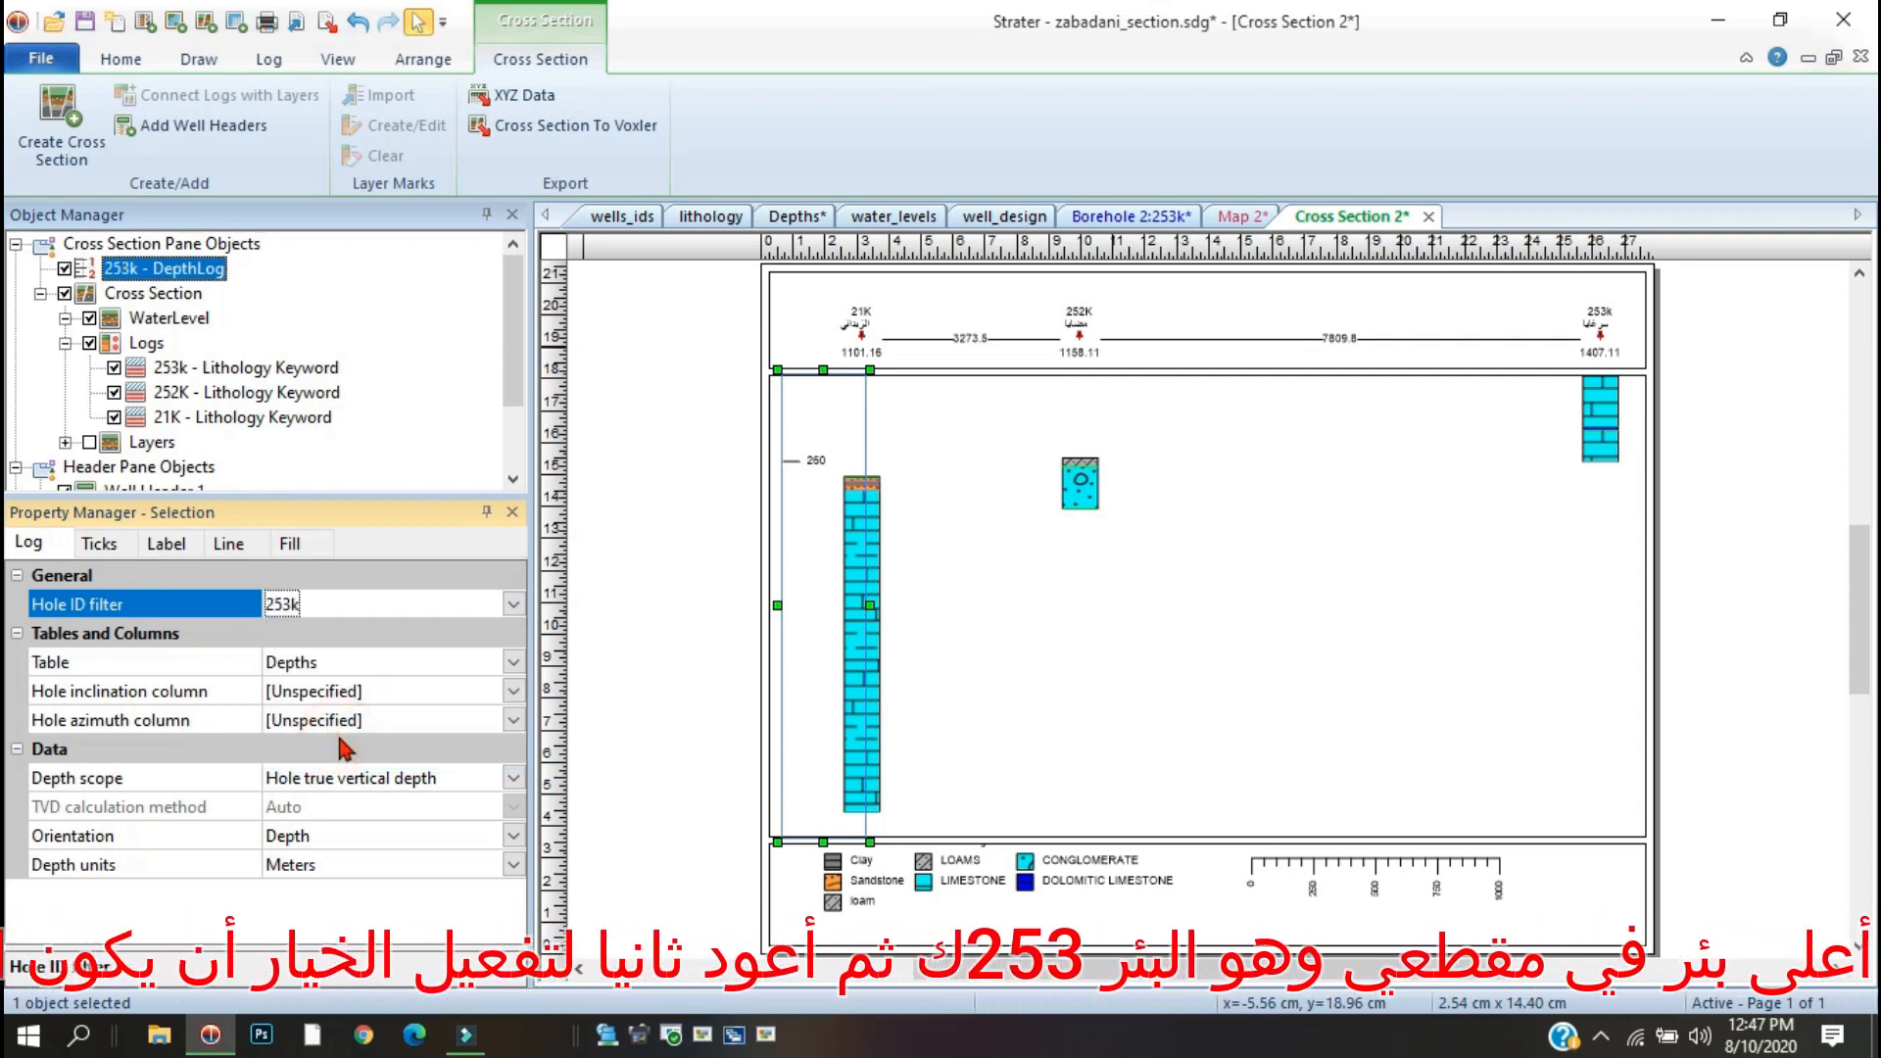
Set the depth scope of the 253k depth log back to Overall depth.
click(514, 778)
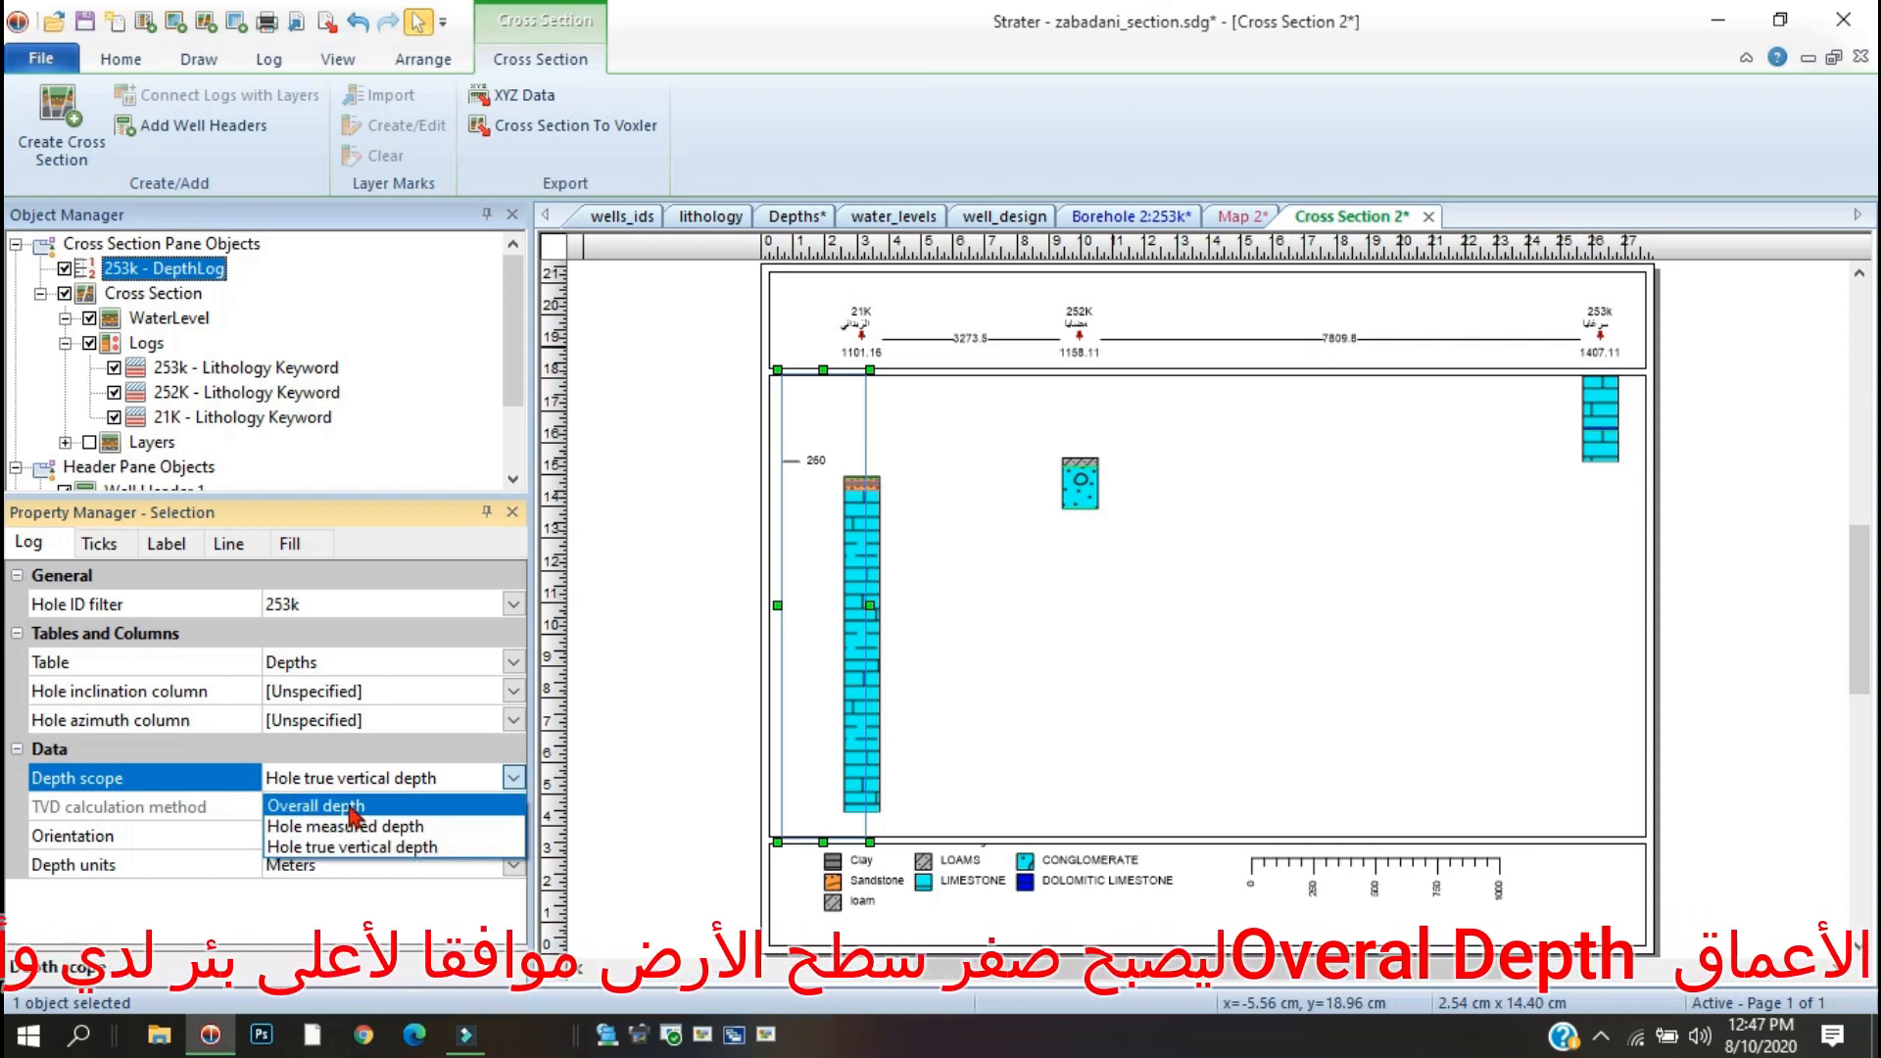
click(316, 805)
click(672, 483)
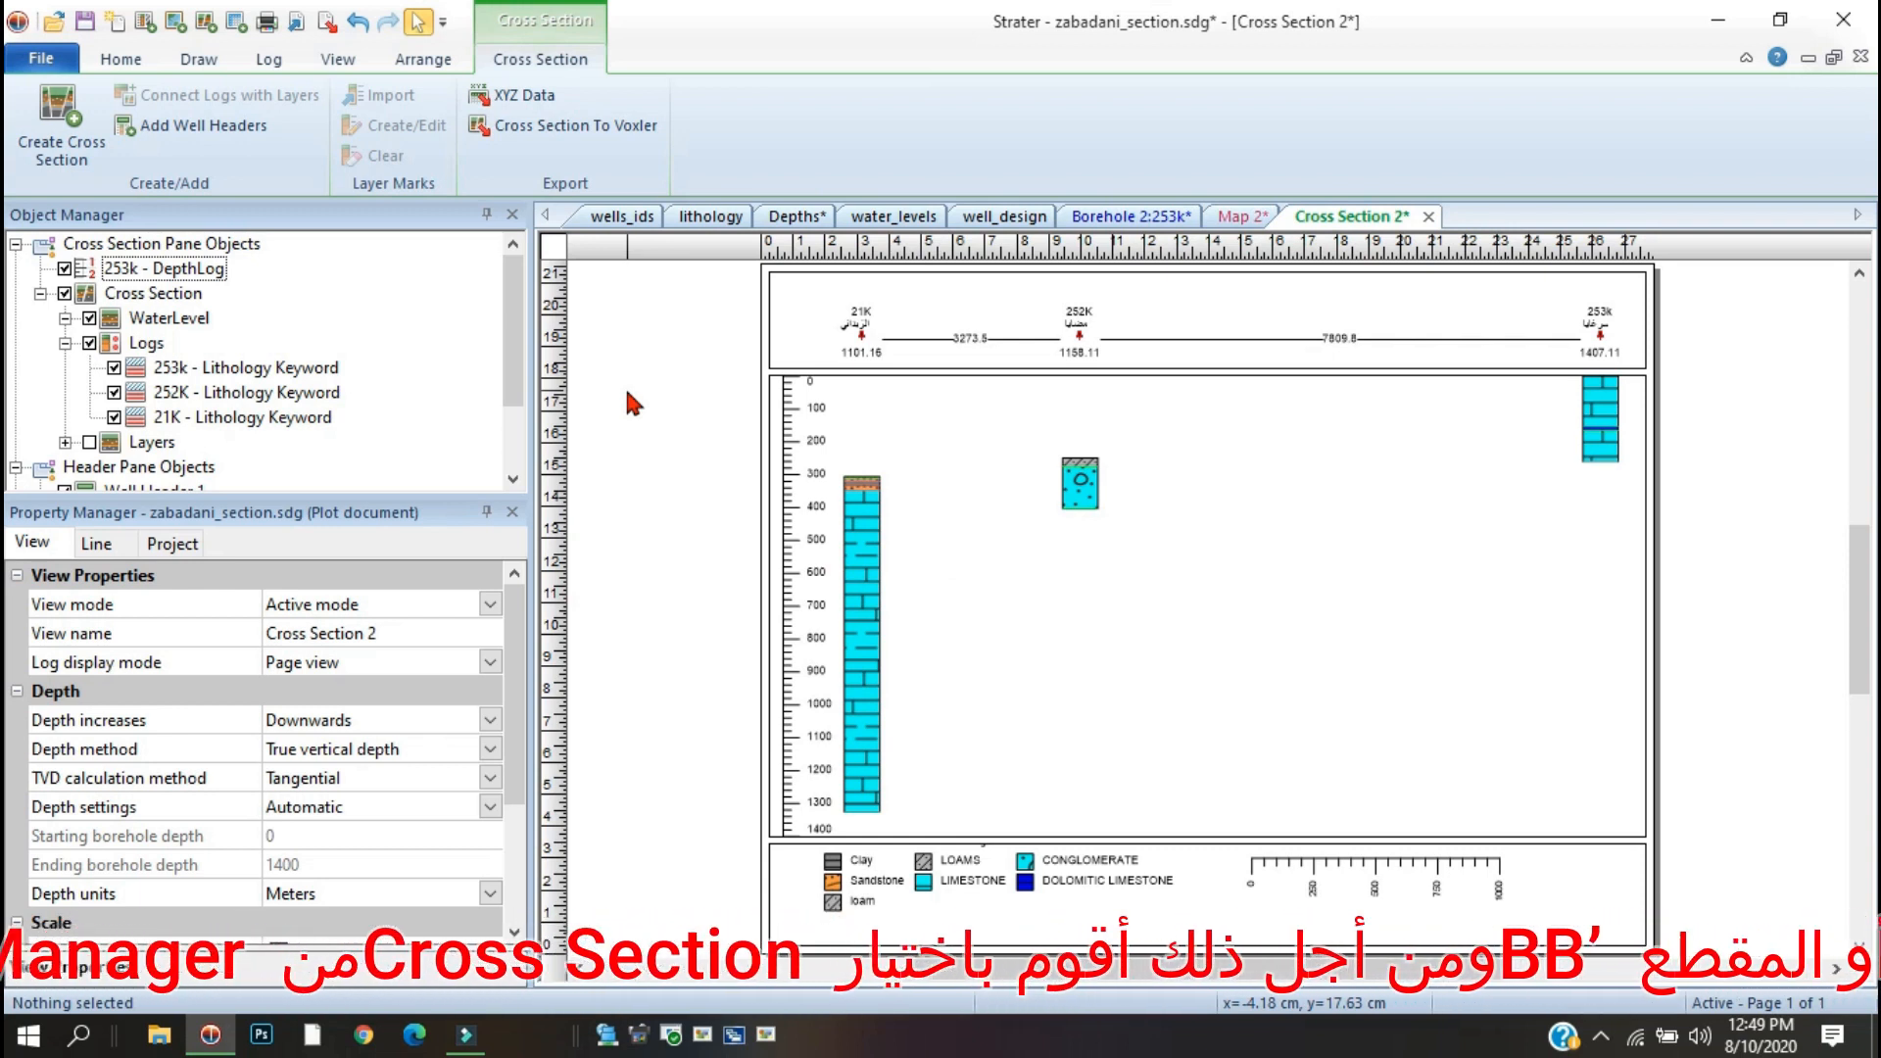
Switch the cross section's well selector to AA' (in Map 2) and from there to 245K - 118aK - 252K - 253k.
click(151, 293)
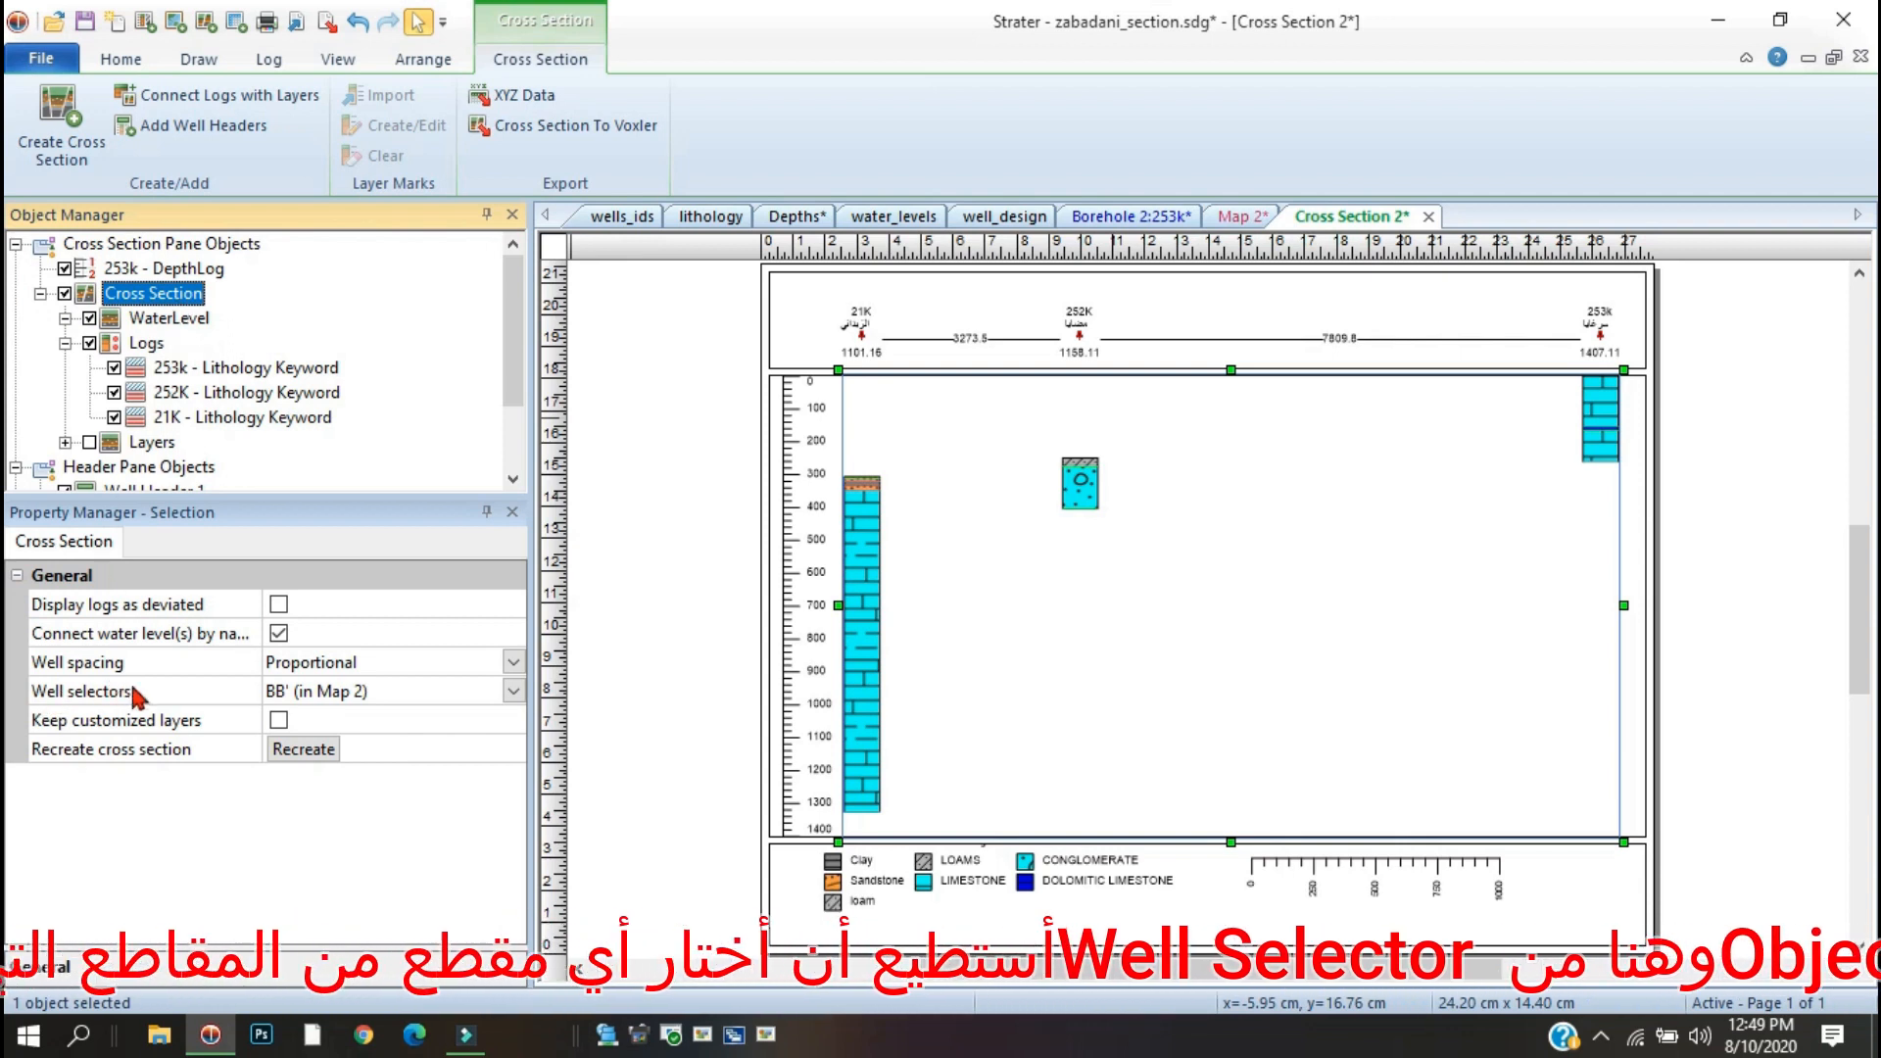
click(514, 691)
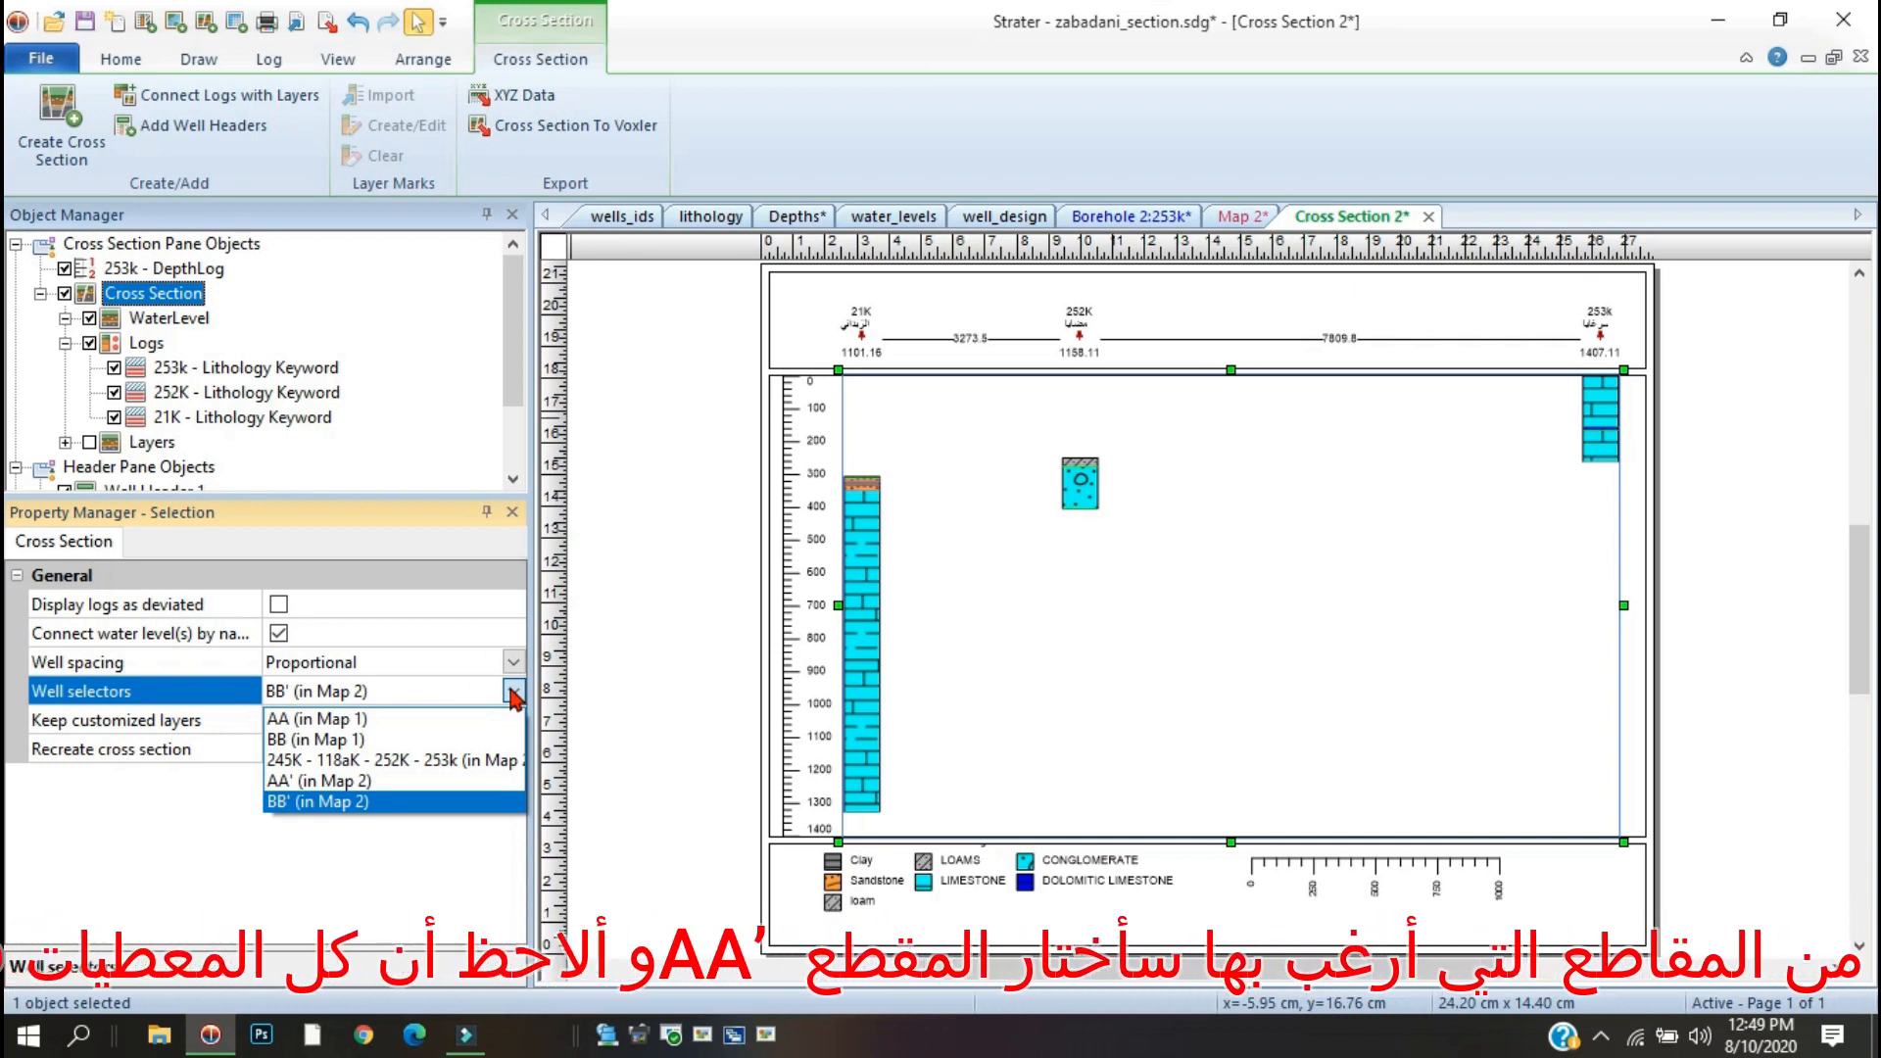
click(323, 781)
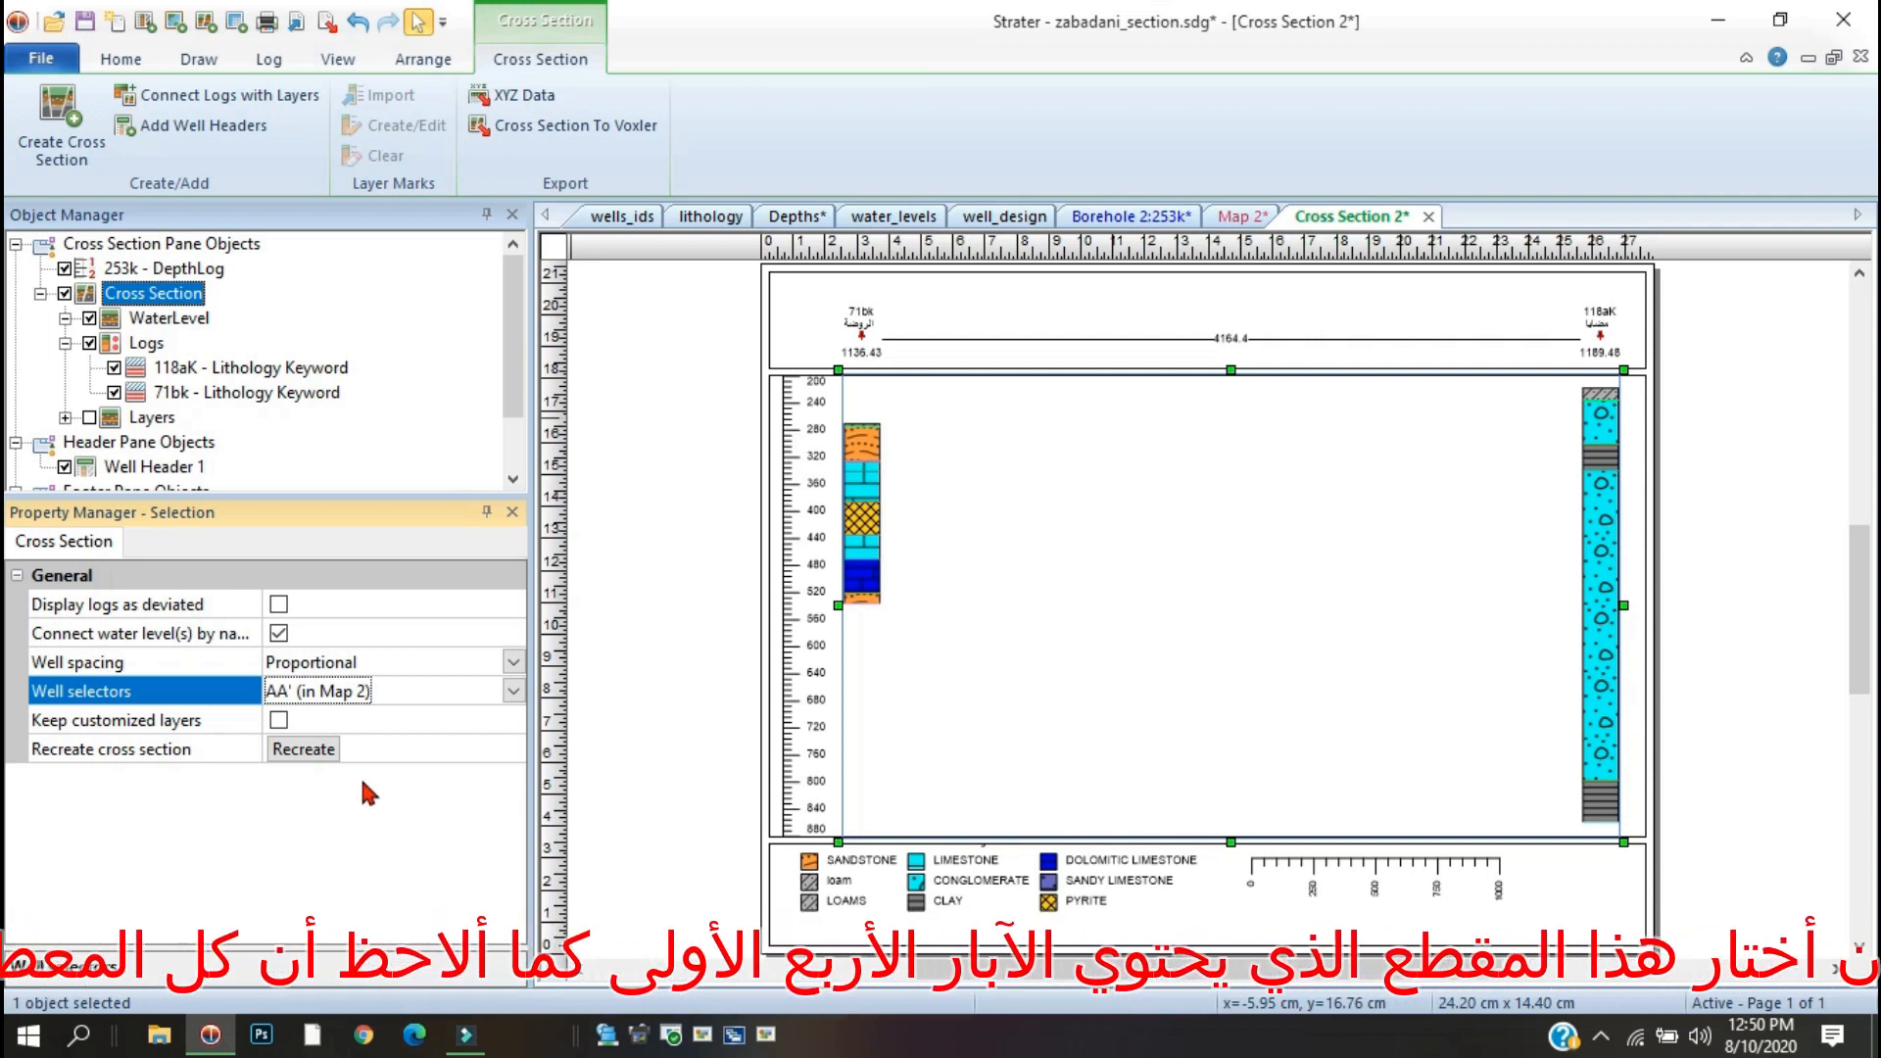
click(337, 691)
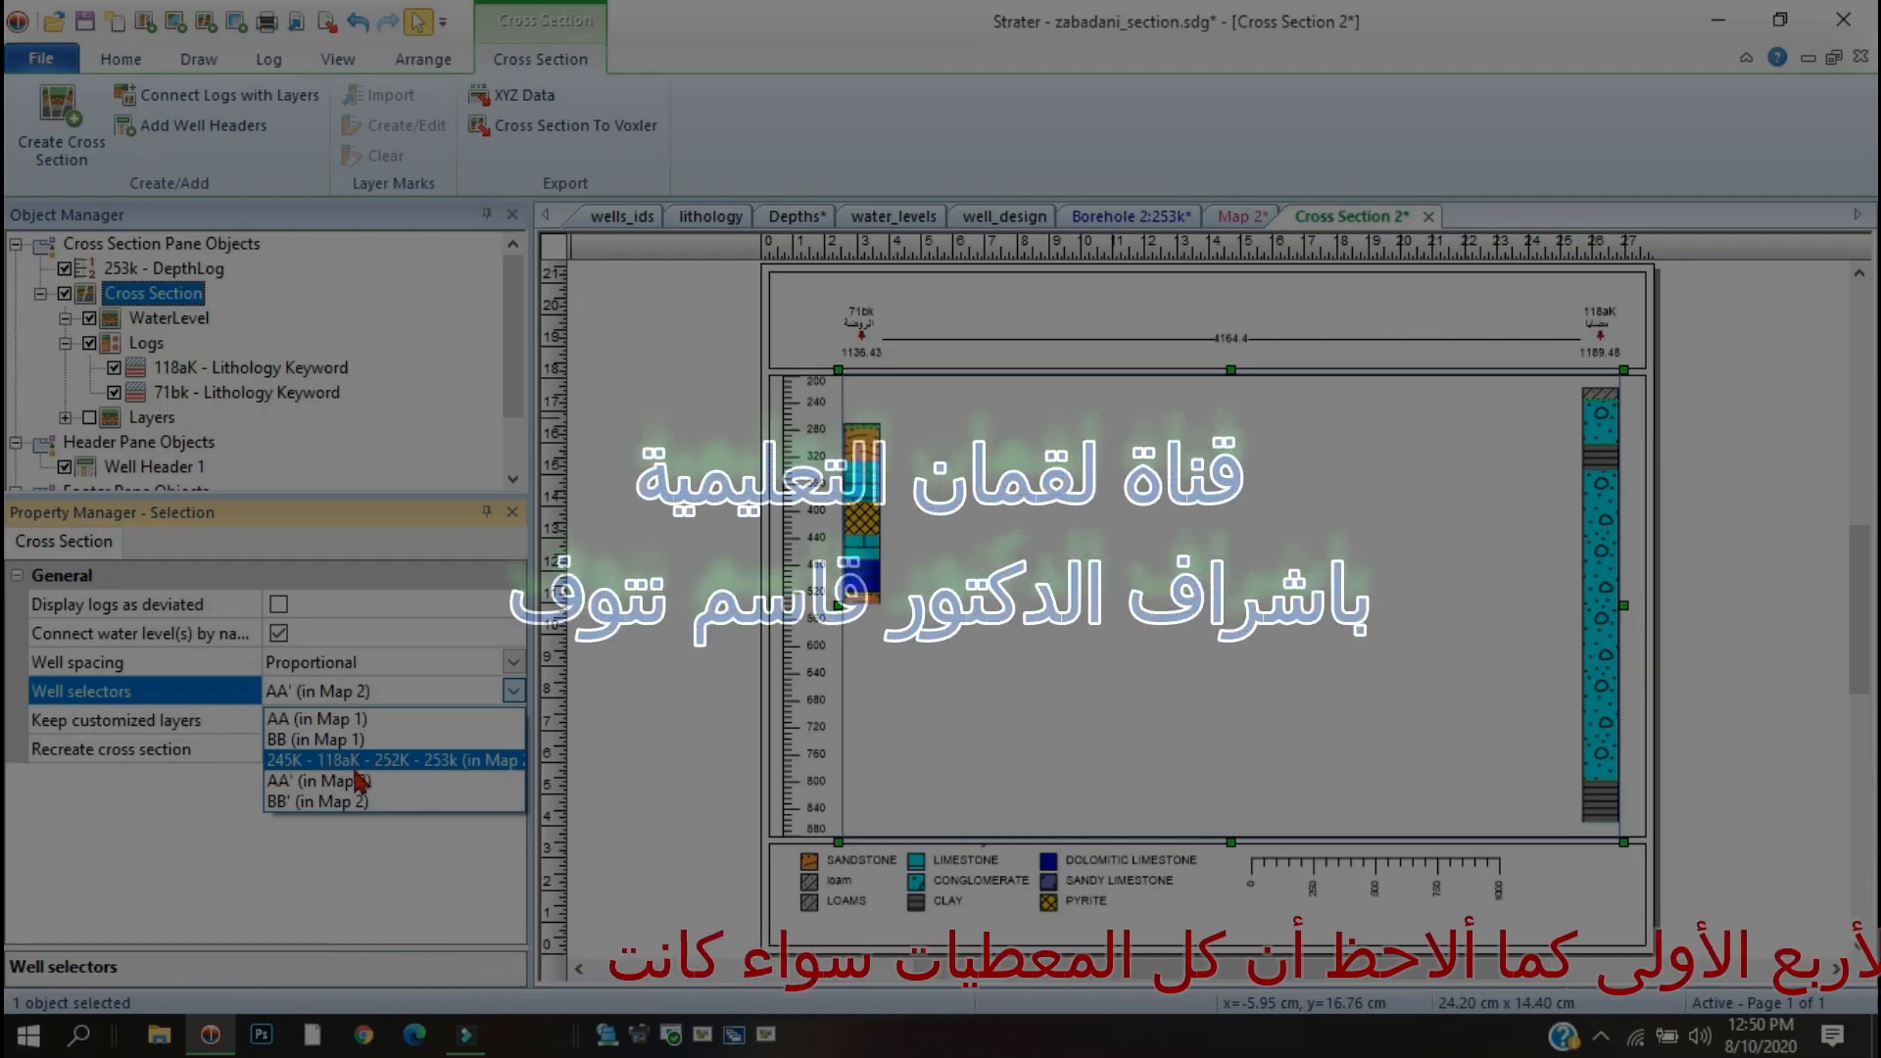
click(392, 761)
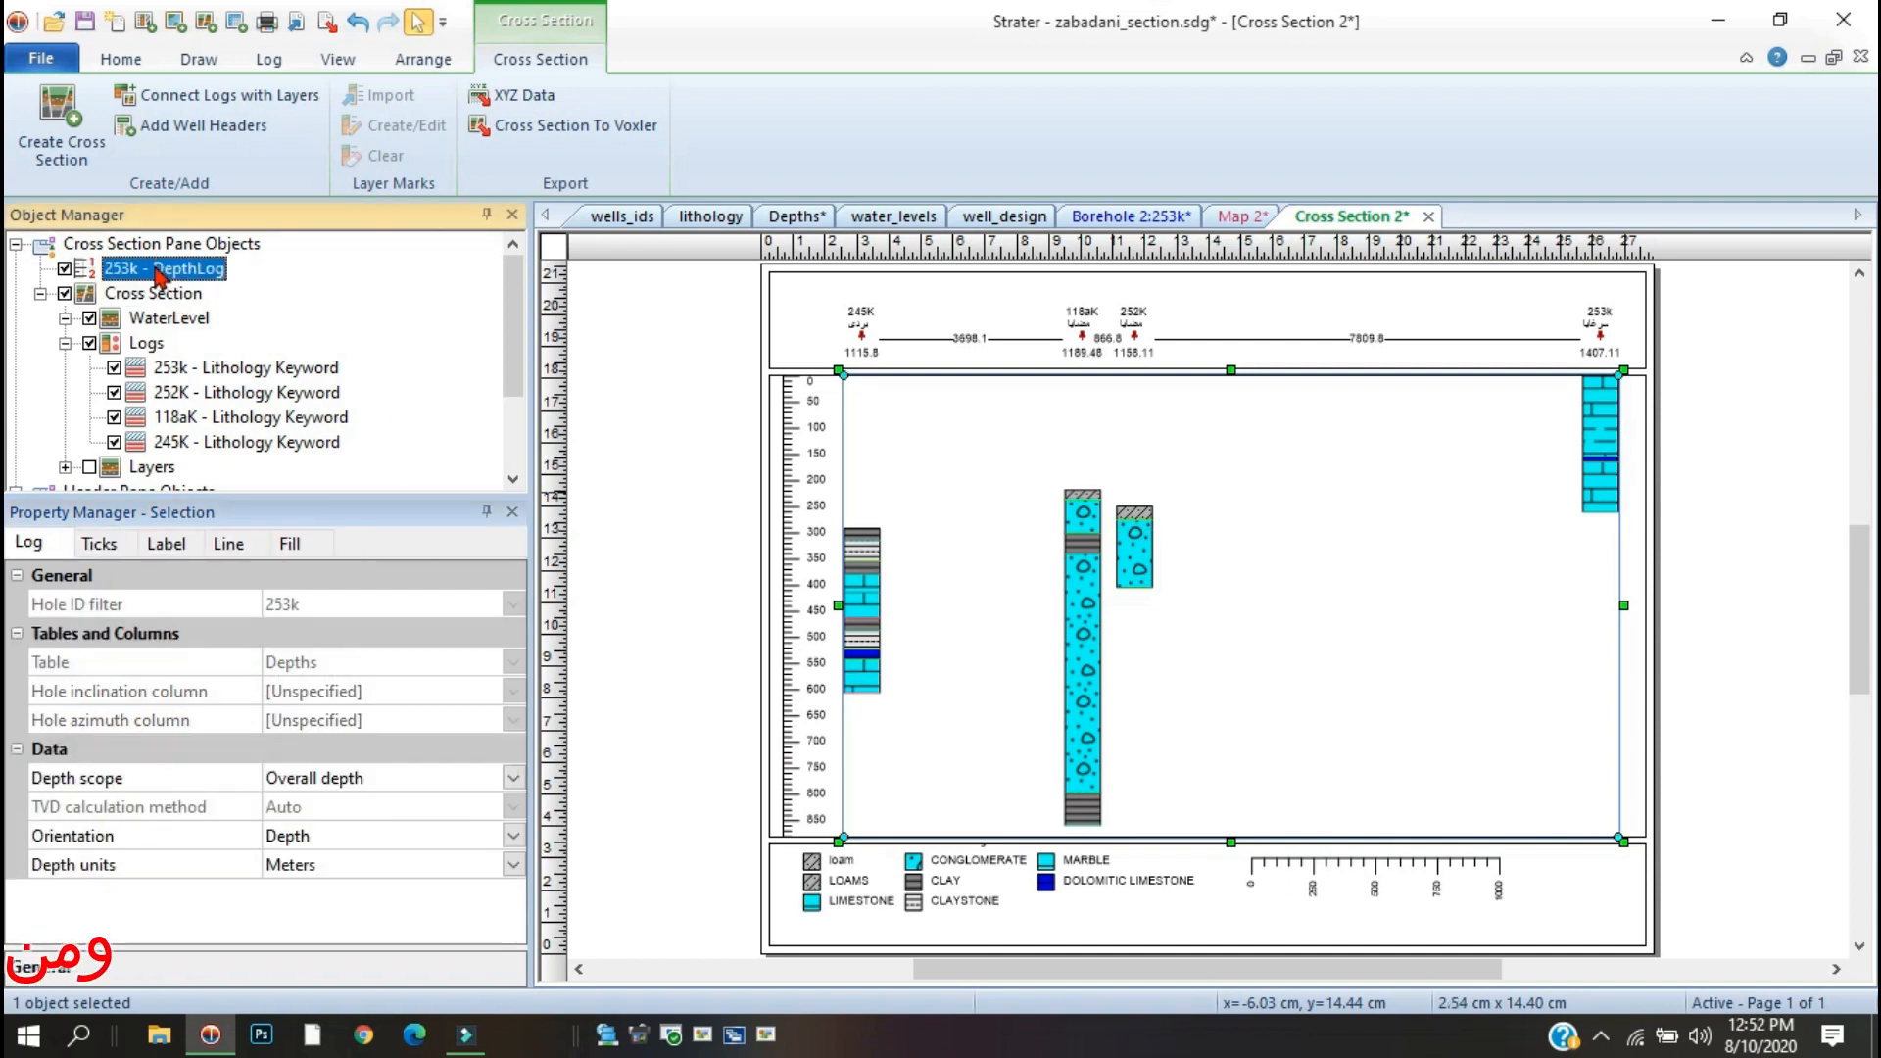
Assign water_levels as the Logs group's water level table for the four-well section and display the water level symbols.
click(169, 317)
click(146, 343)
click(320, 541)
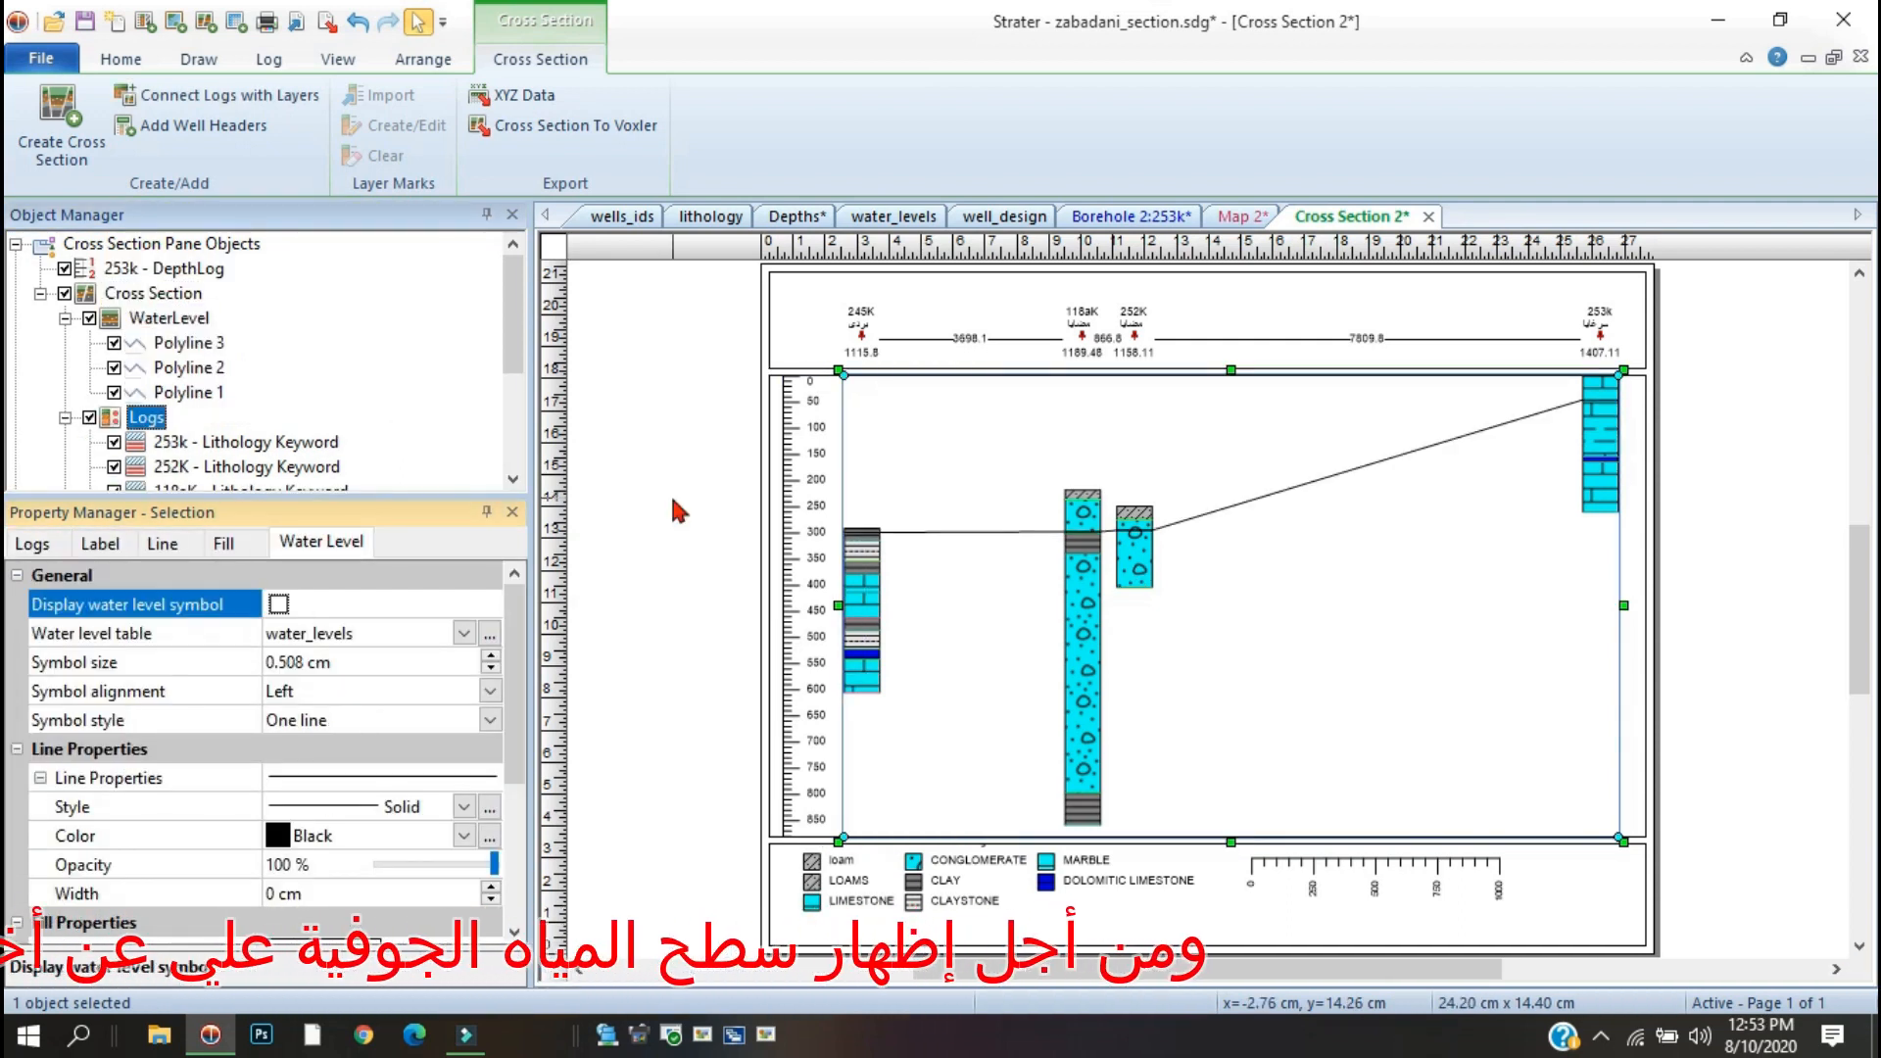
click(120, 426)
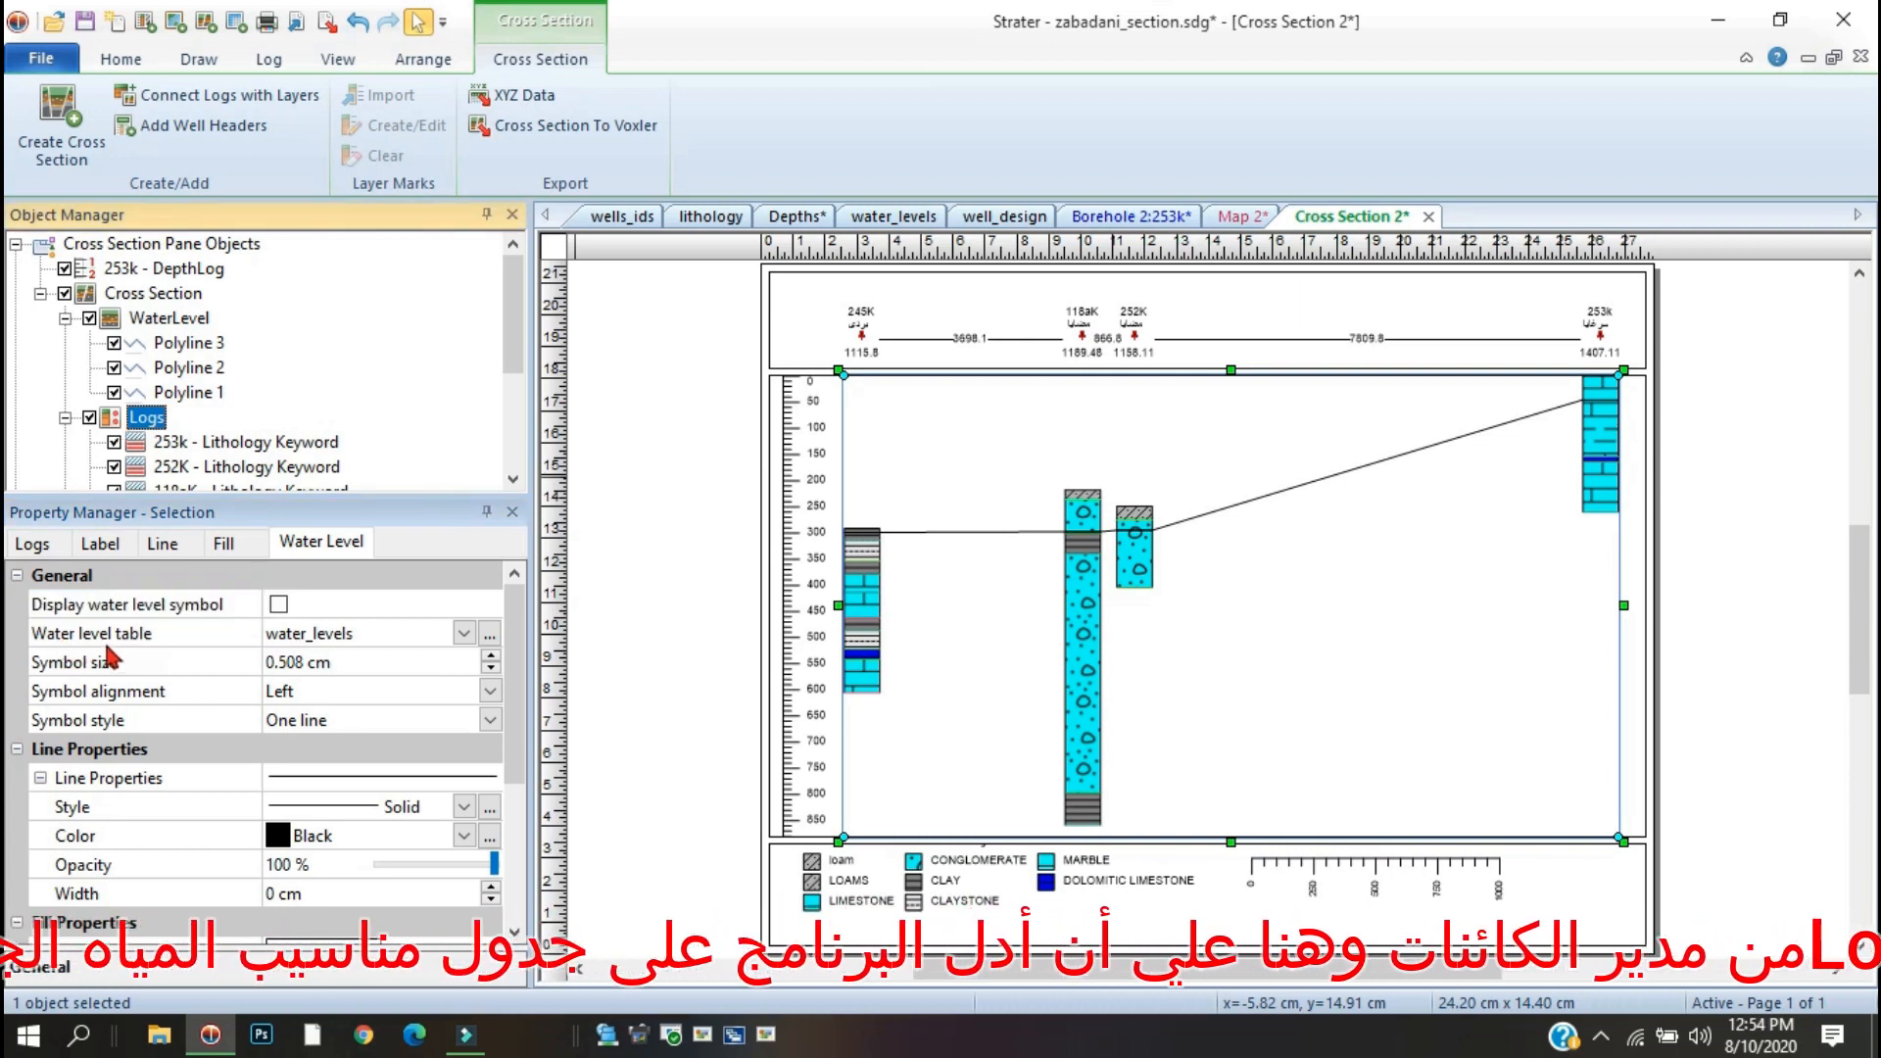
click(464, 633)
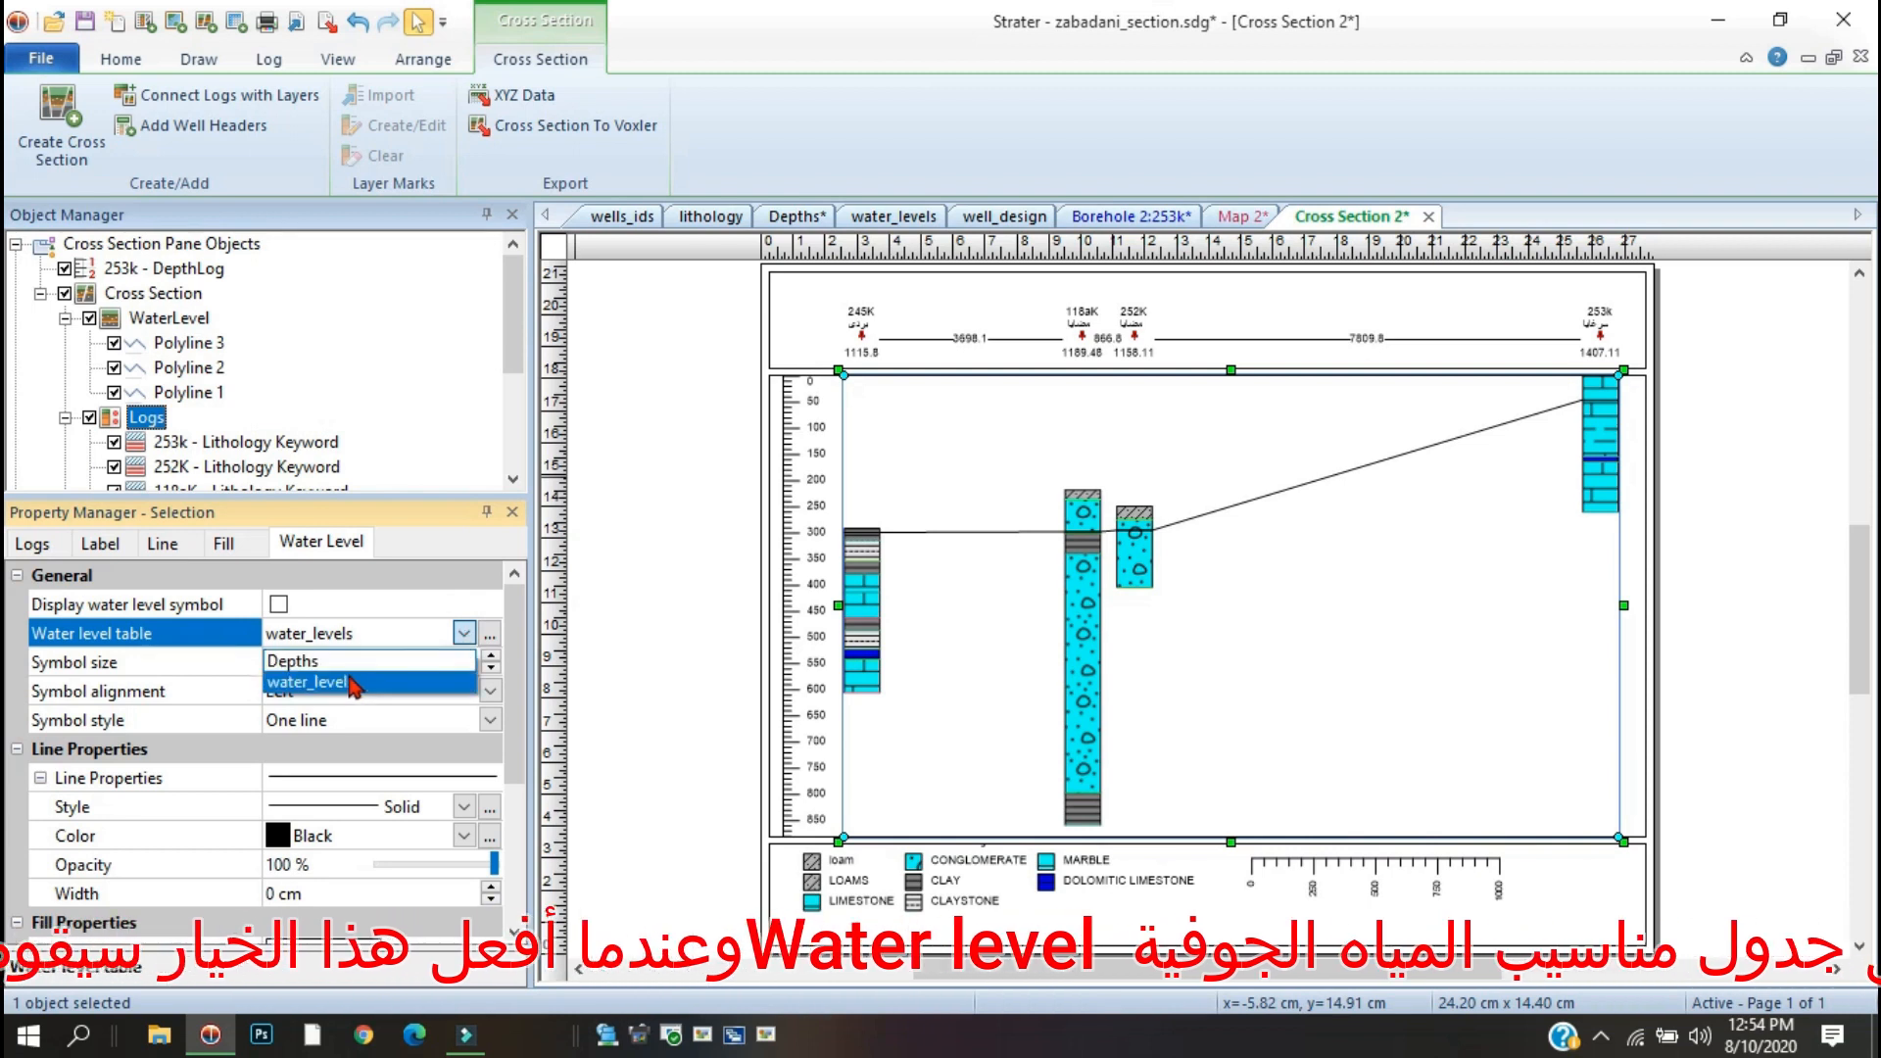
click(310, 686)
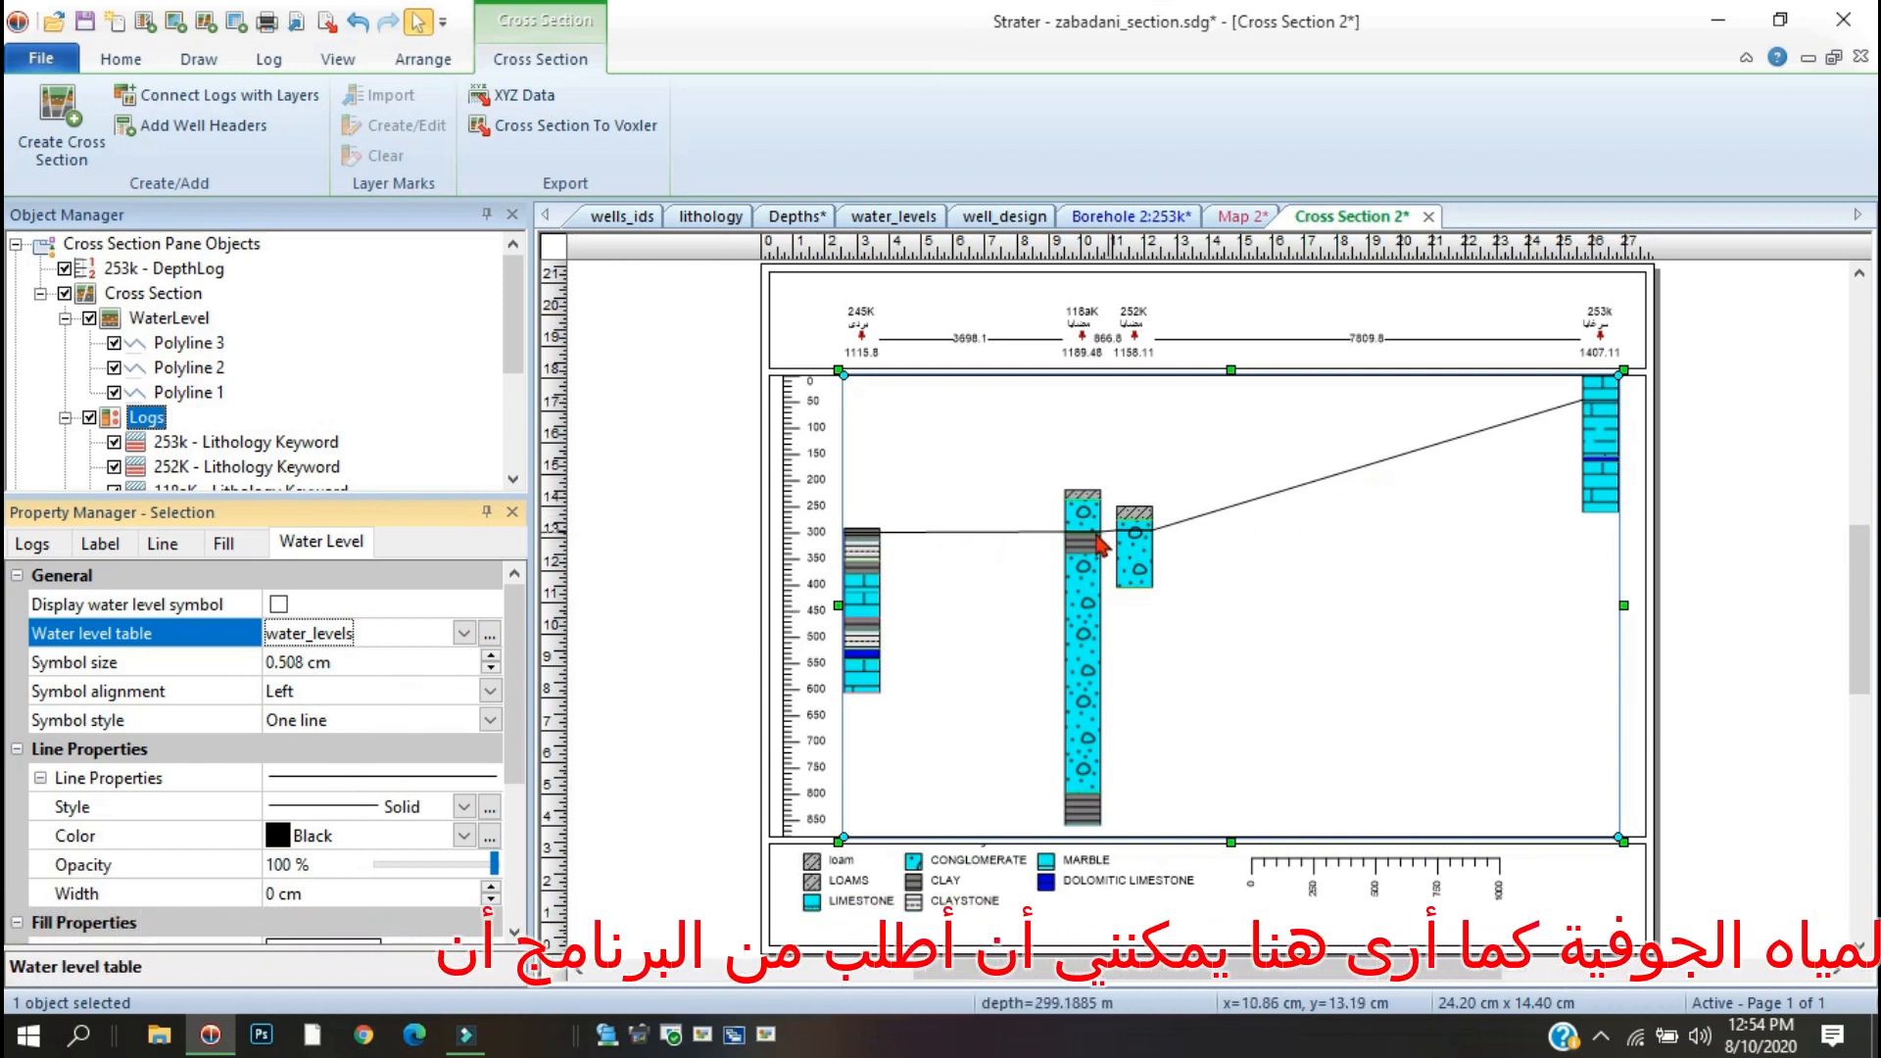
click(278, 604)
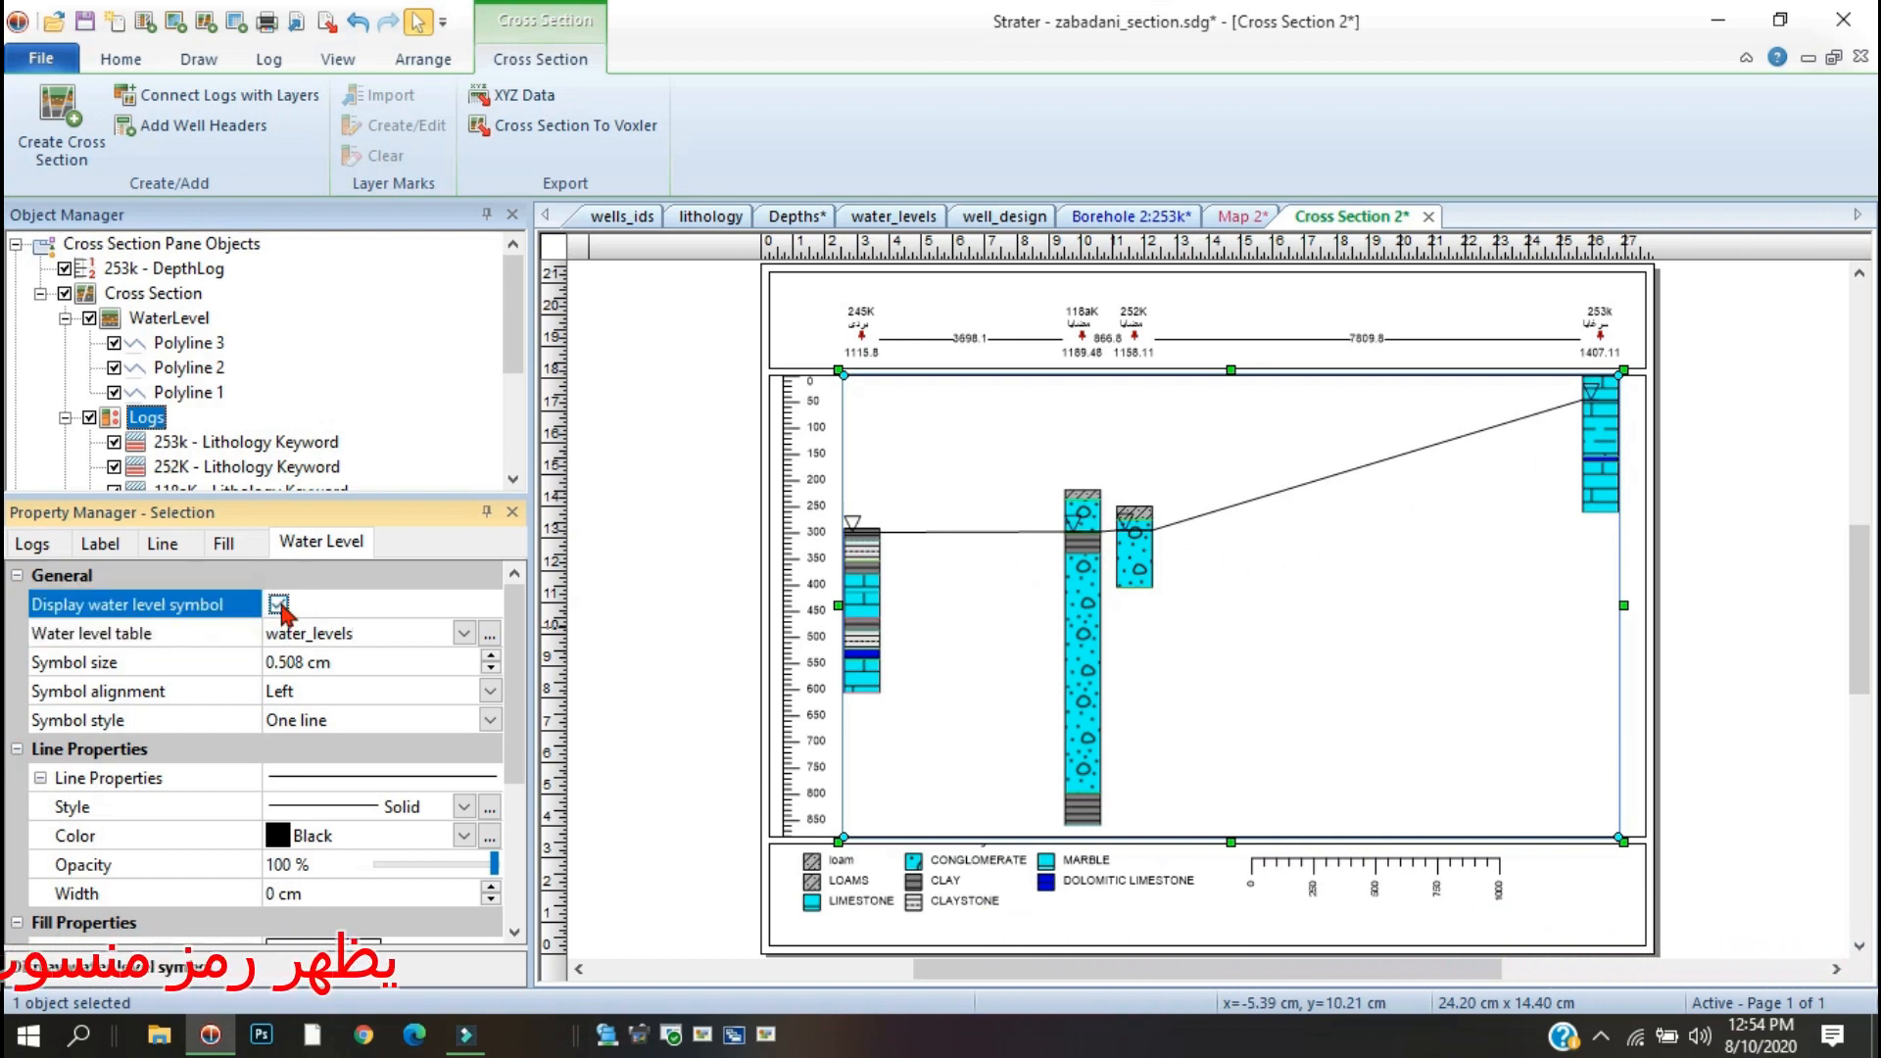
click(666, 444)
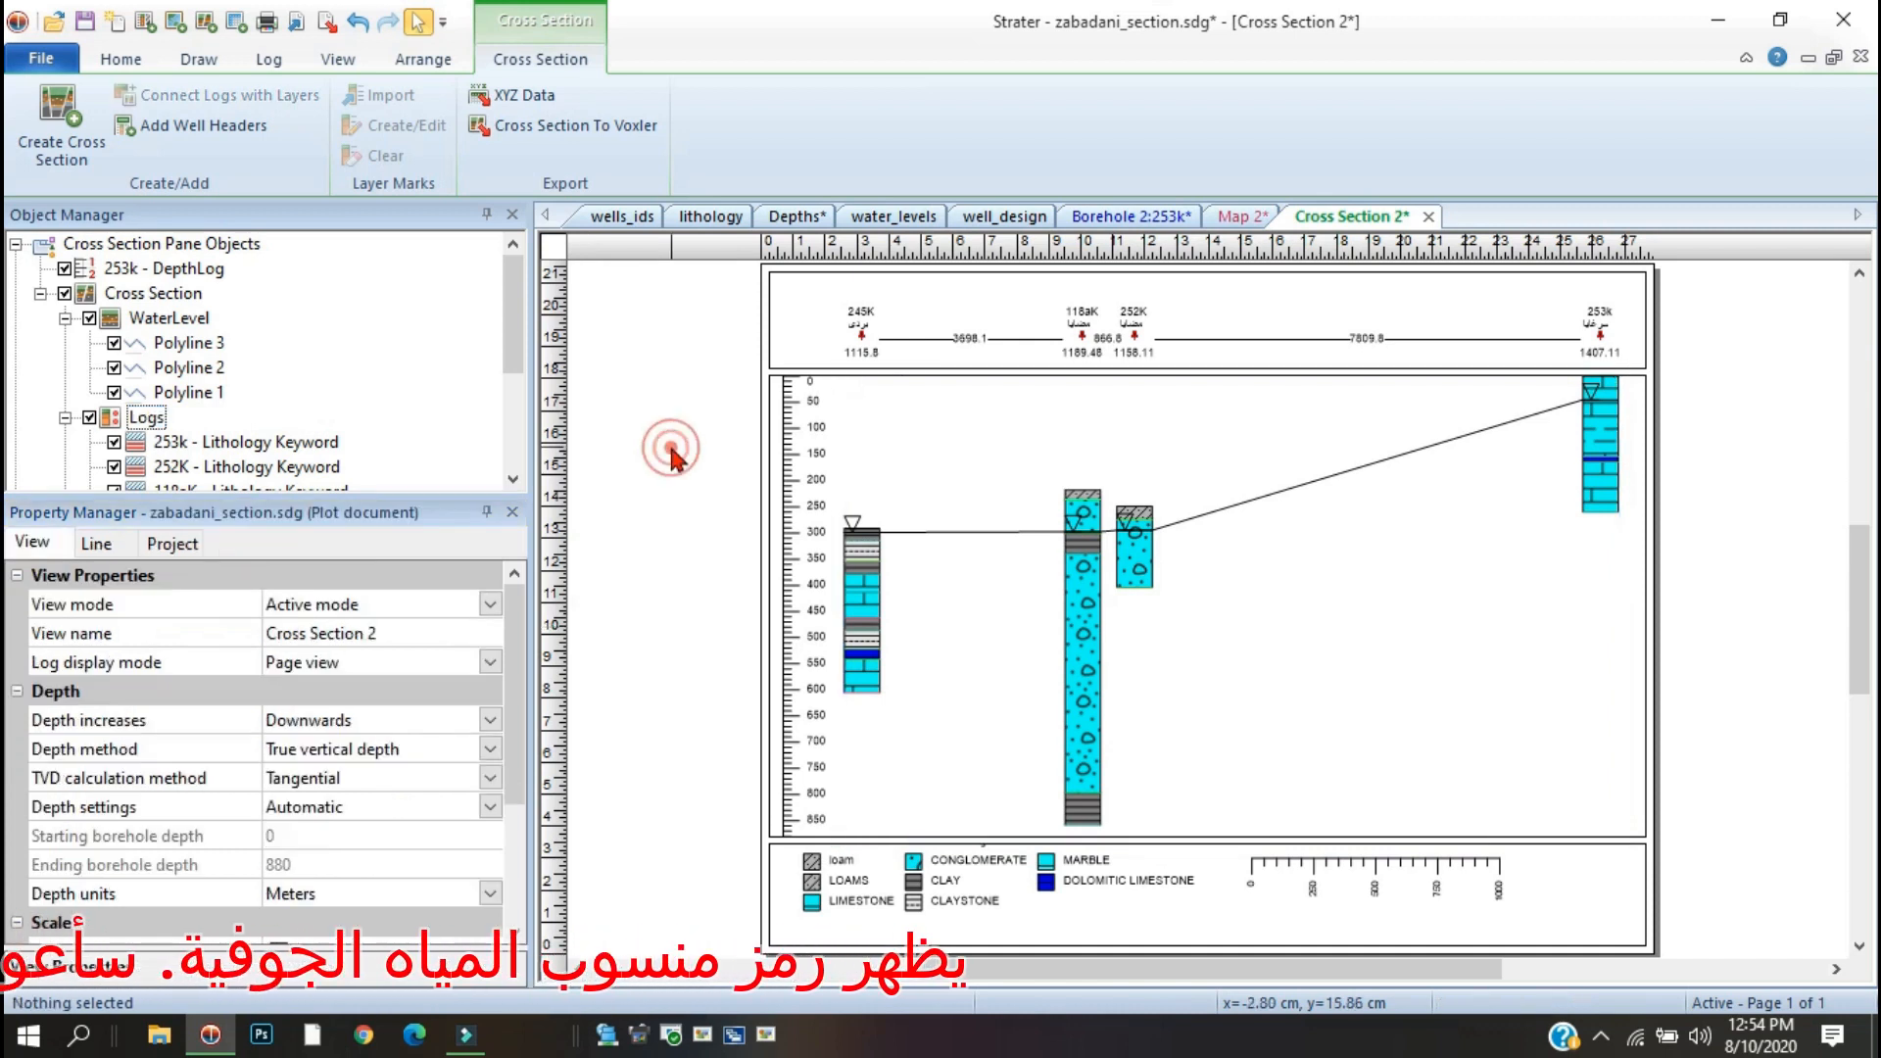
Switch the cross section's well selector to AA' (in Map 2) and assign water_levels as the Logs group's water level table.
click(153, 293)
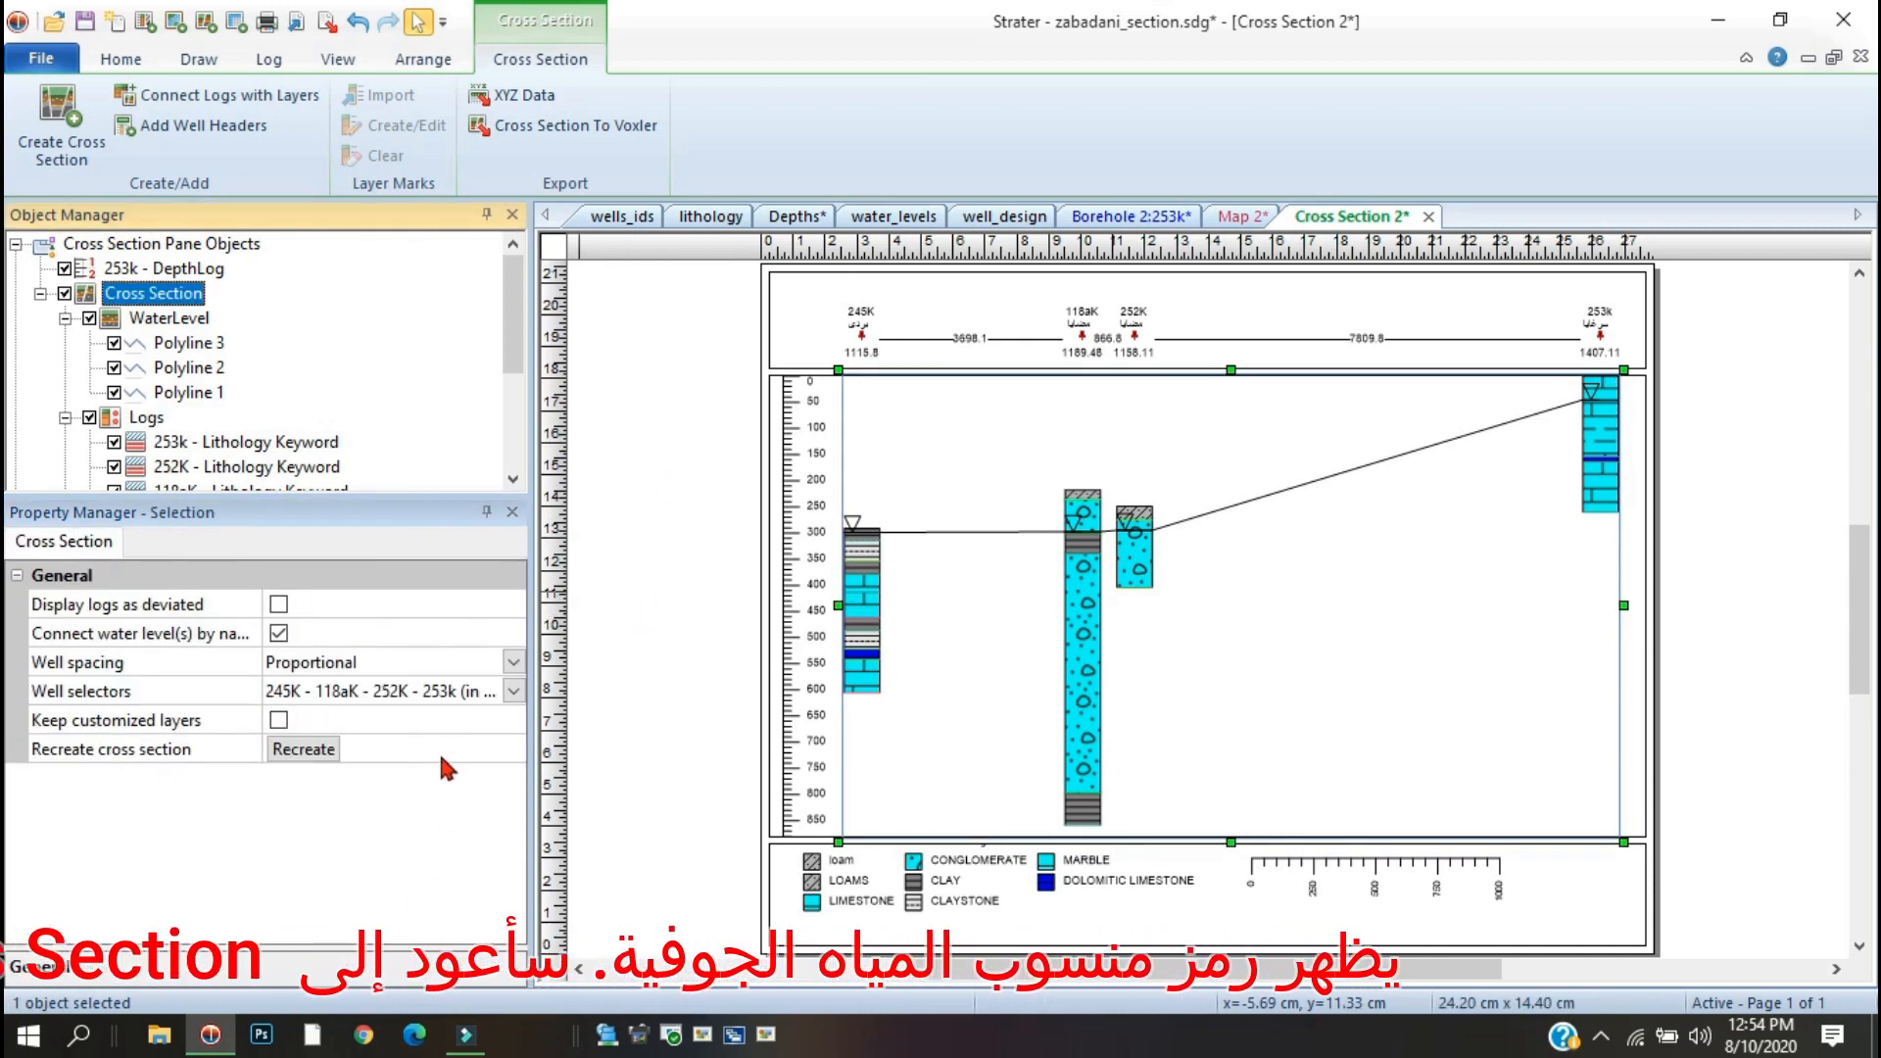
click(518, 693)
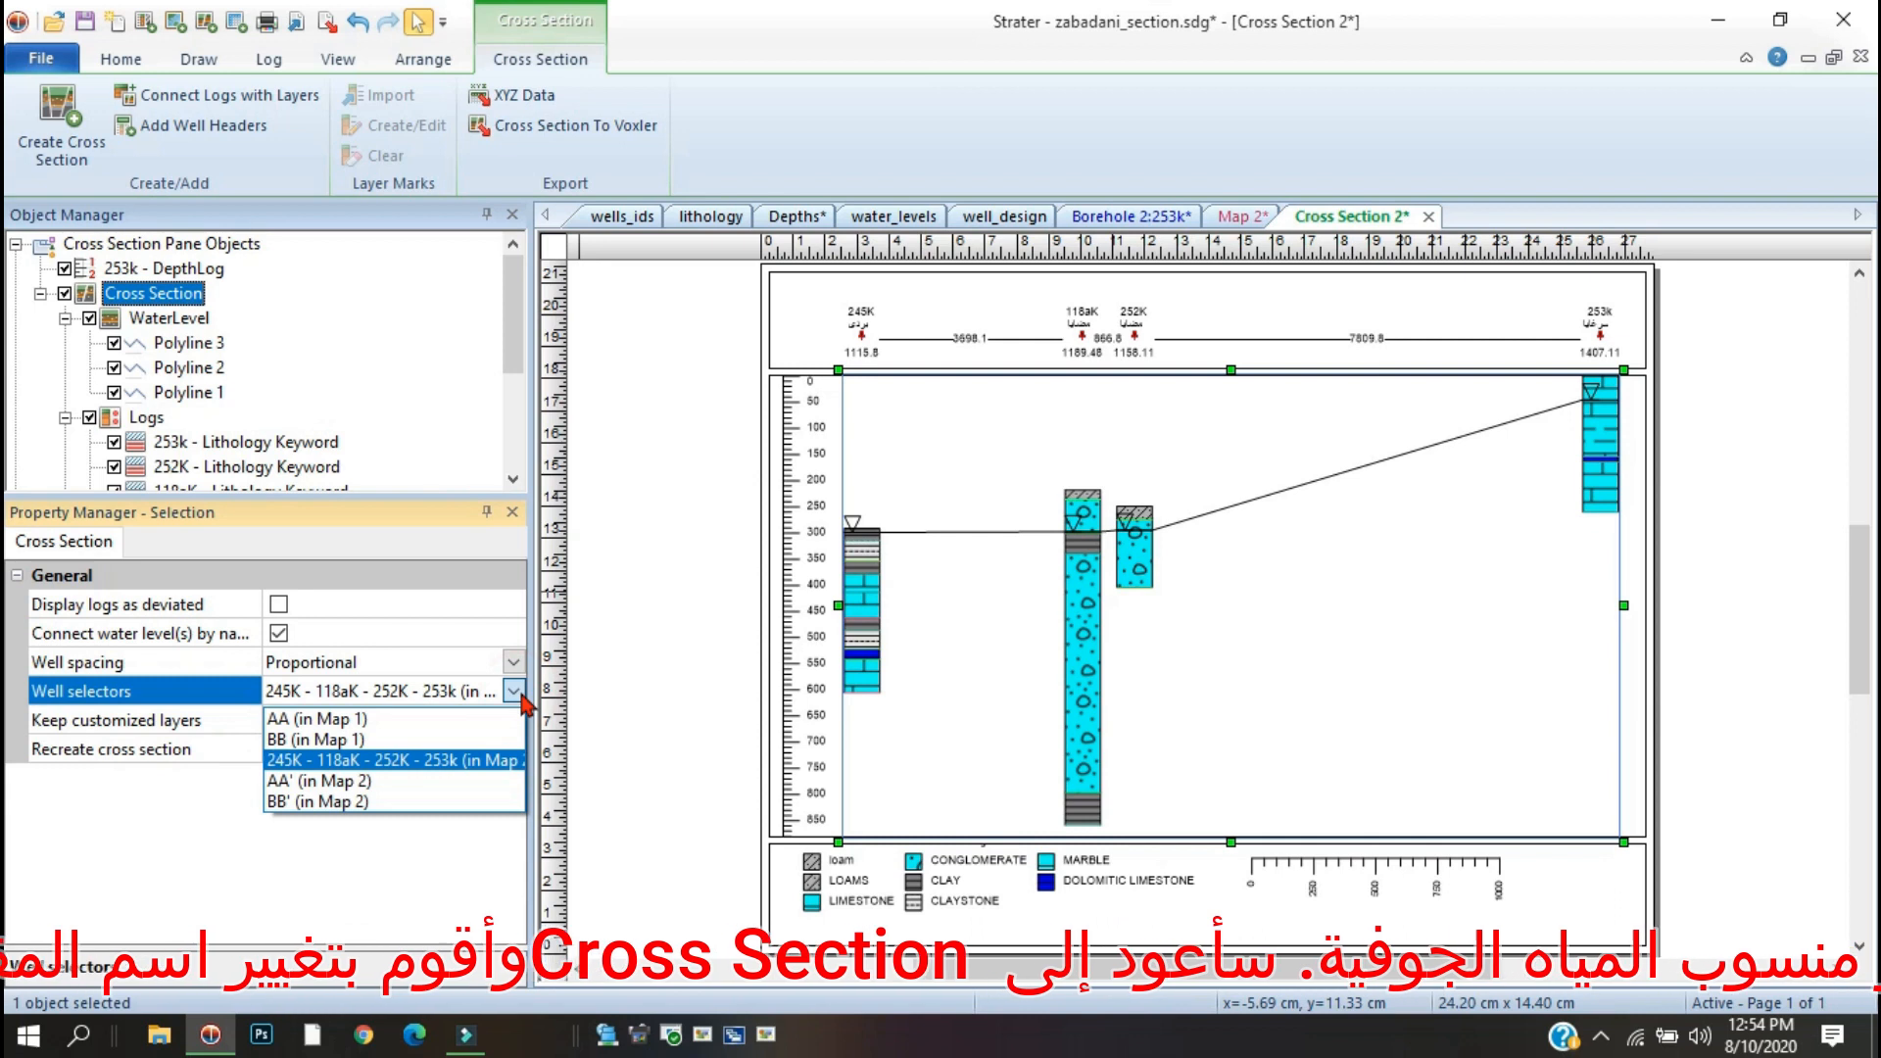
click(345, 782)
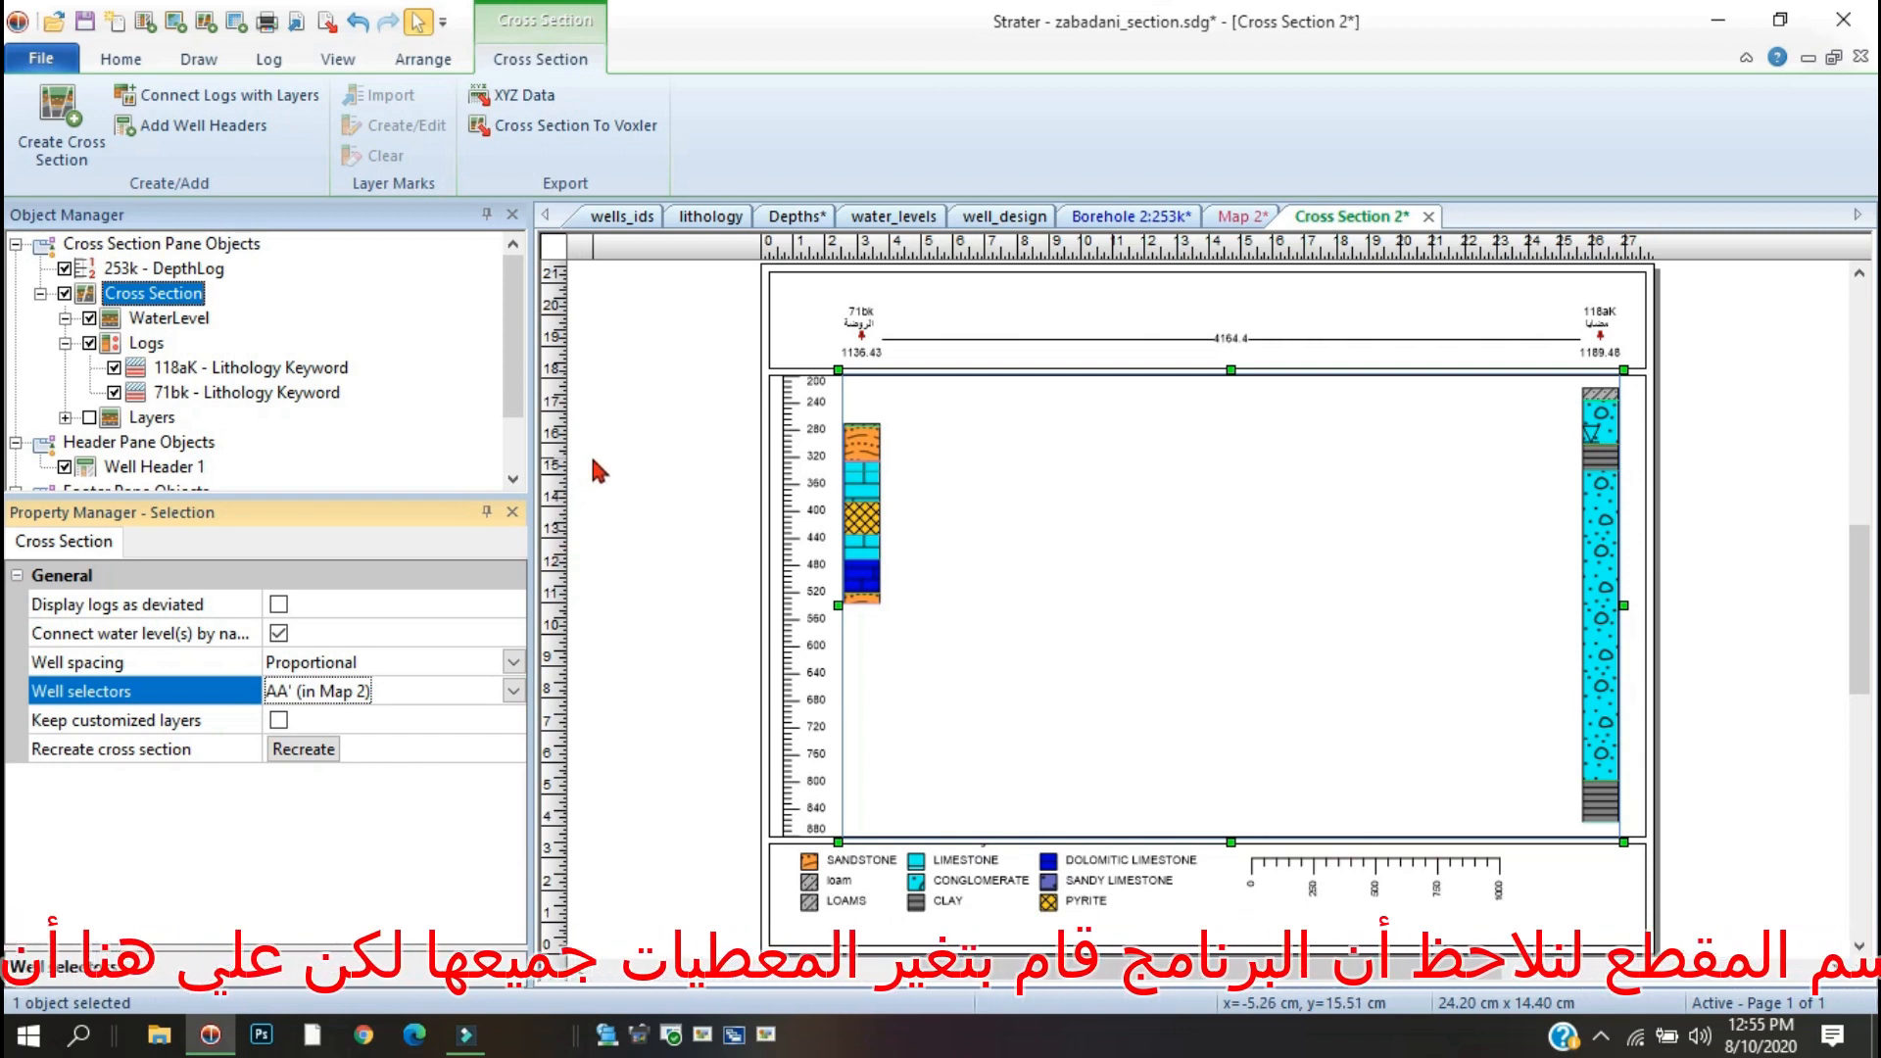
click(147, 343)
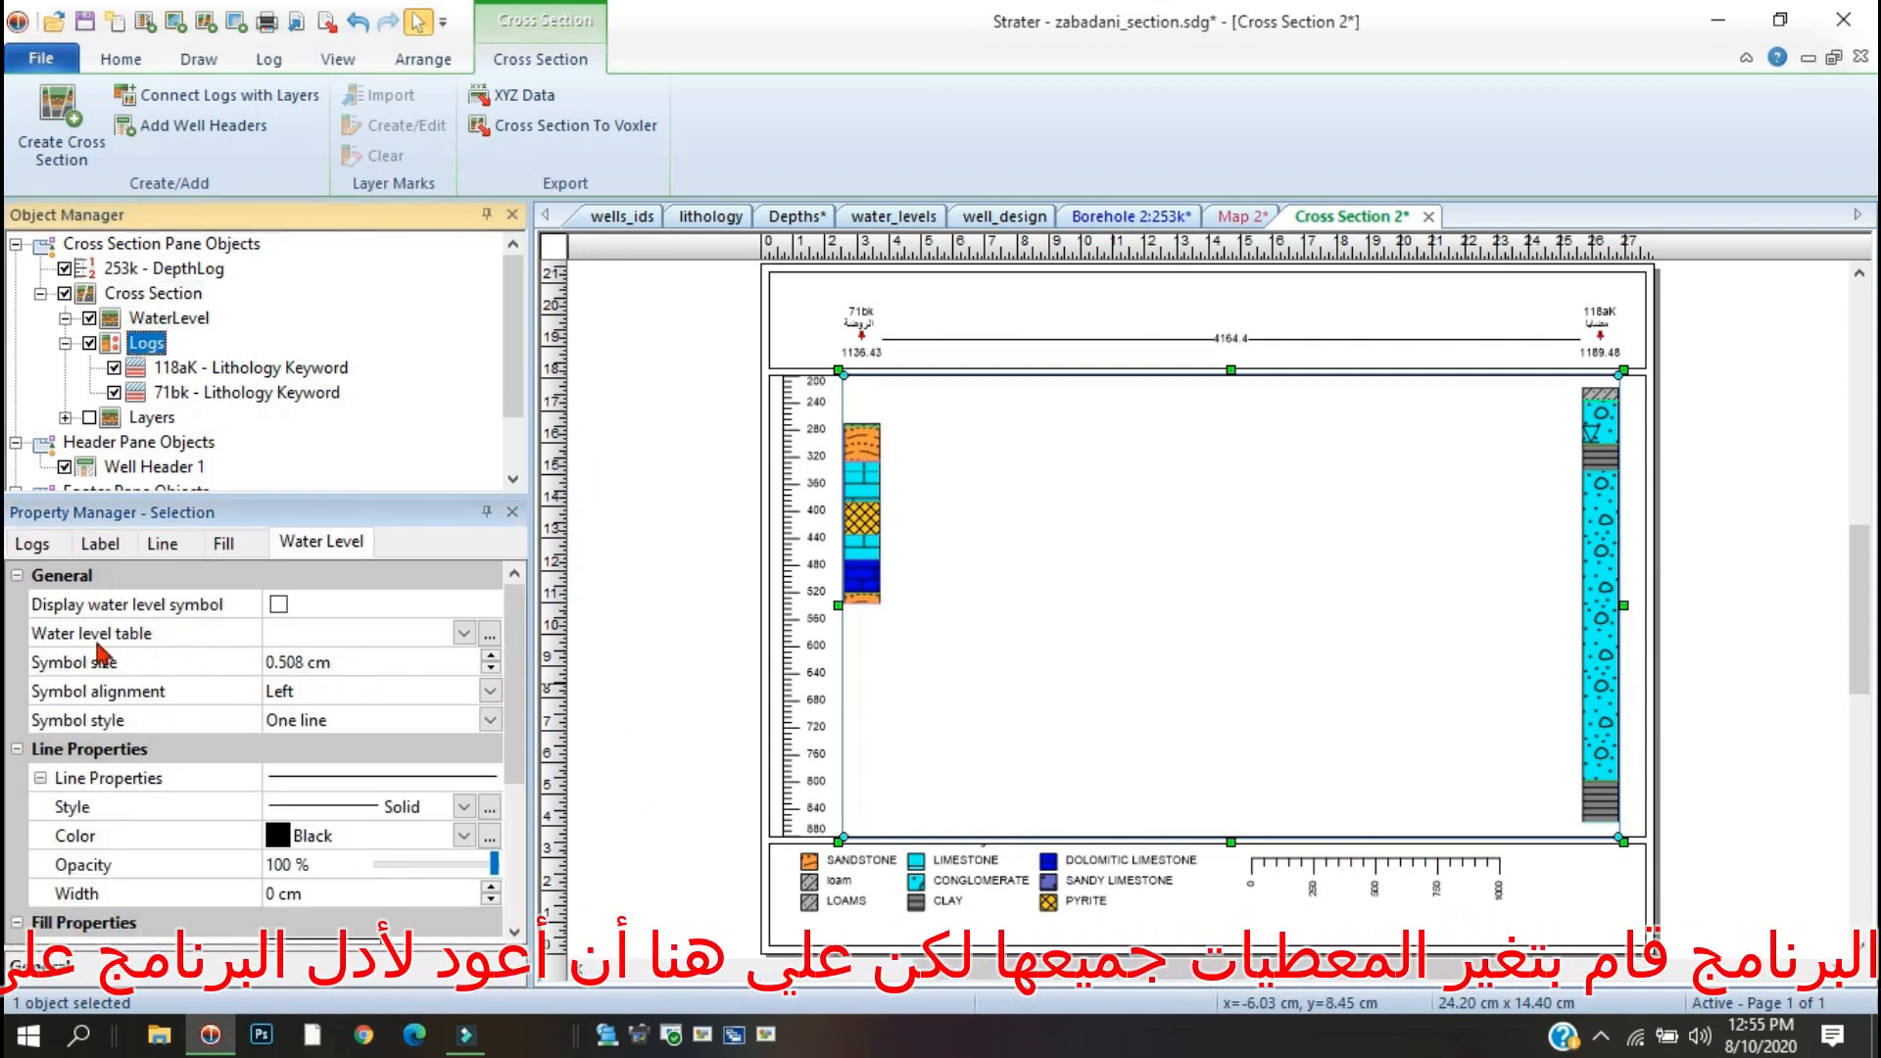
click(464, 634)
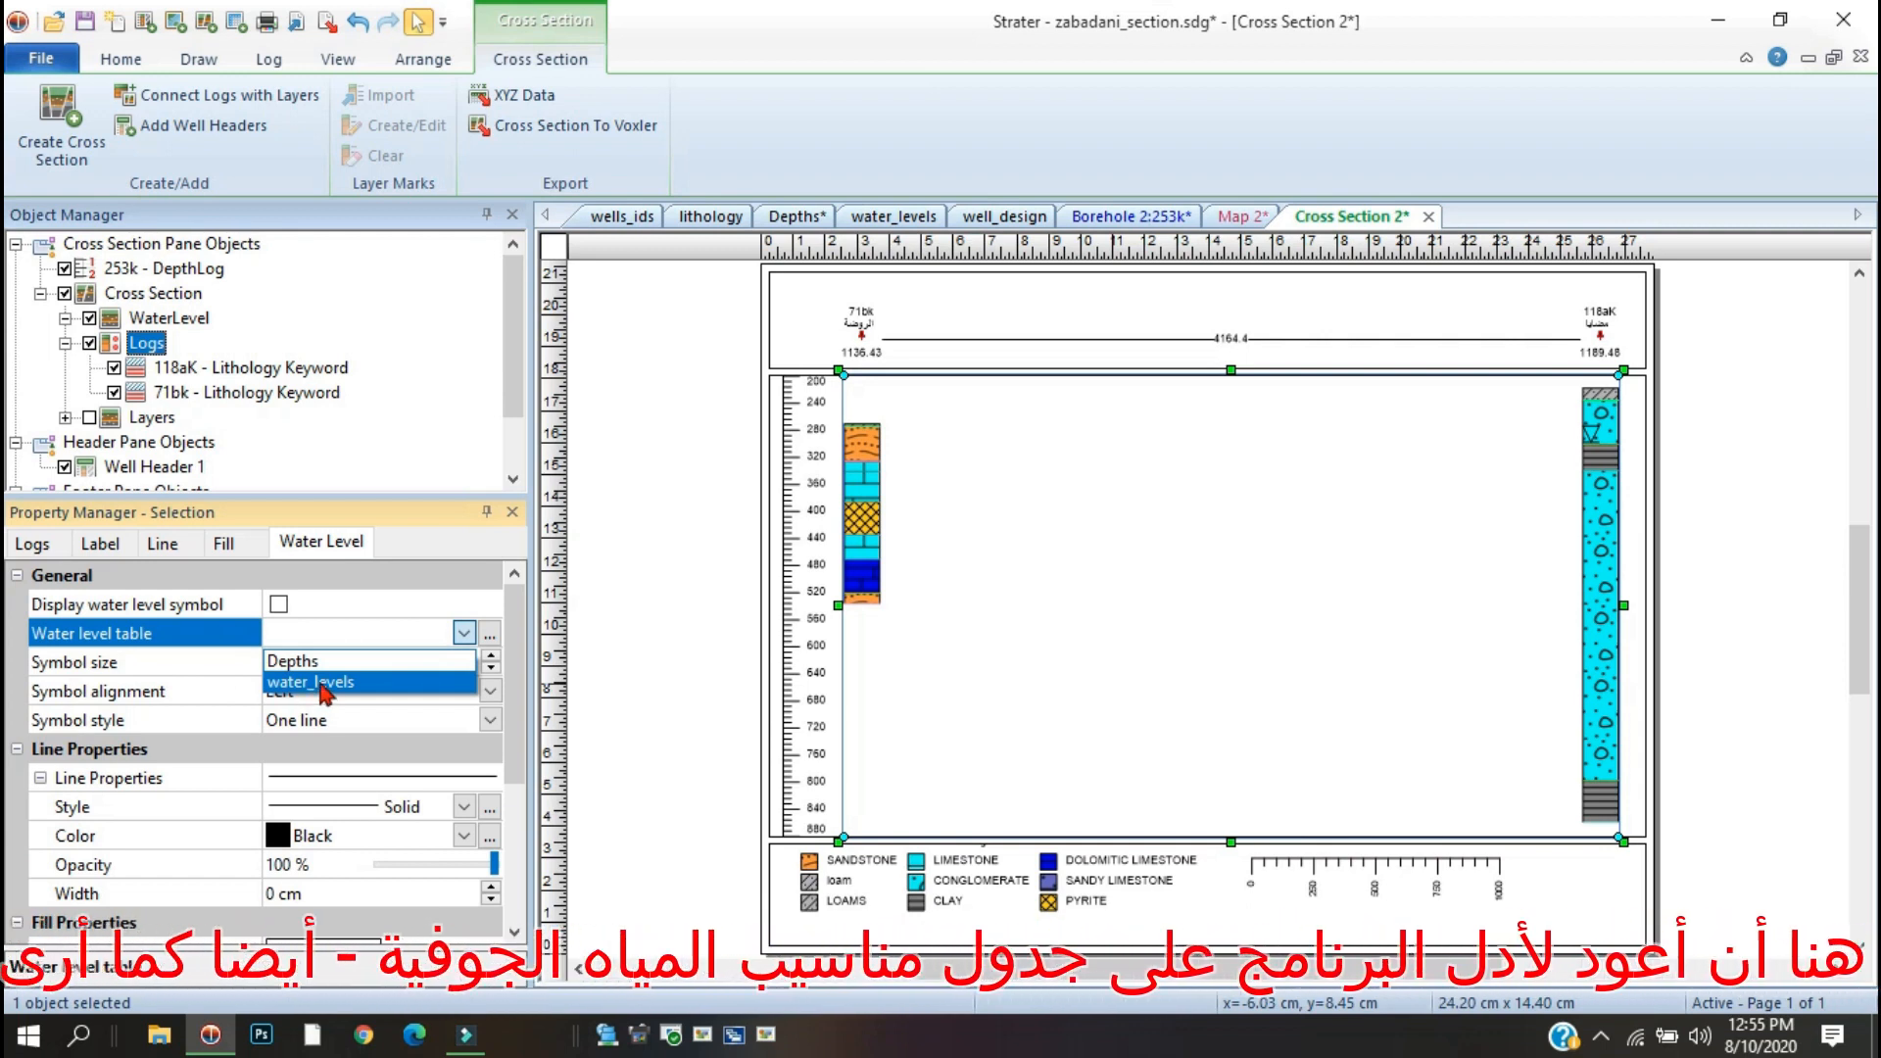
click(323, 683)
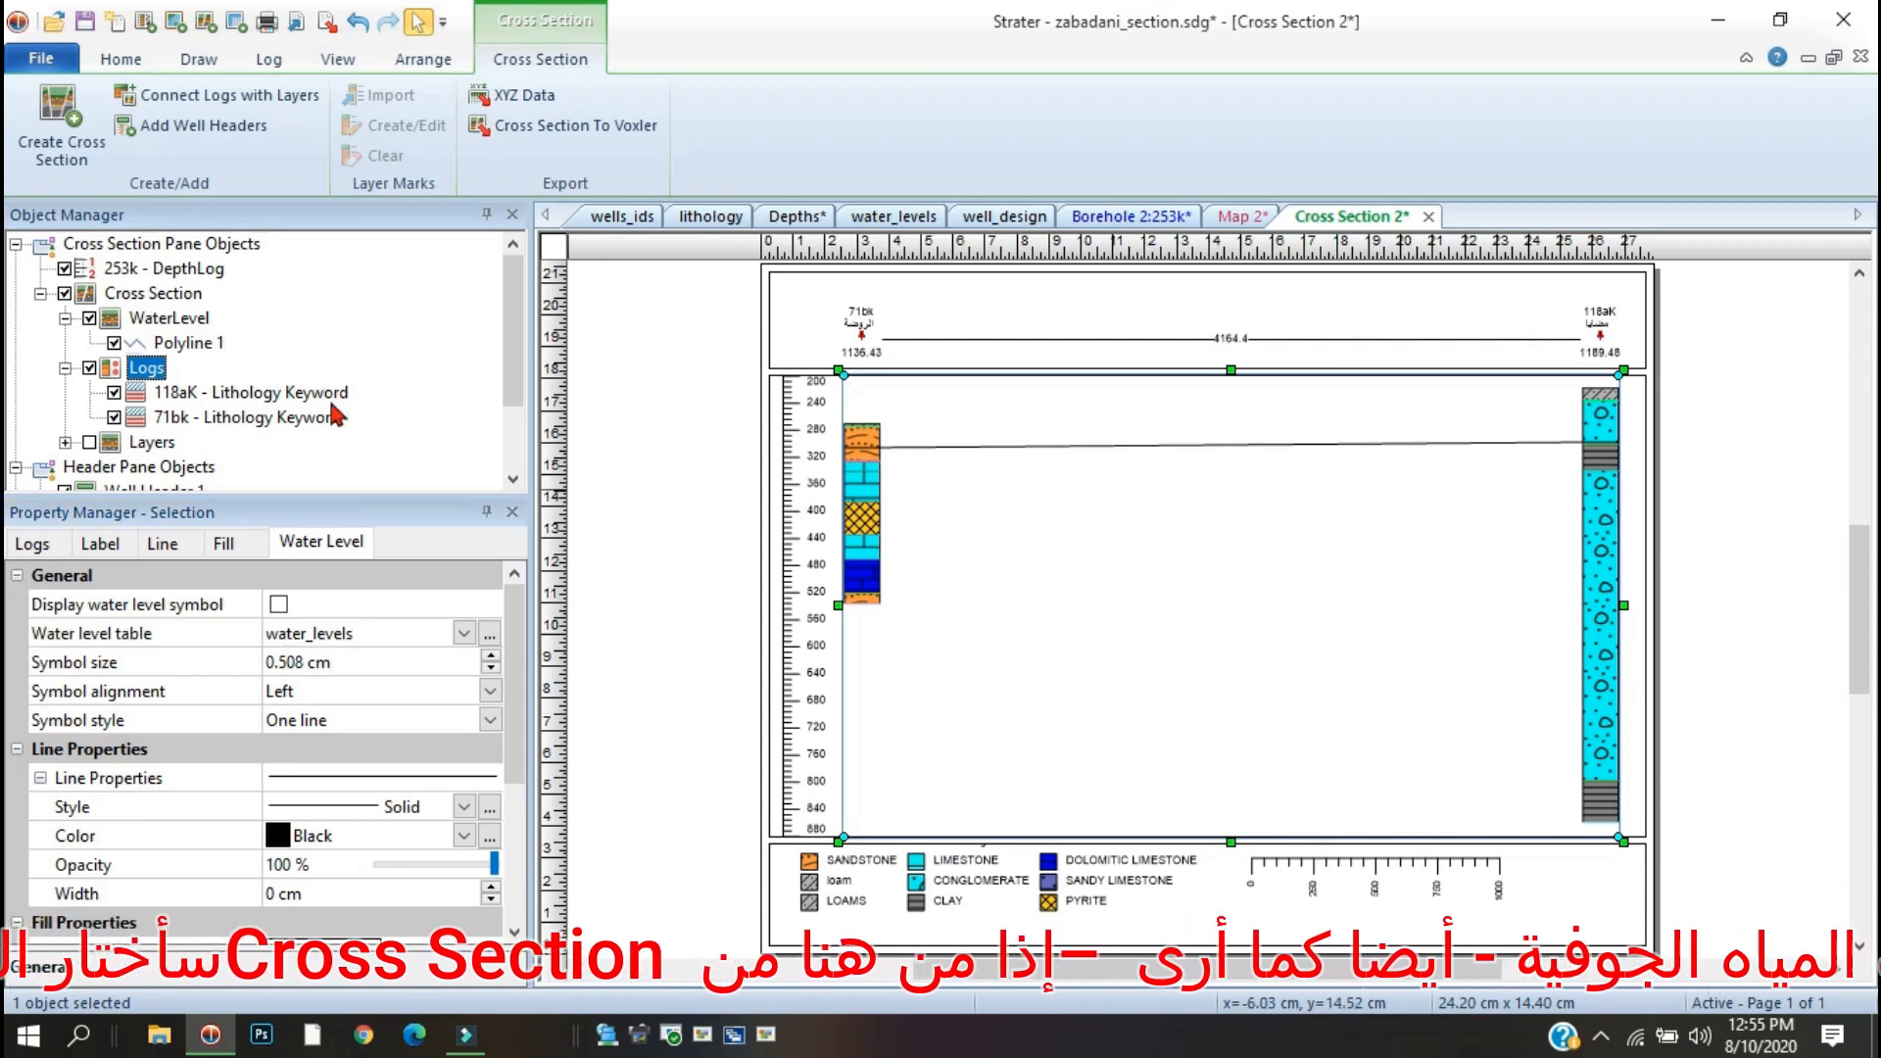
Switch the cross section's well selector to BB' (in Map 2) and assign the water_levels table to its Logs group.
click(153, 293)
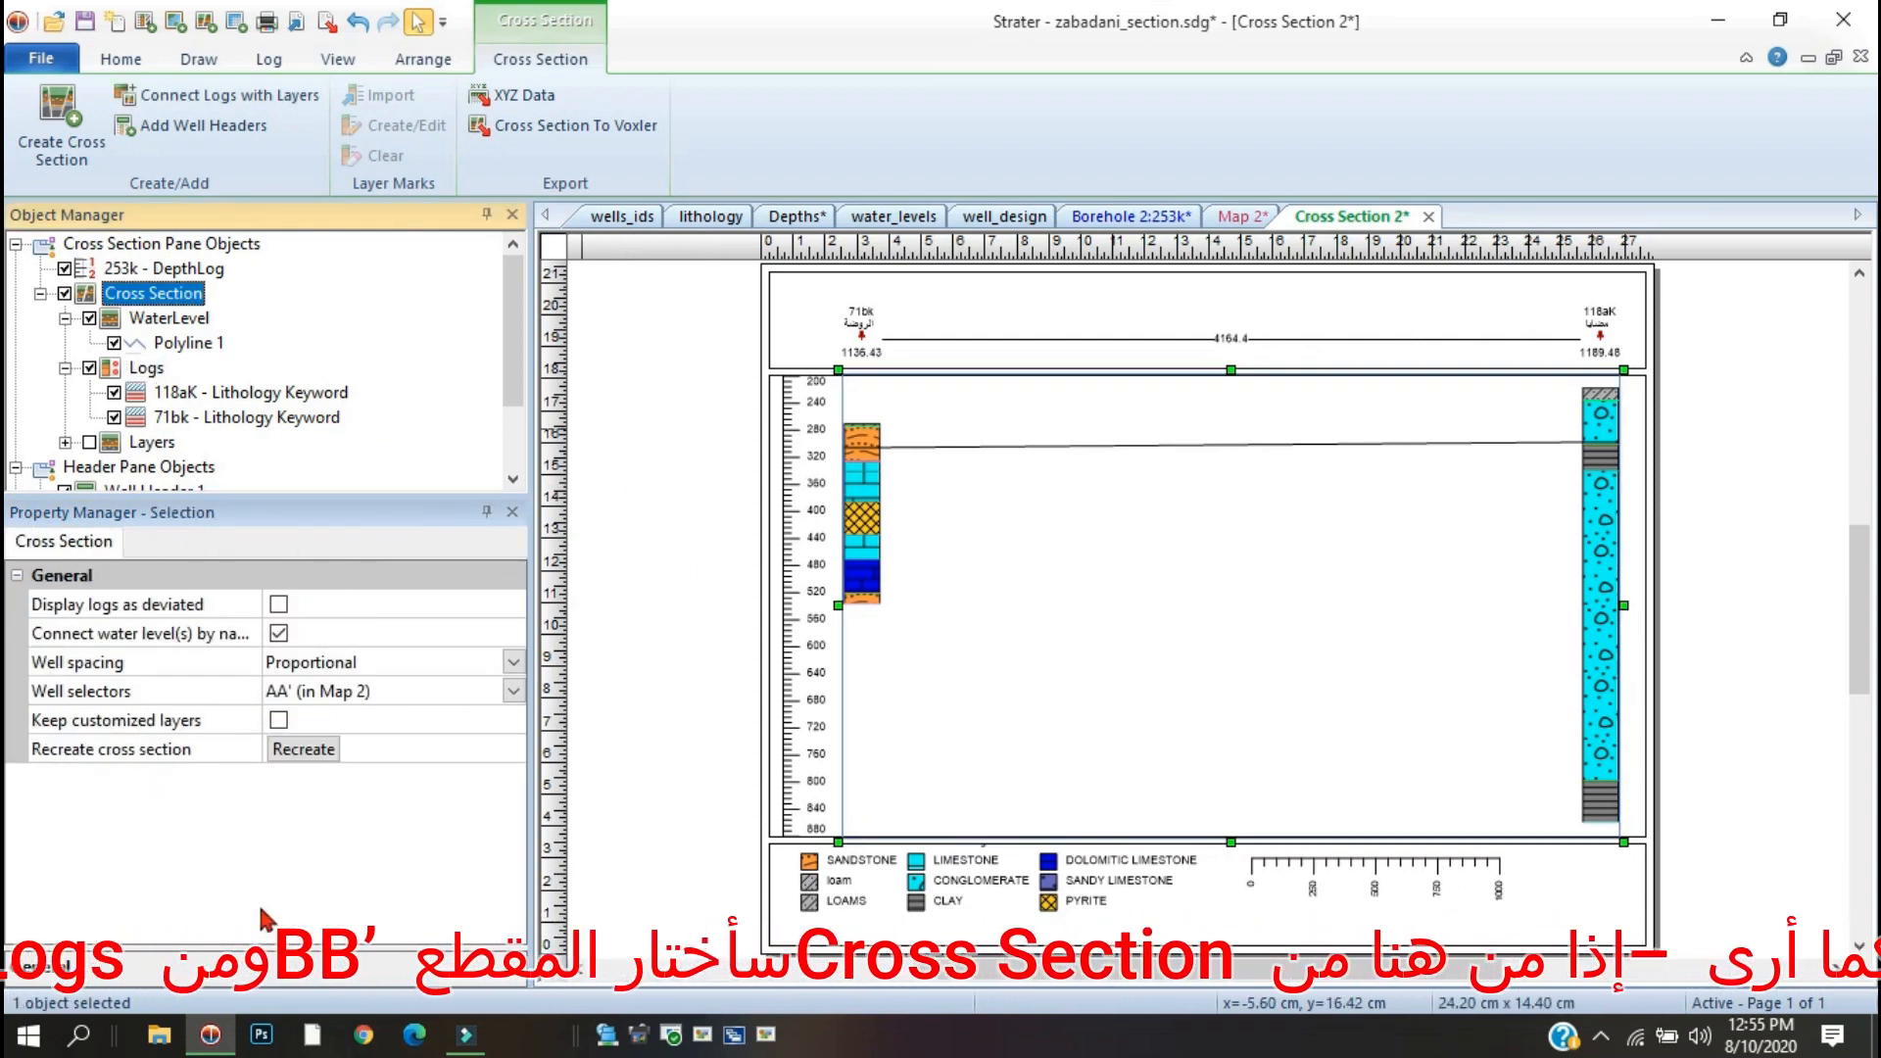
click(510, 691)
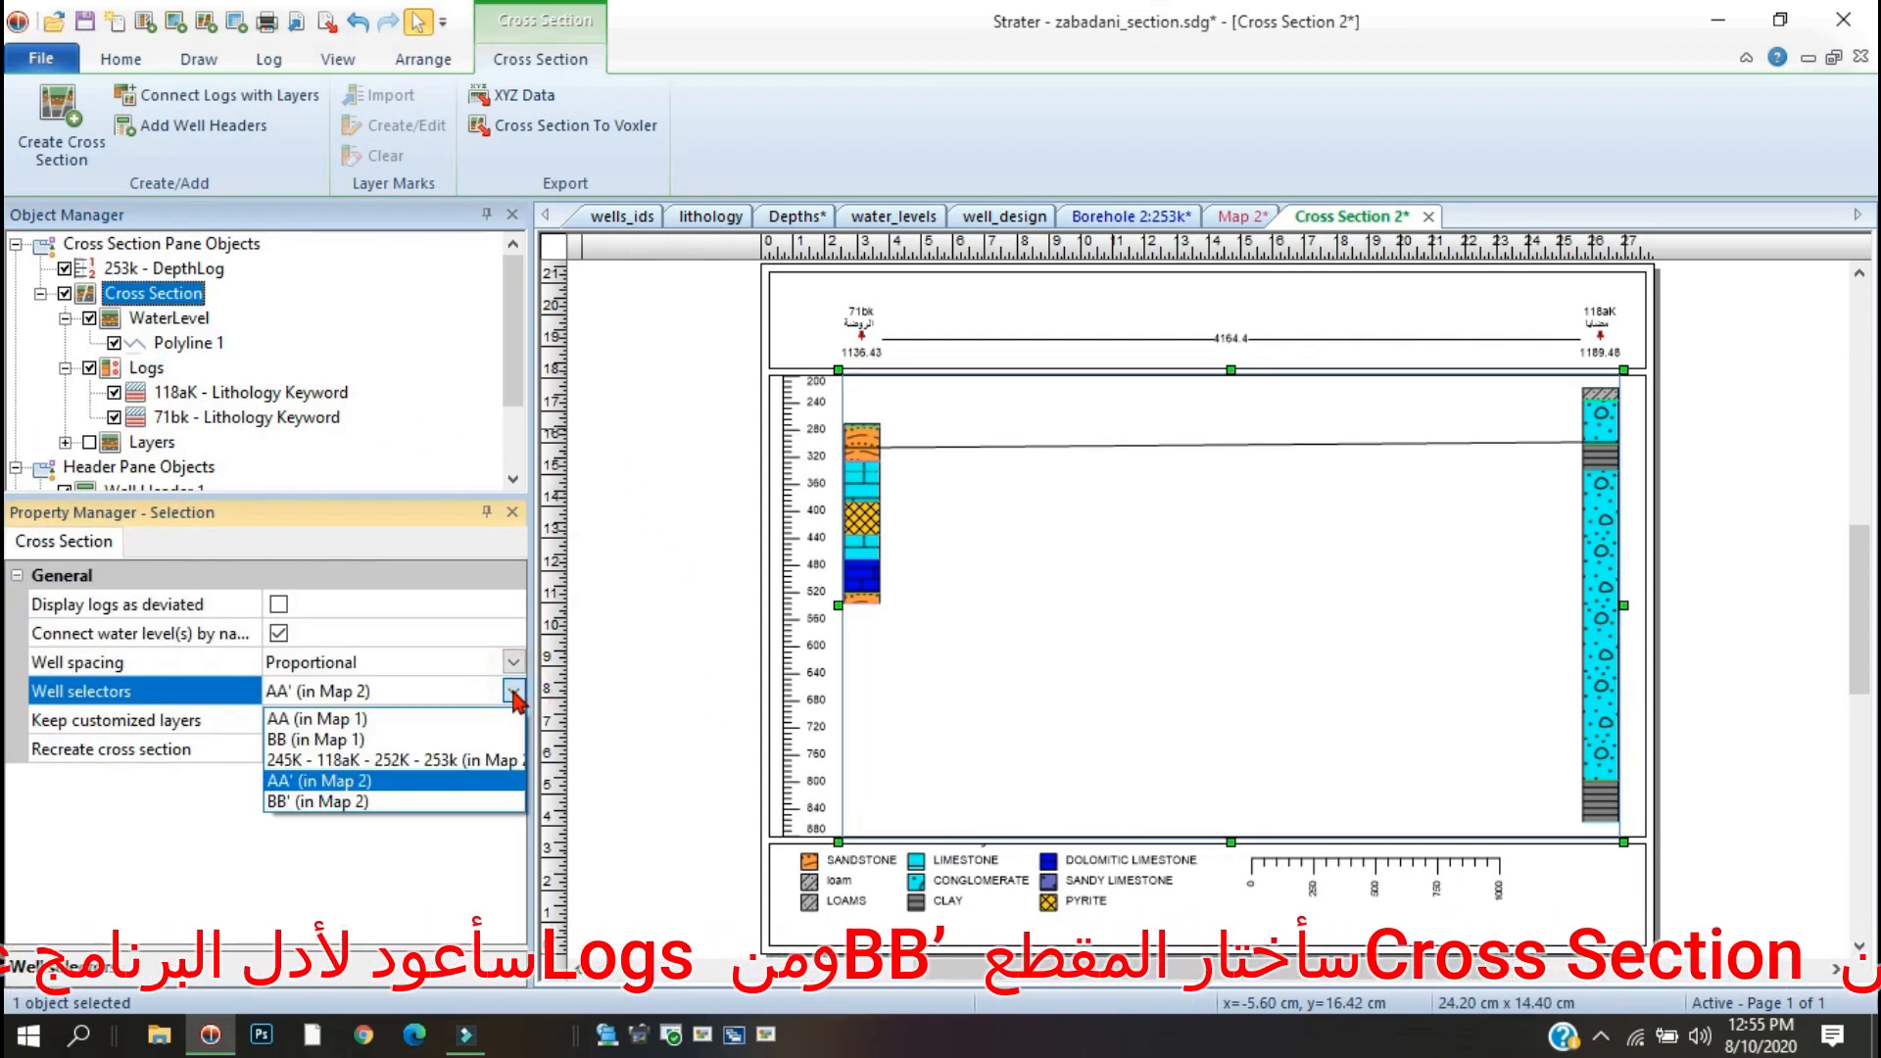
click(328, 801)
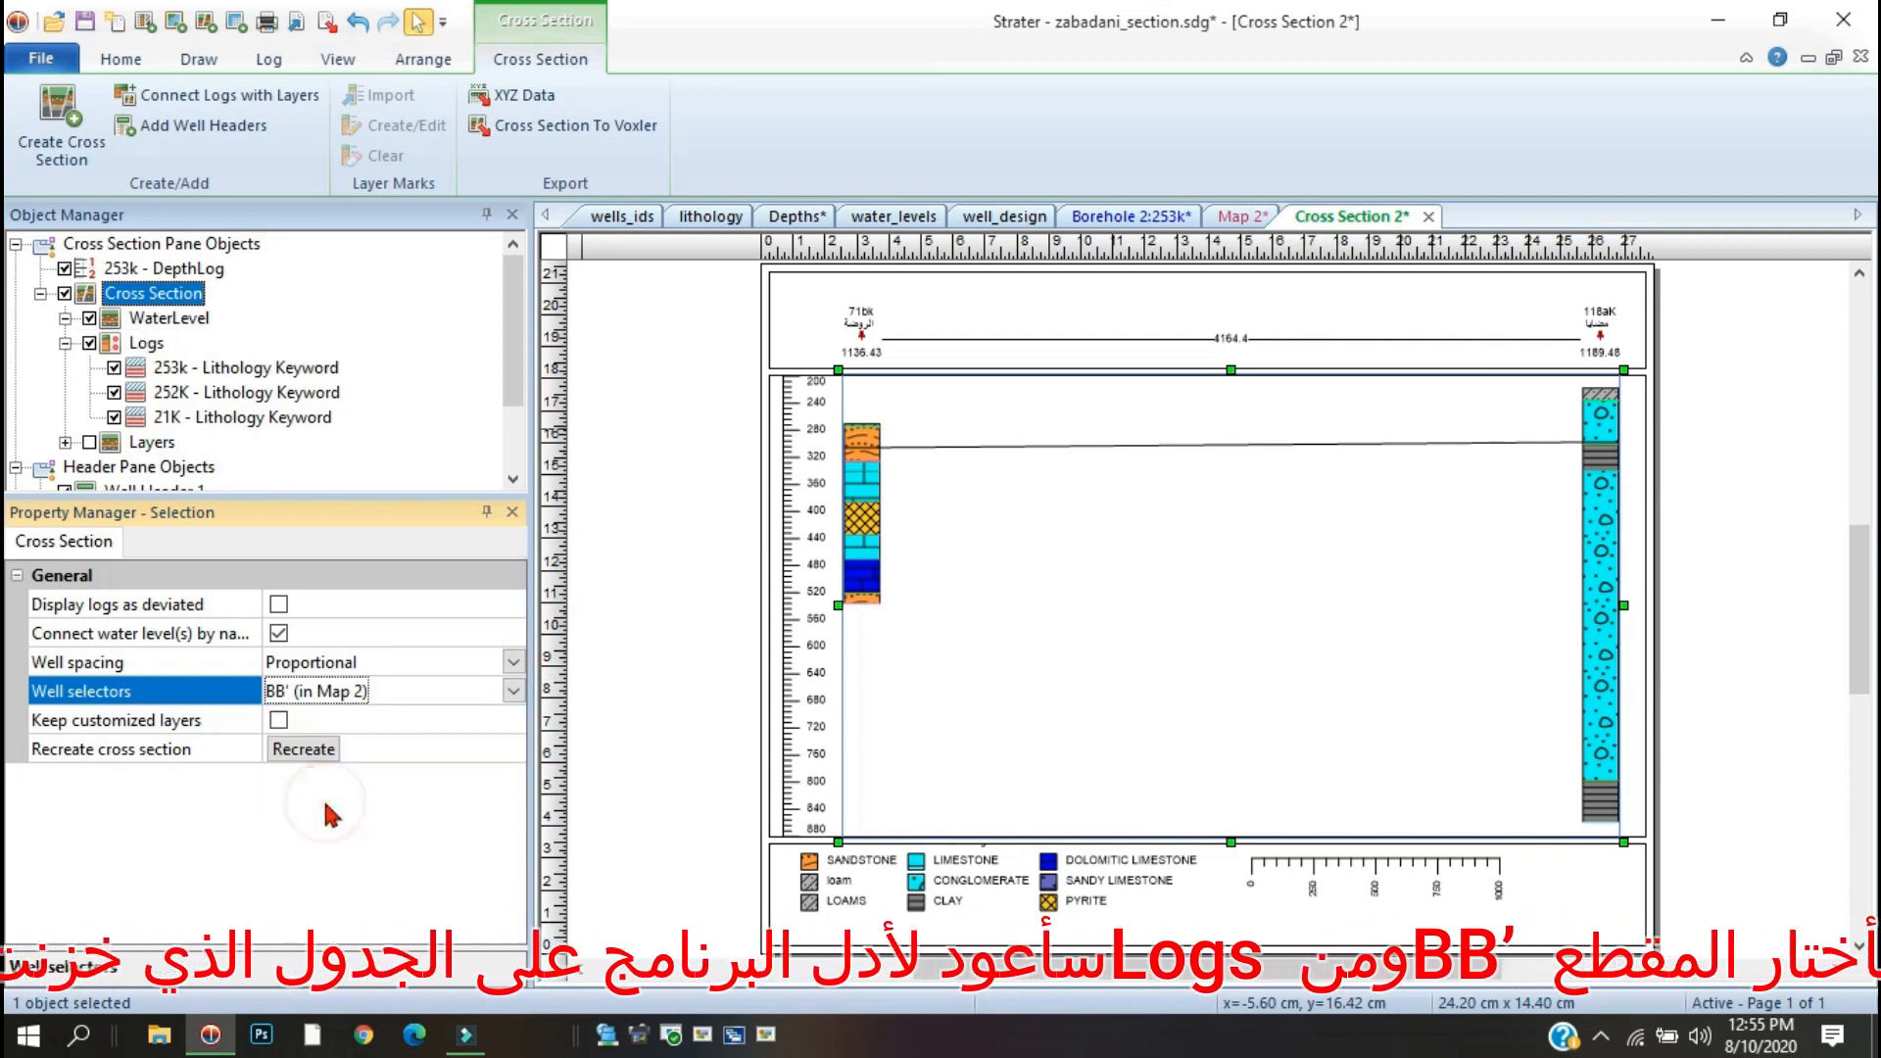
click(157, 345)
click(315, 540)
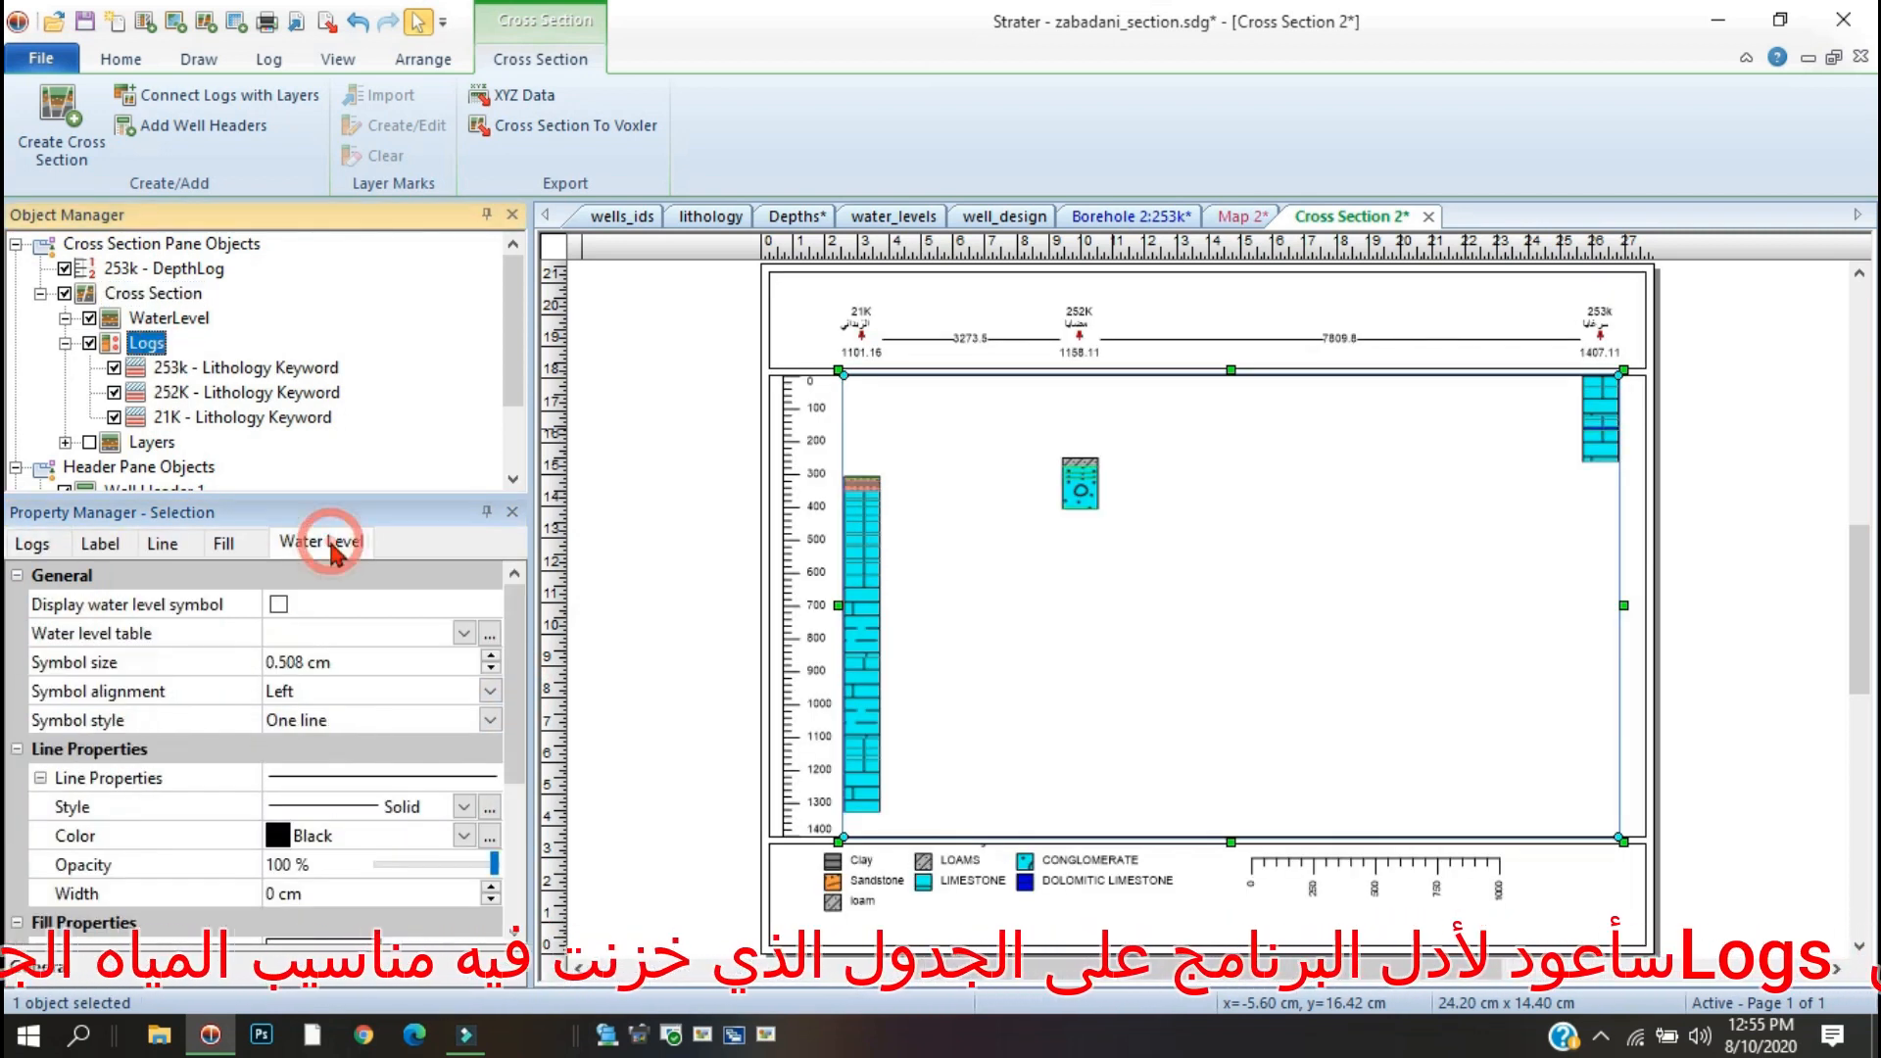
click(464, 634)
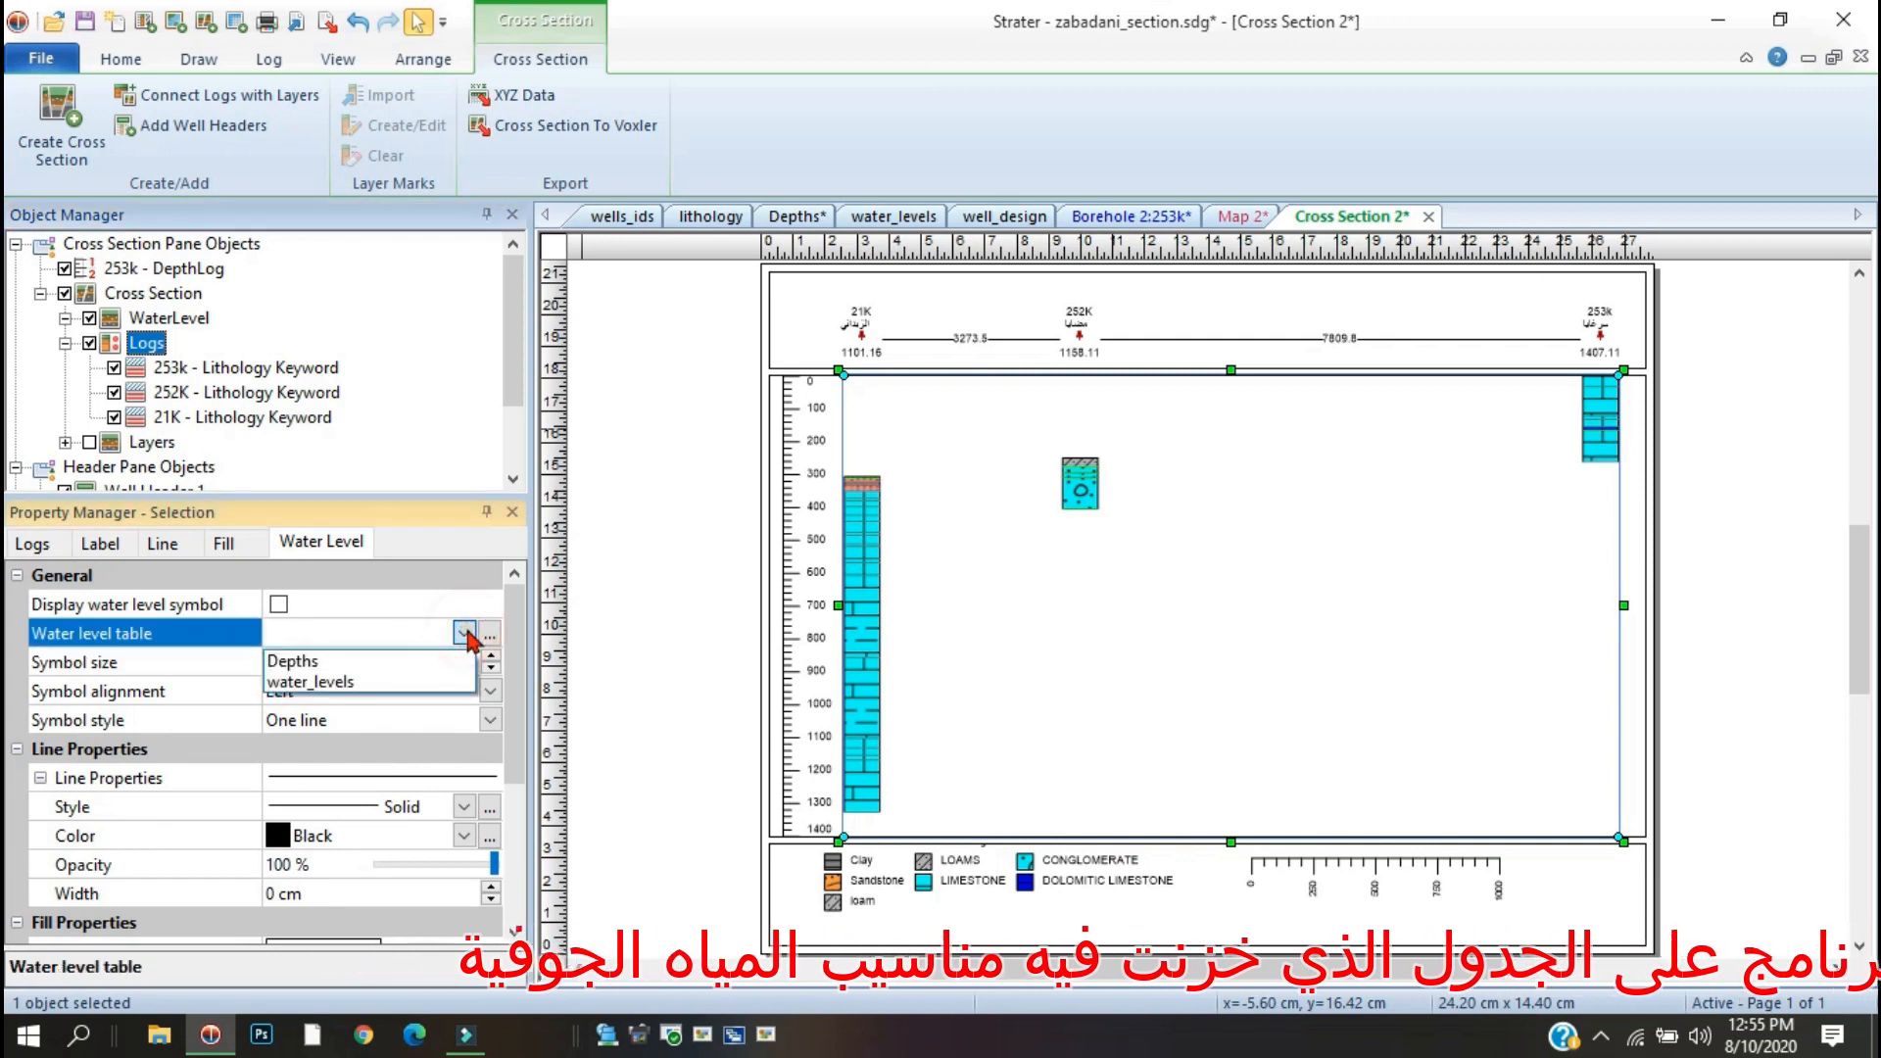
click(326, 683)
click(653, 505)
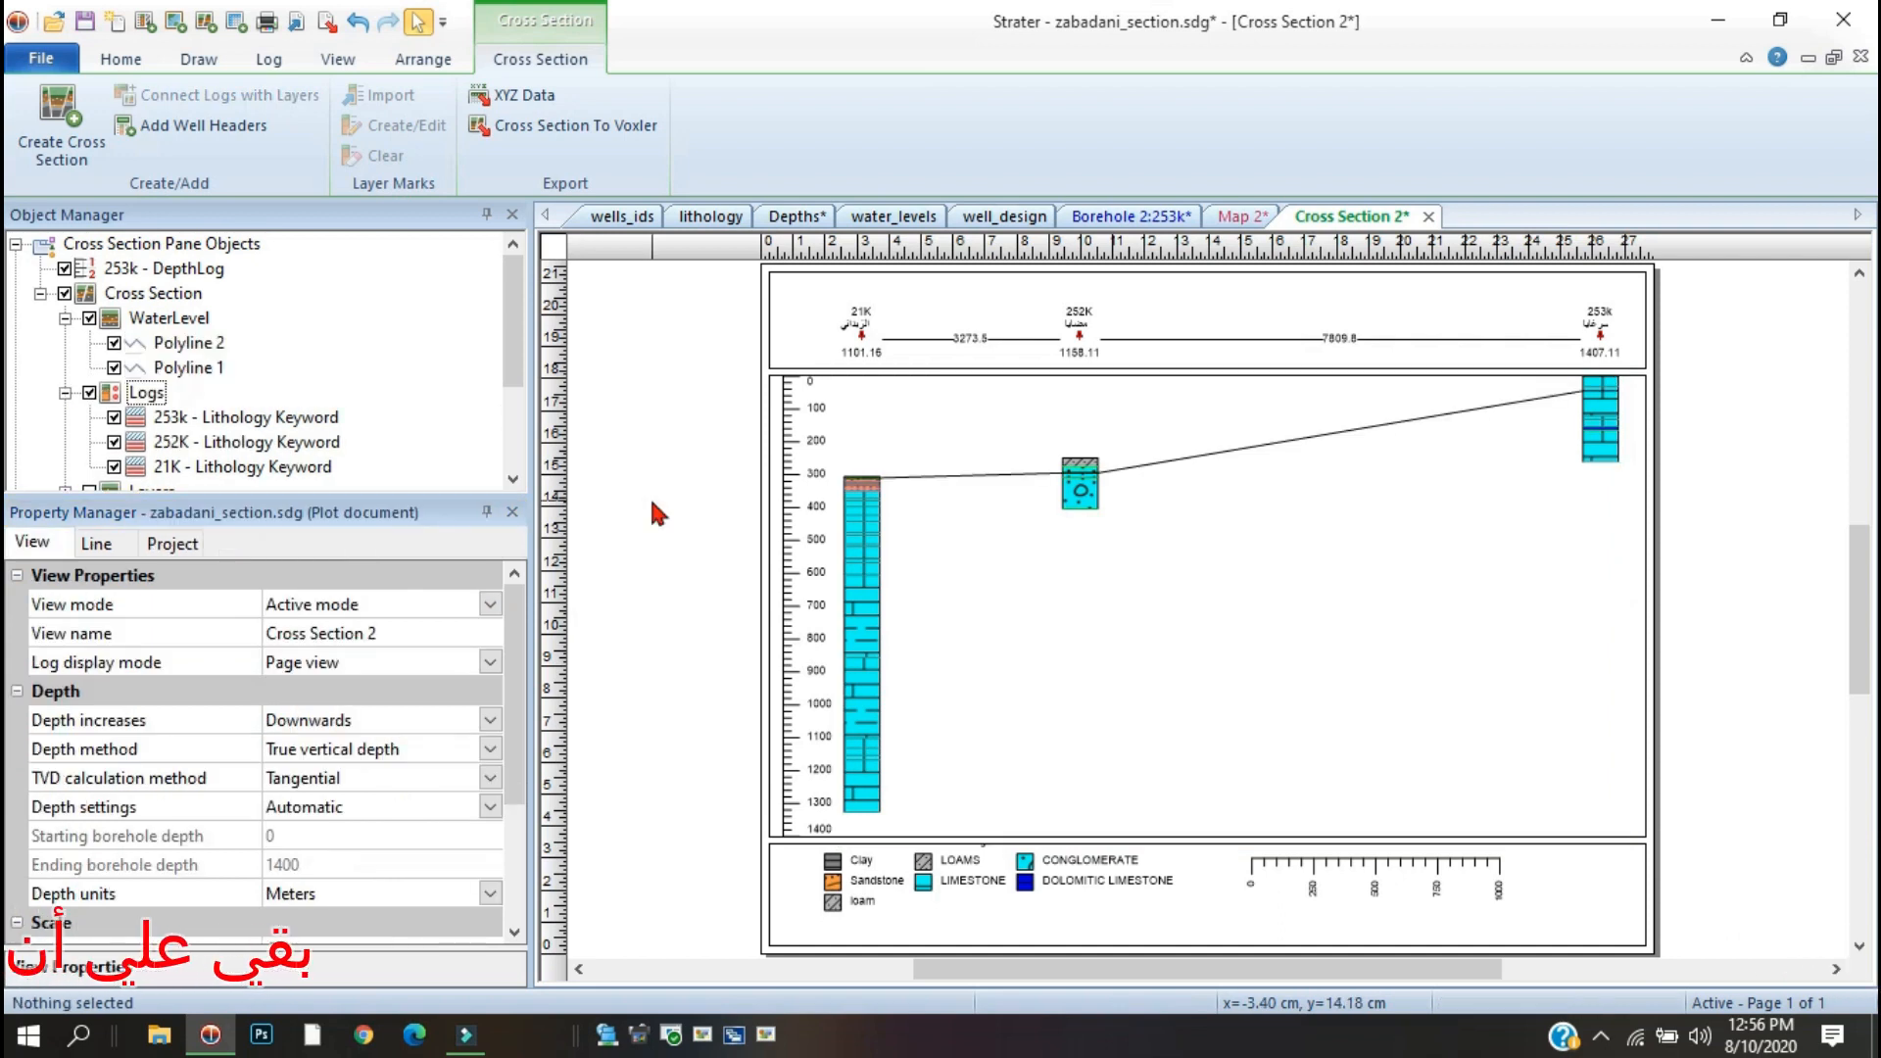